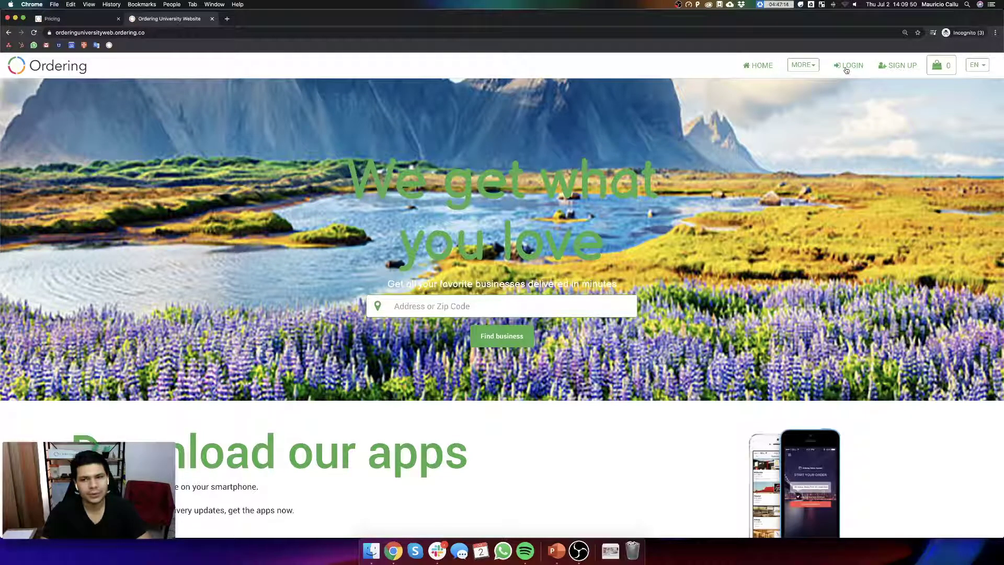
- Log in to the University Website with the admin e-mail and password, then zoom the page in
click(847, 70)
click(422, 228)
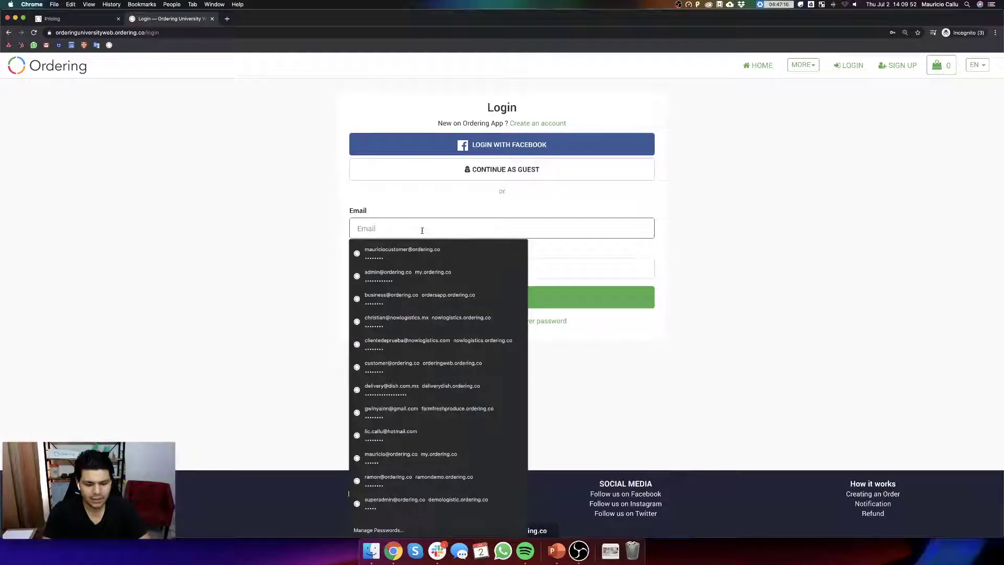
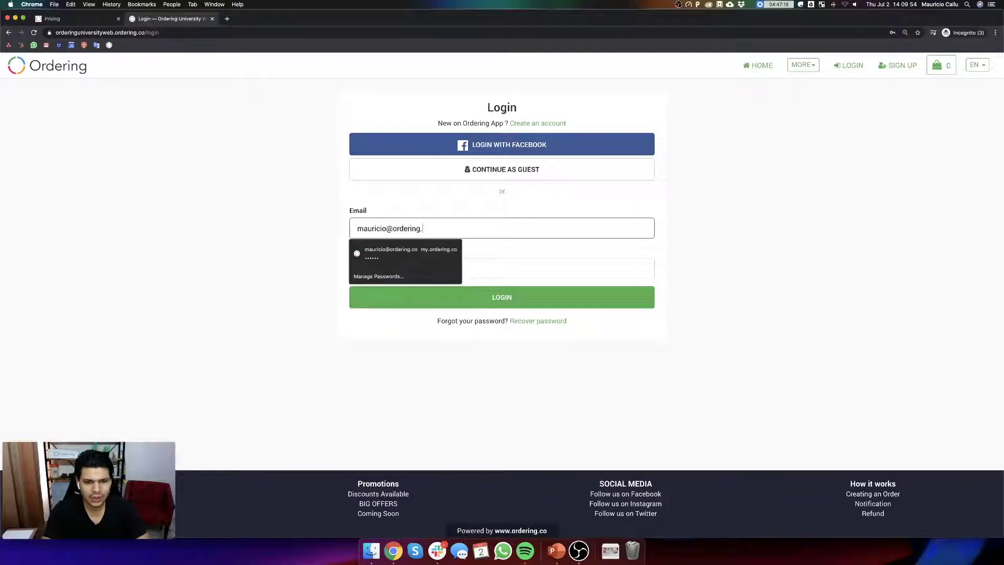
key(Tab)
text(******)
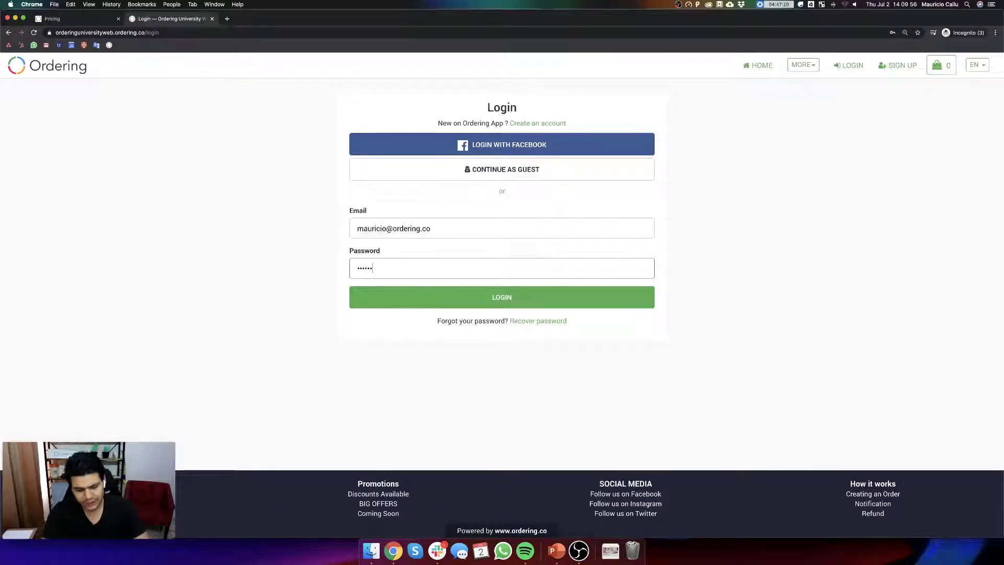
key(Return)
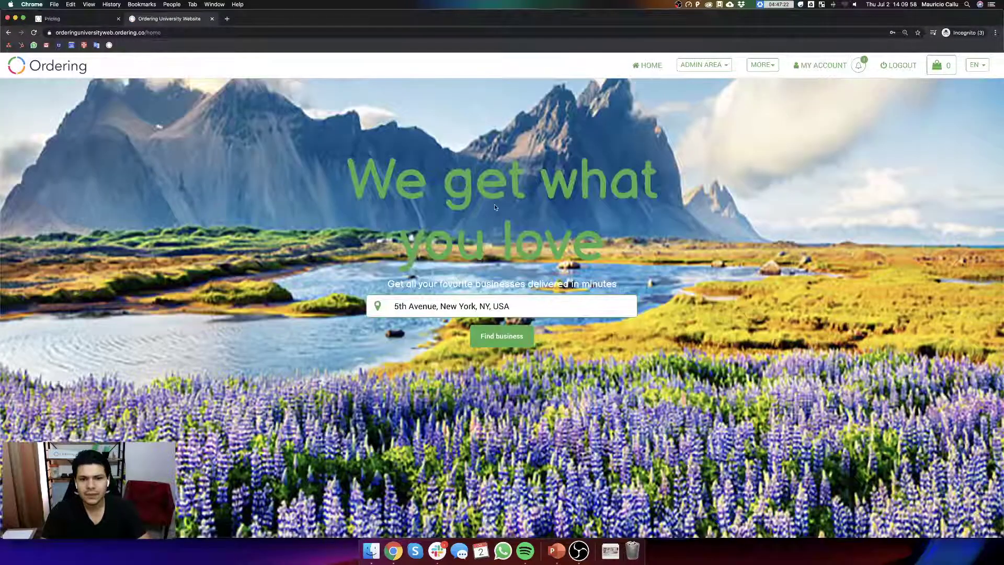
key(super+equal)
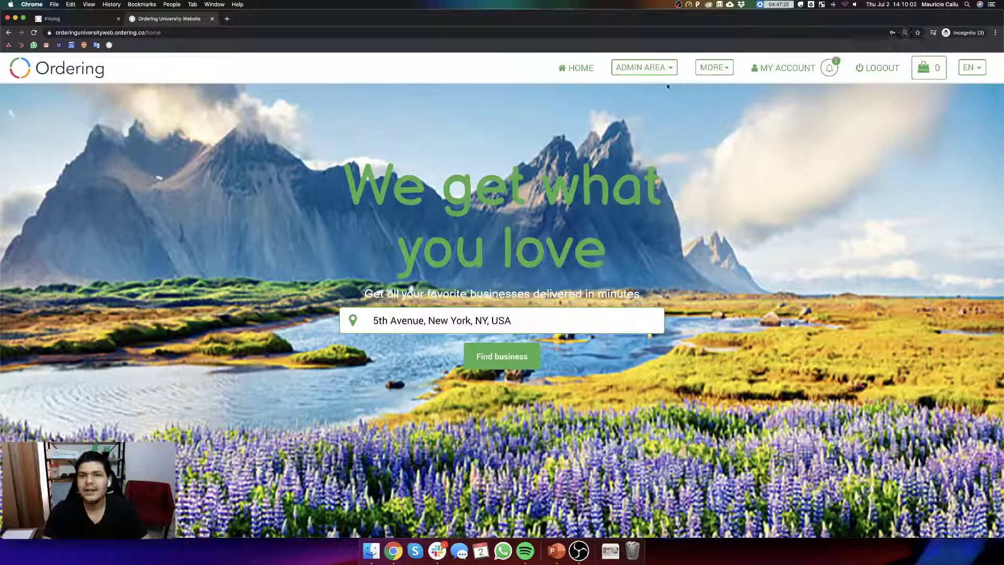
- Open Admin Area > My Stores and scroll the business listing down to the Add business card
click(658, 73)
click(641, 103)
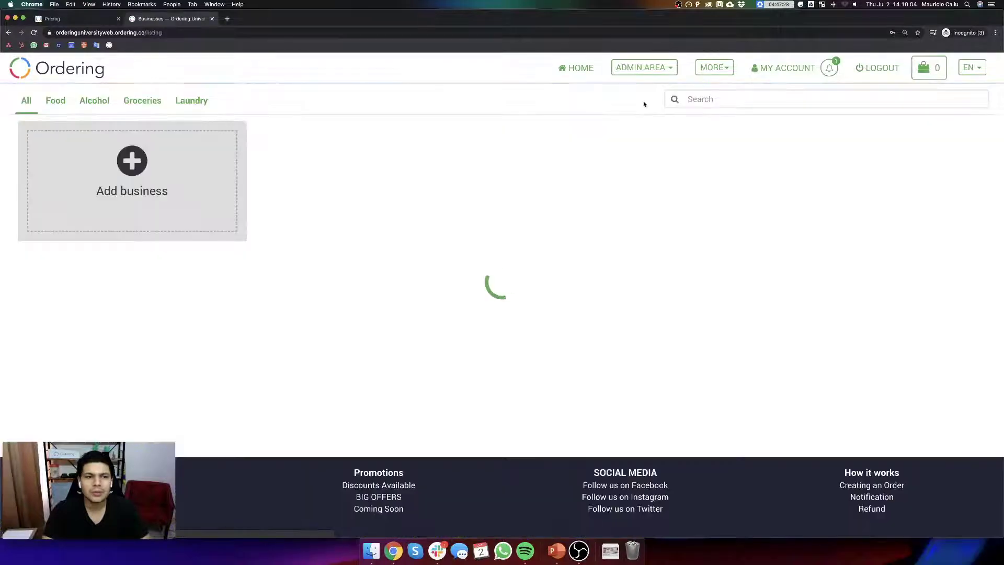
scroll(470, 265, down, 10)
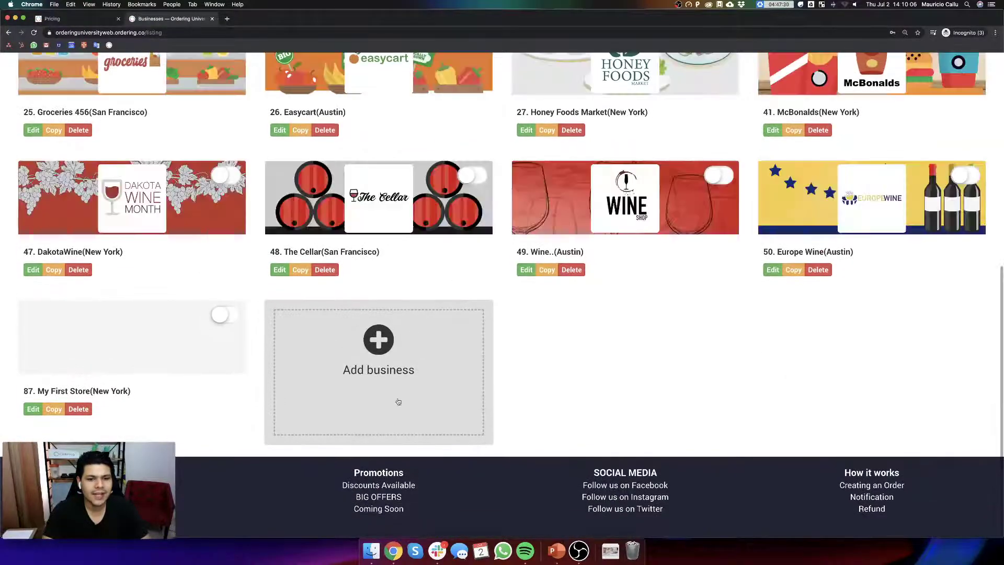
scroll(408, 377, up, 10)
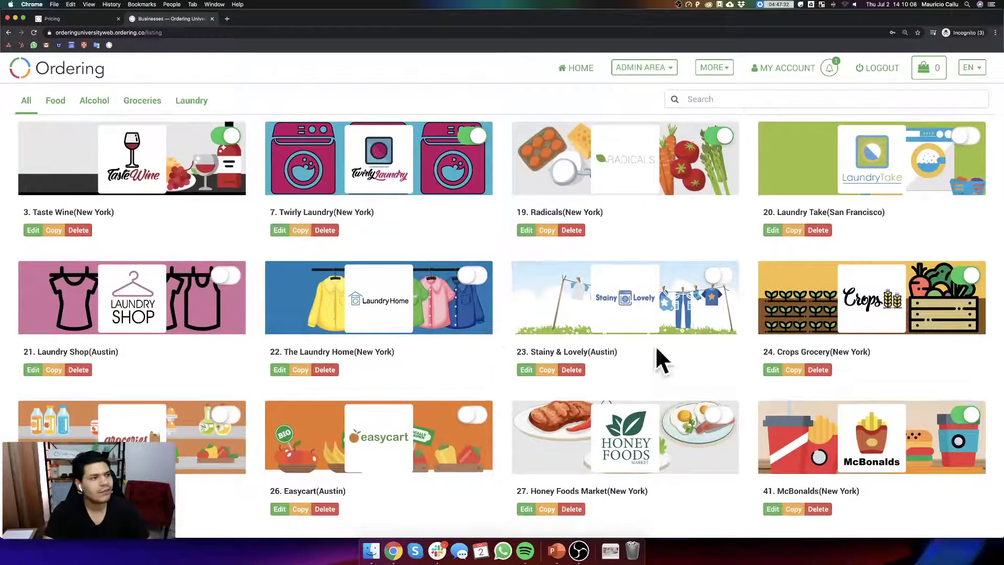
scroll(500, 352, down, 8)
scroll(499, 356, up, 8)
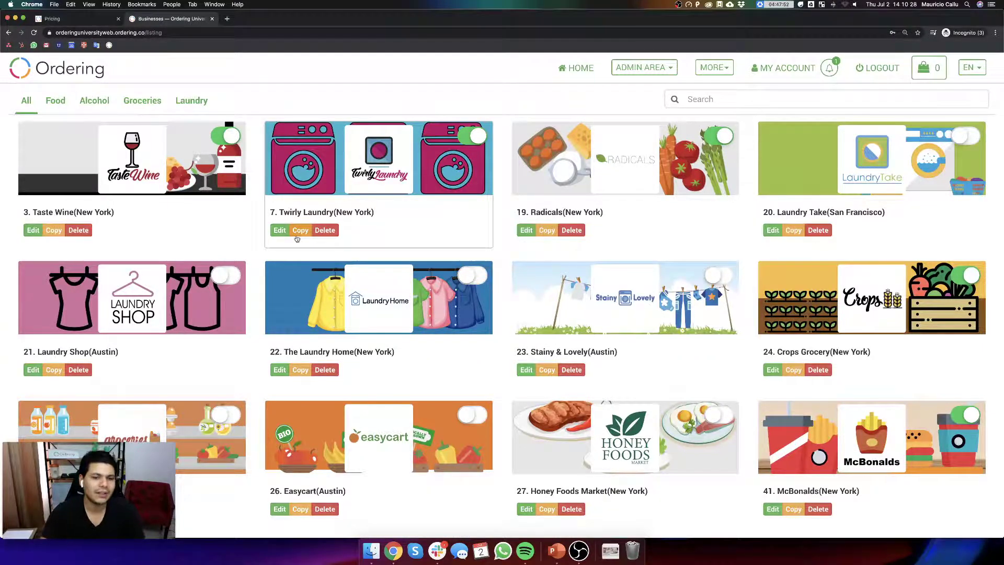
scroll(417, 253, down, 7)
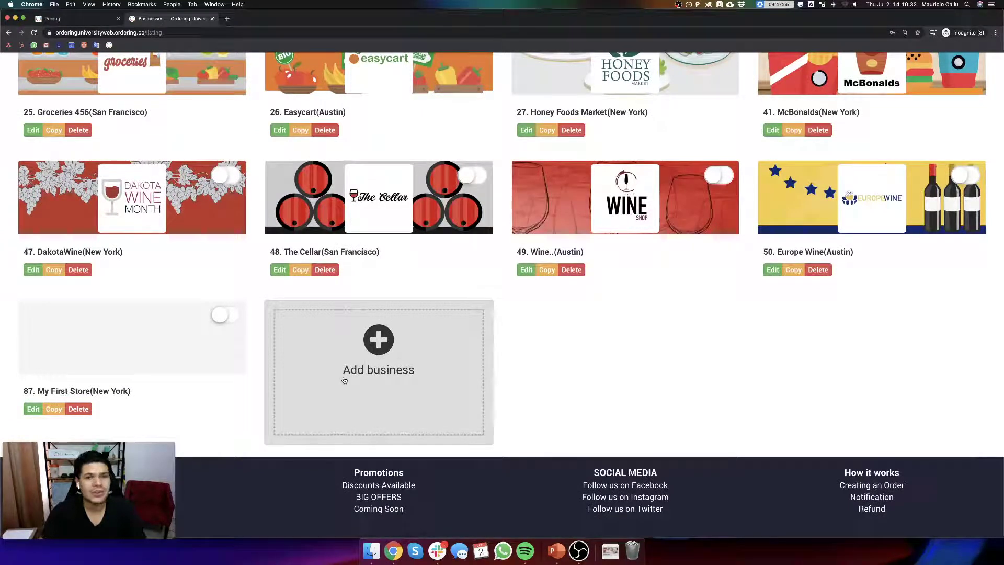
- Add business 'Business New' with slug businessnew, the admin e-mail, city New York, address 5th Avenue
click(402, 373)
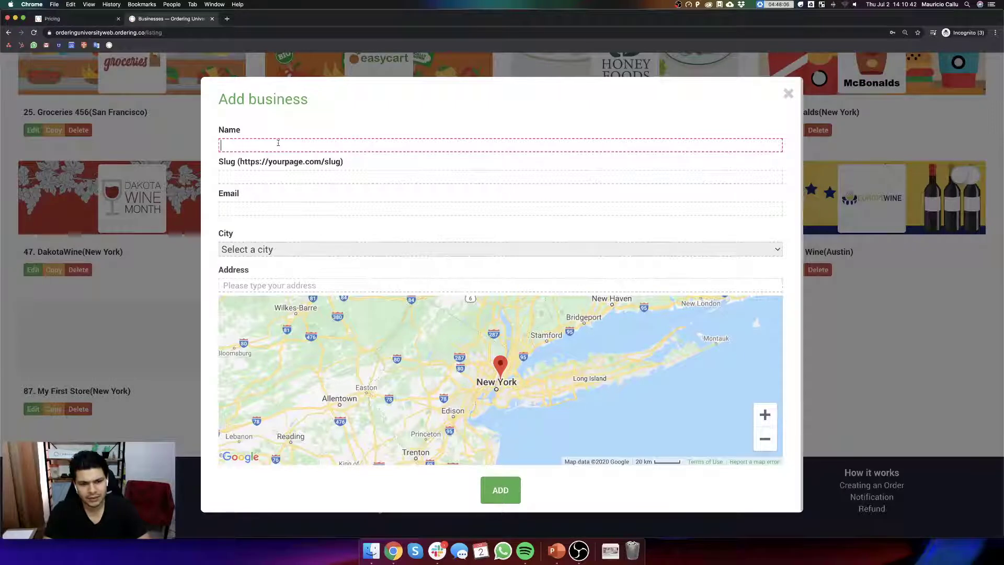
text(Business New)
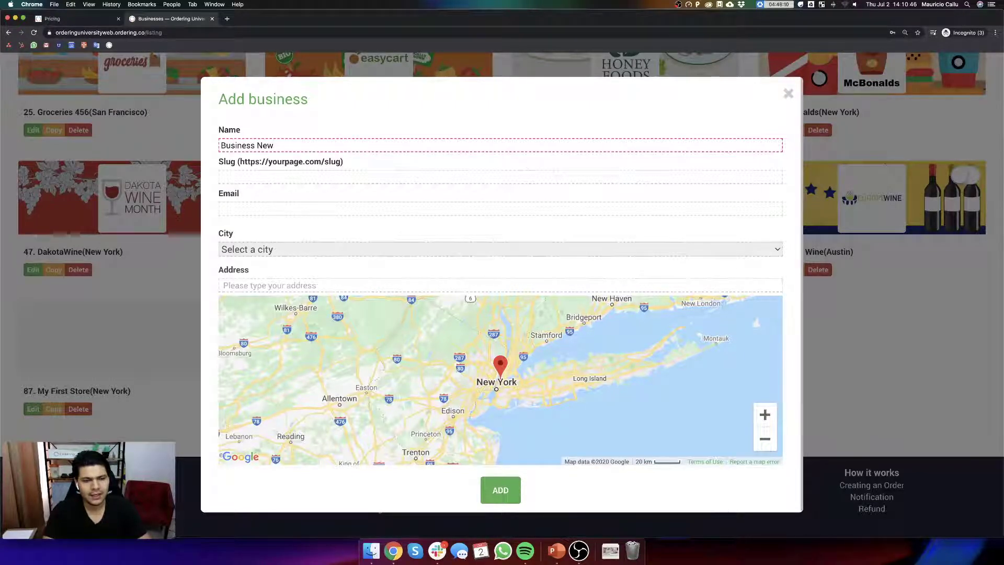
key(Tab)
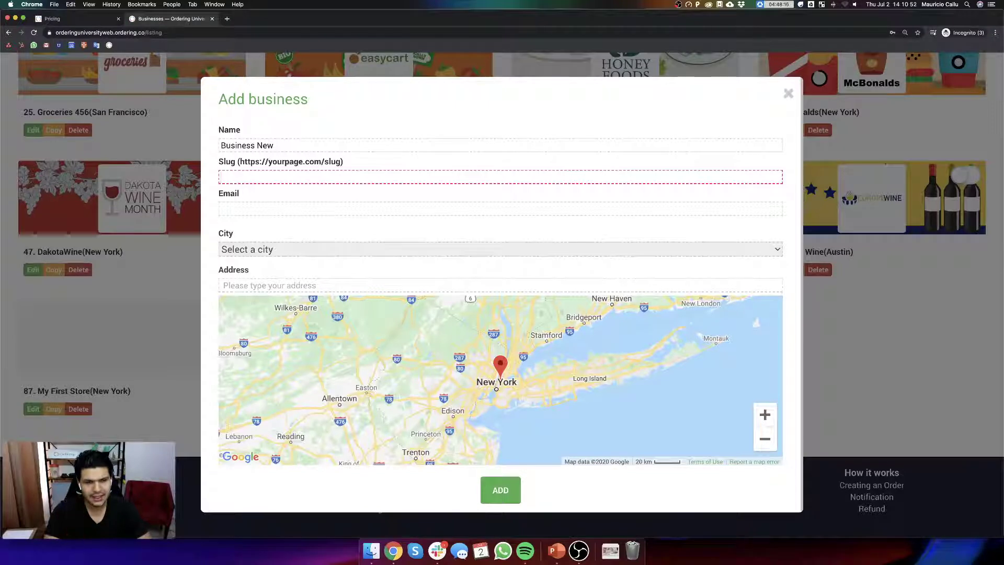
text(businessnew)
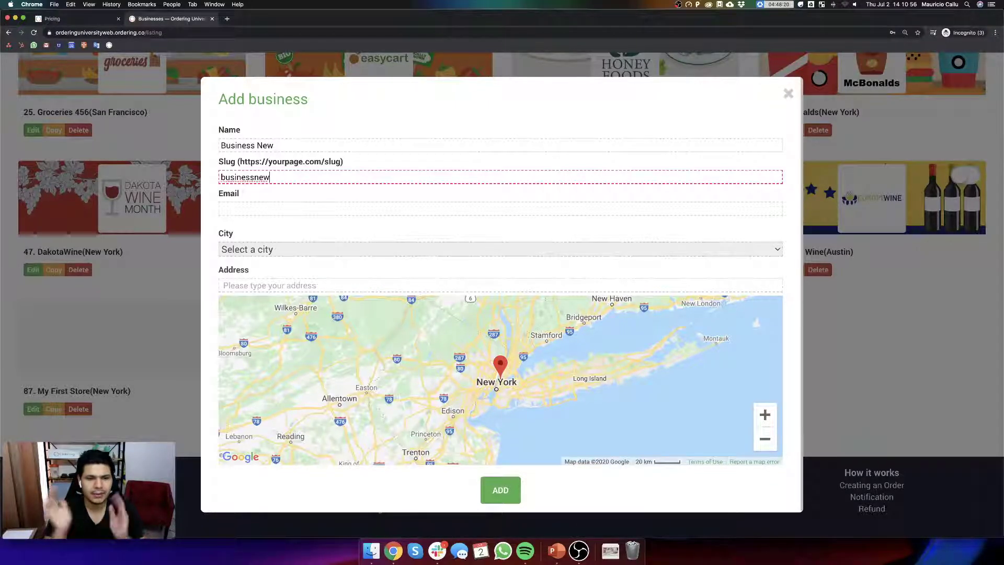
click(272, 211)
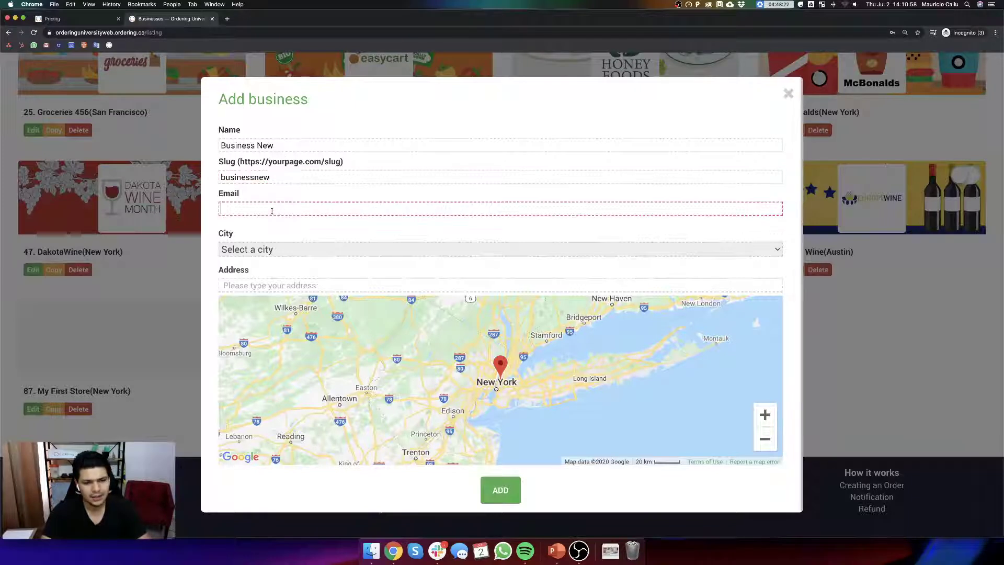
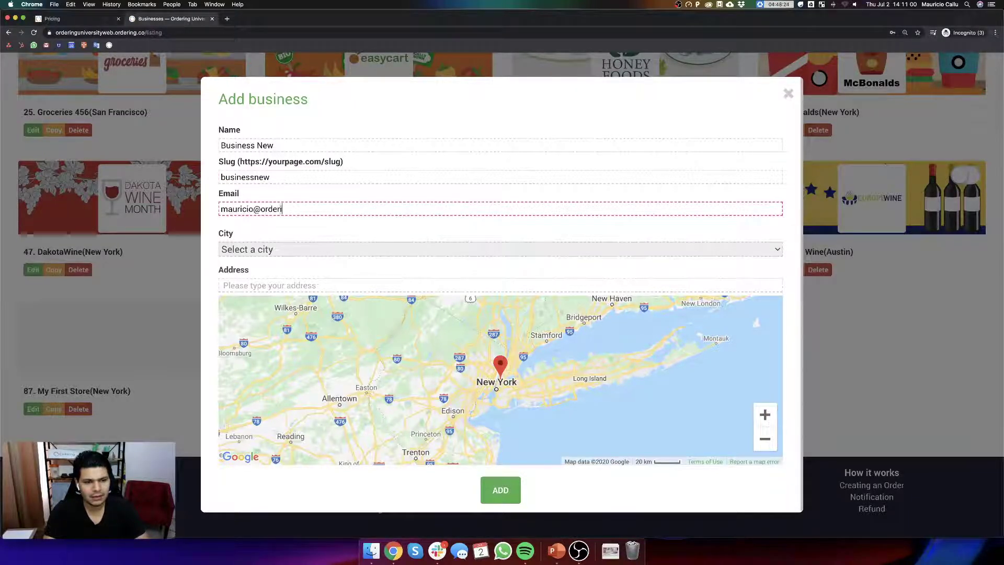
click(279, 253)
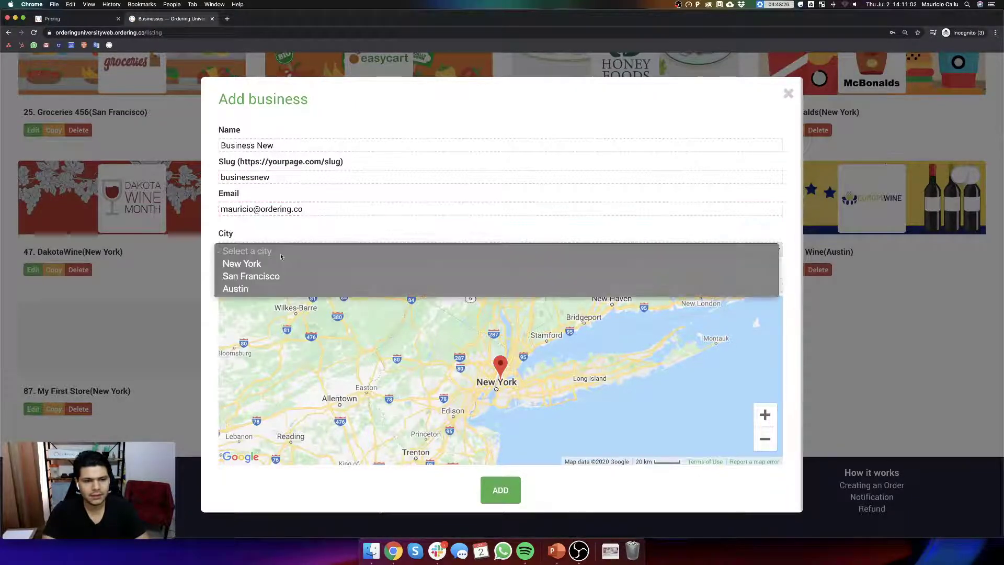
click(236, 257)
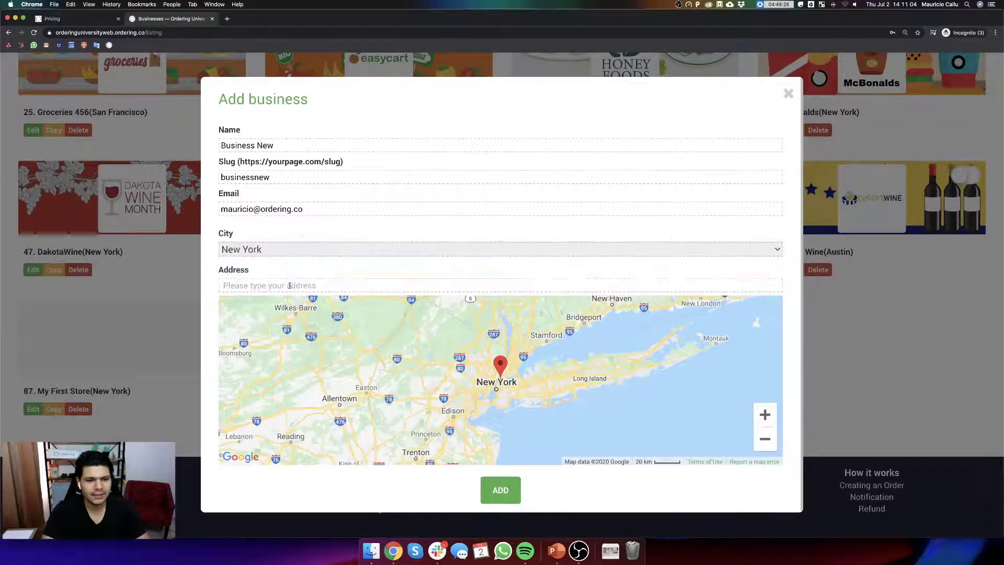
click(261, 288)
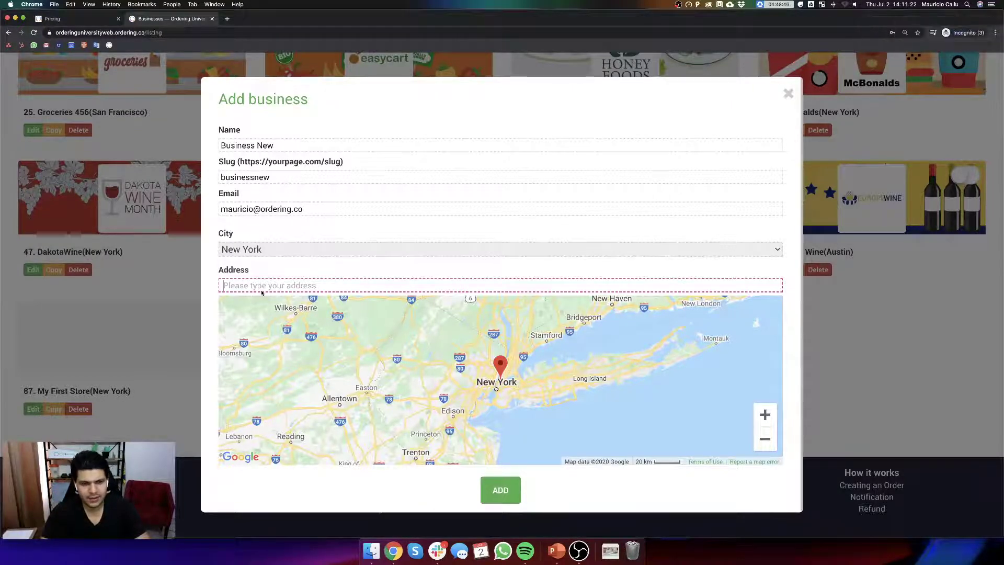
text(5th)
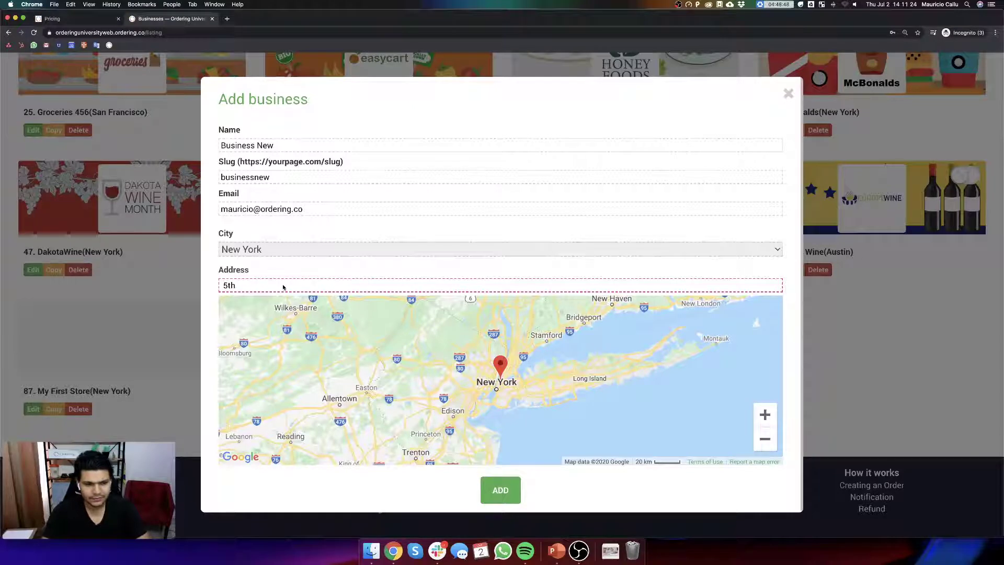
text( Aven)
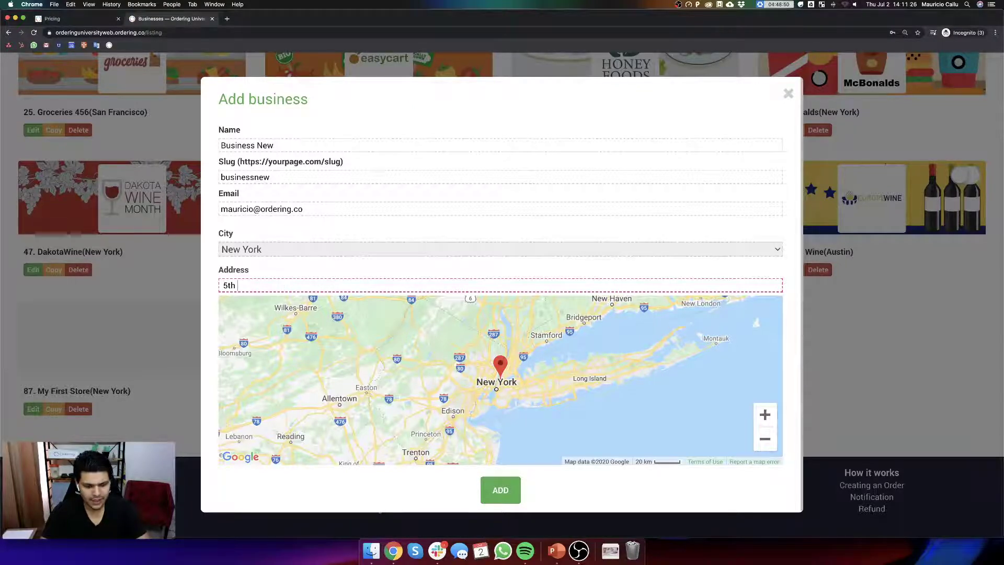
text(ue)
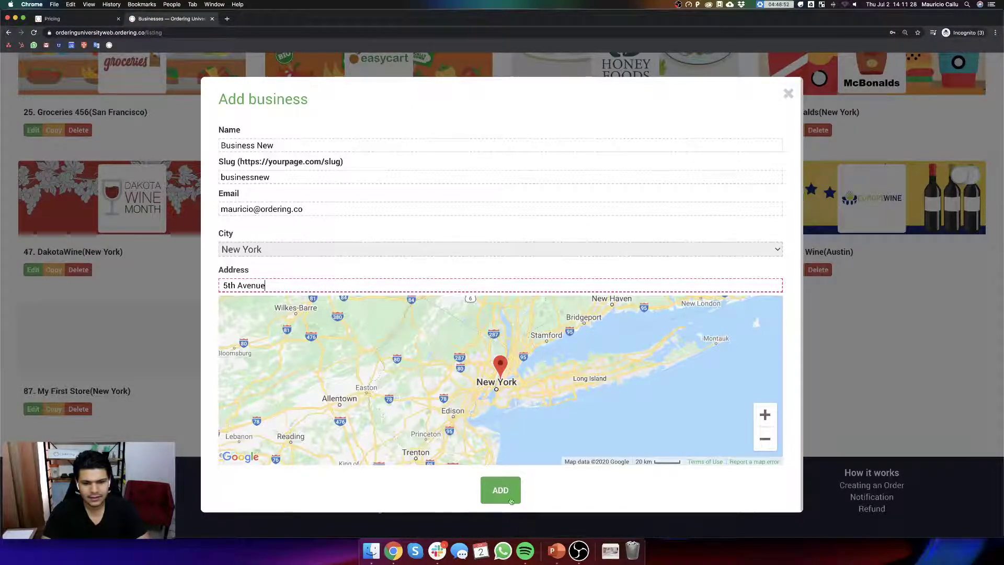
click(505, 492)
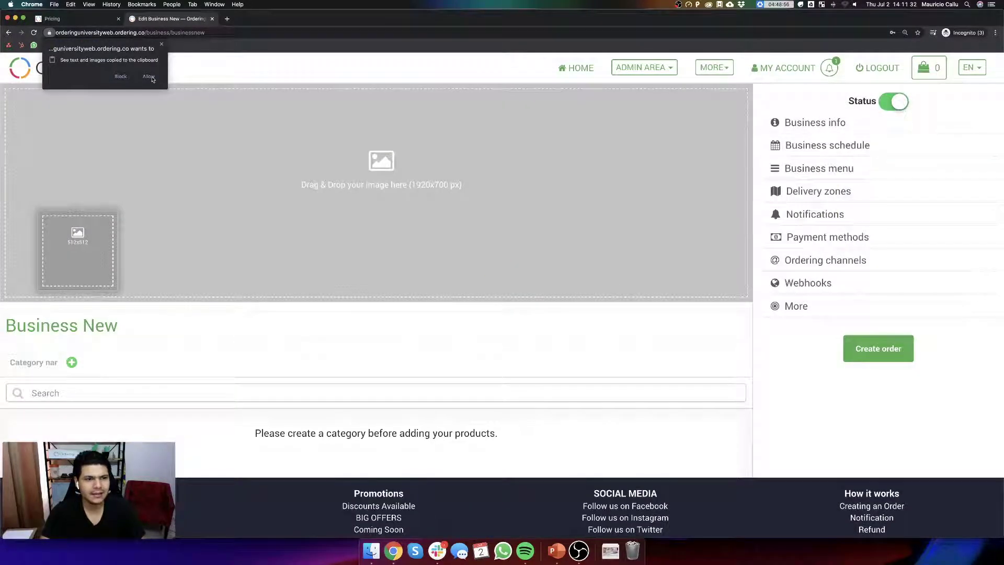
- Allow clipboard access, check the recent Downloads stack, and start a new browser tab
click(149, 77)
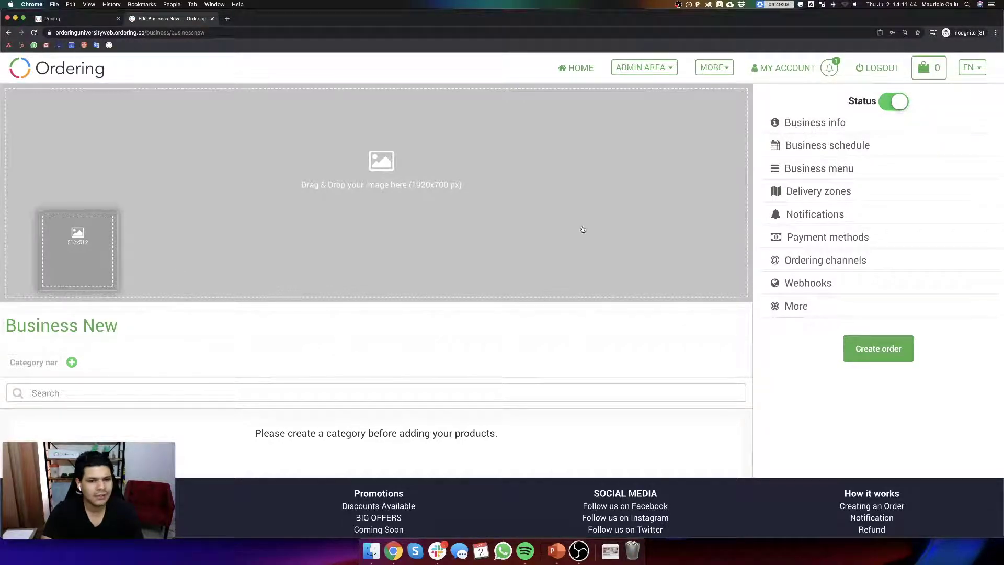
click(611, 551)
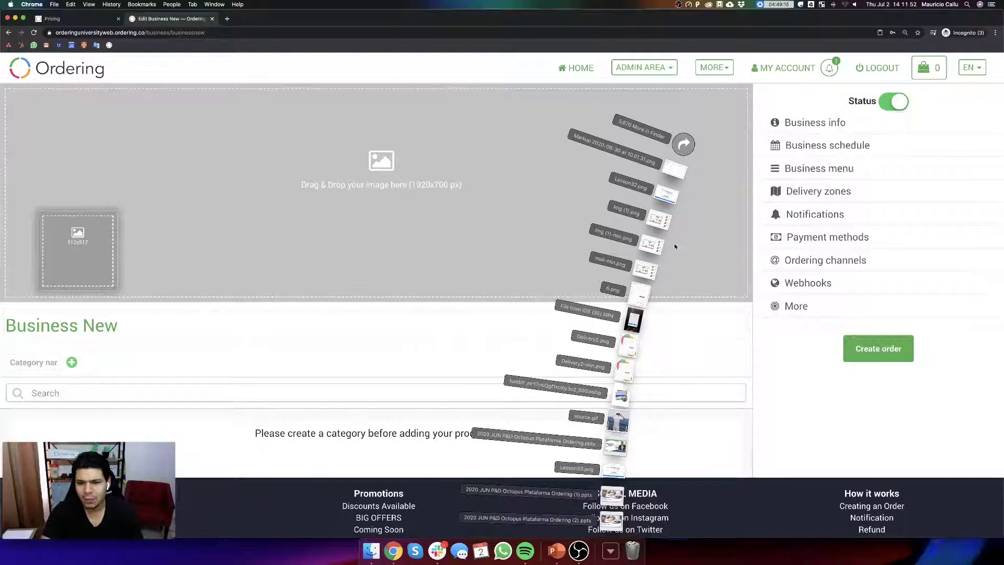
click(613, 555)
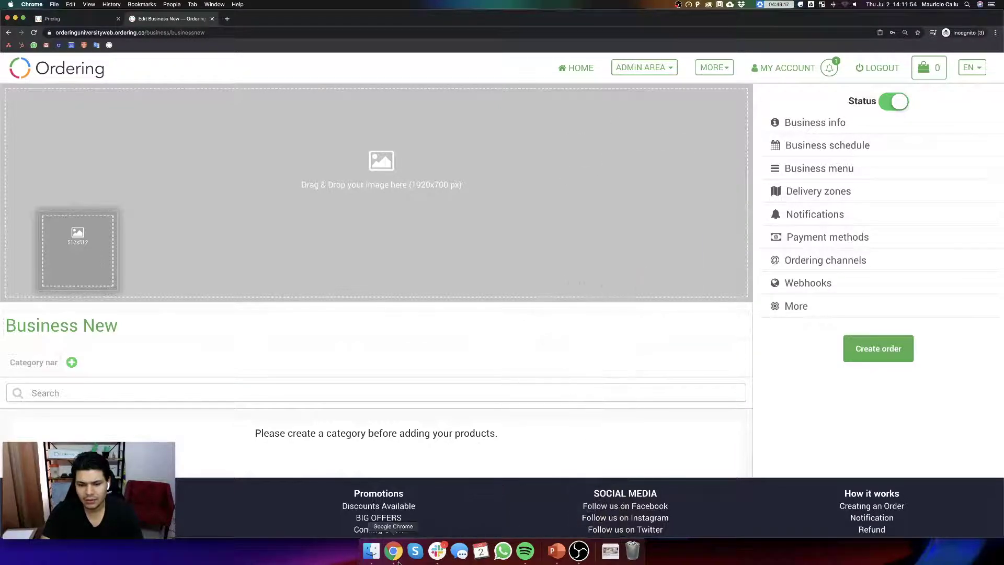
click(227, 19)
- Load unsplash.com, download a laptop photo from the grid, and return to the Business New edit tab
text(unsplash)
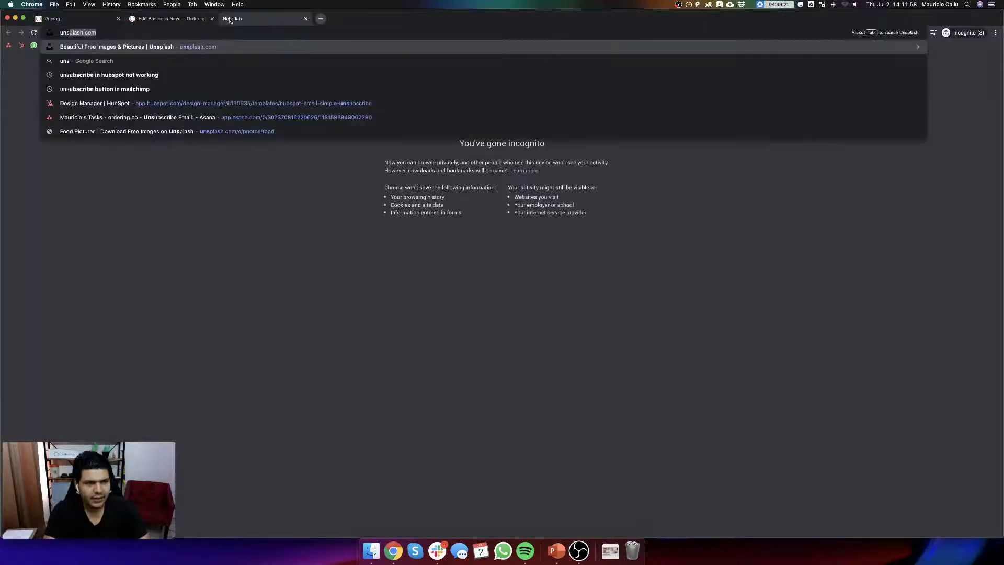
key(Return)
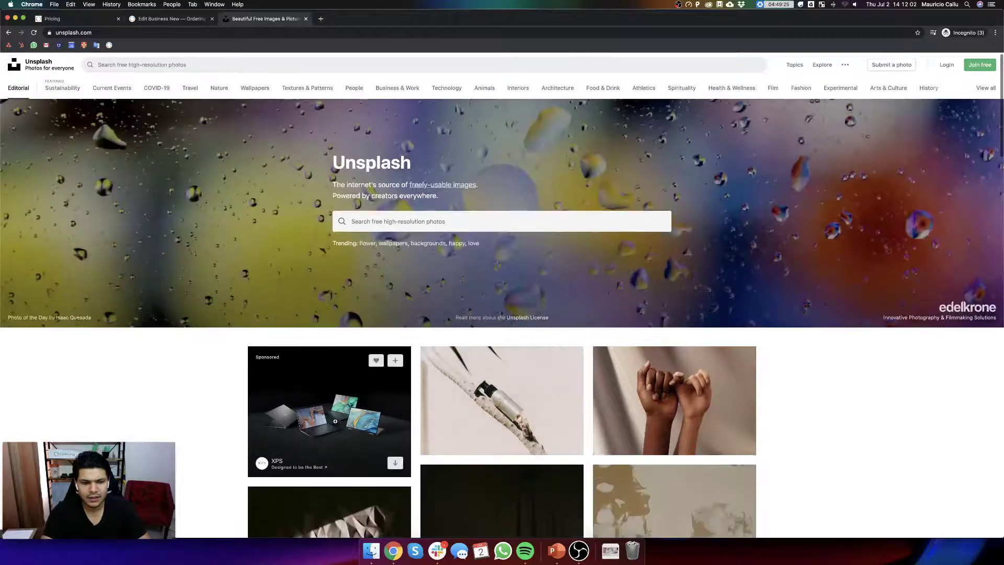
click(396, 464)
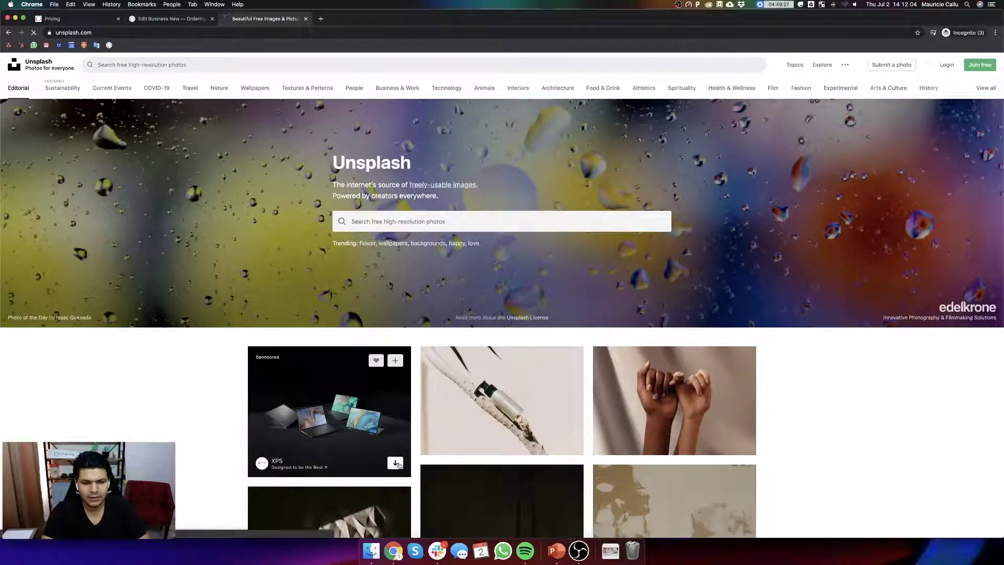
click(191, 19)
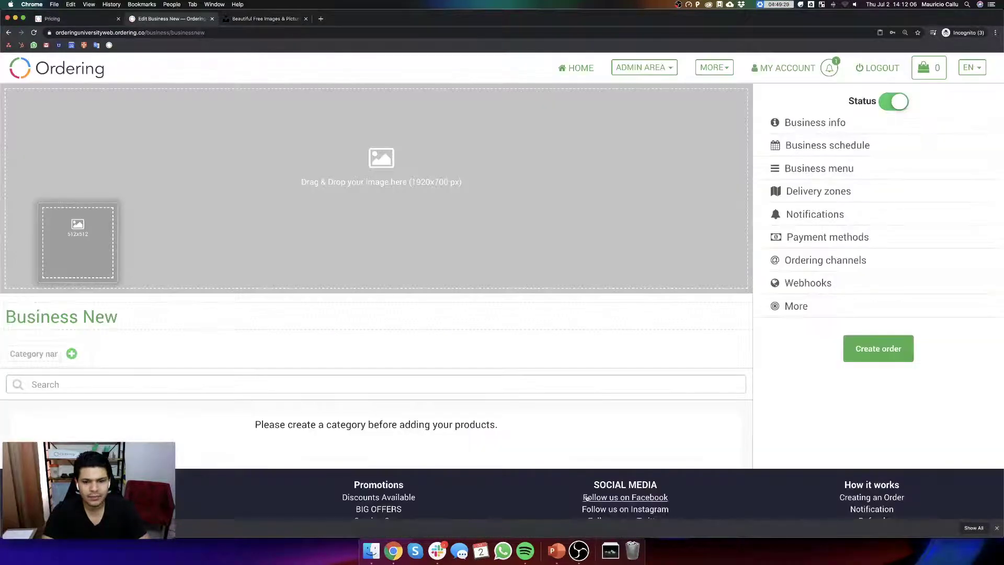
- Drag the downloaded laptops photo from Downloads onto Business New's header image and confirm
click(610, 550)
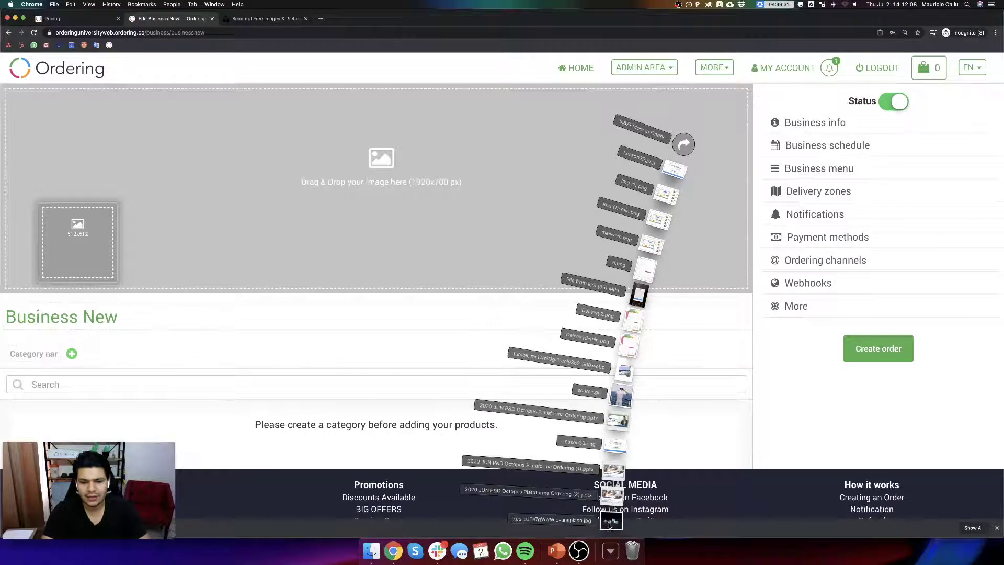
drag(610, 525, 383, 163)
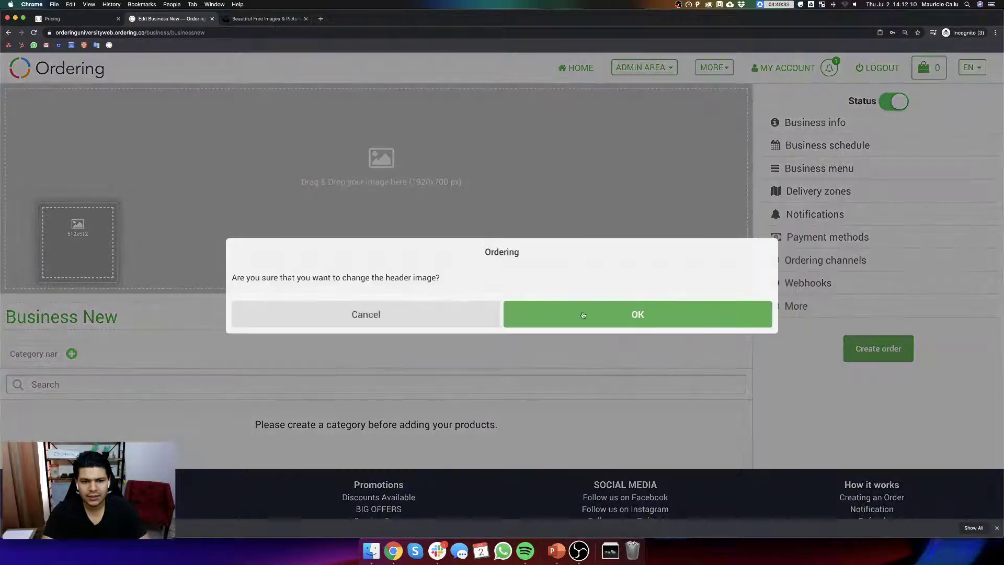
click(583, 315)
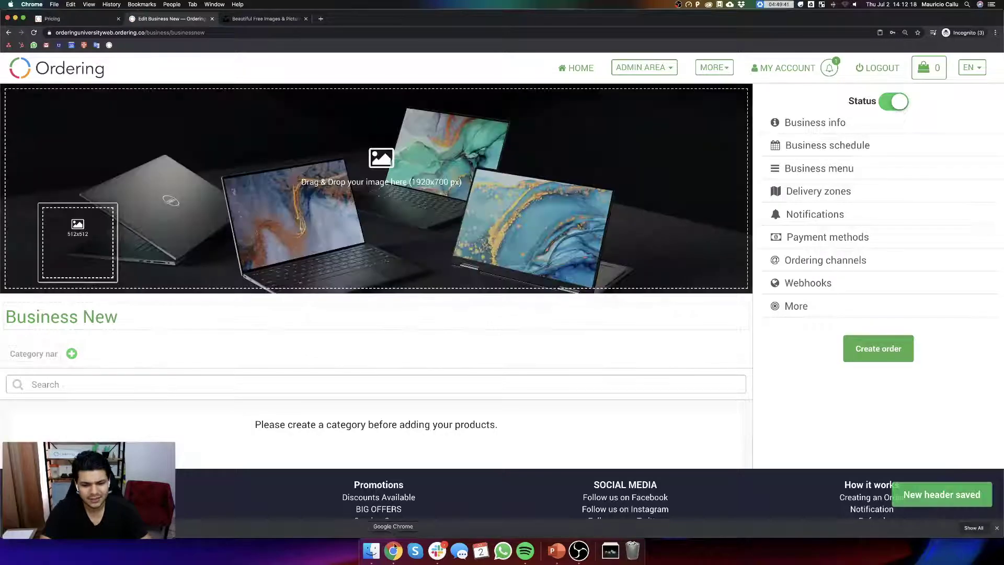
scroll(419, 206, down, 1)
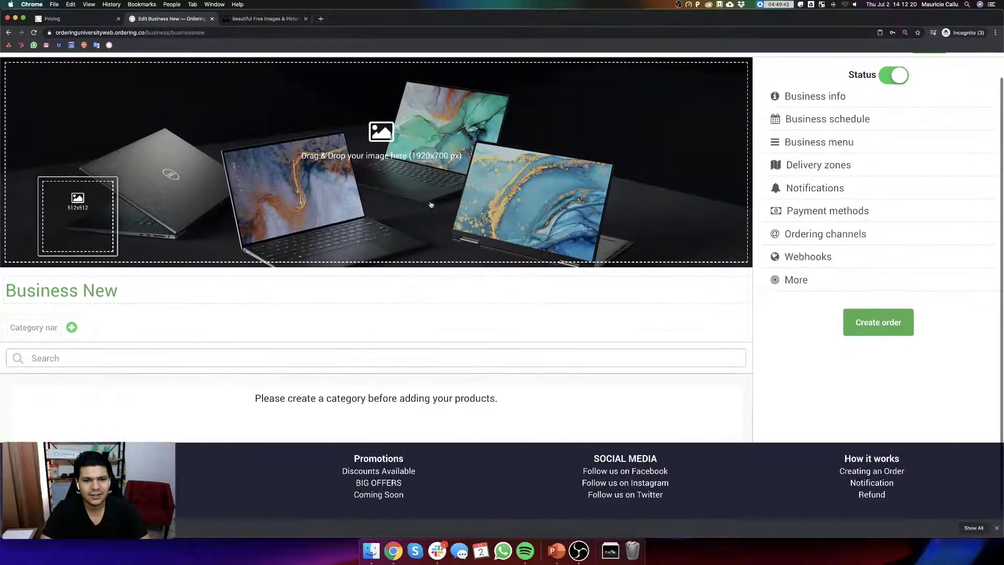
scroll(470, 230, up, 1)
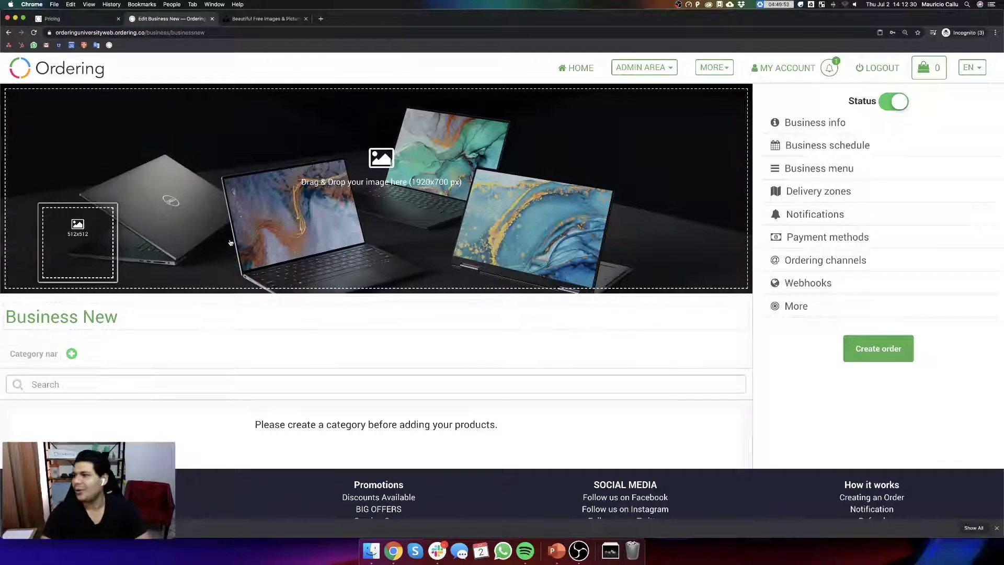
- Create a menu category named '1st Category'
click(38, 356)
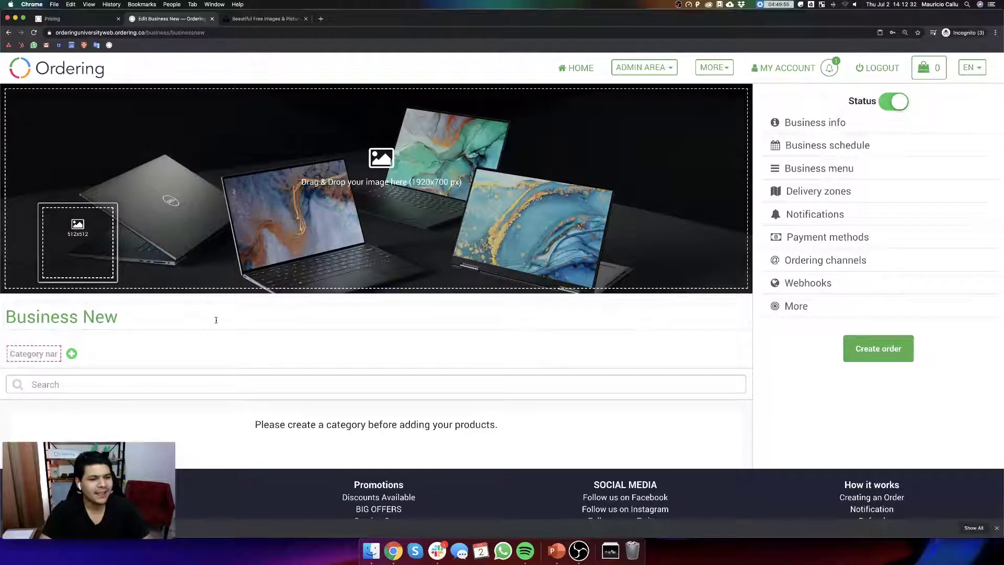
text(1st CAte)
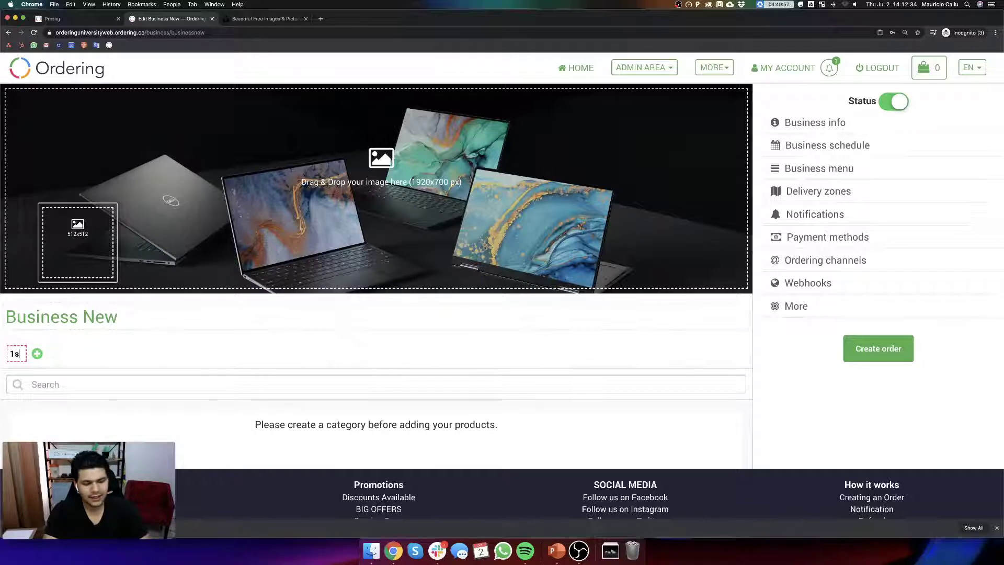
key(BackSpace)
key(BackSpace)
key(BackSpace)
text(a)
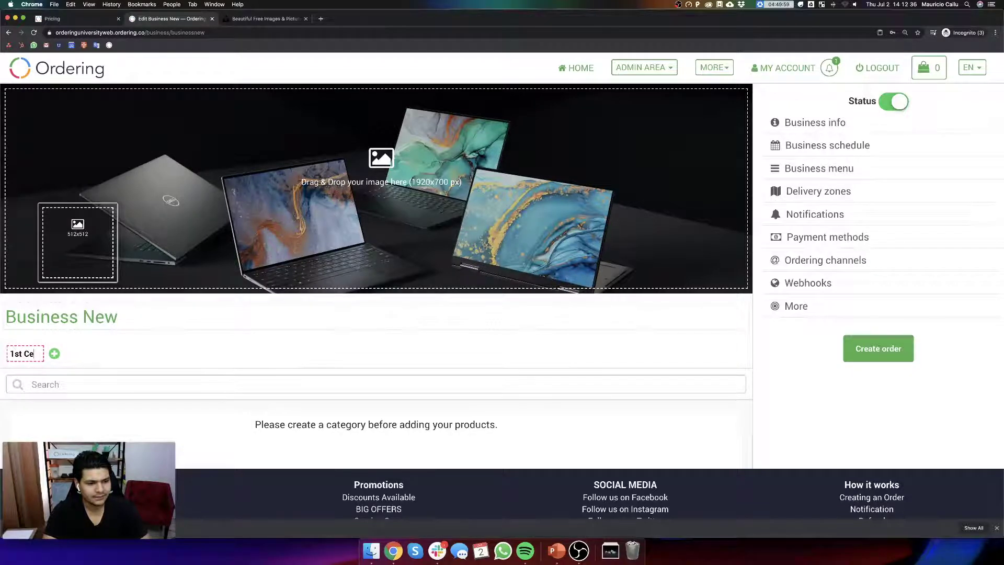
text(tegory)
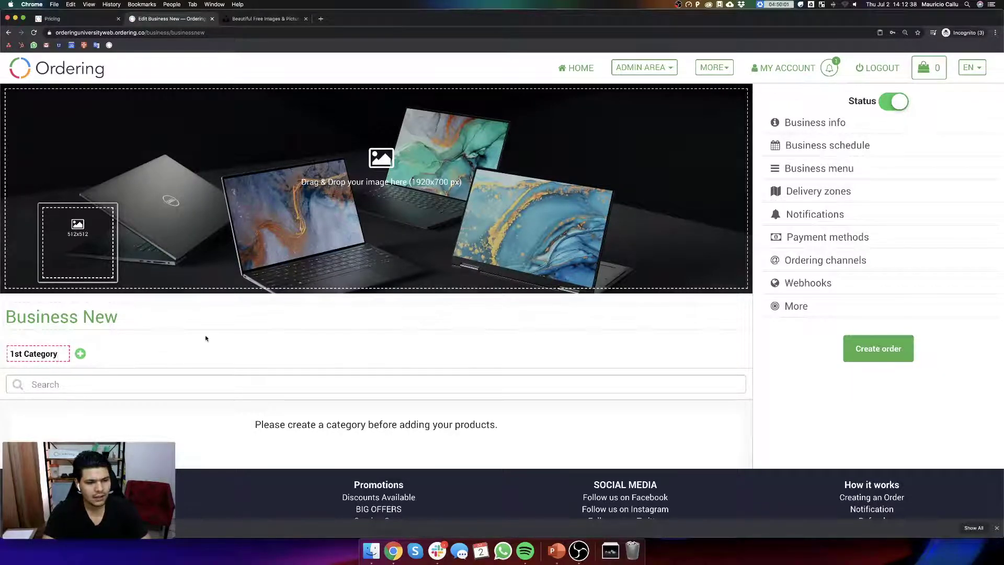
key(Return)
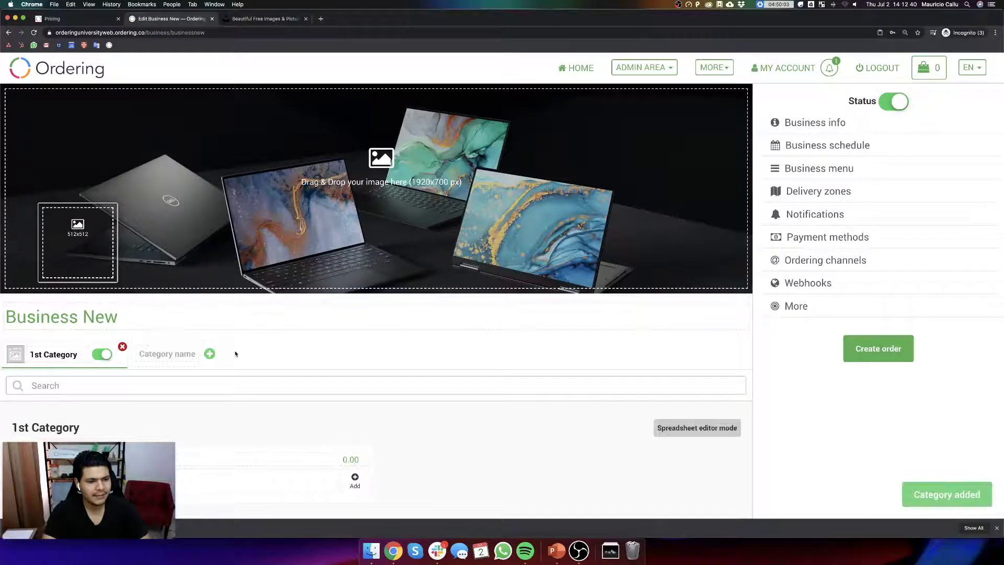
- Add product '1st Product' priced 10 with a short sample description to that category
scroll(358, 421, down, 3)
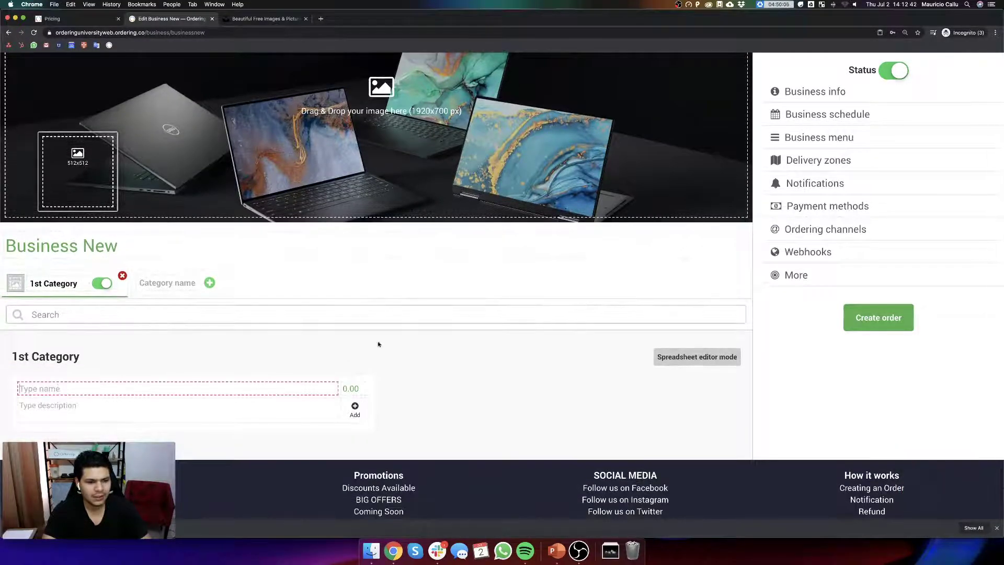
text(1st )
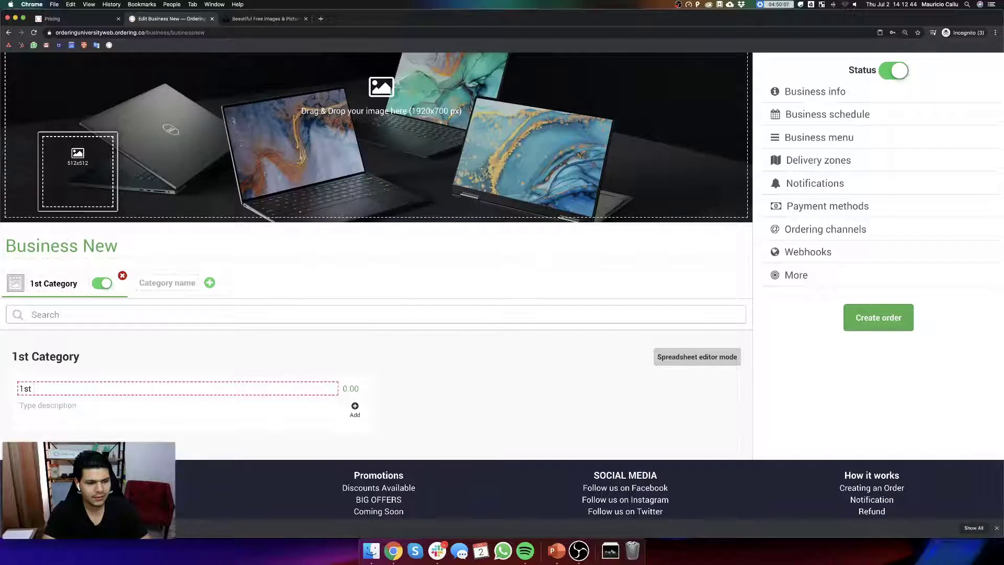
text(Product)
key(Tab)
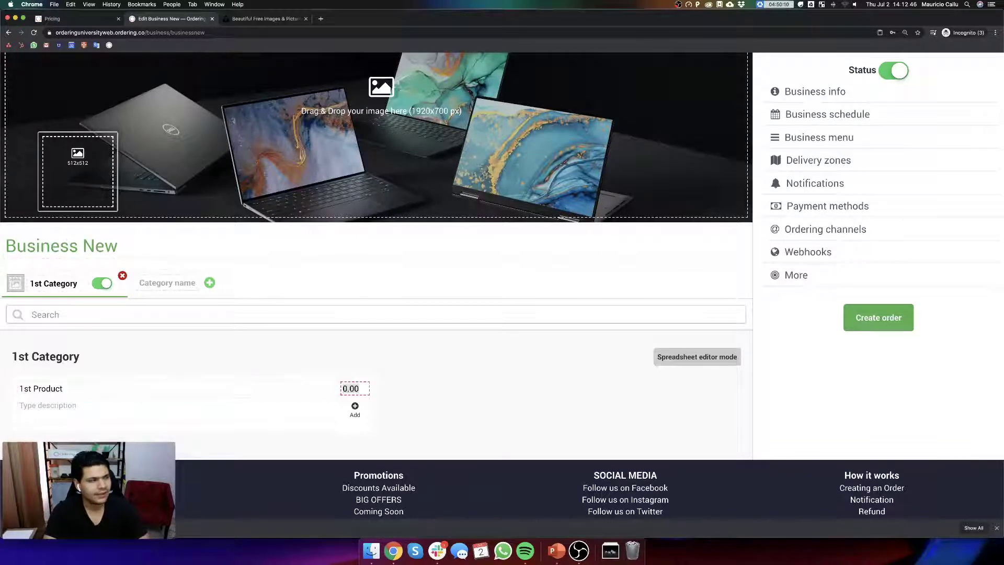
text(10)
key(Tab)
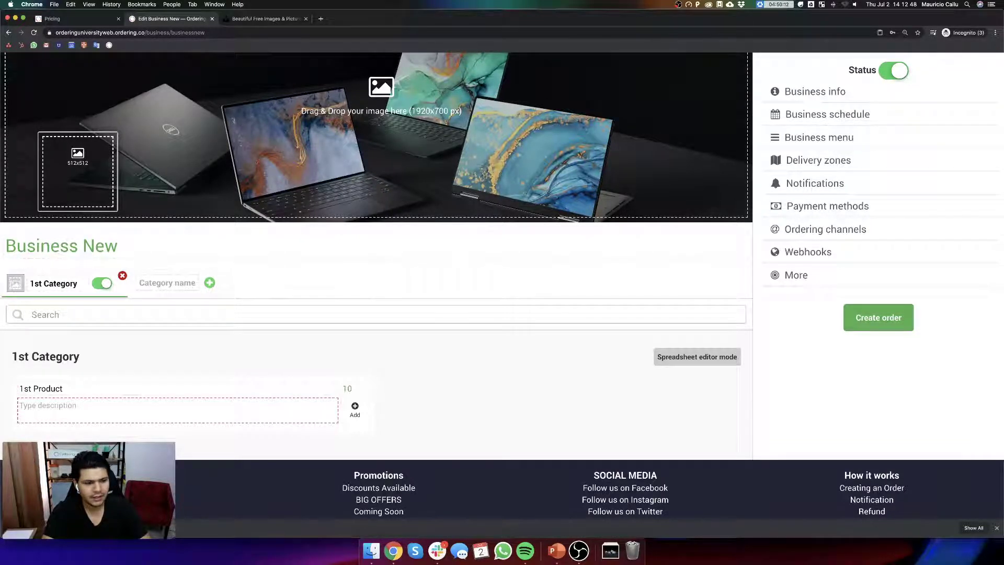
text(If we need a d)
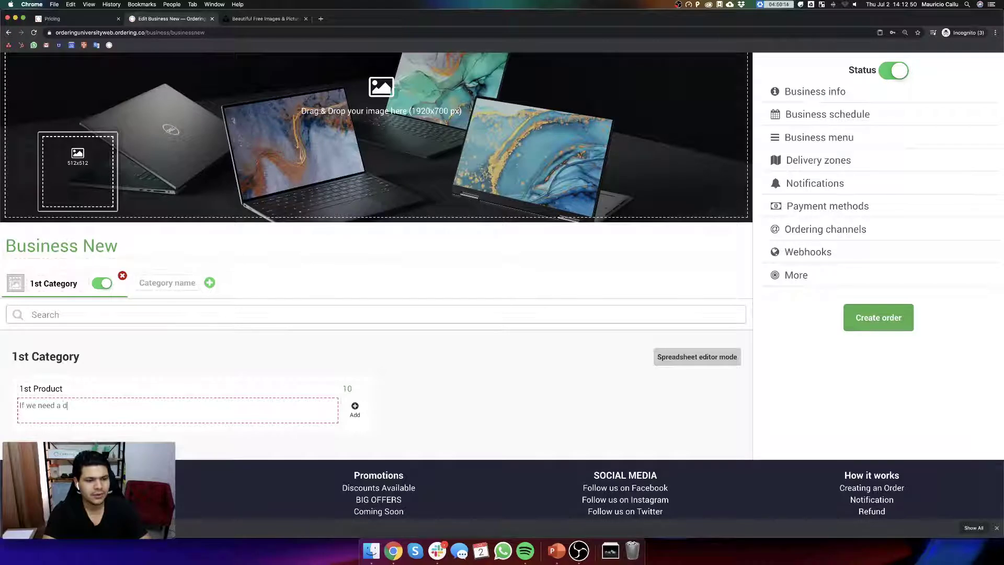
text(escription)
text(we put here)
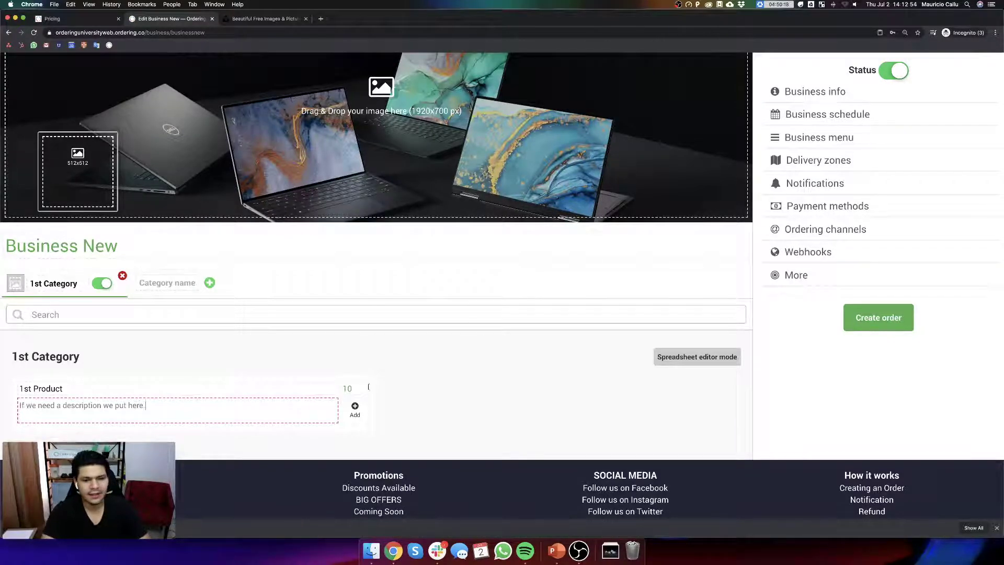
click(356, 407)
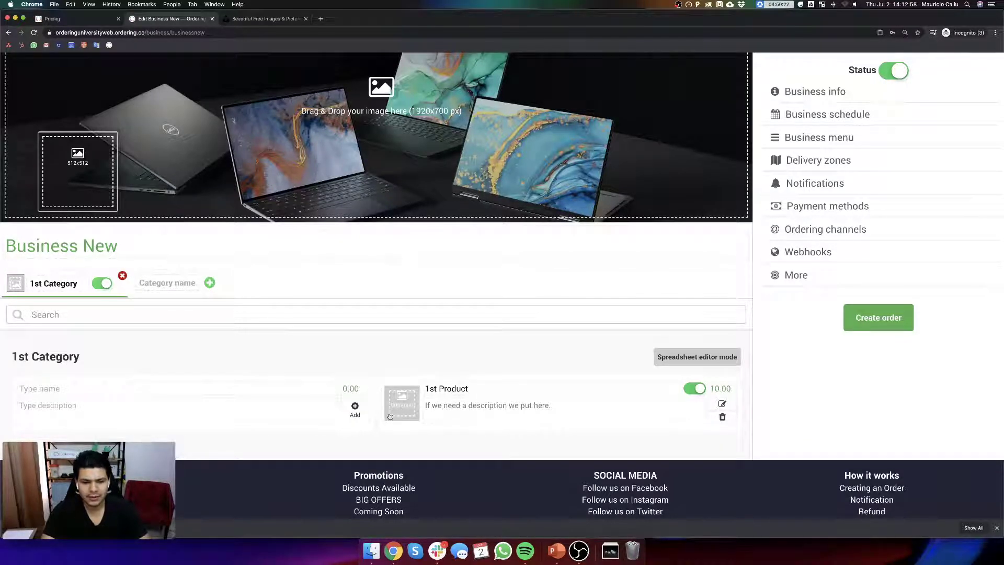
- Search Google Images for 'laptop computer' and save the Acer laptop picture to Downloads
click(262, 20)
click(320, 18)
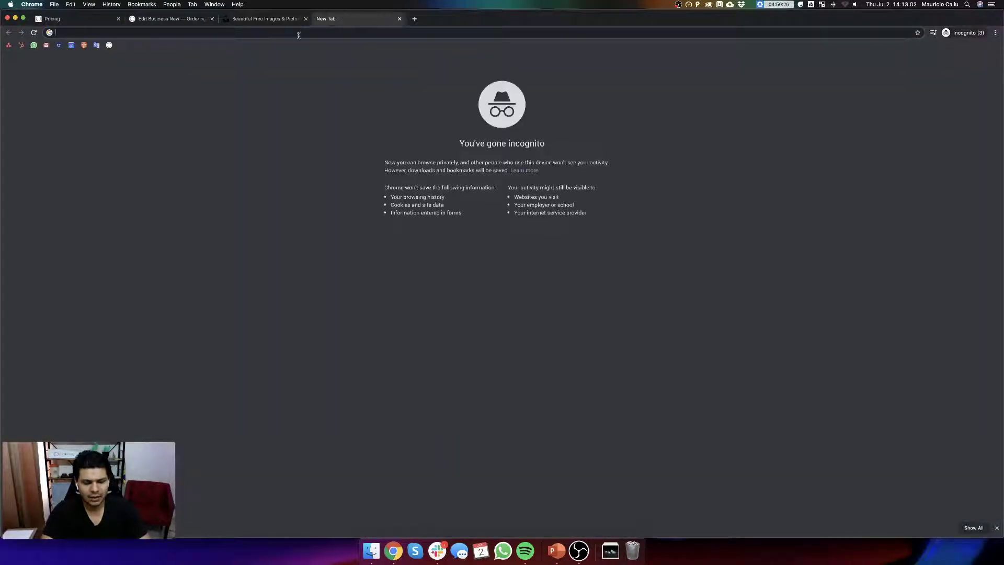
text(lapto)
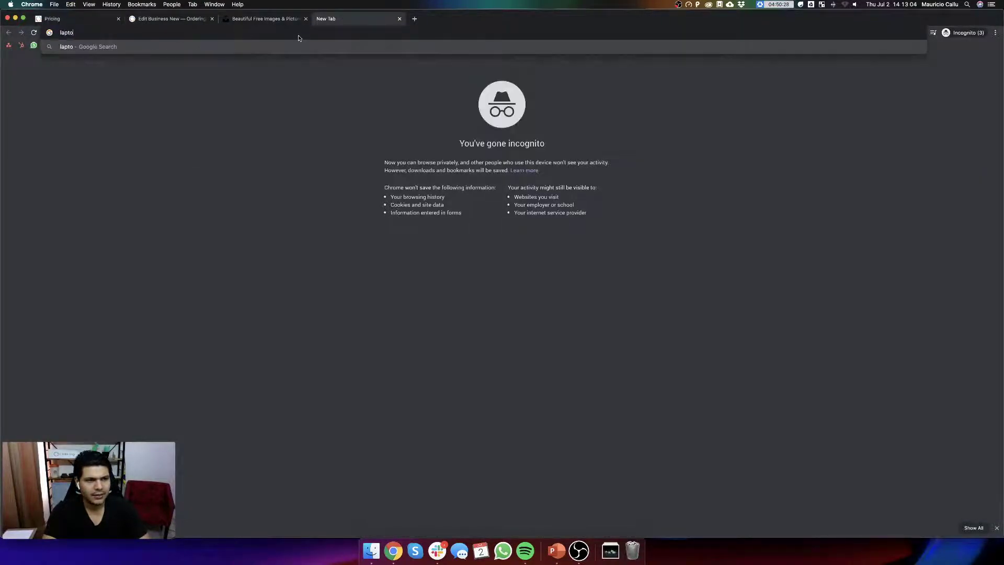
text(p computer)
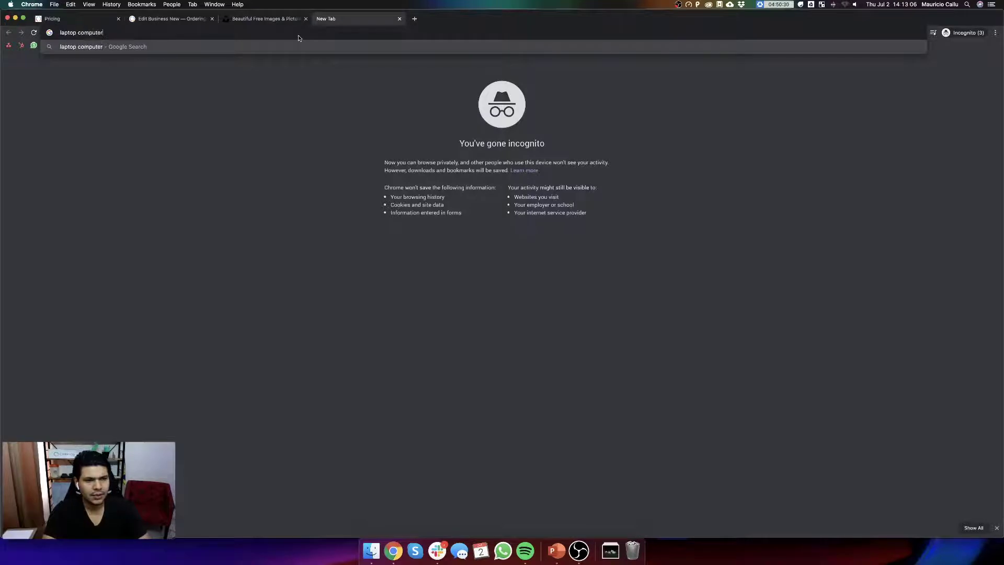
key(Return)
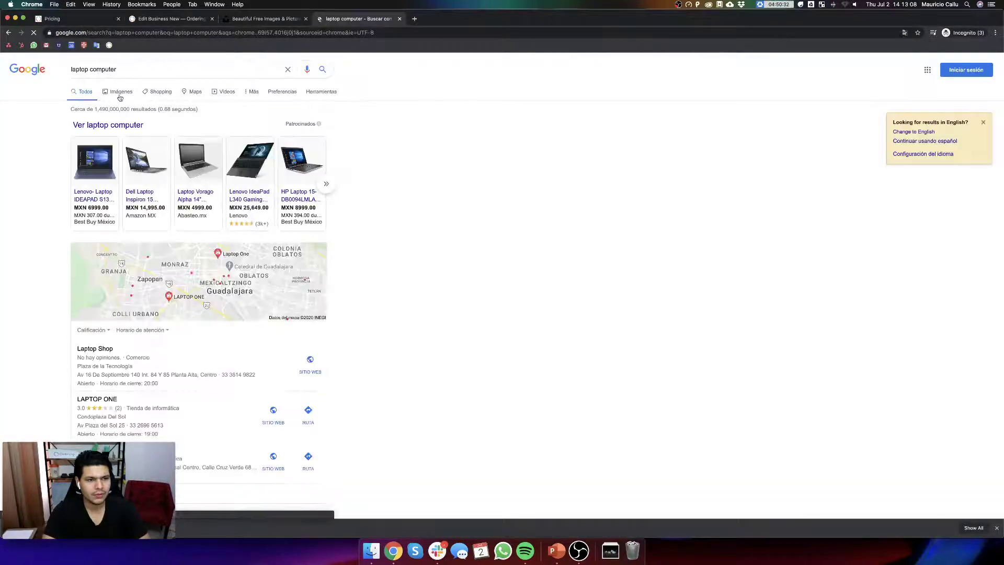
click(120, 93)
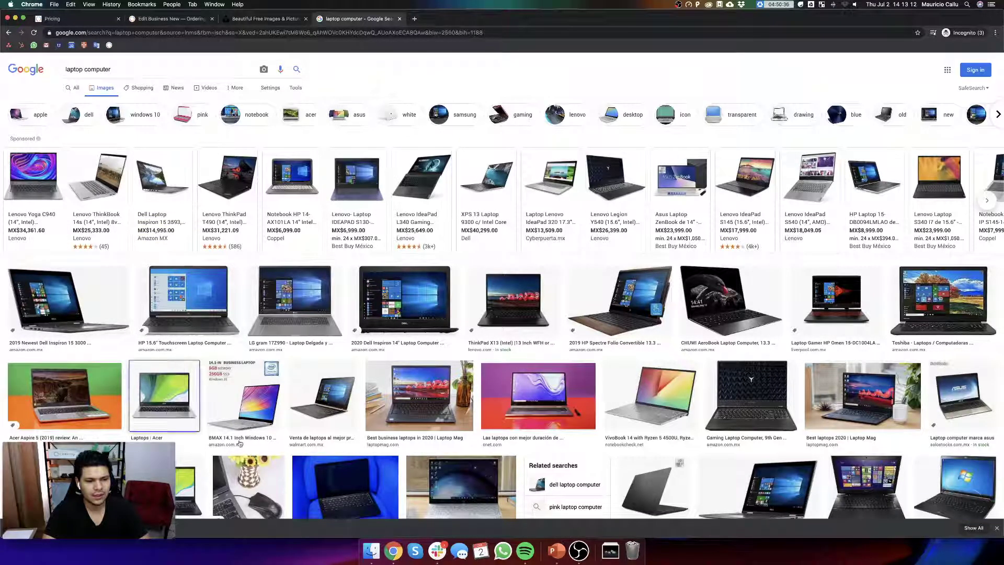
drag(240, 444, 611, 551)
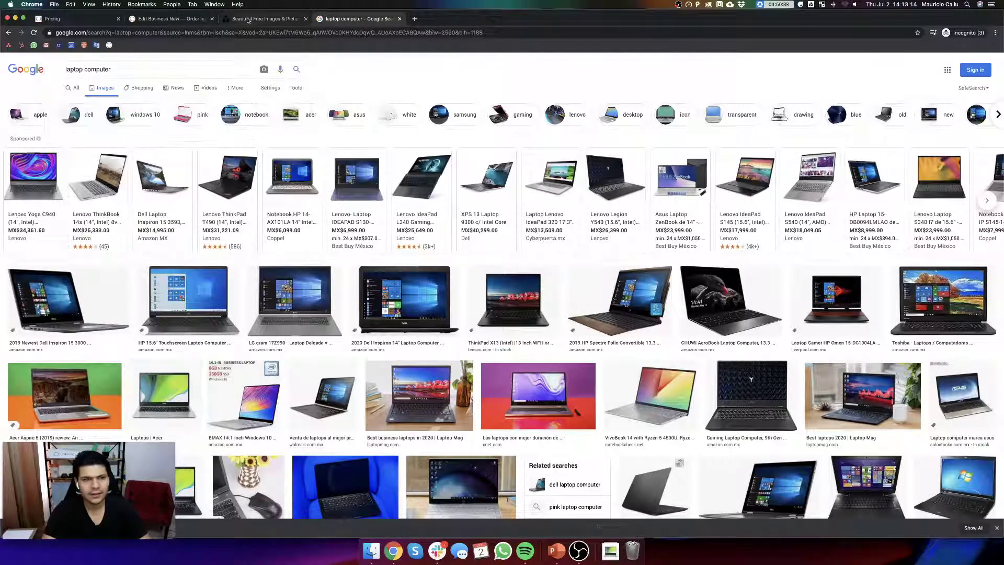
click(167, 18)
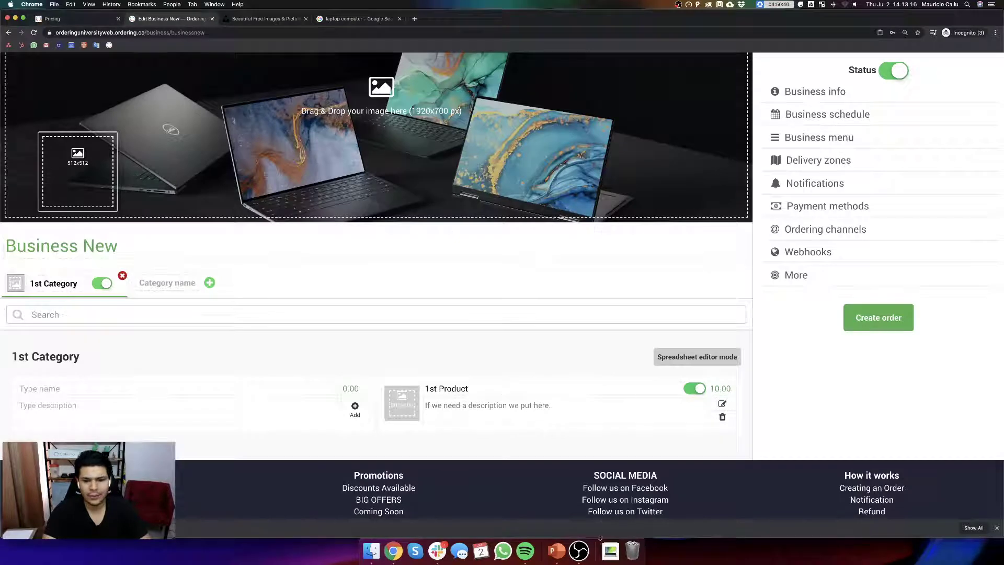
- Set the Acer laptop picture as 1st Product's image, then bring up that product's settings
click(610, 550)
drag(608, 513, 402, 409)
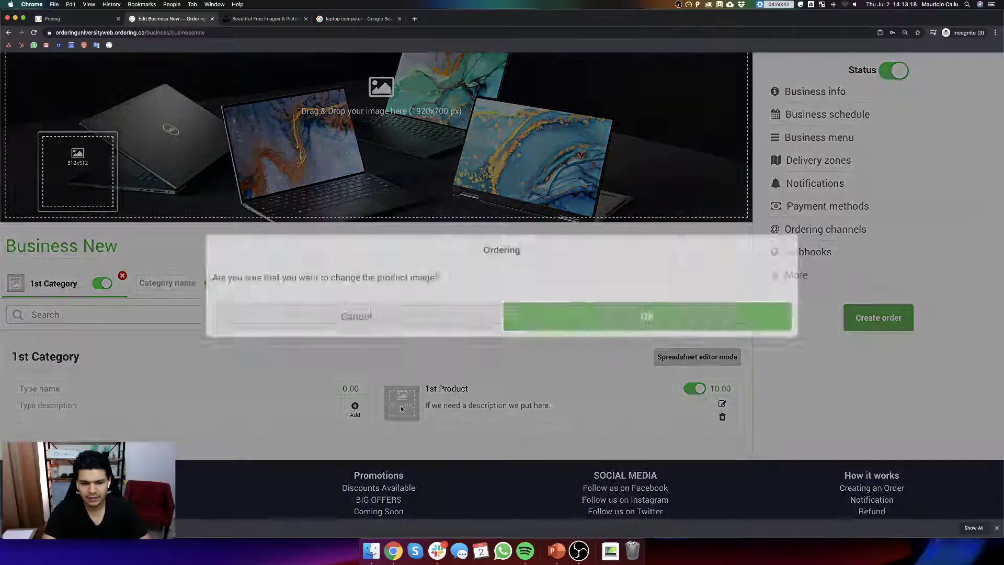
click(563, 309)
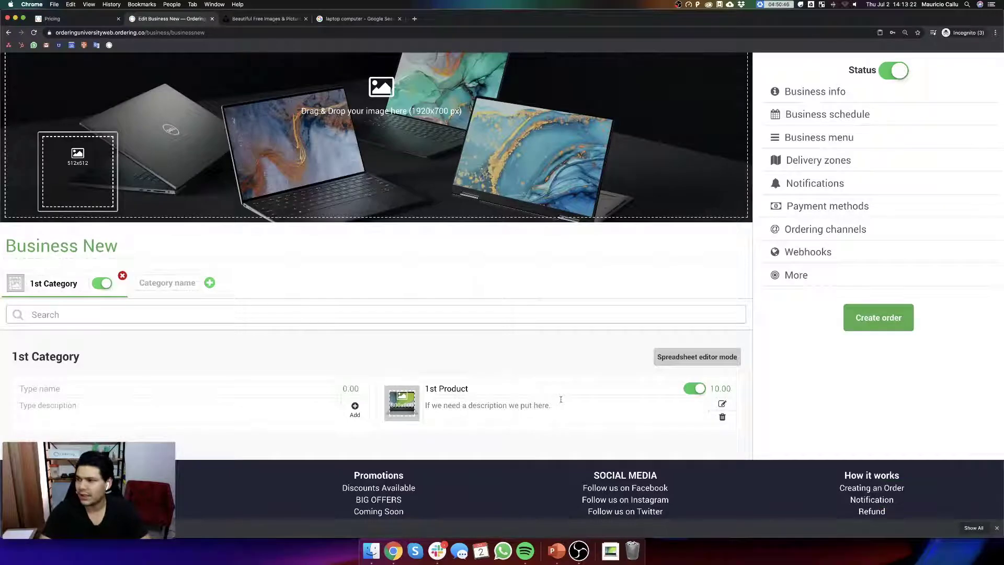
scroll(357, 295, up, 3)
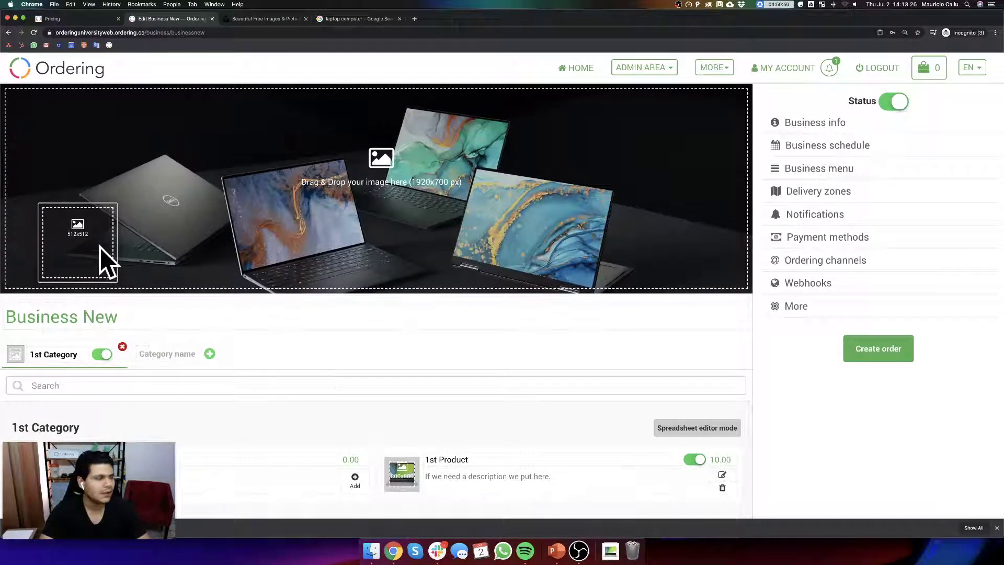
scroll(742, 350, down, 1)
scroll(742, 350, down, 3)
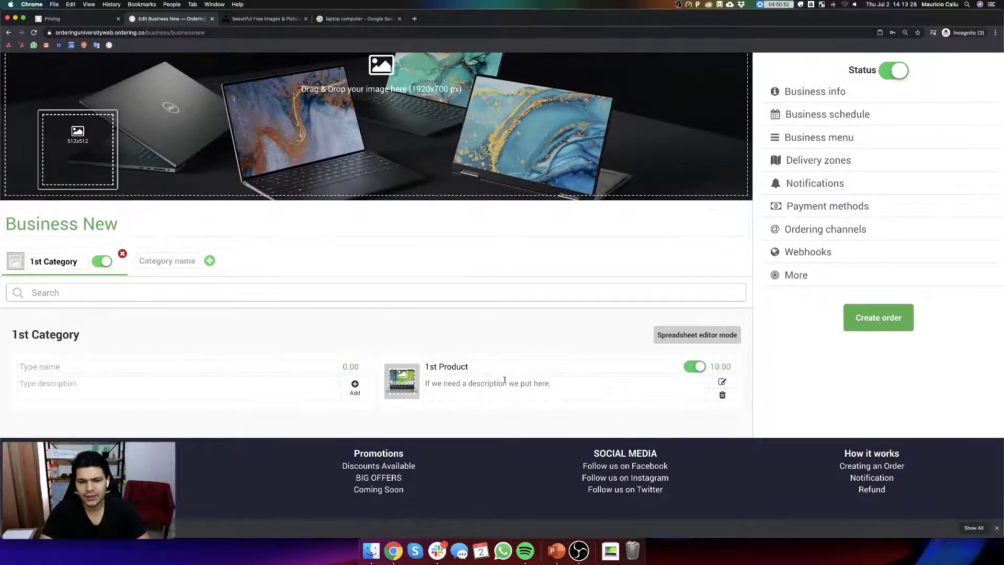
click(723, 382)
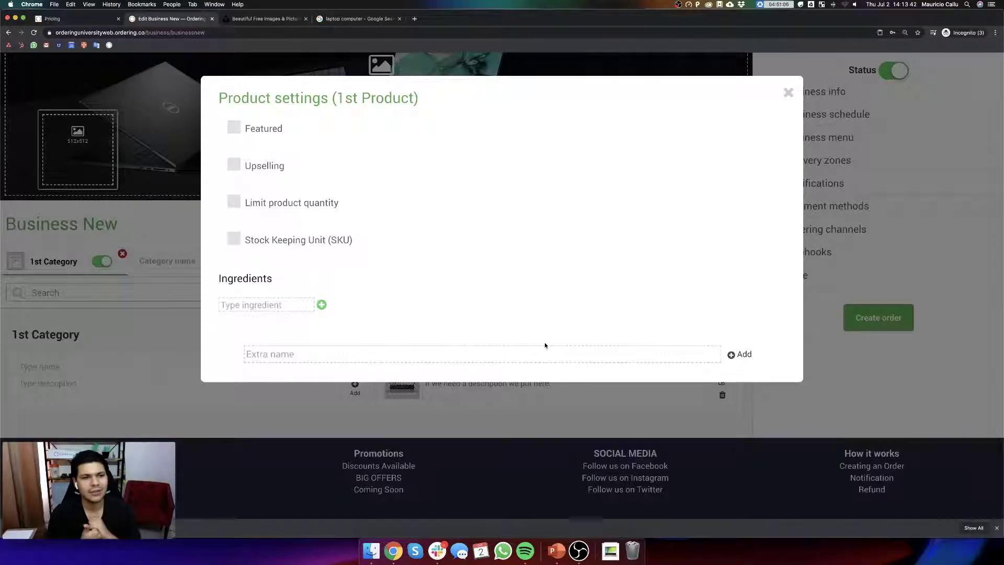
- Create a 'Screen Size' extra on 1st Product, tick it to enable, and show its option settings
click(523, 350)
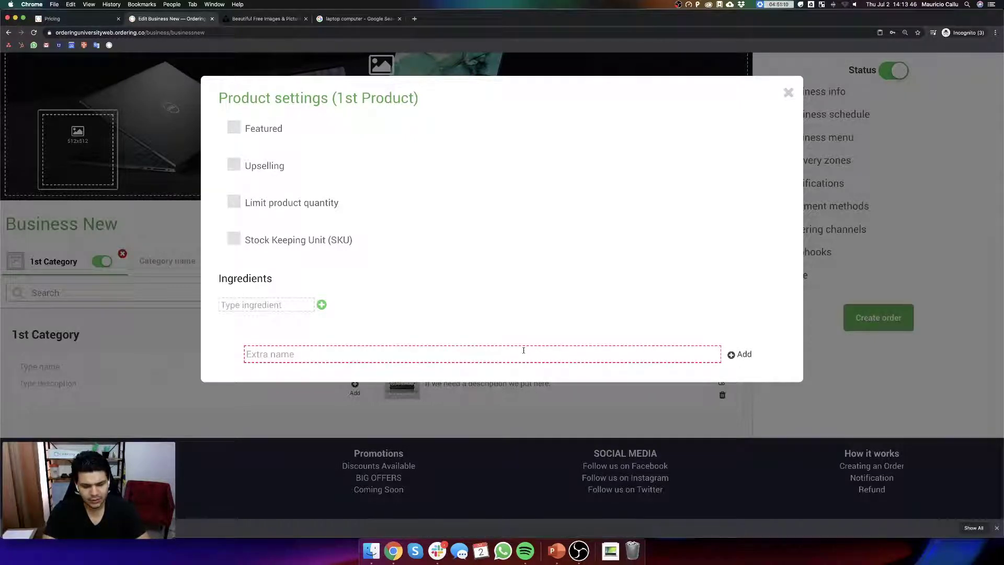
text(S)
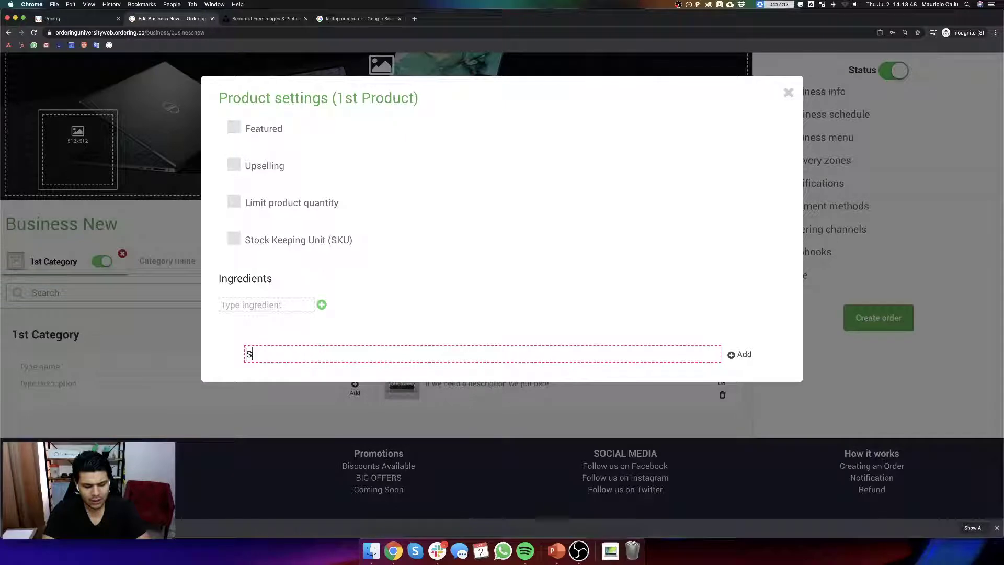
text(creen Size)
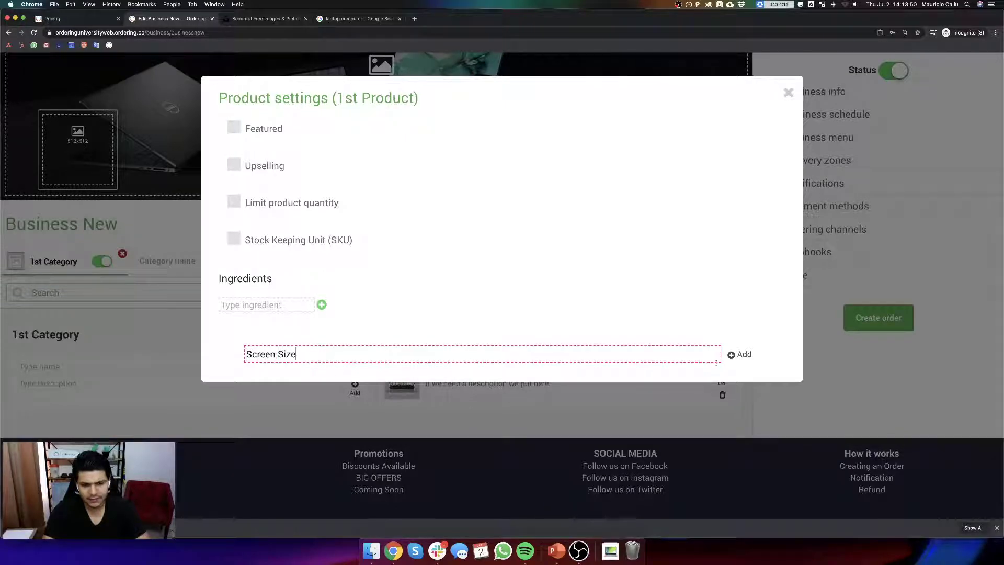
click(740, 355)
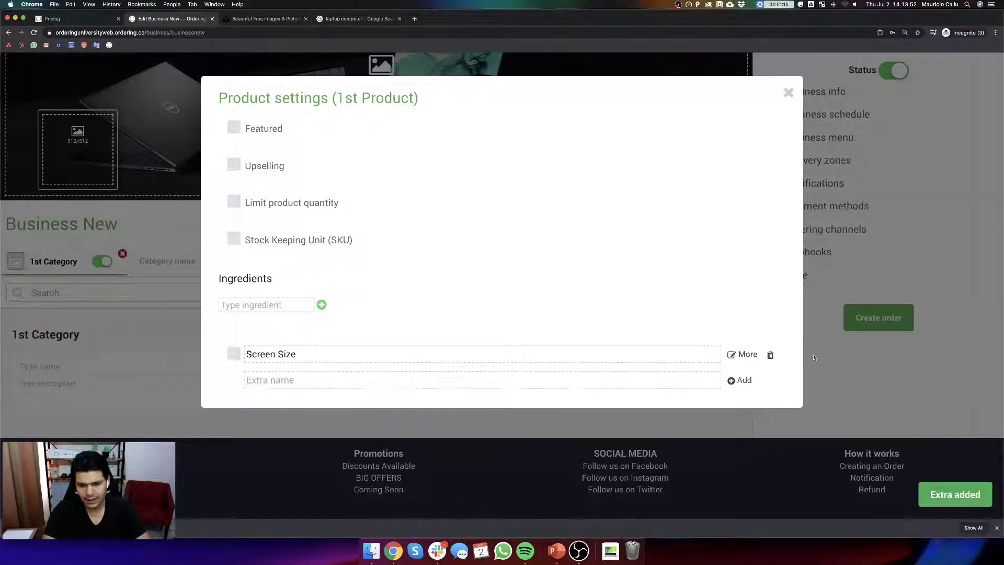
click(234, 355)
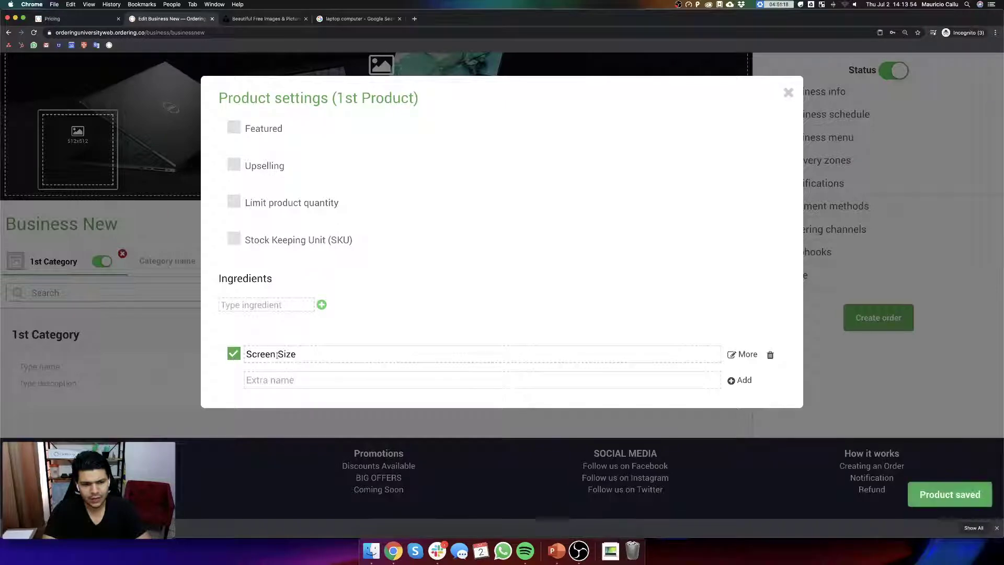
click(742, 355)
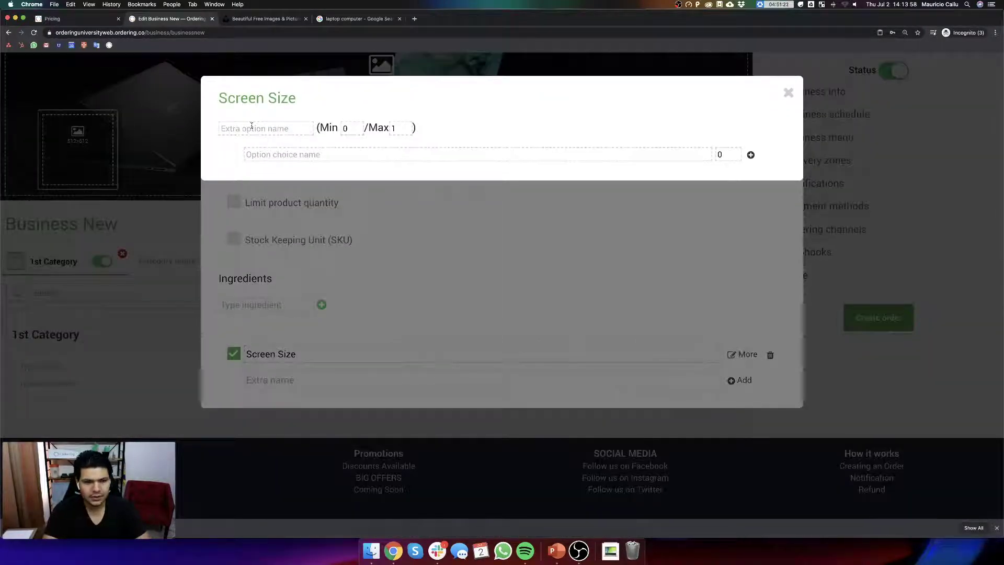
- Name the new option 'Screen Size' and set its minimum selection to 1
click(264, 129)
text(Screen Size)
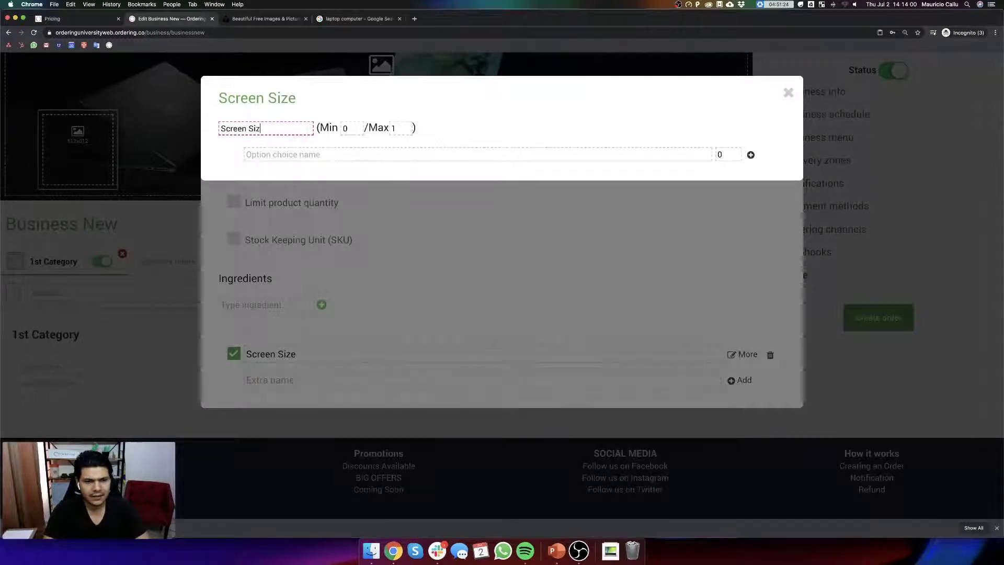
key(Tab)
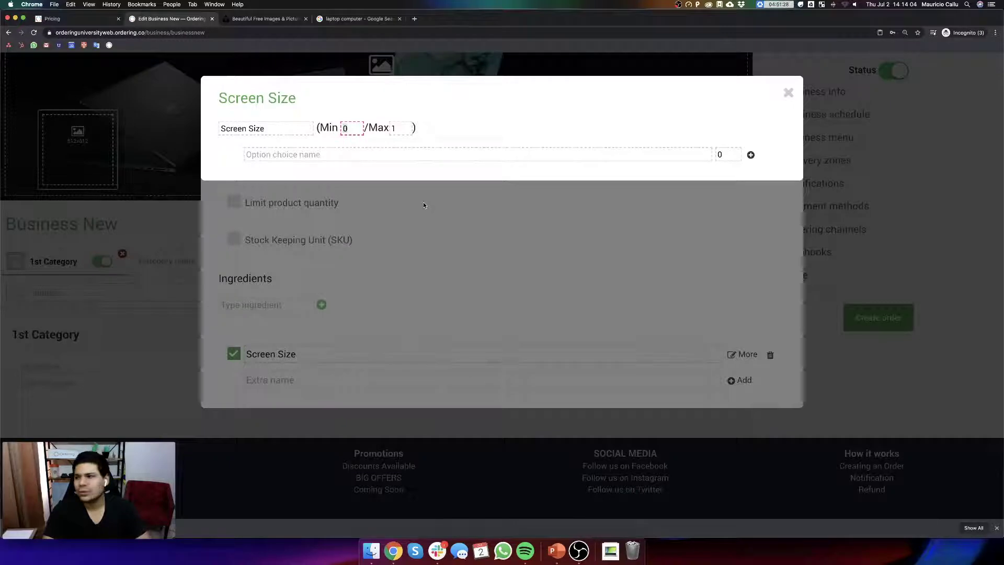
text(1)
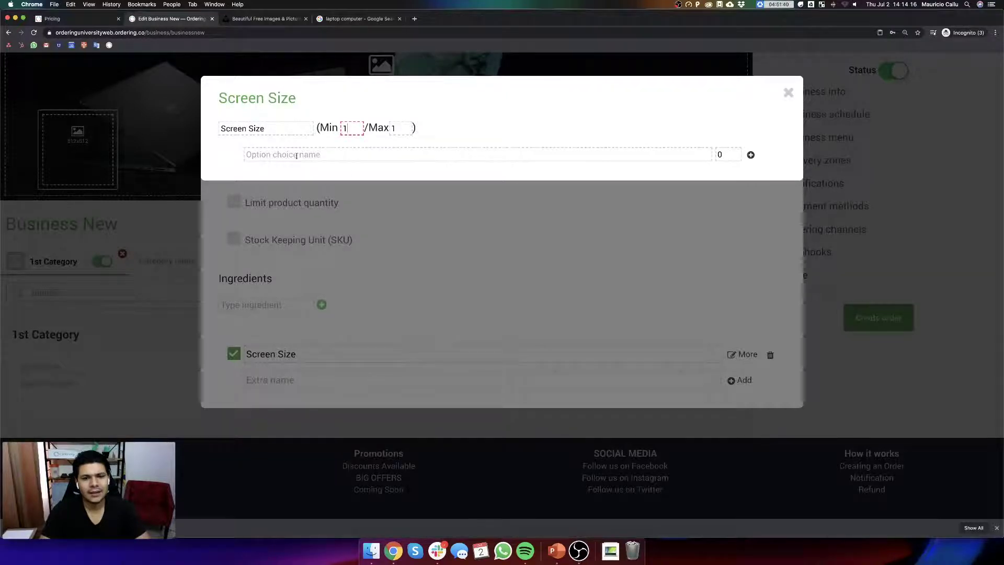
- Add the choices Small, Medium and Big to Screen Size, then close its settings
click(353, 154)
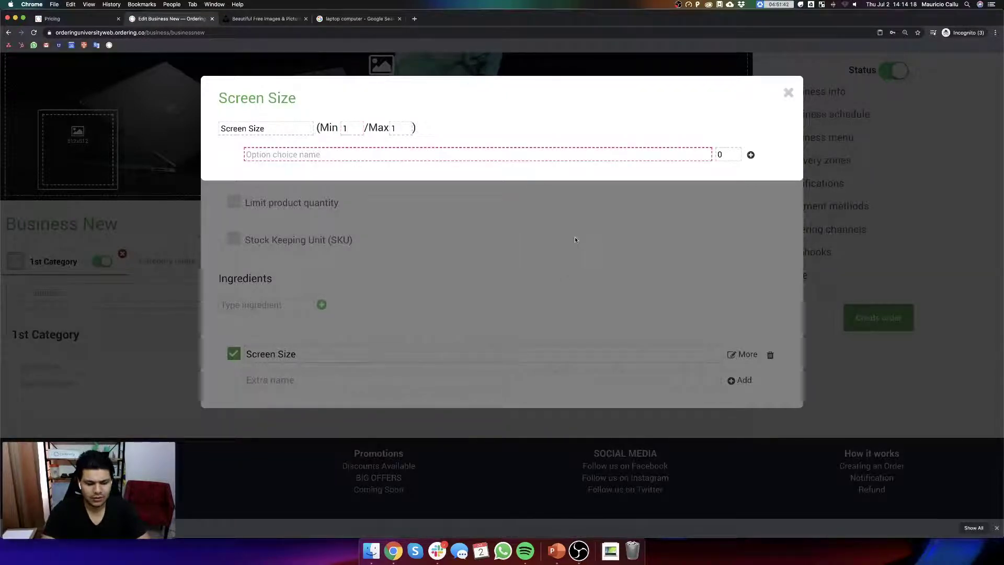
text(Small)
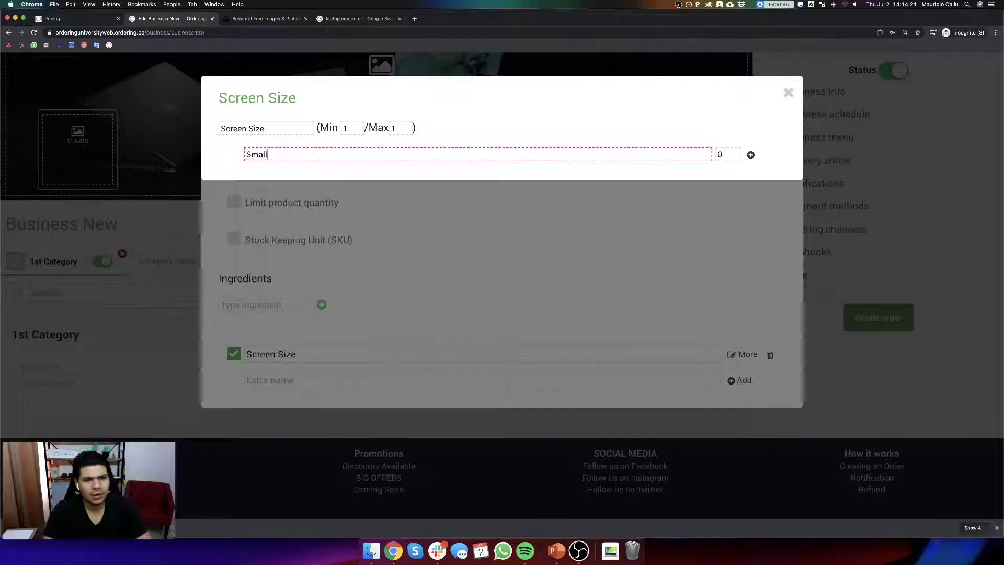
key(Tab)
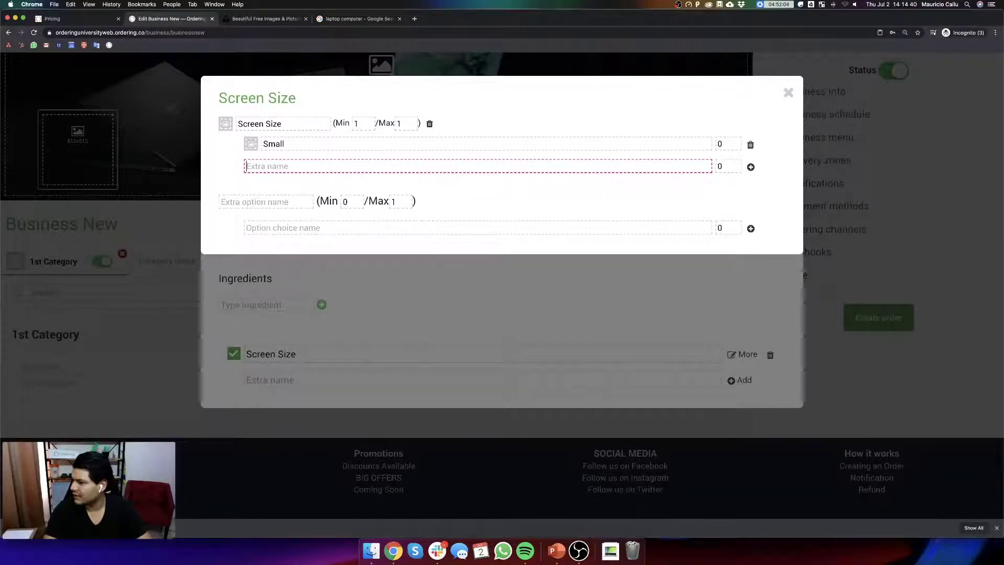
click(616, 546)
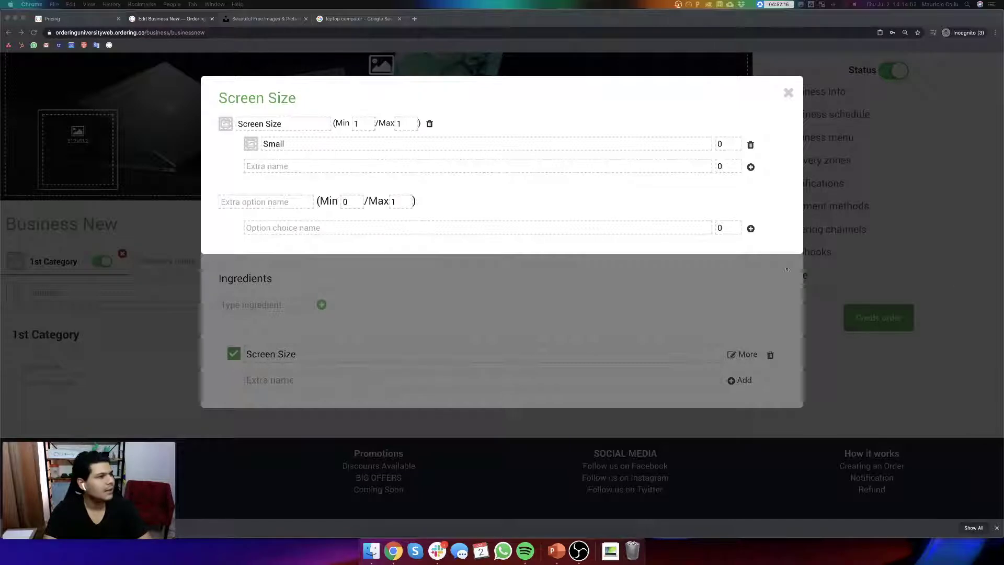
click(287, 166)
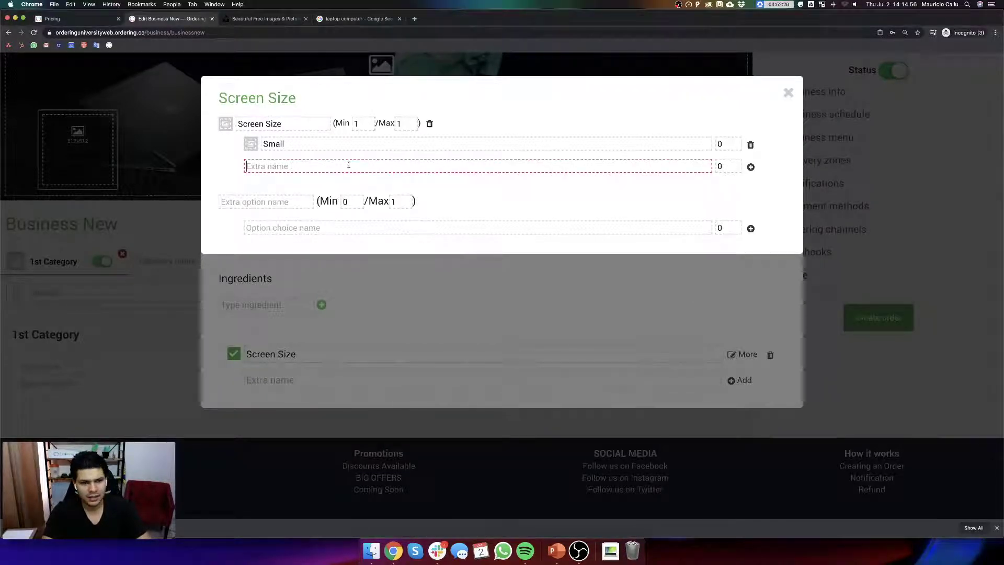
text(Medium)
key(Return)
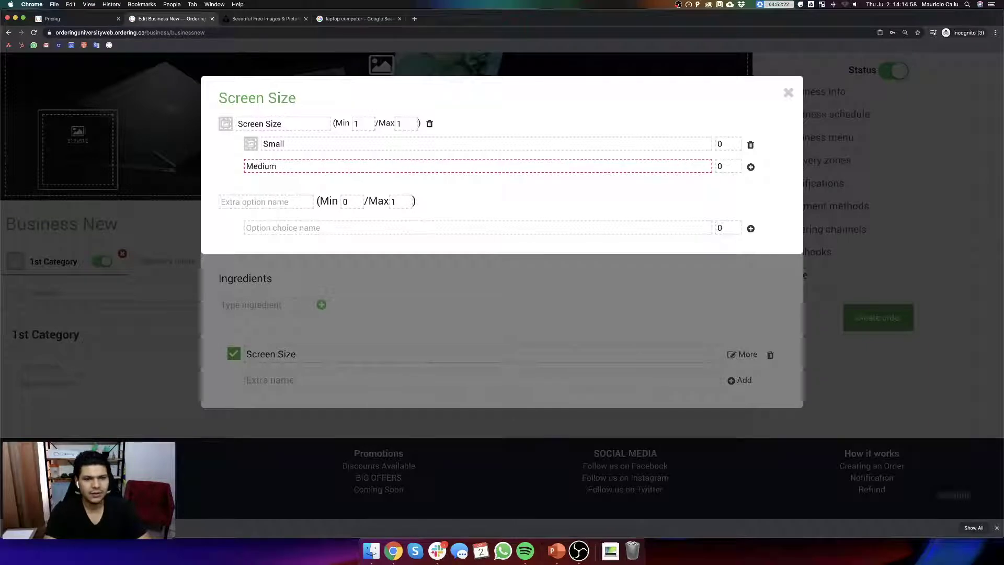
text(Big)
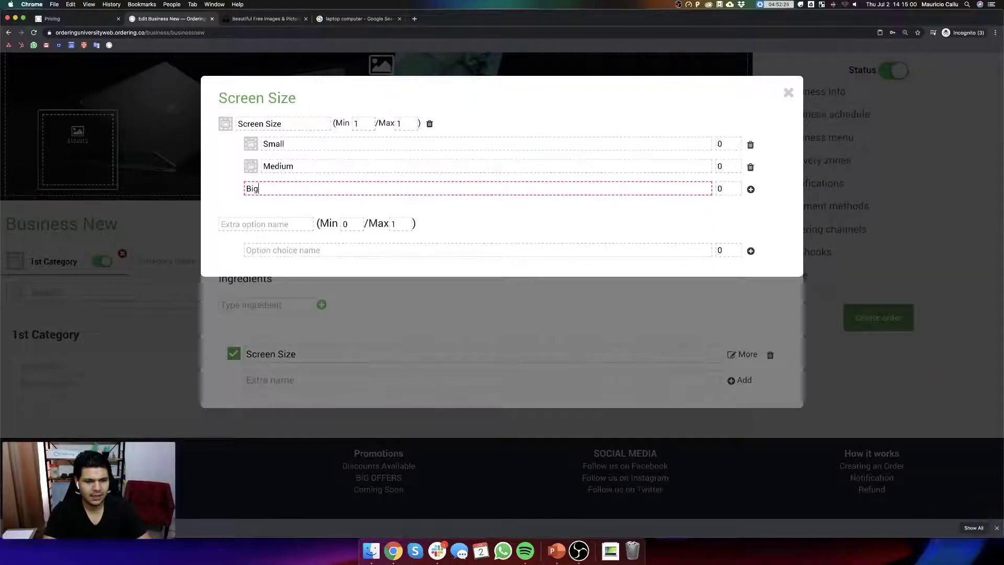
key(Return)
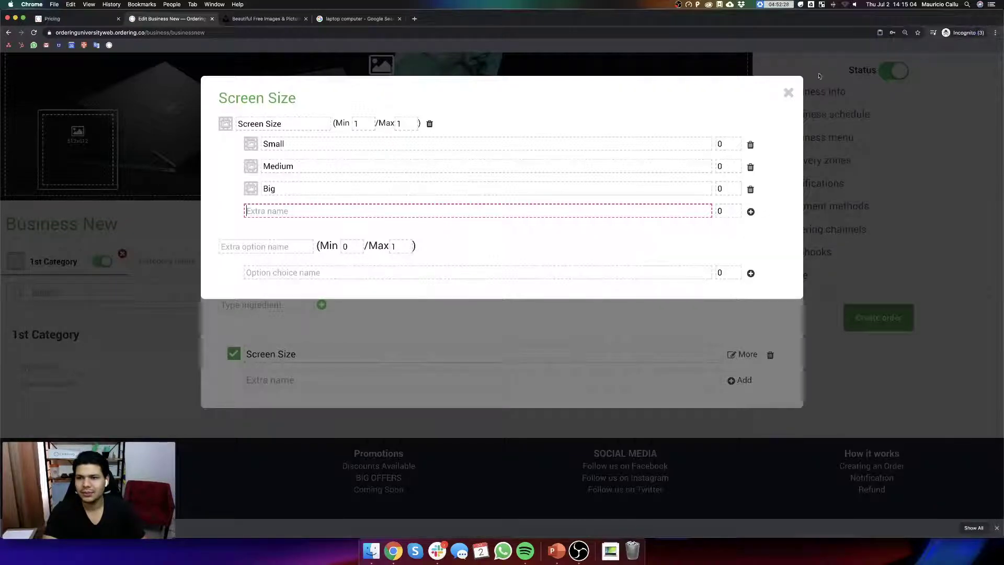
click(786, 92)
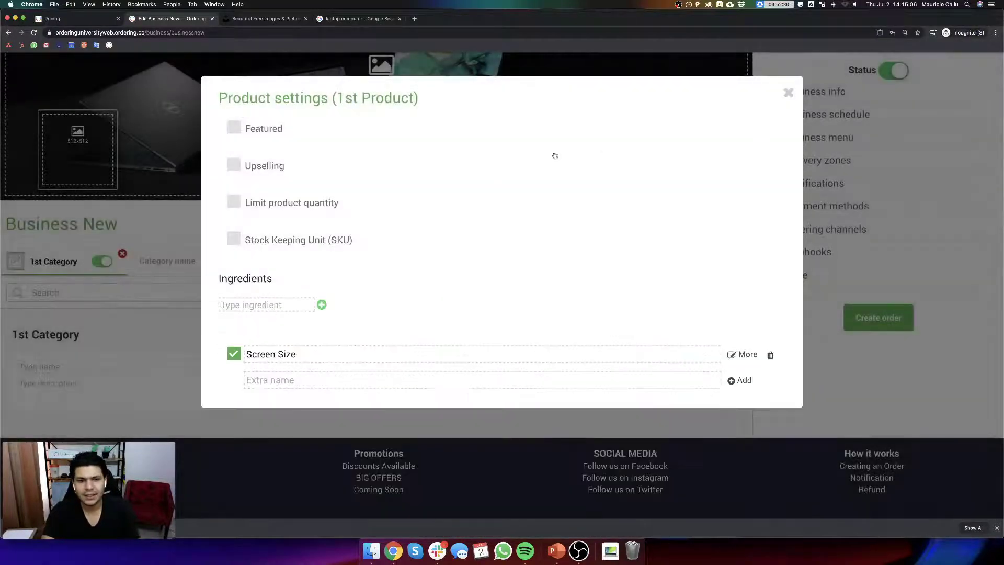
- Leave product settings and check Thursday's hours in the business schedule
click(787, 93)
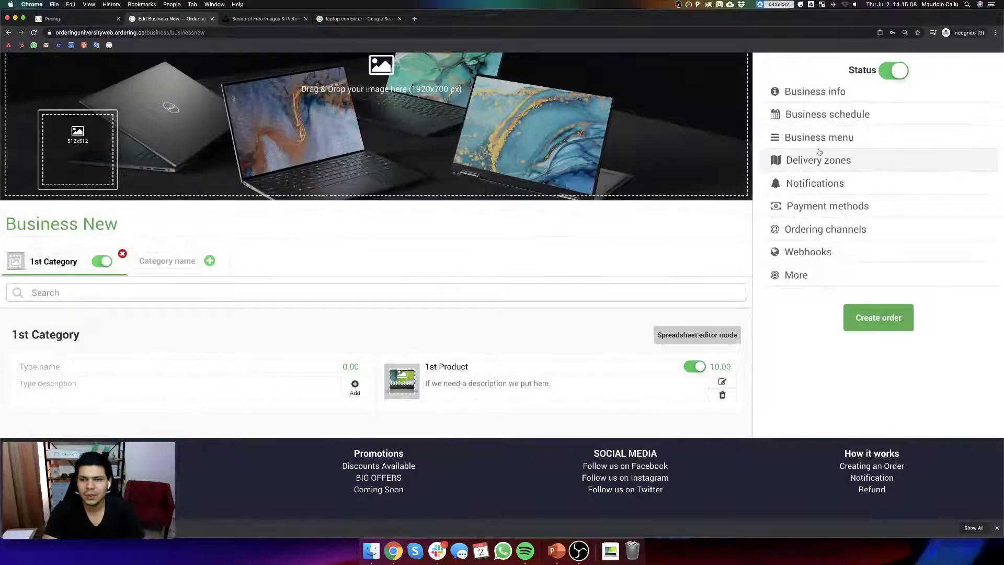
click(832, 113)
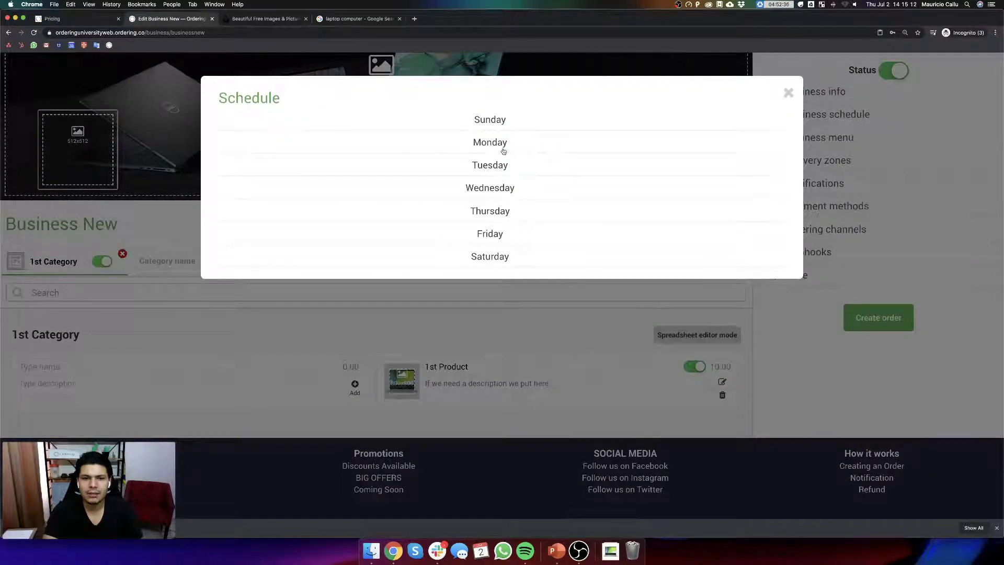
click(495, 212)
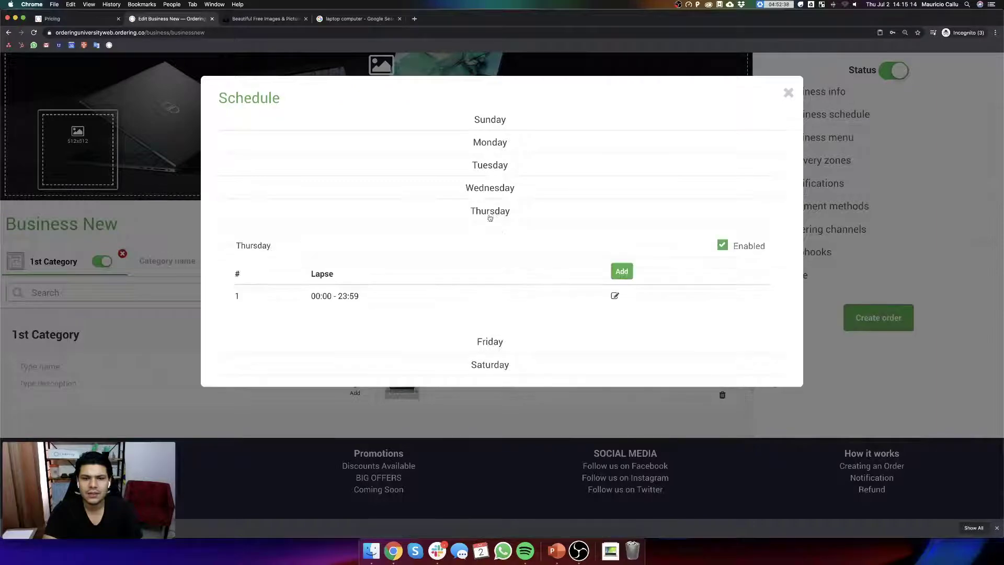
click(789, 92)
- Glance at the delivery zones, then bring up the Business menu dialog
click(828, 161)
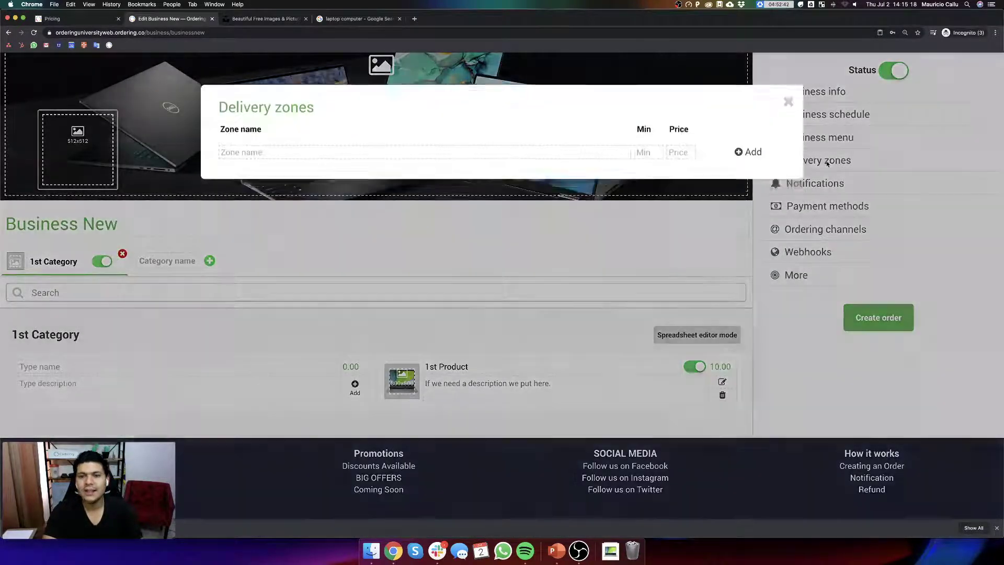
click(787, 93)
click(815, 148)
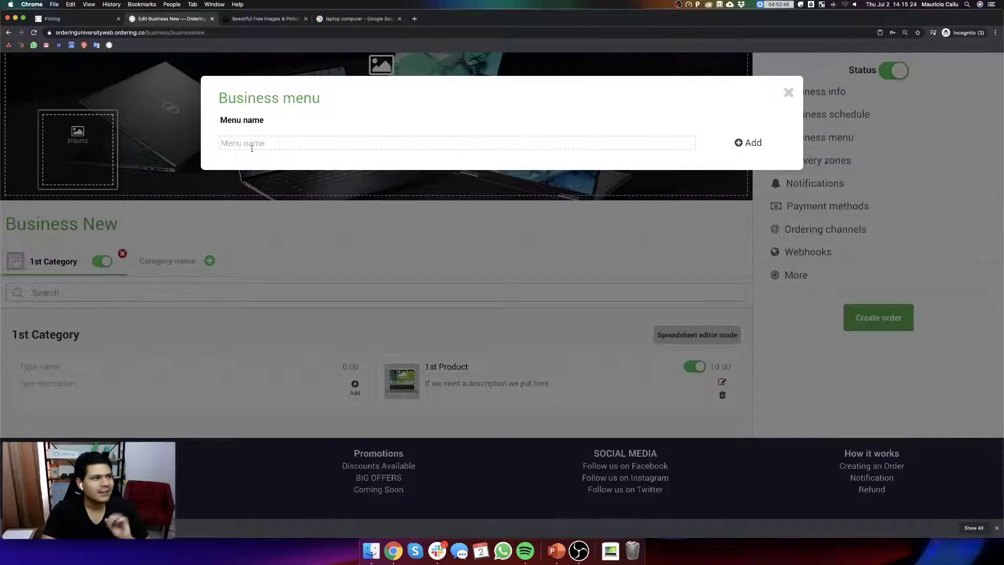
- Create a menu named 'Business Menu' including 1st Category and its 1st Product
click(259, 142)
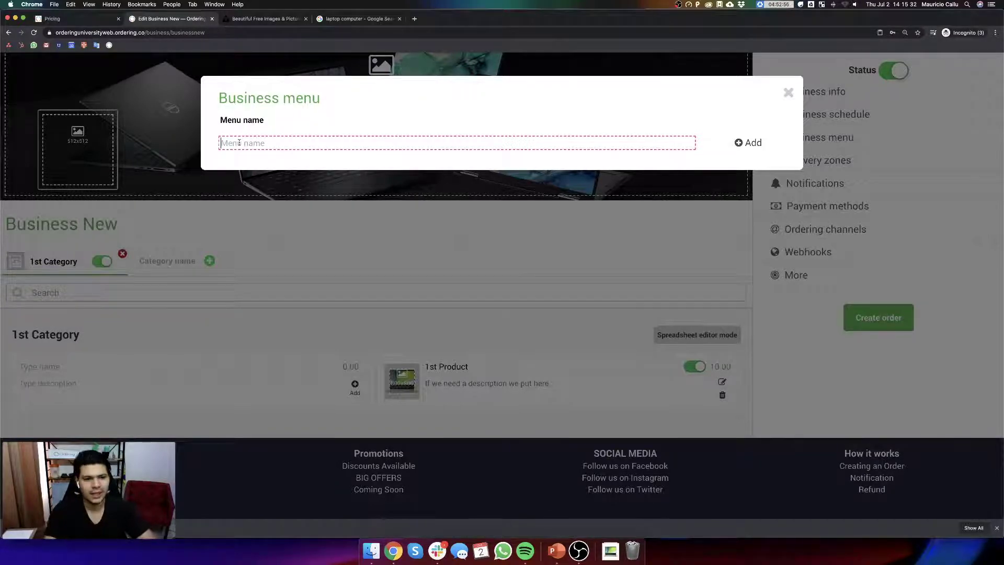
text(Business Menu)
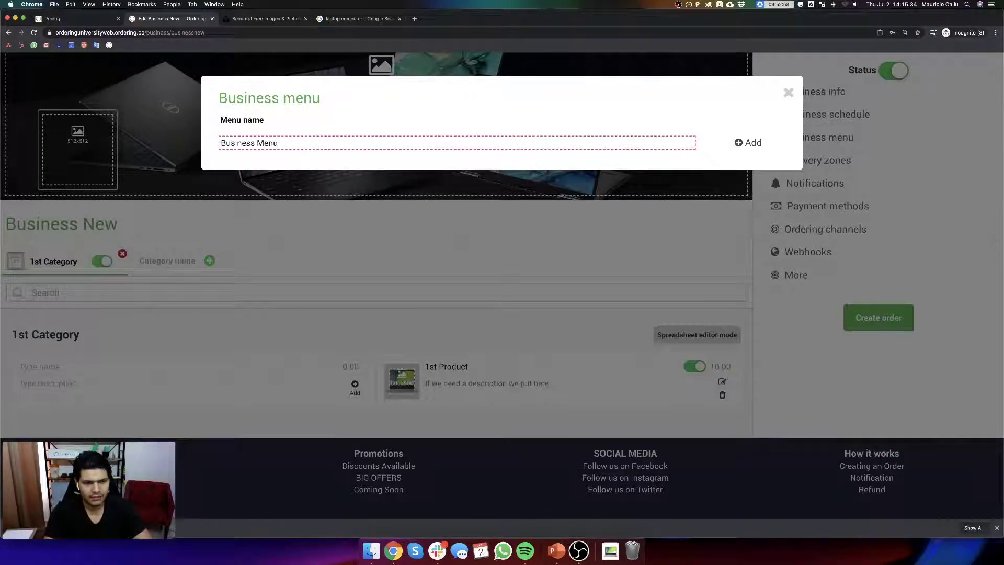
click(740, 142)
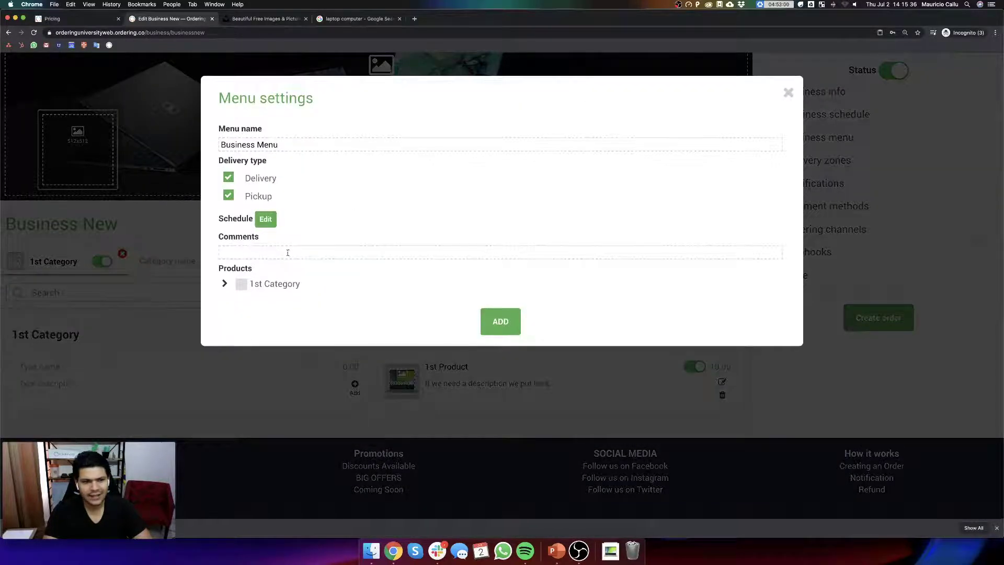
click(224, 283)
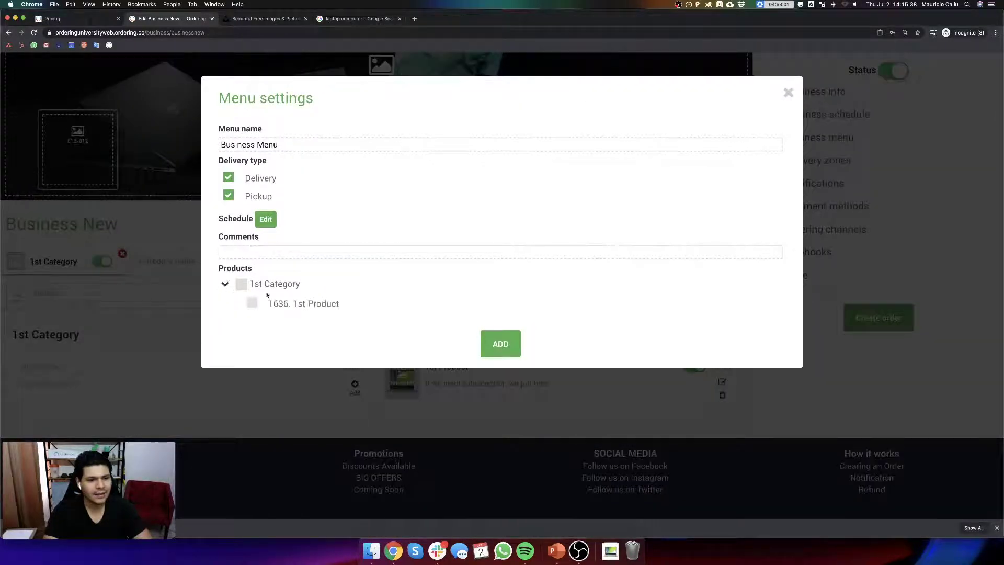
click(241, 285)
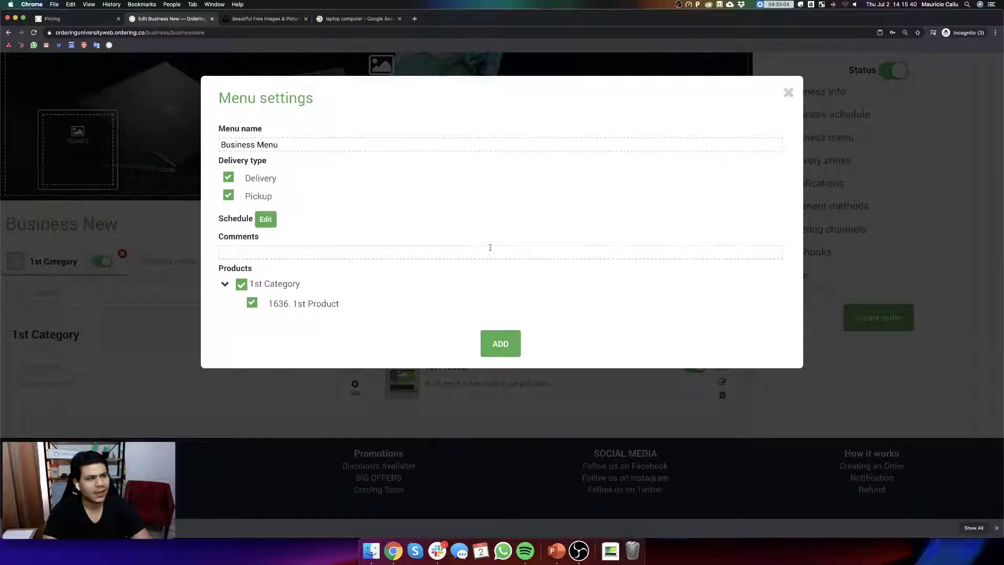
- Review the menu's Thursday availability, save the menu, and close the menu list
click(265, 220)
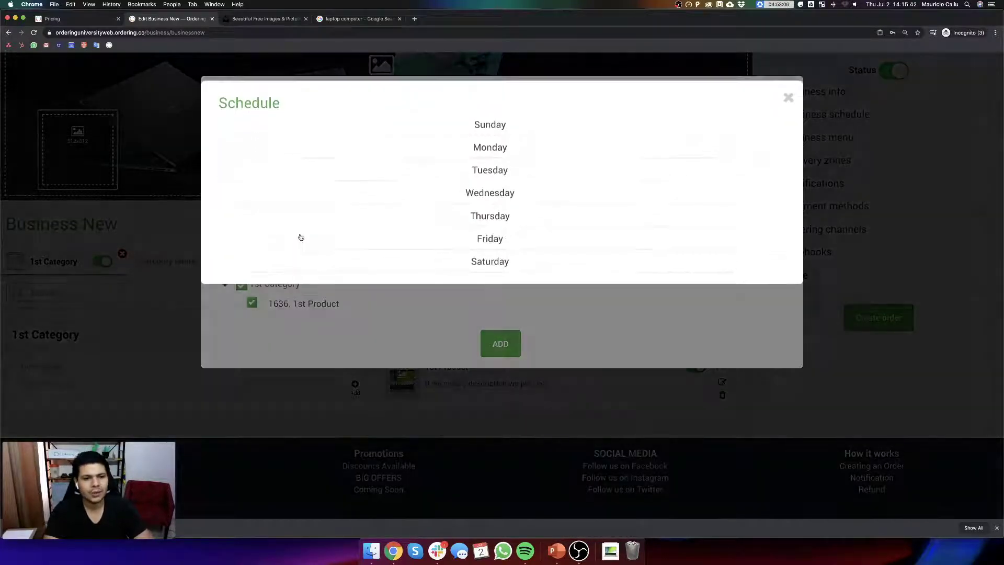
click(505, 212)
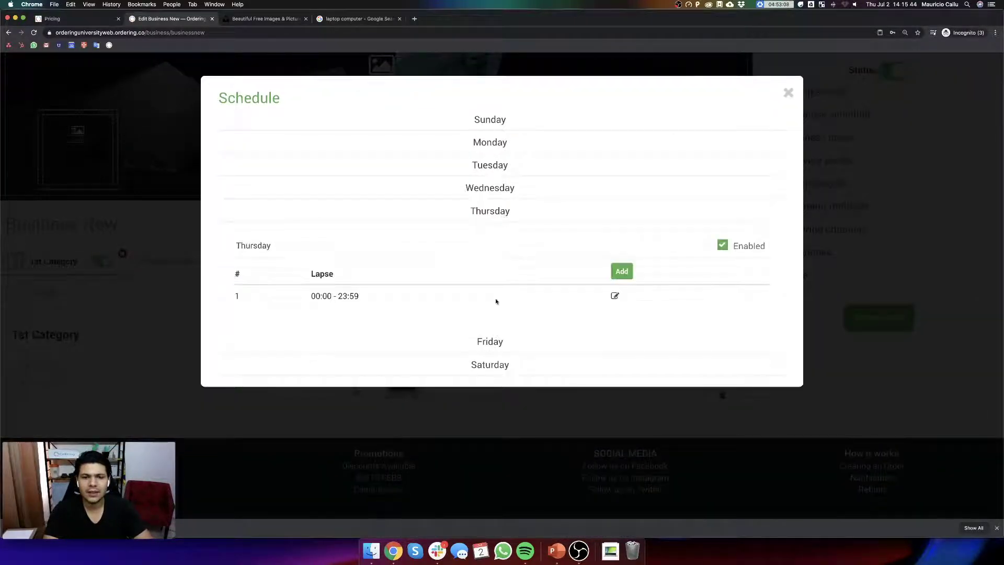
click(789, 92)
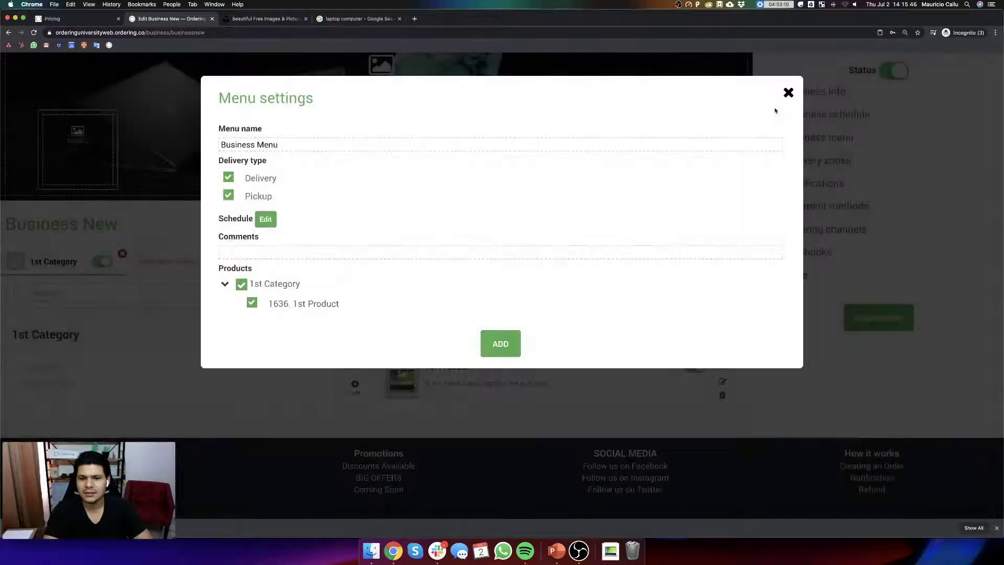
click(502, 348)
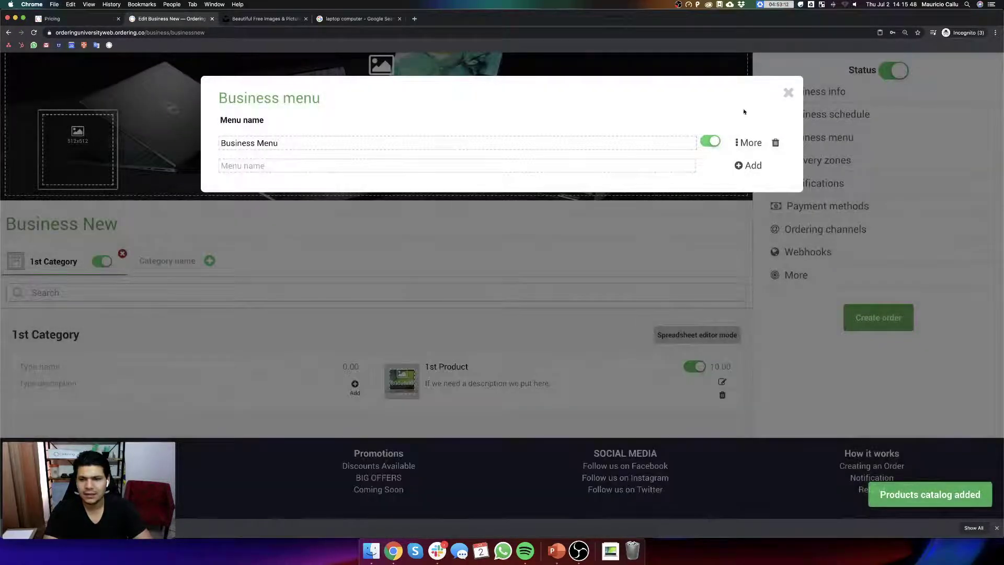
click(788, 92)
- Create a delivery zone named '5th avenue' with minimum 5 and delivery price 2
click(805, 161)
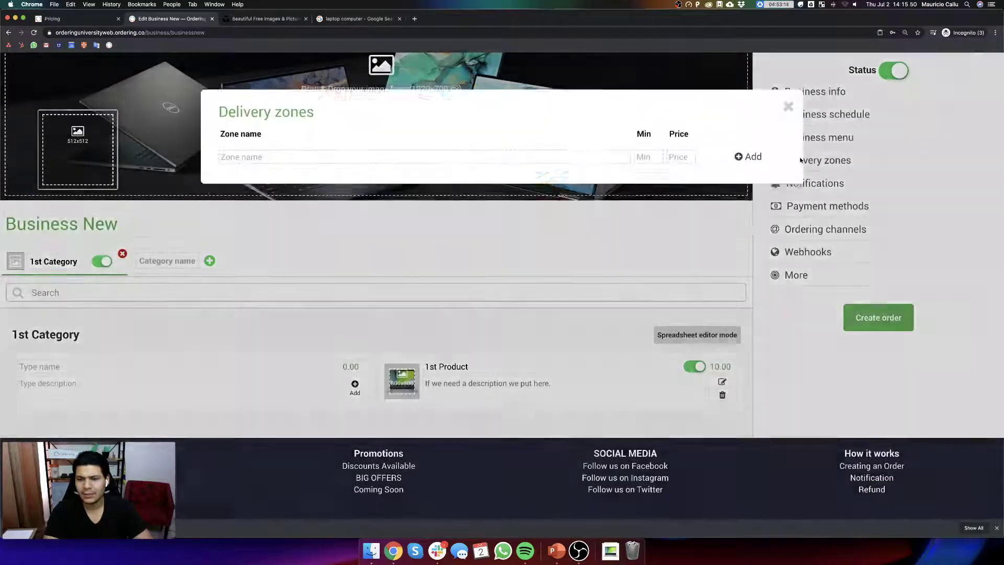
click(396, 138)
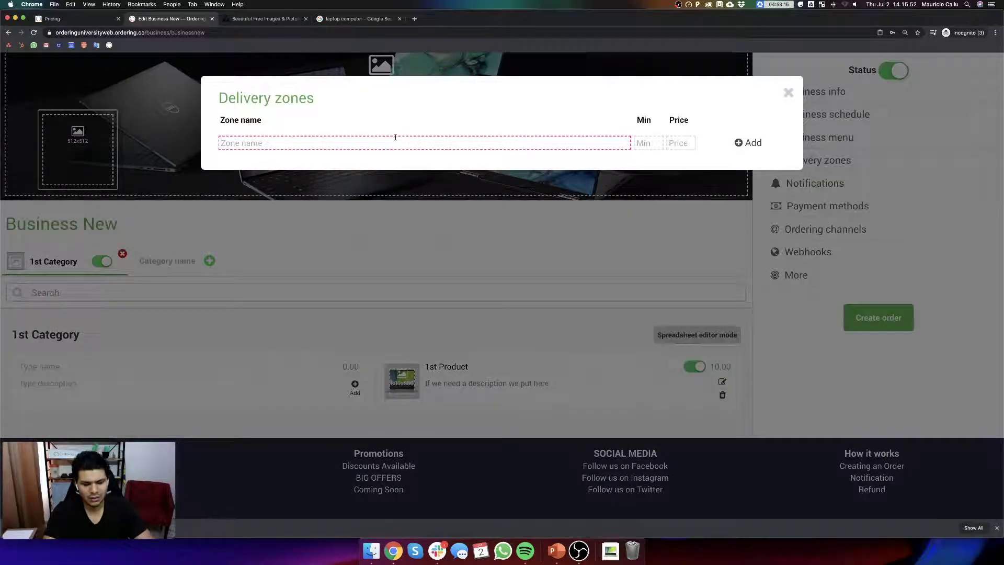
text(5th av)
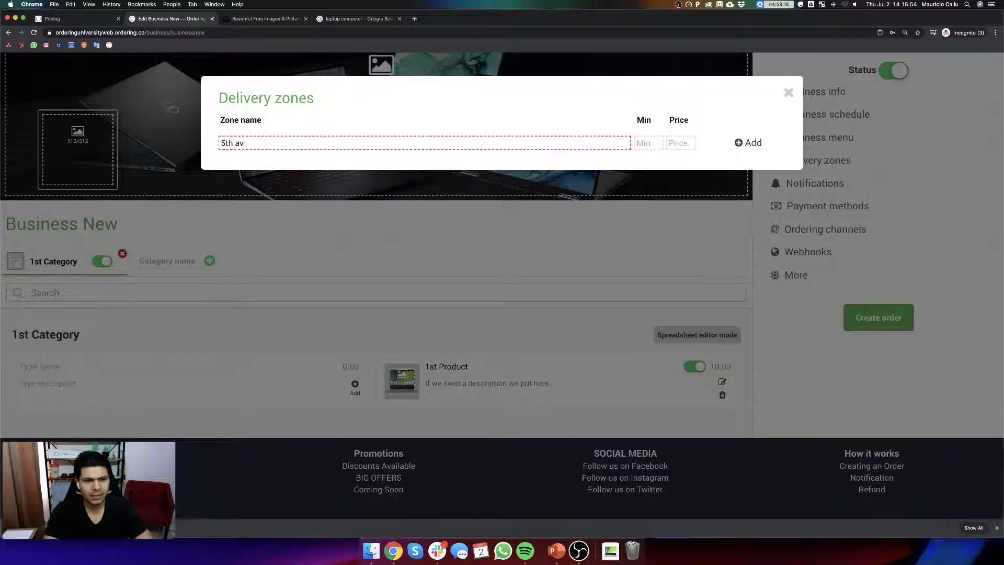
text(enue)
key(Tab)
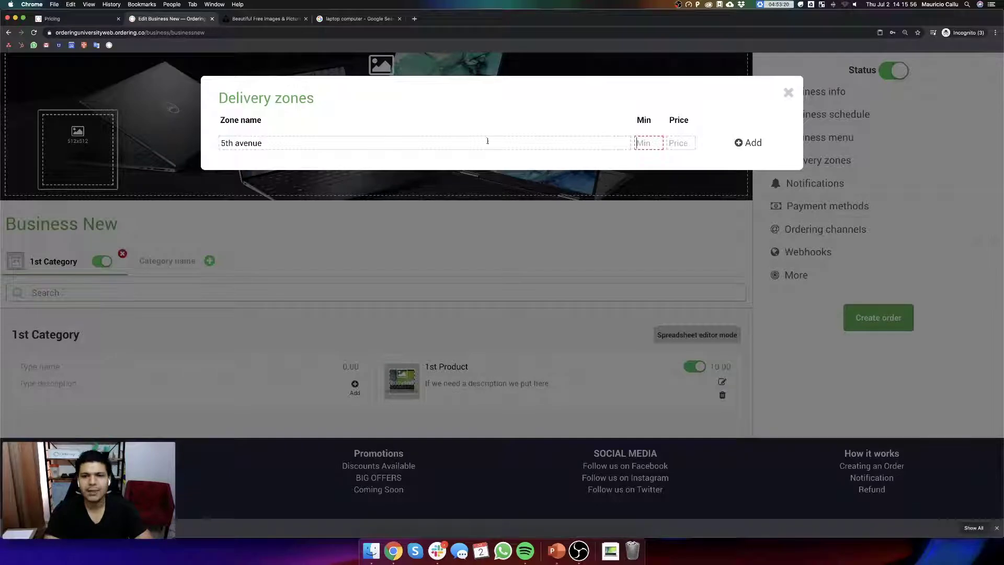
click(685, 143)
click(639, 141)
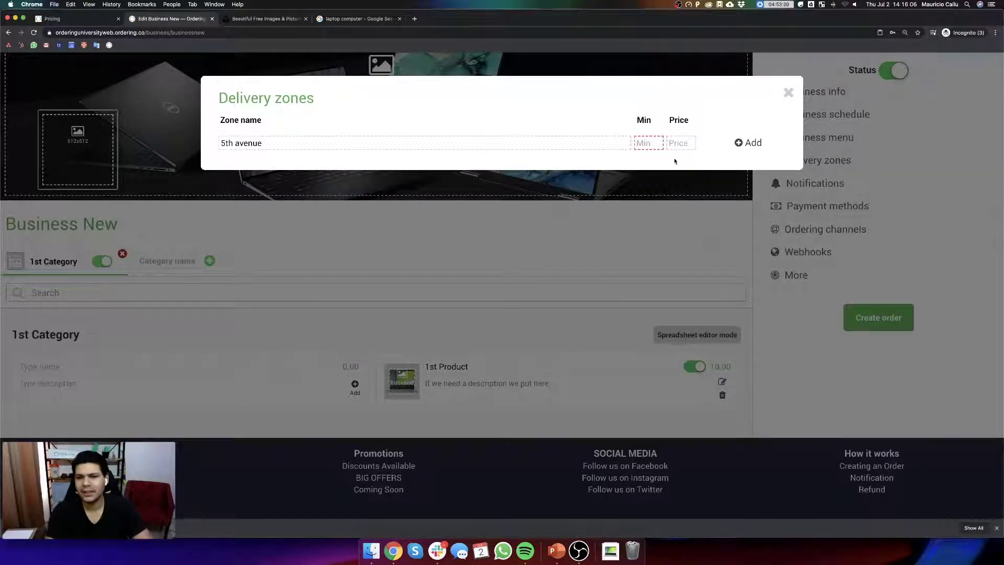
text(5)
key(Tab)
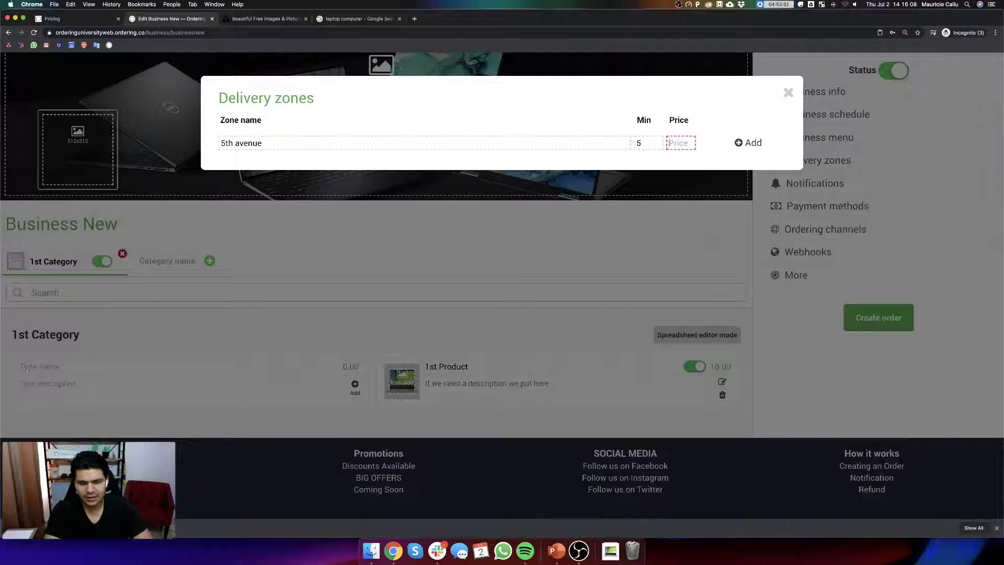
text(2)
click(747, 144)
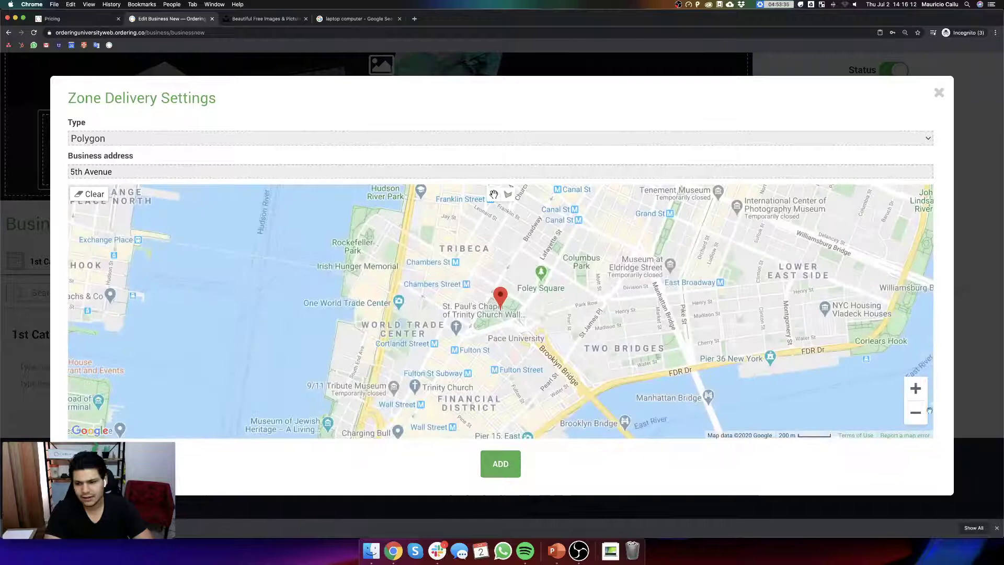
- Zoom out over New York and sketch a polygon delivery area around Manhattan
click(916, 414)
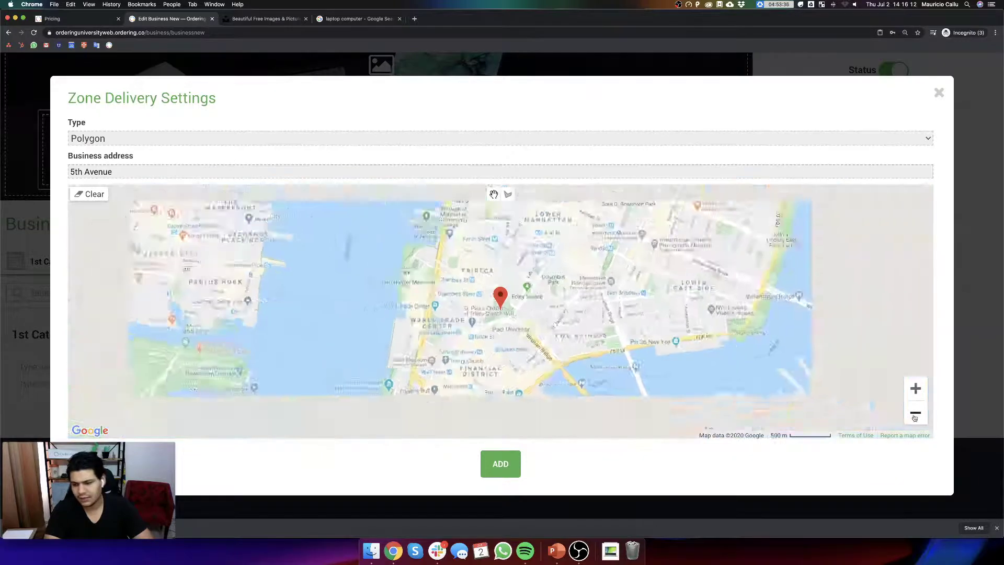
click(915, 413)
click(916, 413)
click(916, 413)
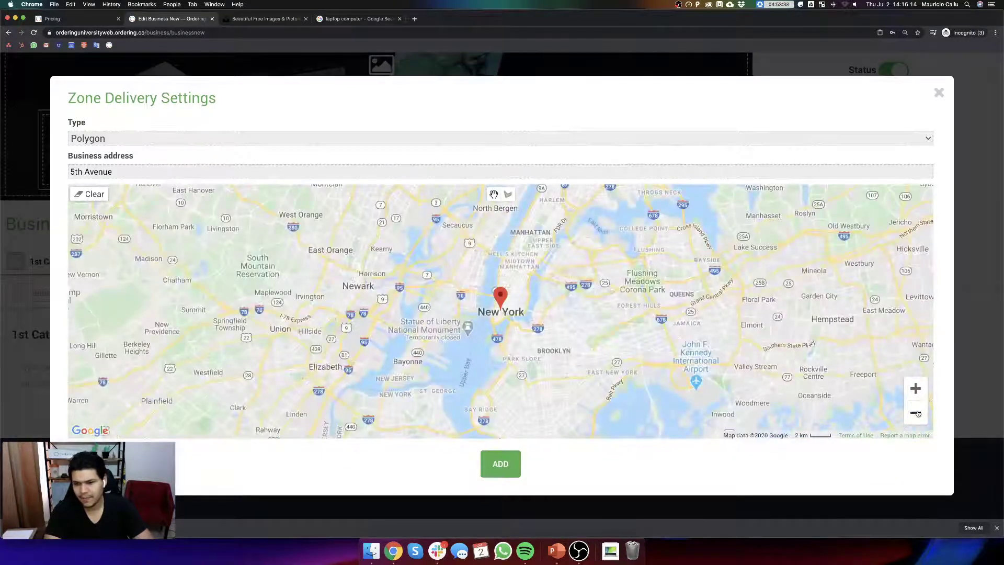
click(916, 413)
click(508, 194)
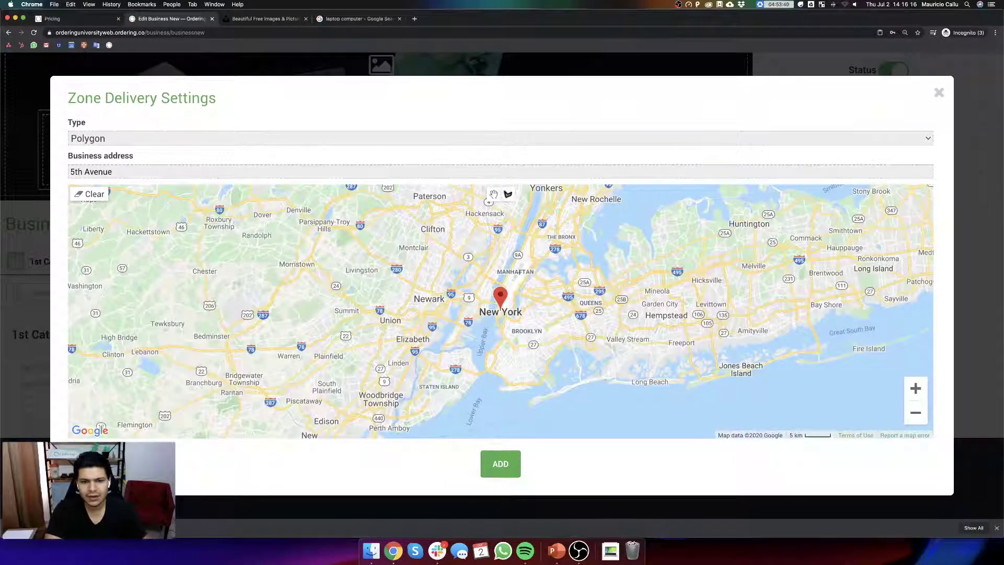
click(519, 271)
click(529, 297)
click(511, 343)
click(466, 343)
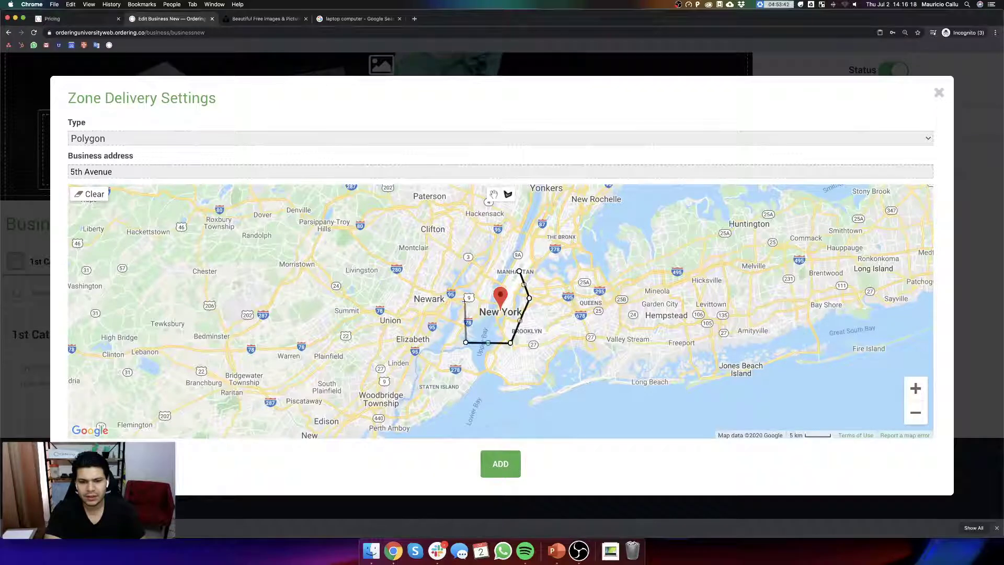
click(464, 297)
click(483, 280)
click(517, 271)
click(519, 271)
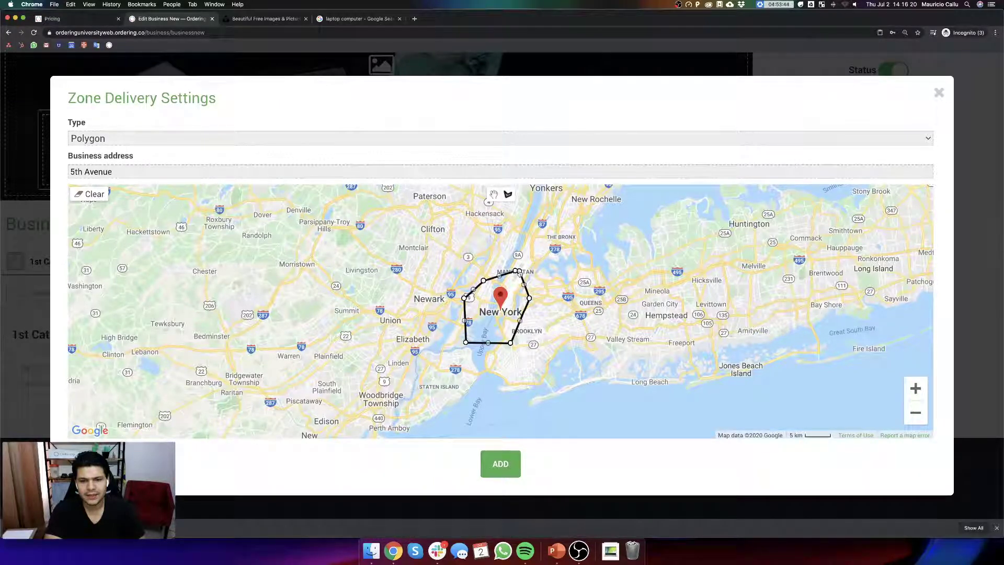
- Switch the zone type to Circle, draw a circle around New York, and save it
click(298, 138)
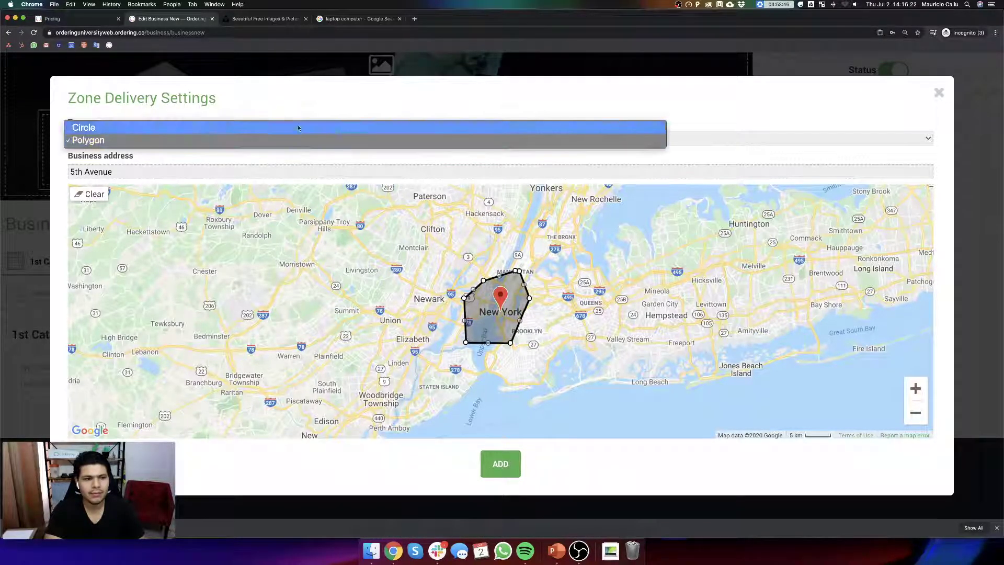
click(298, 128)
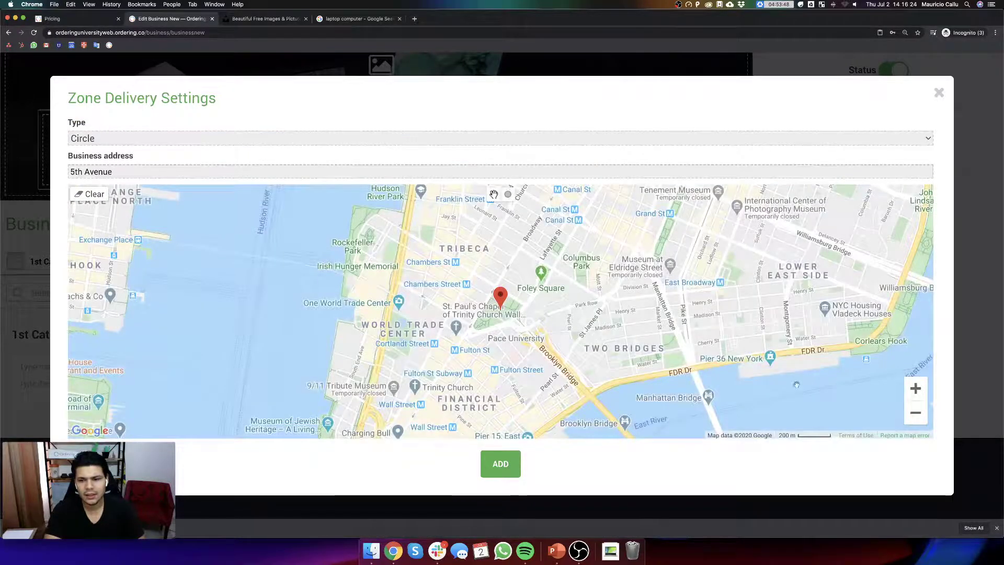
click(509, 196)
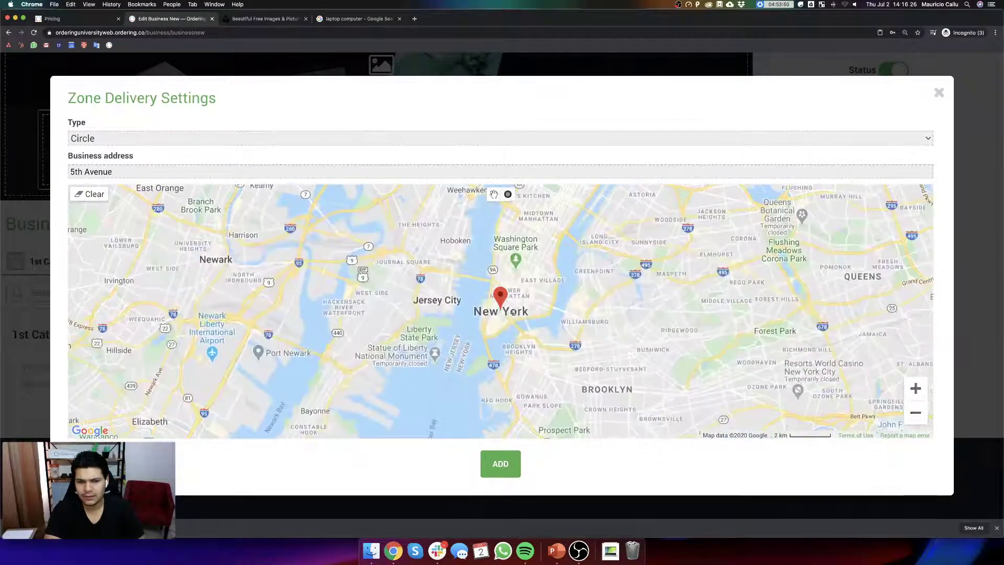
drag(501, 310, 548, 337)
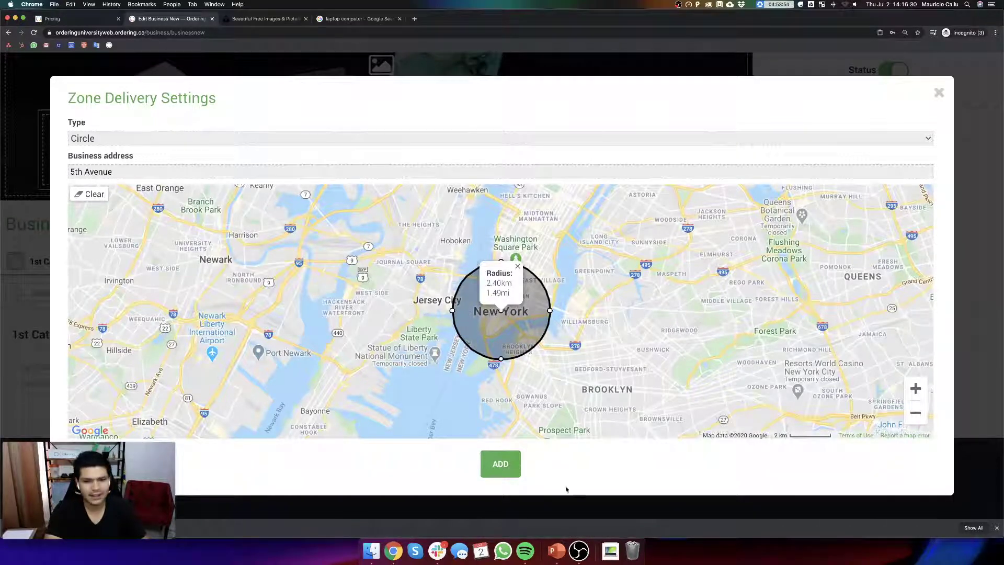
click(502, 464)
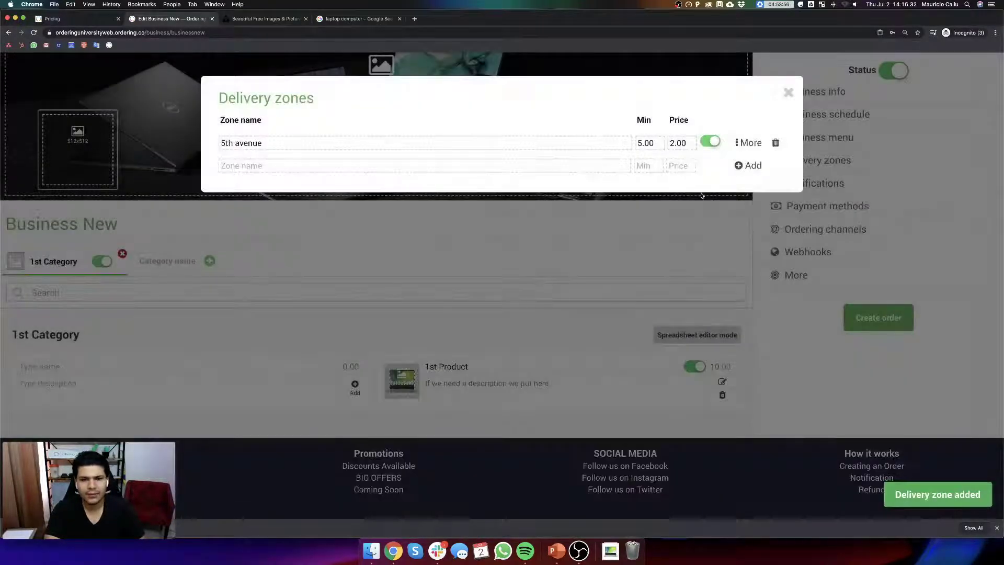
- Review the payment methods, with only Cash enabled, and the ordering channel extensions
click(788, 93)
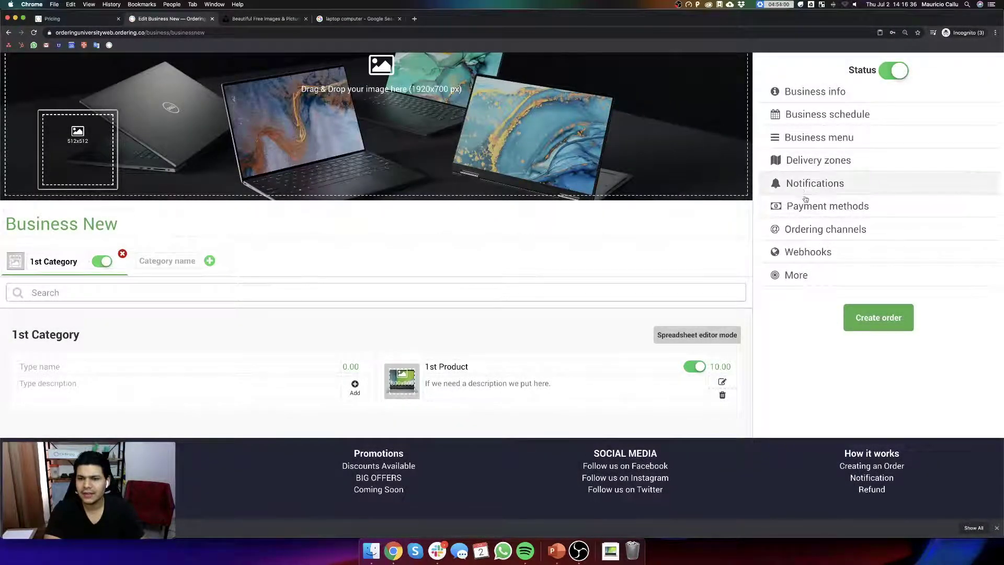
click(807, 209)
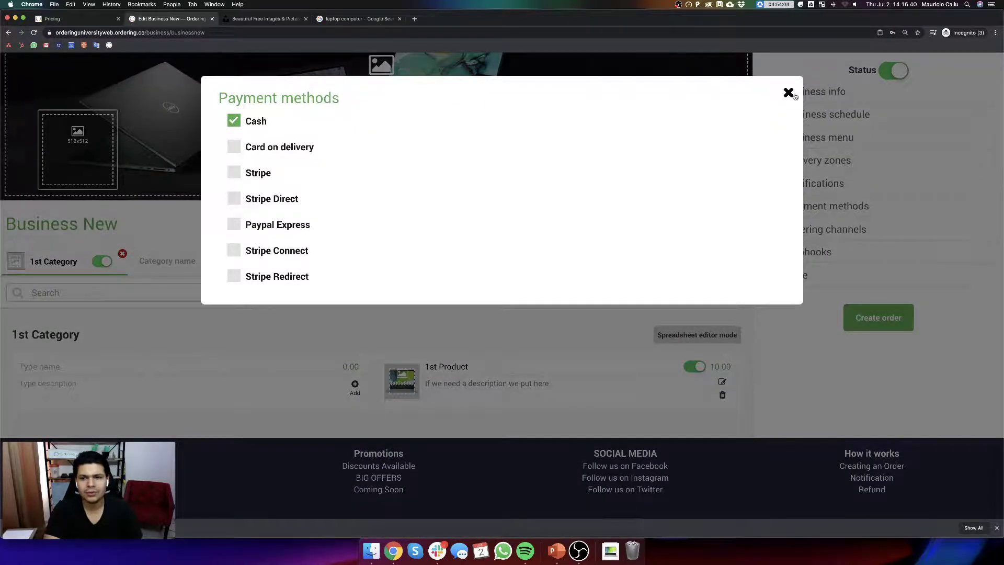
click(788, 93)
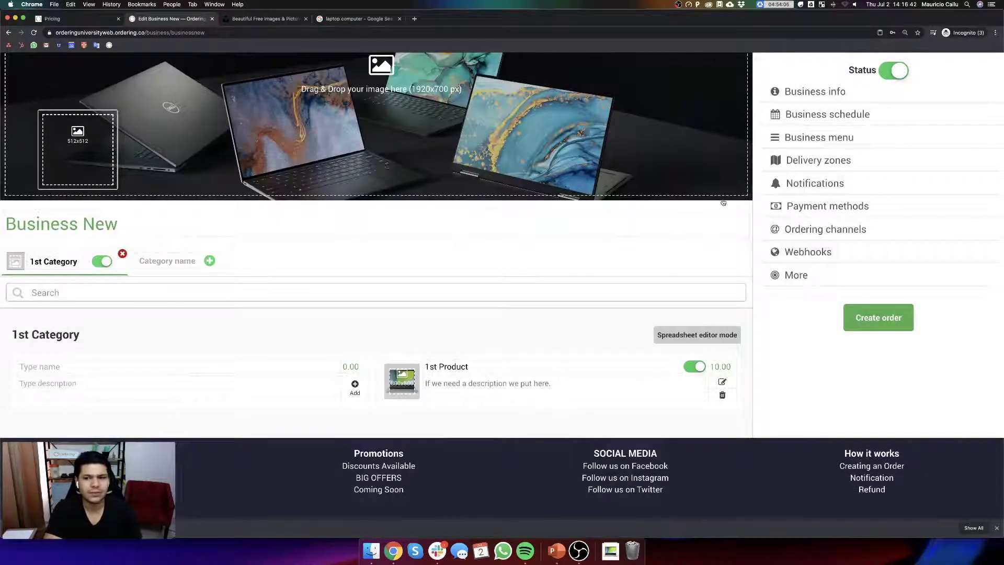
click(806, 206)
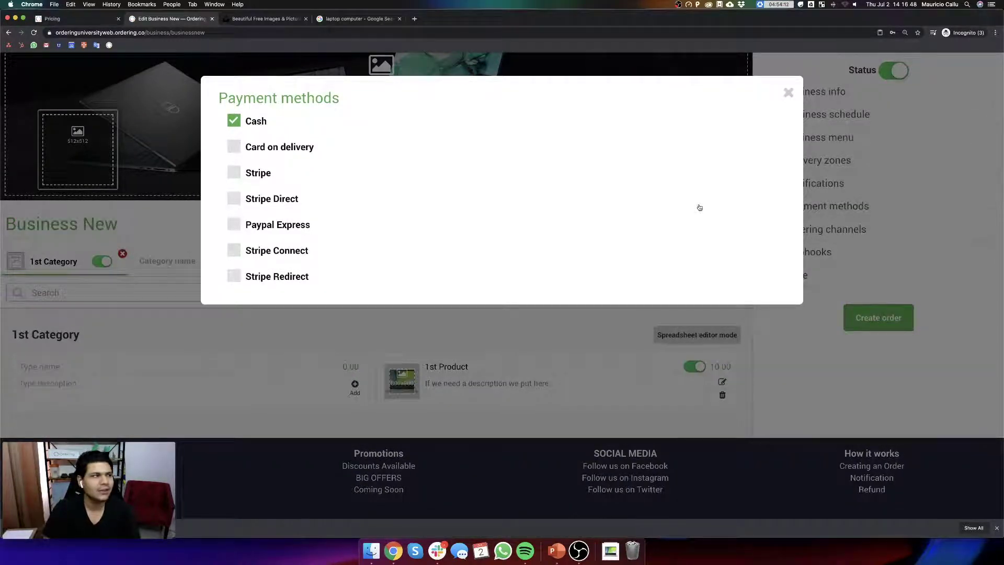
click(788, 93)
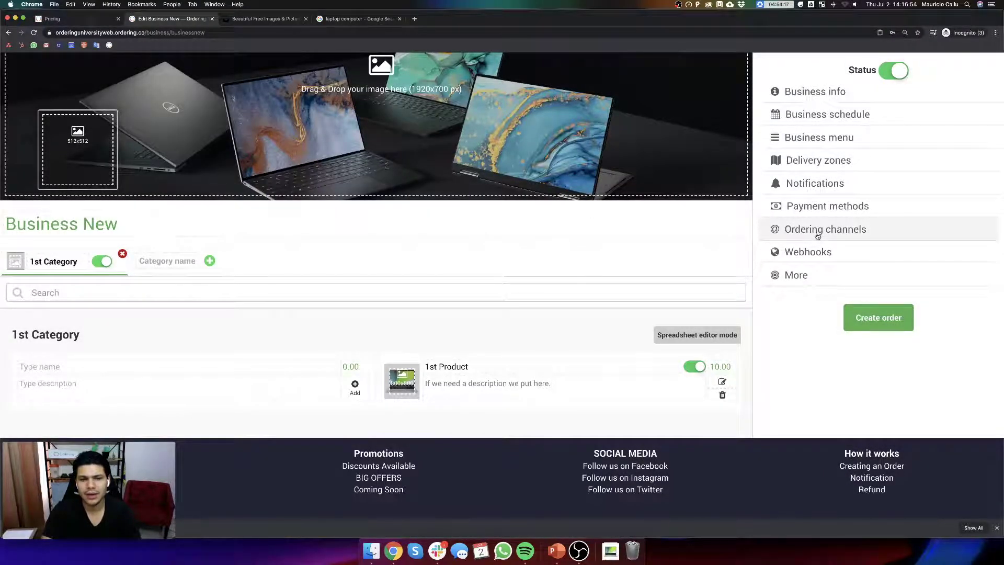
click(817, 235)
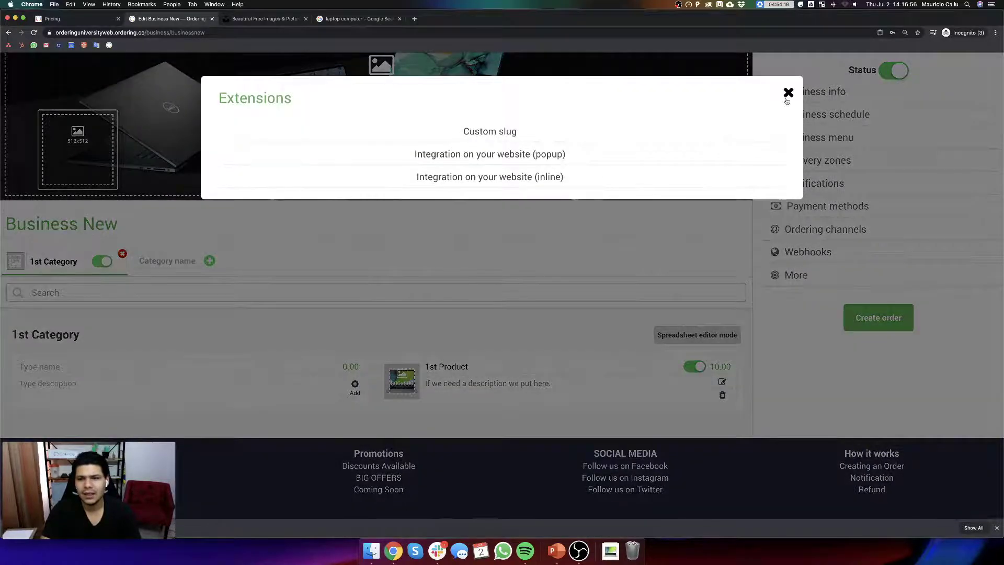
click(787, 93)
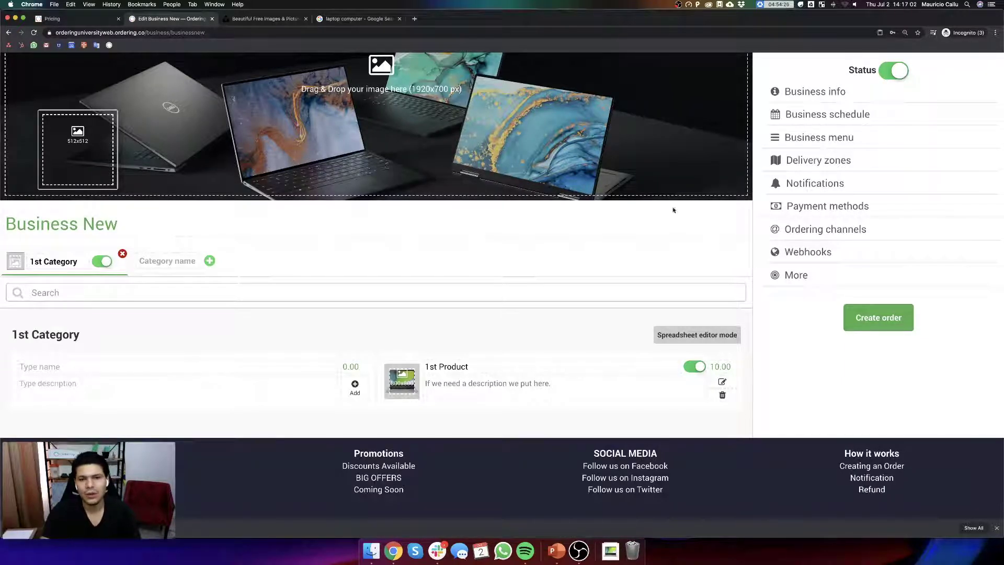
- Load the site's home page, find businesses near 5th Avenue, and open Business New's store
double_click(166, 32)
key(alt+shift+Right)
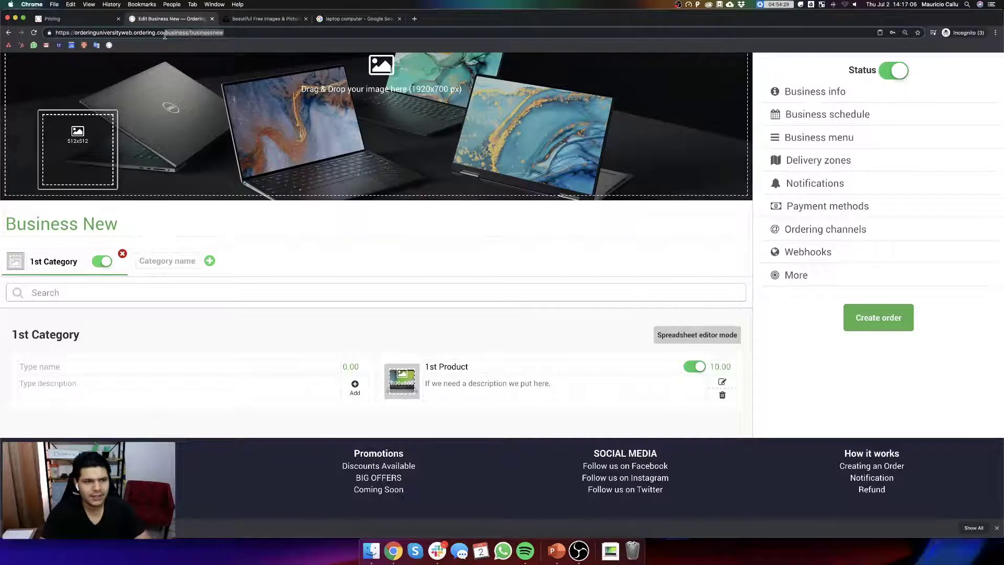
key(BackSpace)
key(Return)
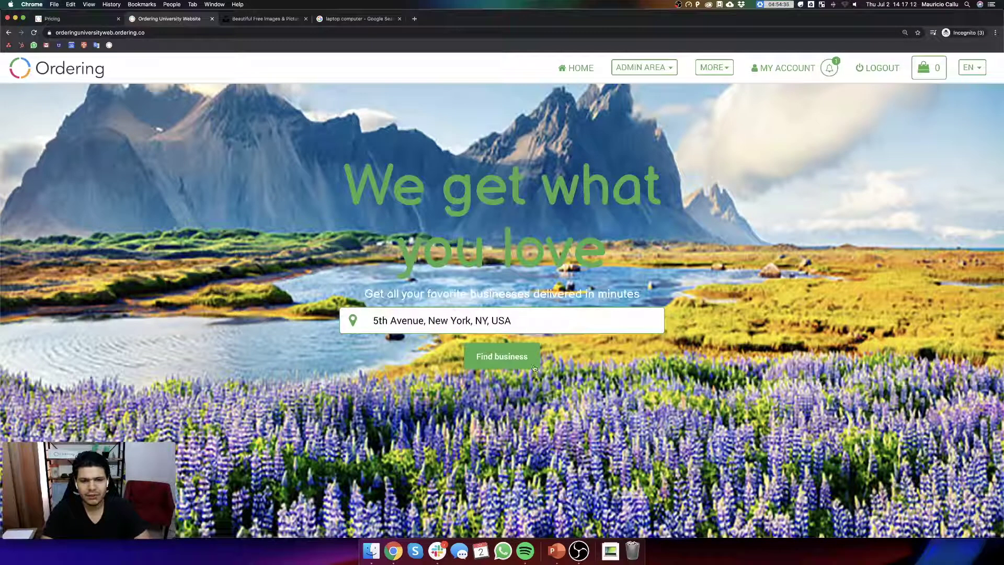
click(516, 364)
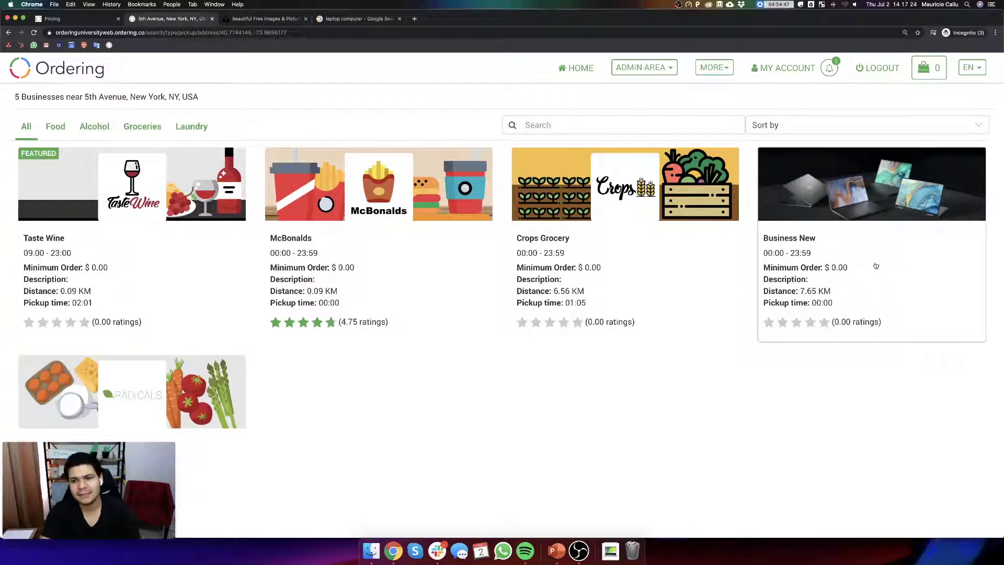
click(857, 219)
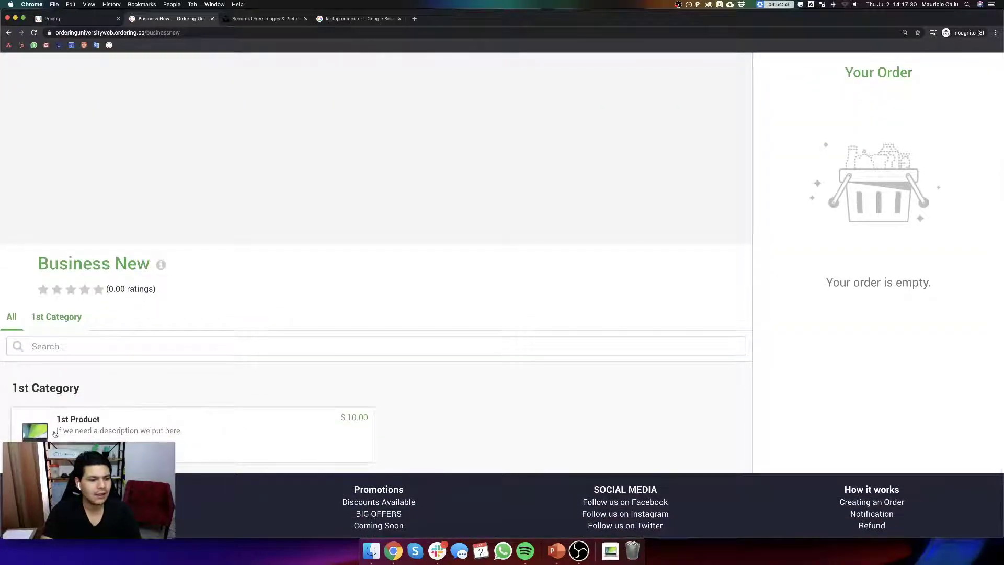
- Add one Medium screen size 1st Product to the order
click(233, 427)
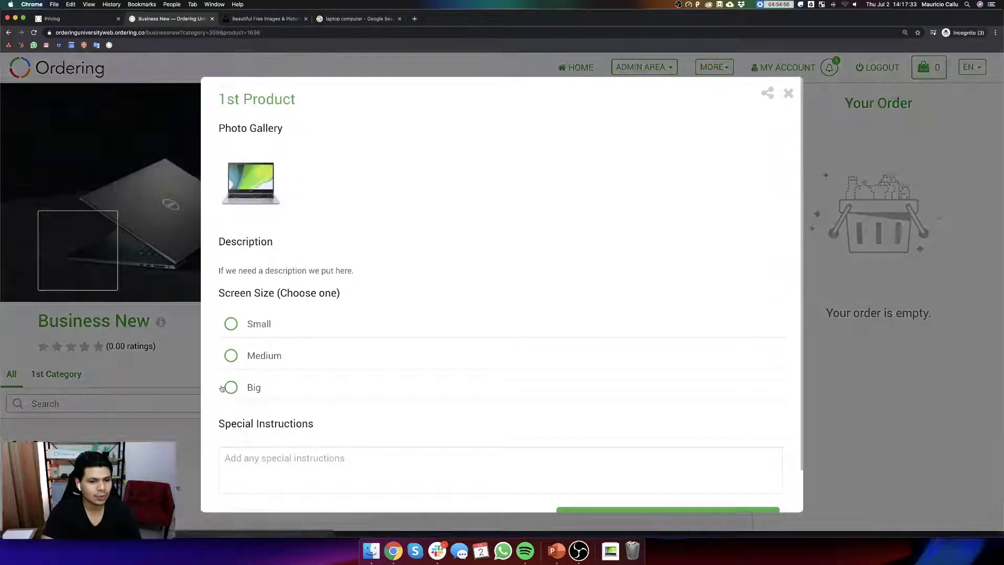
click(273, 322)
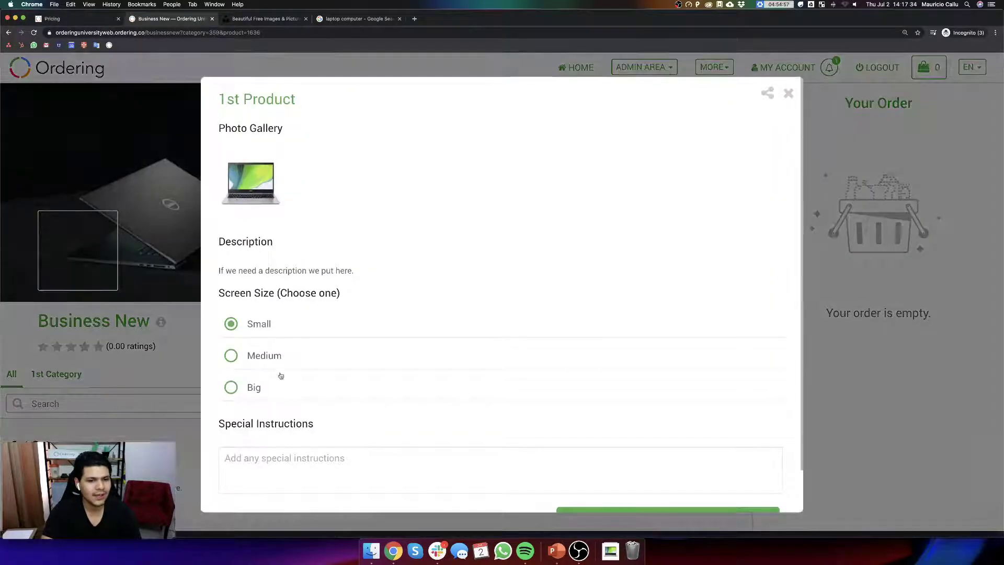
click(260, 390)
click(281, 367)
scroll(366, 387, down, 2)
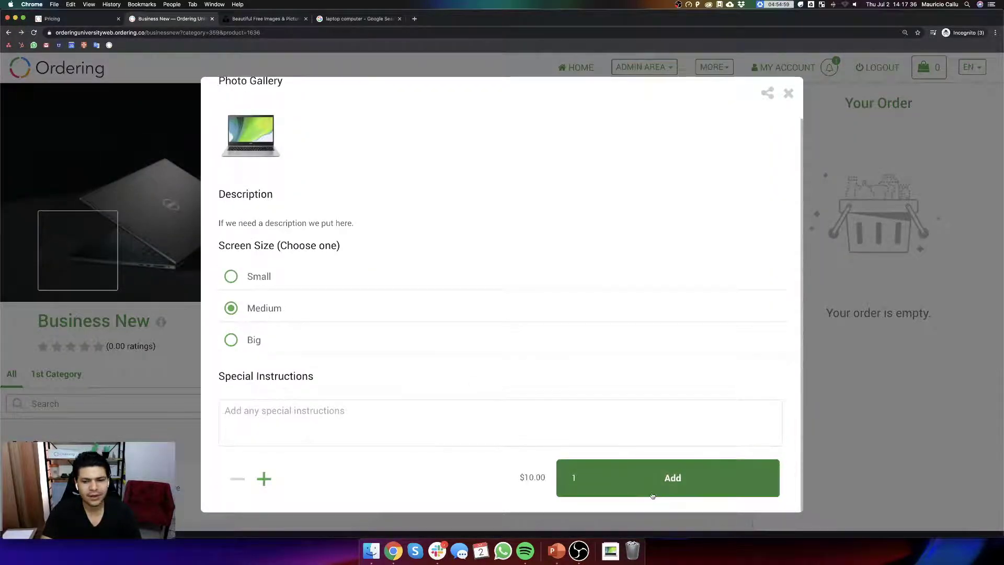
click(601, 477)
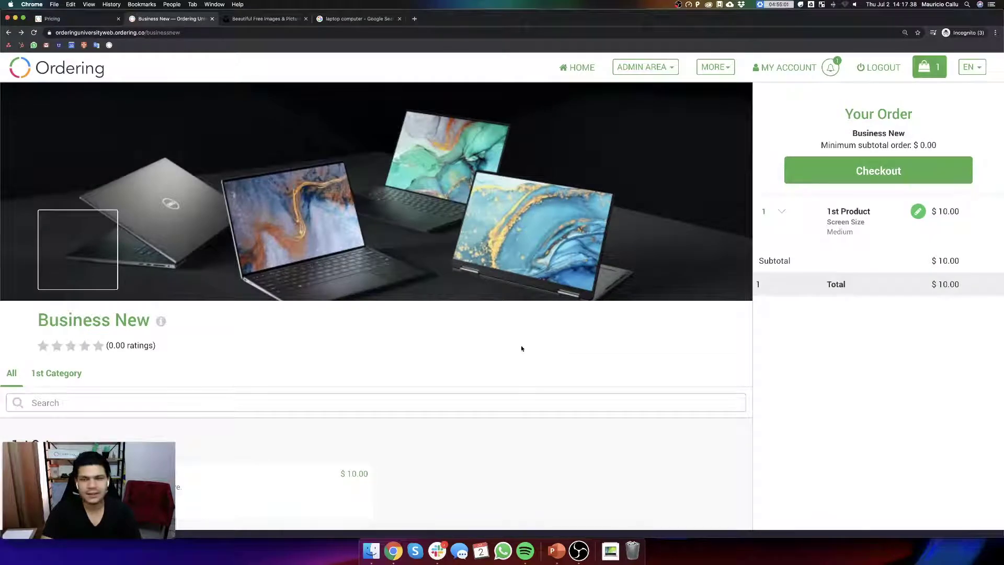
- Add seven Small screen size 1st Product items to the order
click(314, 473)
scroll(316, 468, down, 1)
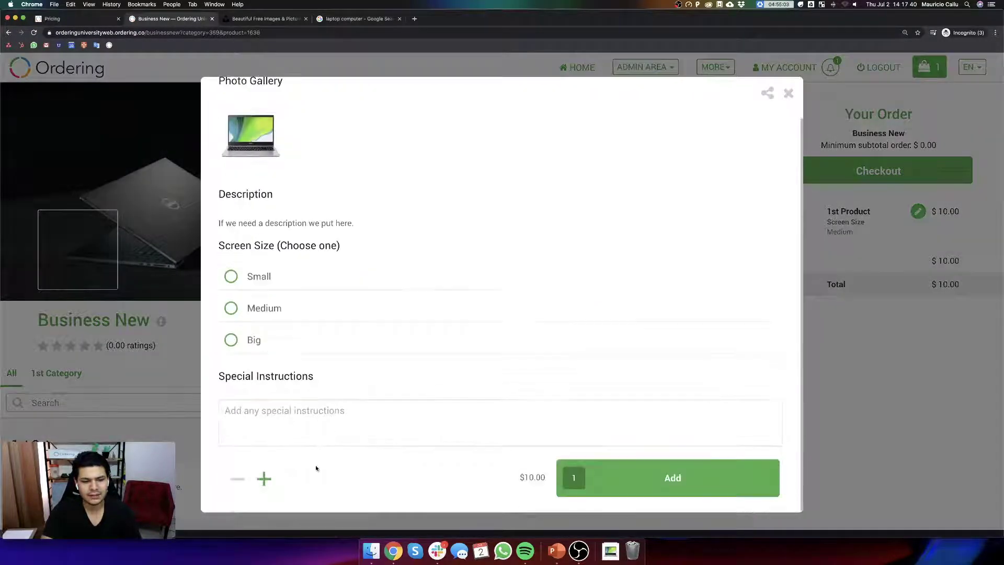
click(262, 478)
click(262, 478)
click(263, 478)
click(567, 468)
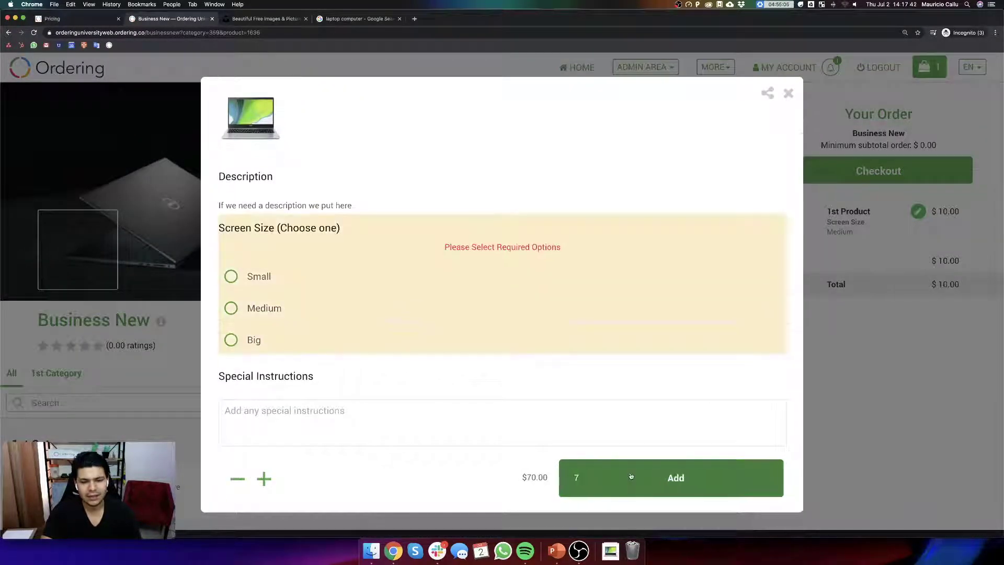
click(258, 278)
click(672, 478)
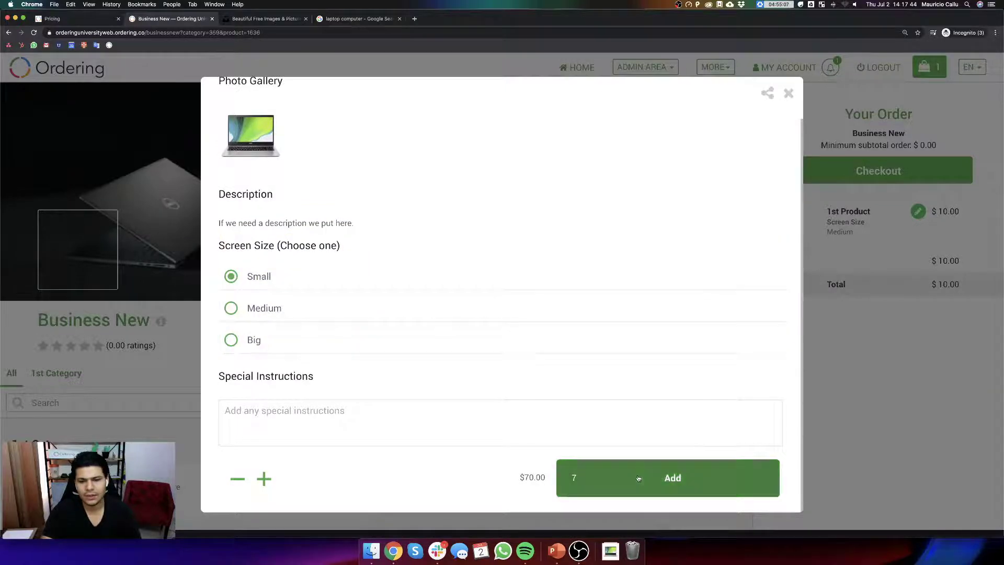
- Check out and place the $80.00 order
click(856, 172)
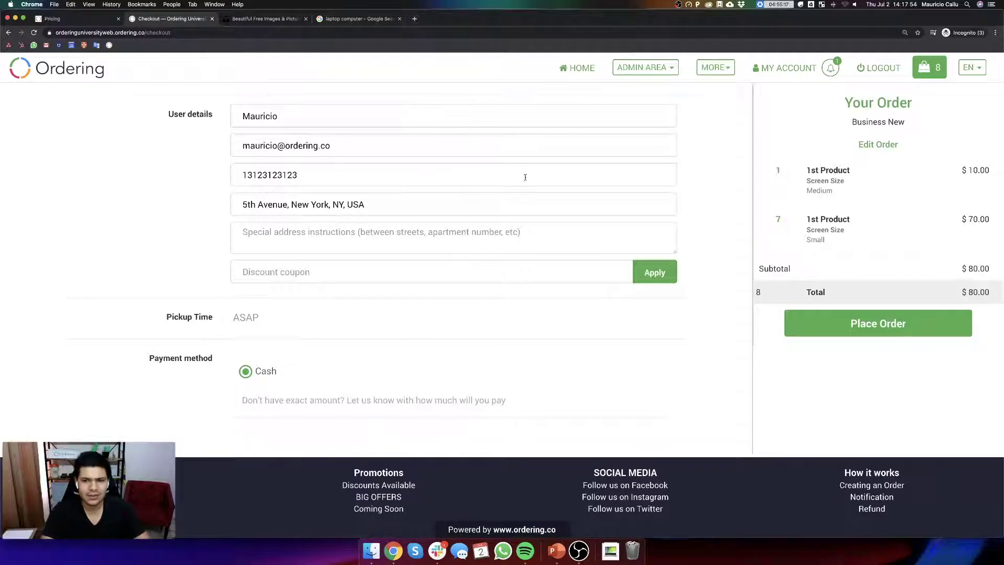
click(941, 334)
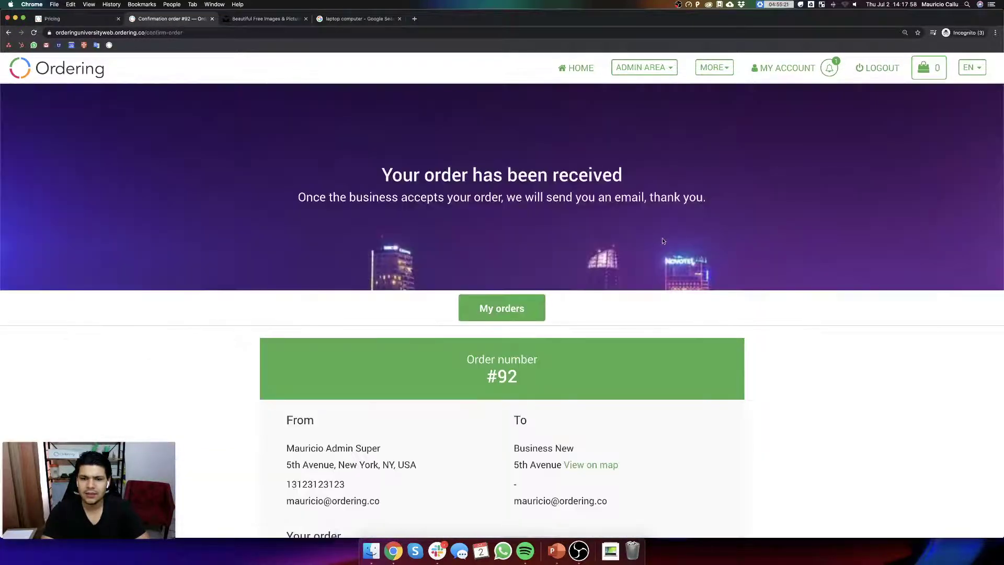
scroll(498, 276, down, 3)
scroll(498, 276, up, 3)
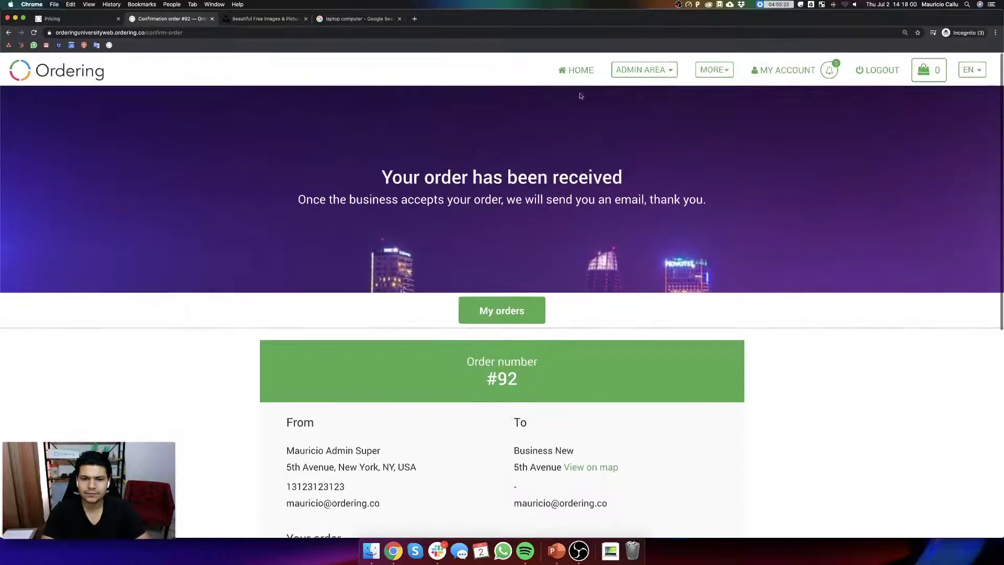
- Open order 92 in the orders manager, check its status options without changing, and close it
click(644, 67)
click(639, 124)
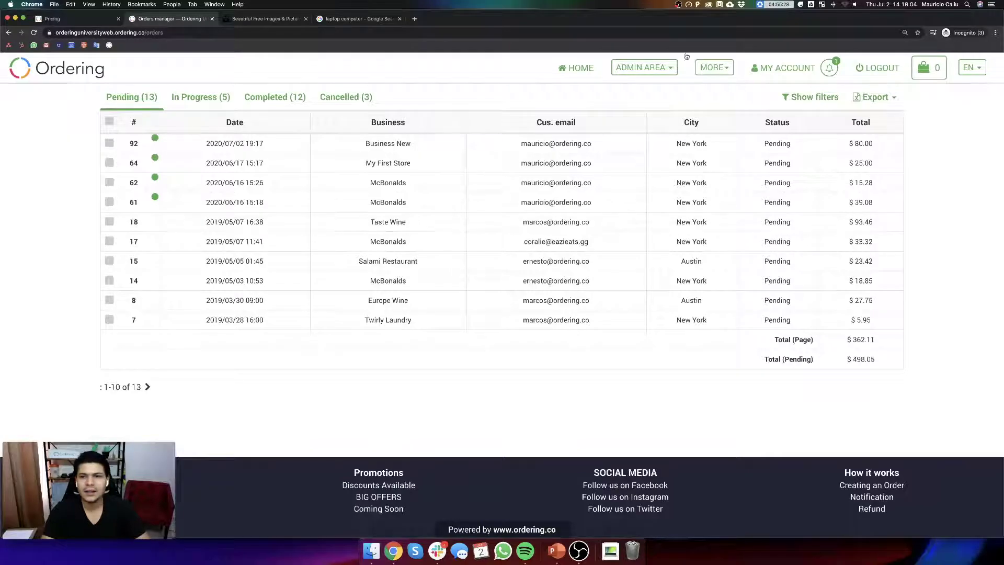
click(316, 146)
scroll(541, 263, down, 5)
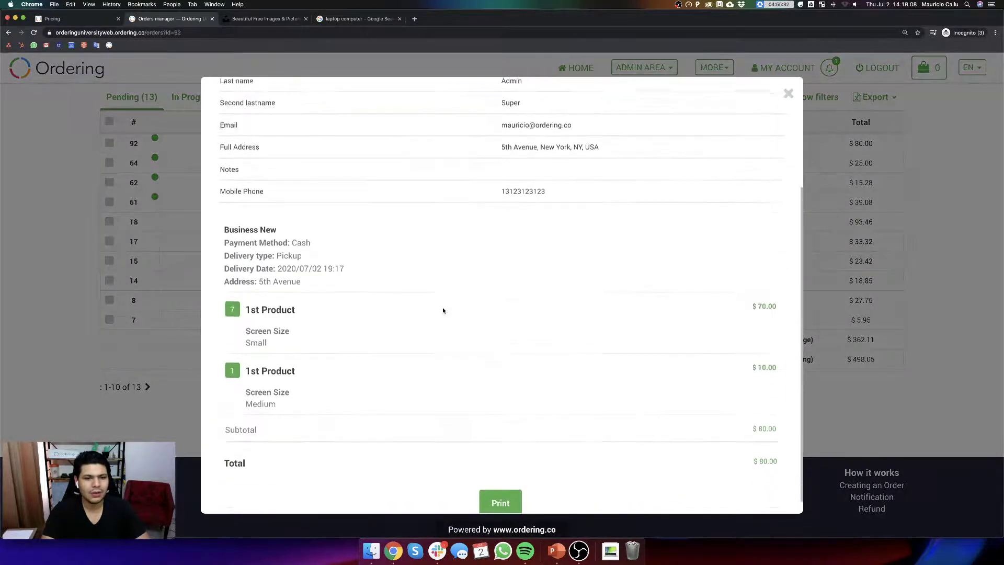
scroll(522, 333, up, 5)
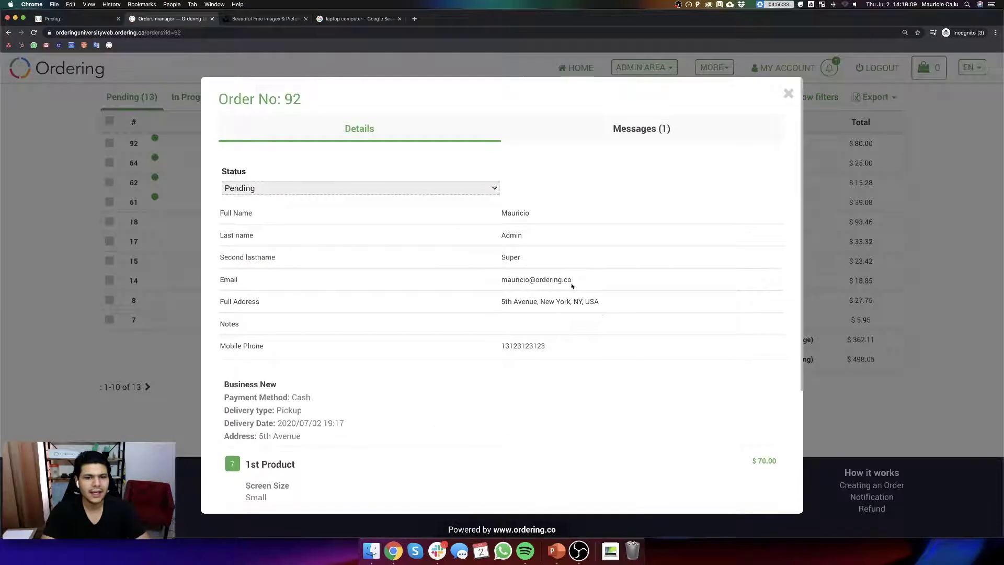
click(362, 187)
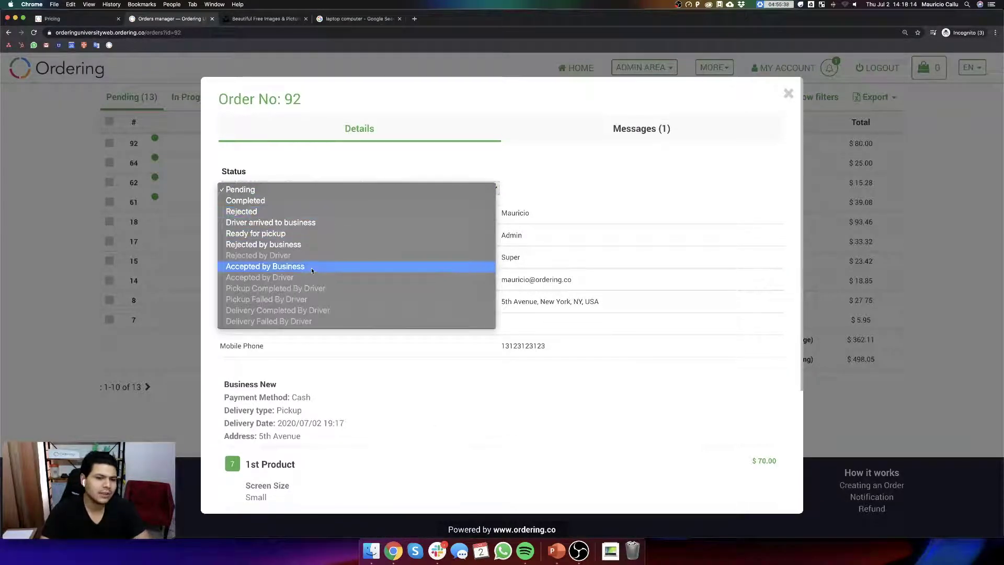
click(642, 273)
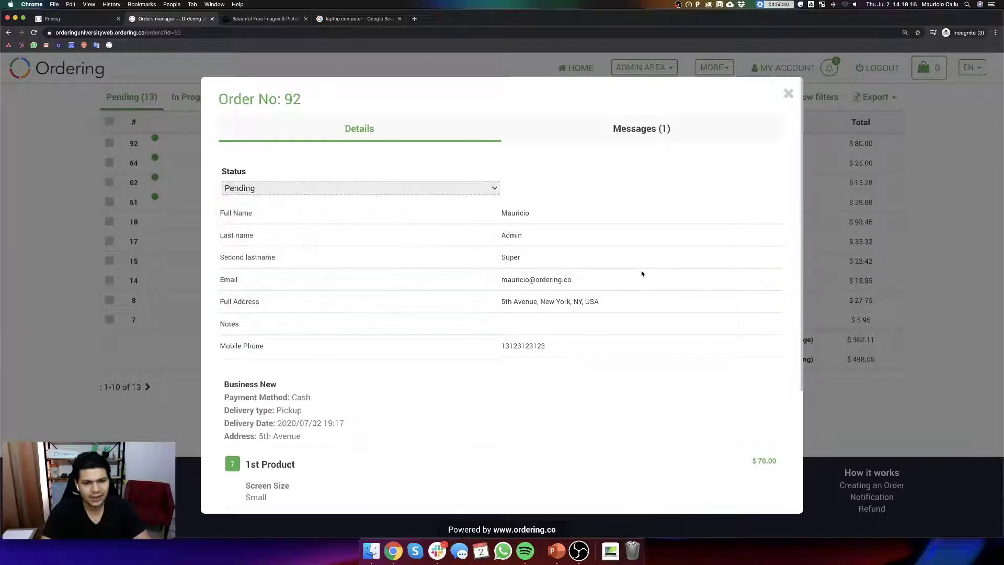
click(789, 94)
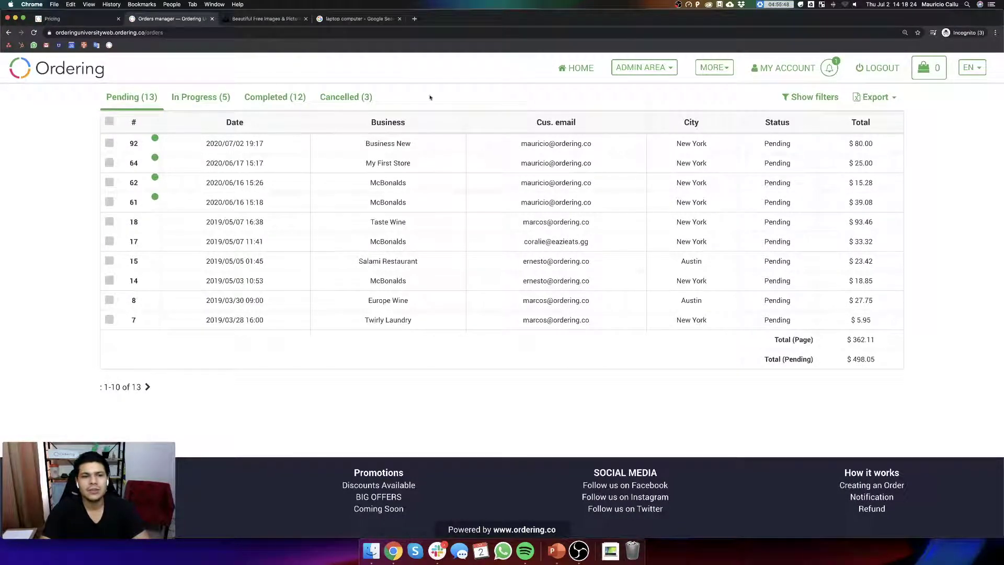
- Go to the admin general settings and open the Checkout fields settings
click(662, 69)
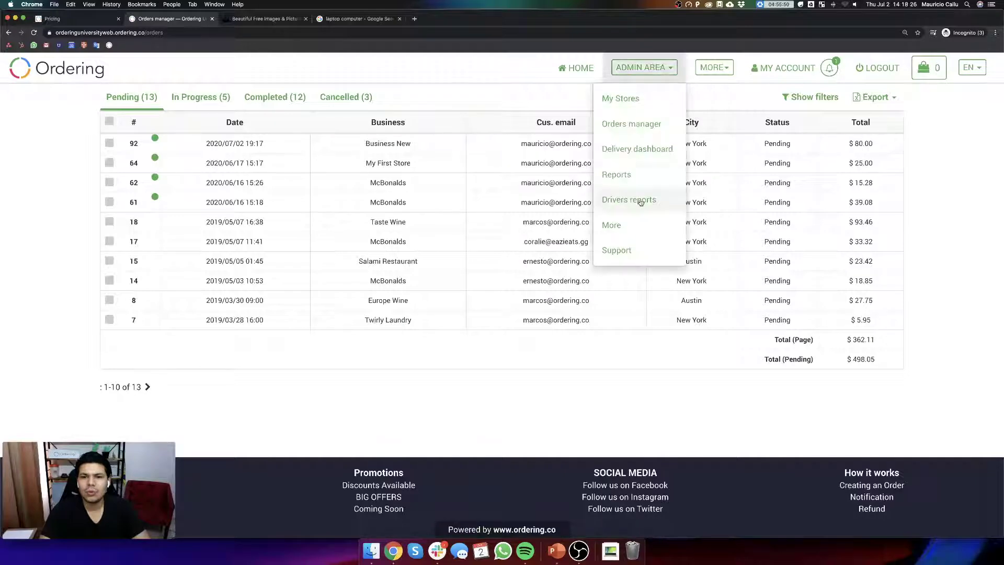
click(627, 224)
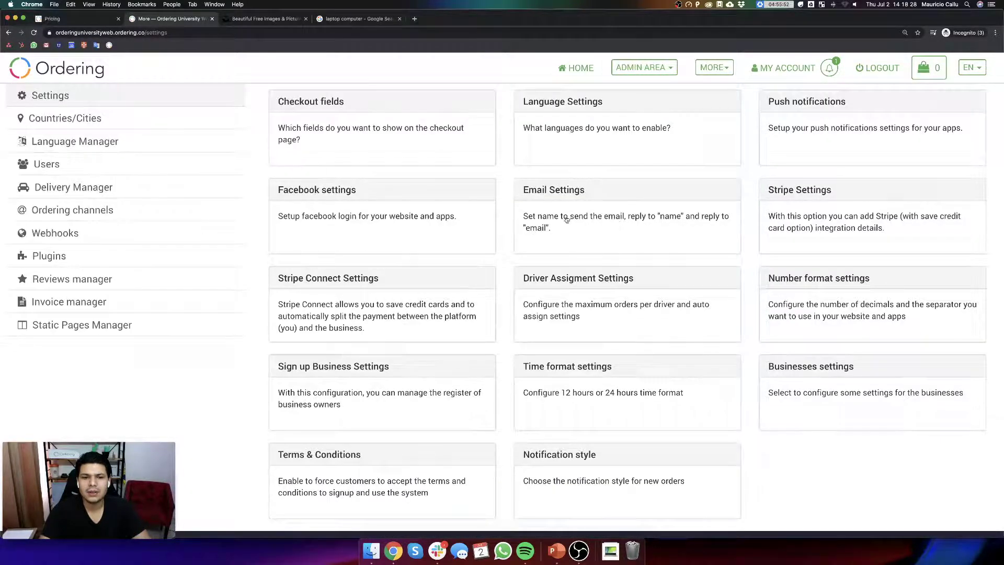
click(633, 71)
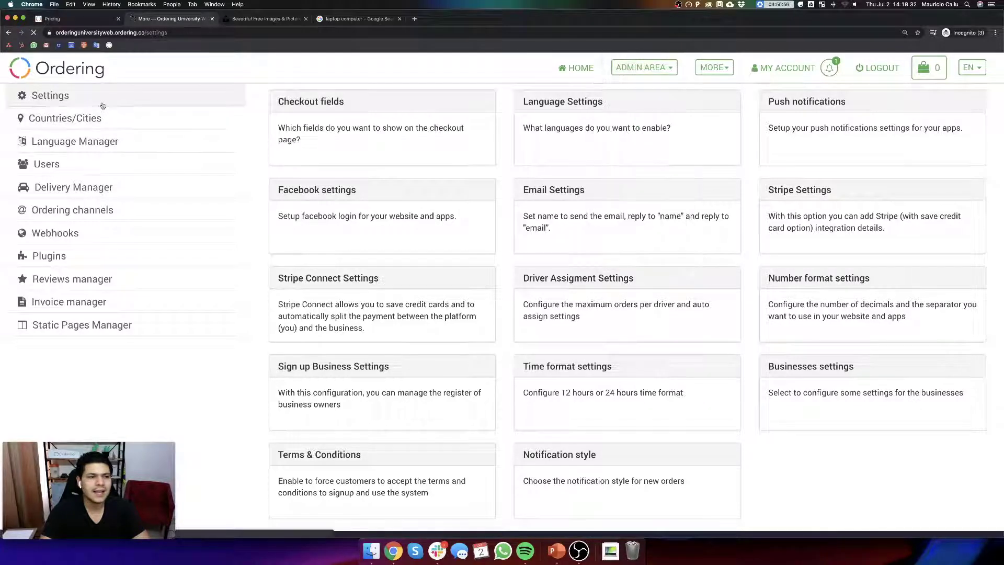
click(101, 99)
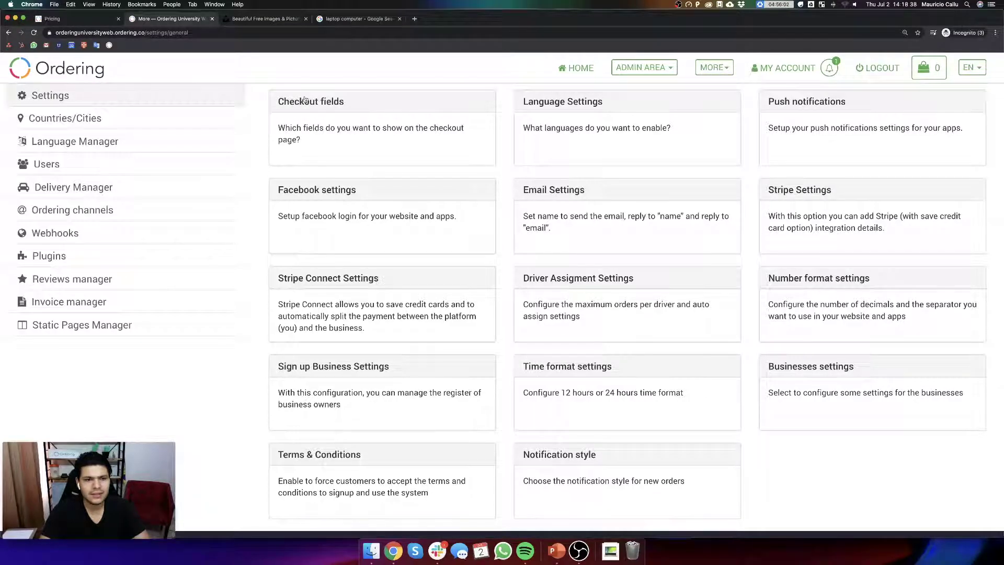
click(371, 129)
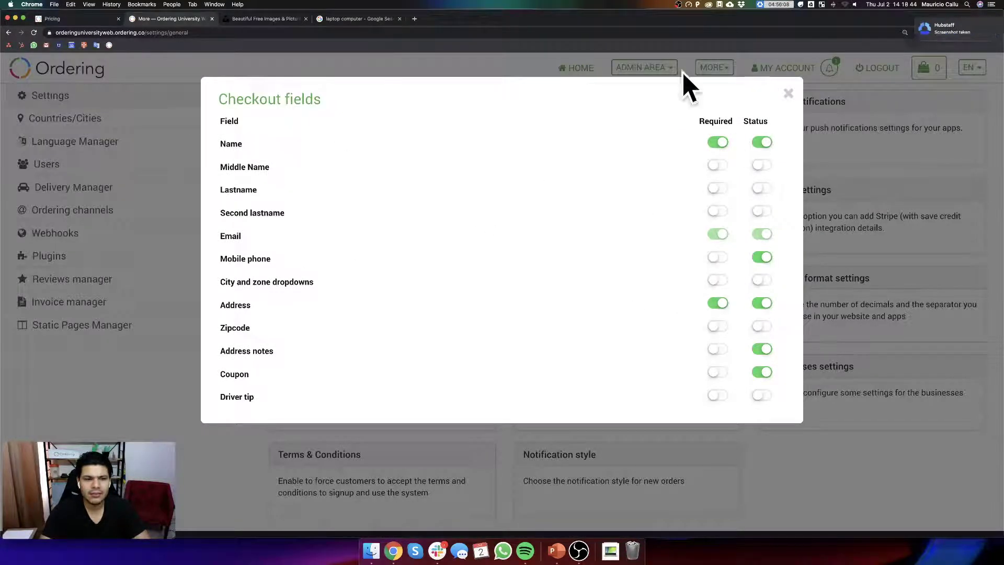
- Leave only Lastname enabled, with Middle Name and Second lastname hidden, then close the dialog
click(762, 165)
click(762, 189)
click(764, 212)
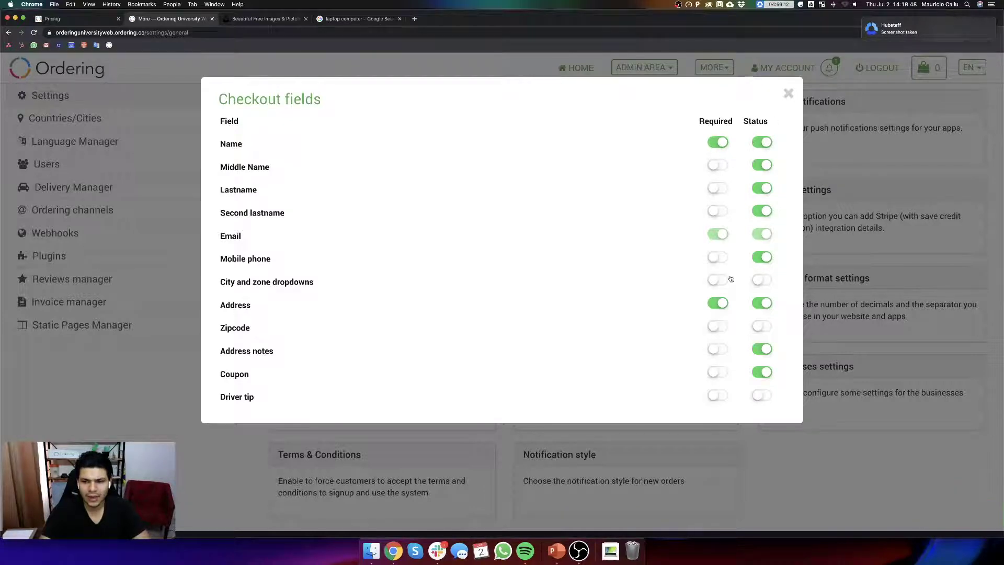
click(764, 165)
click(762, 188)
click(762, 212)
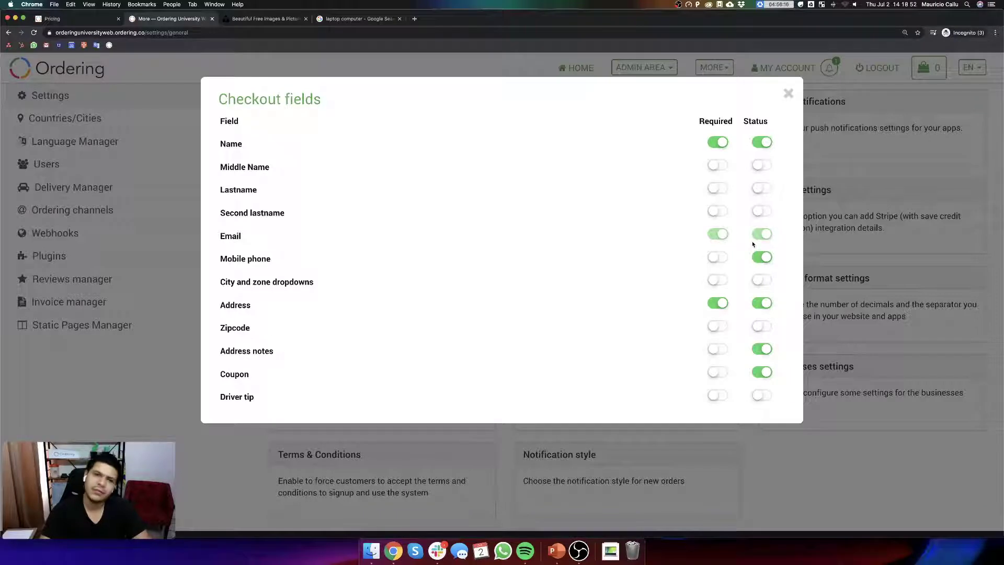
click(761, 190)
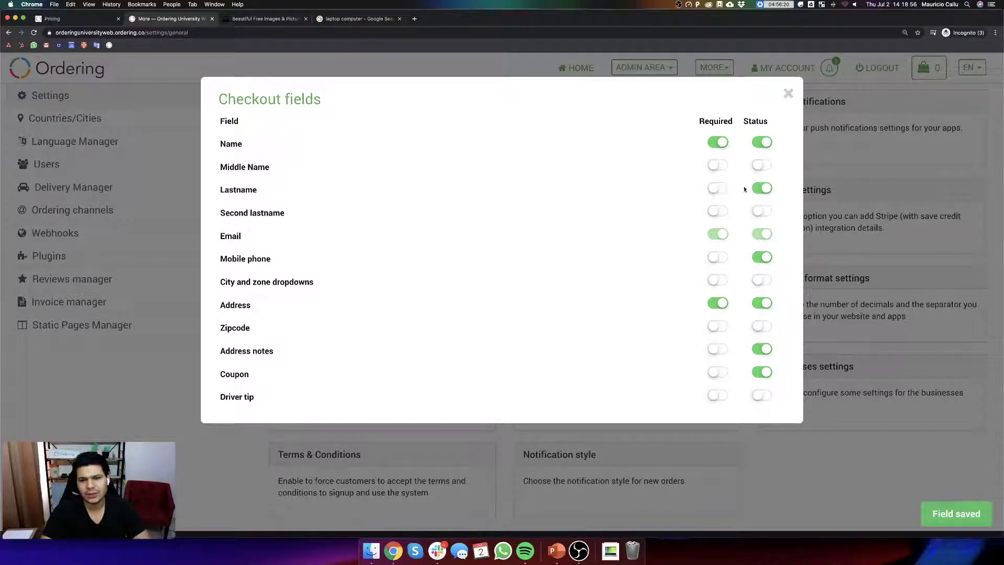
click(787, 94)
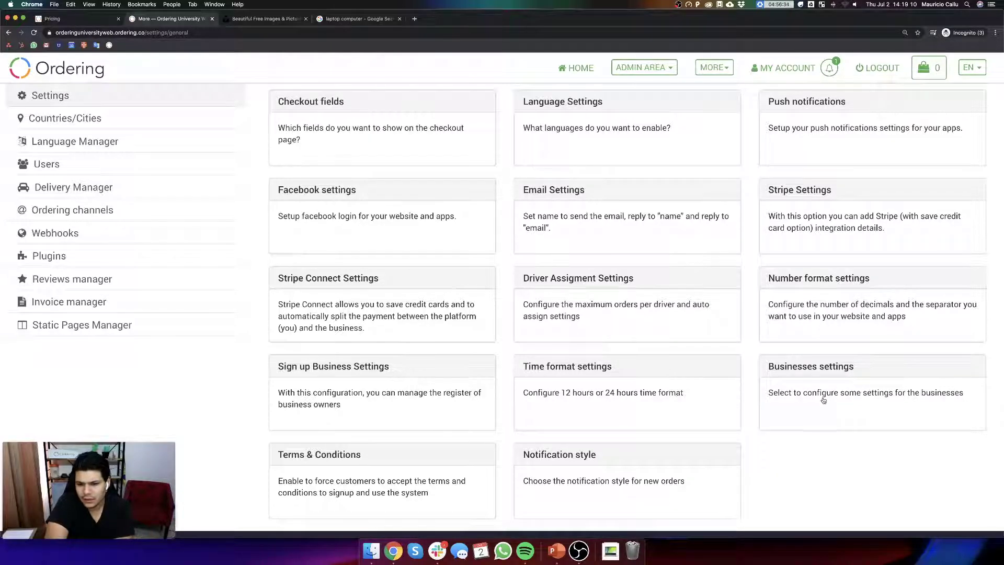
scroll(576, 411, down, 3)
scroll(576, 410, up, 3)
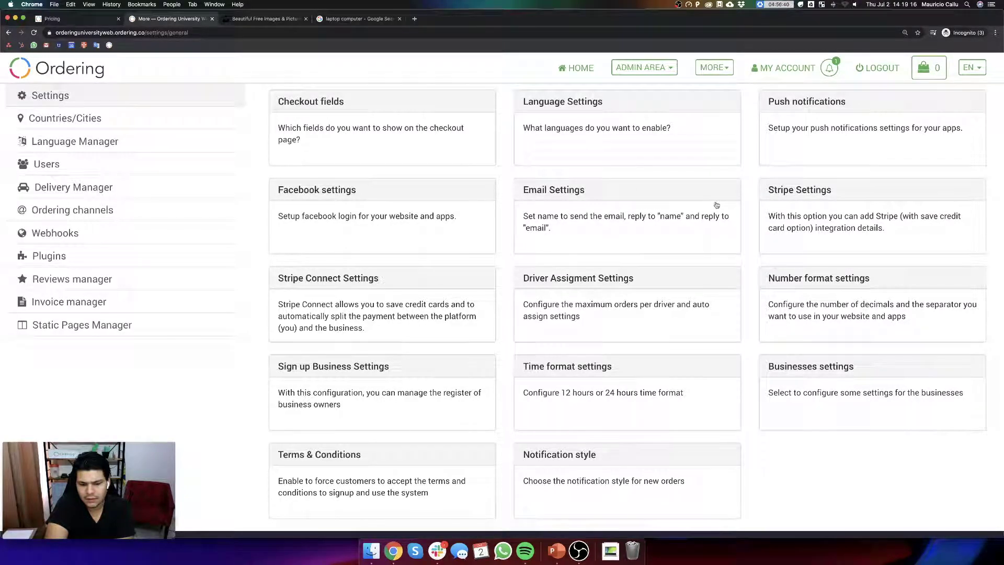
click(589, 127)
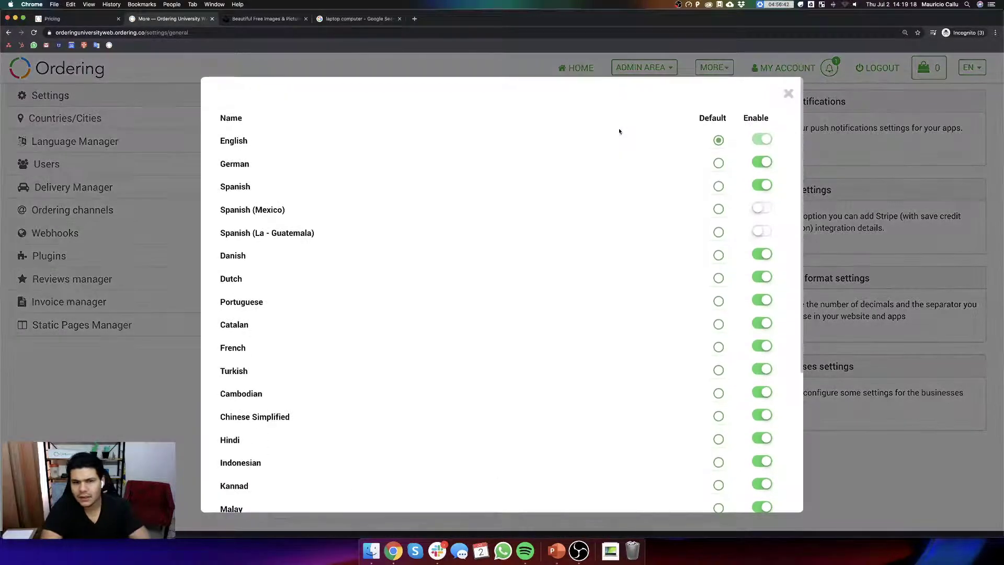
key(Escape)
click(427, 142)
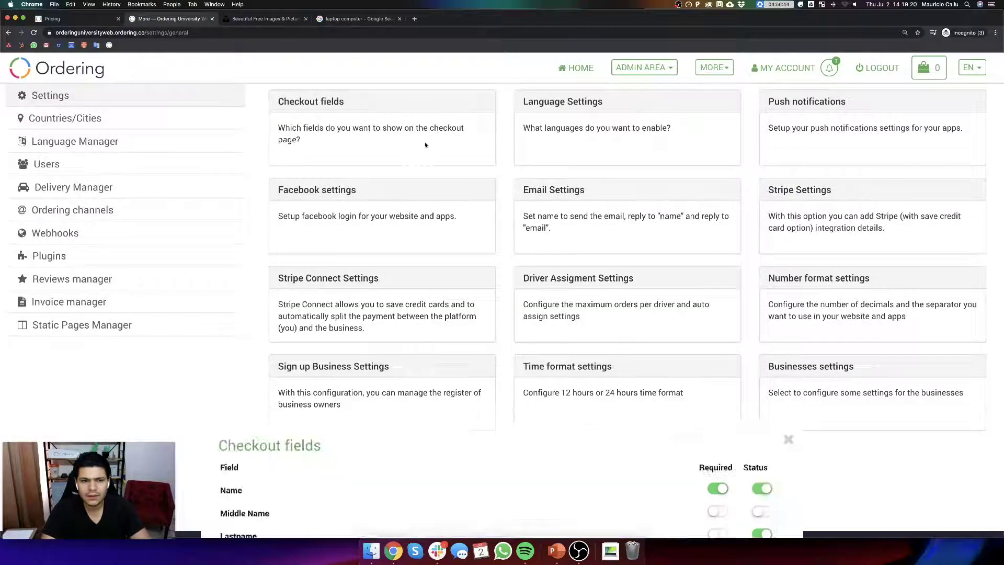
key(Escape)
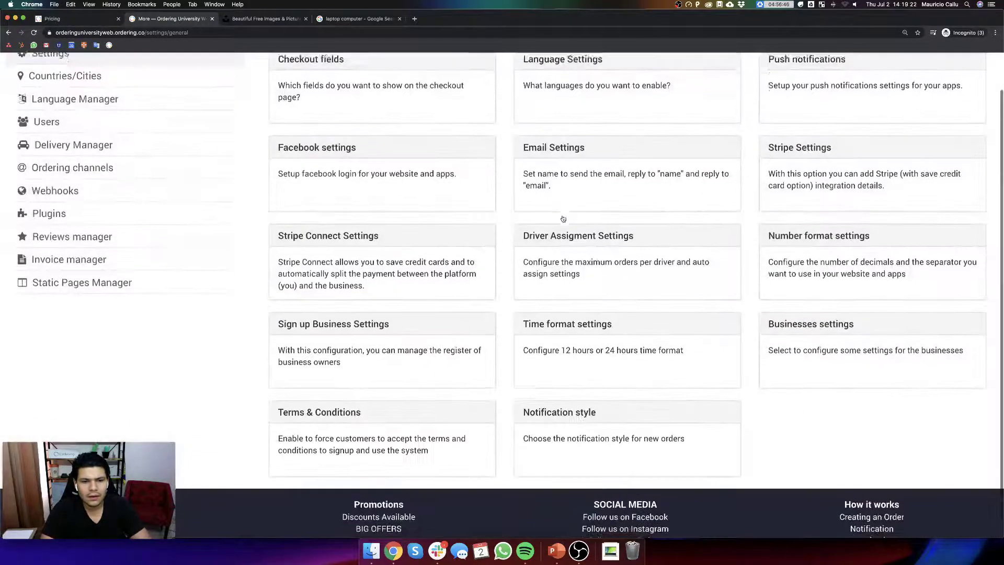
click(426, 119)
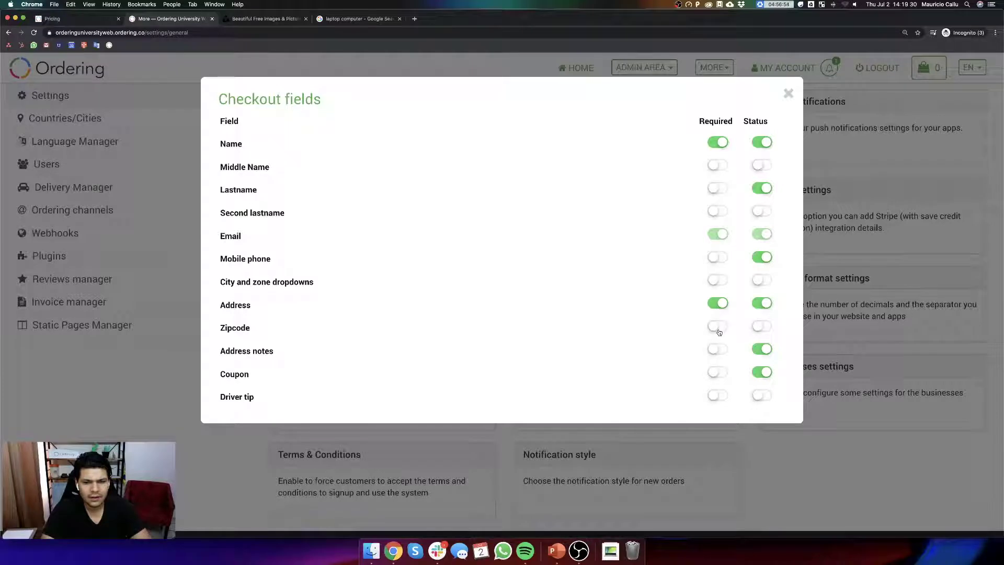
click(716, 281)
click(761, 281)
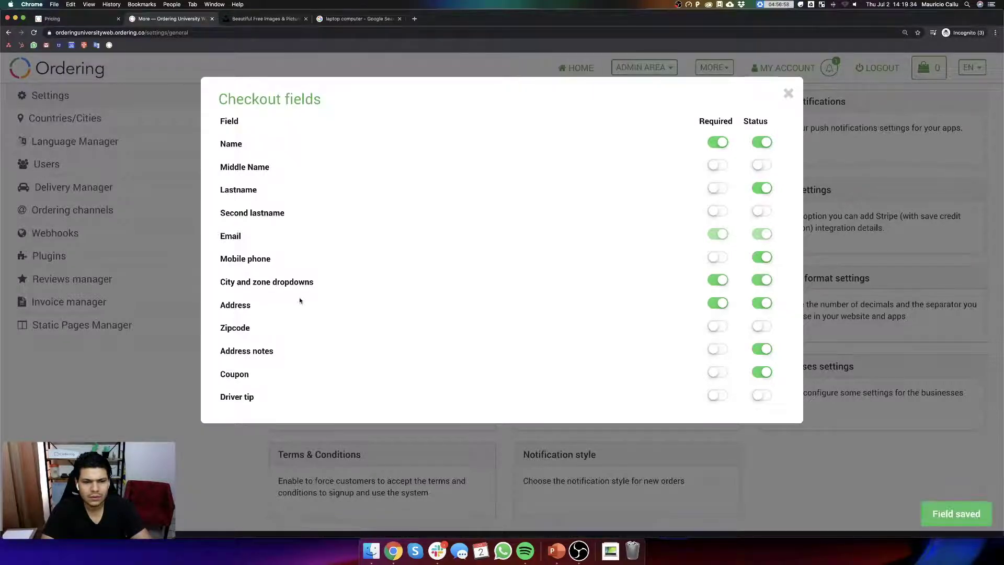
click(788, 93)
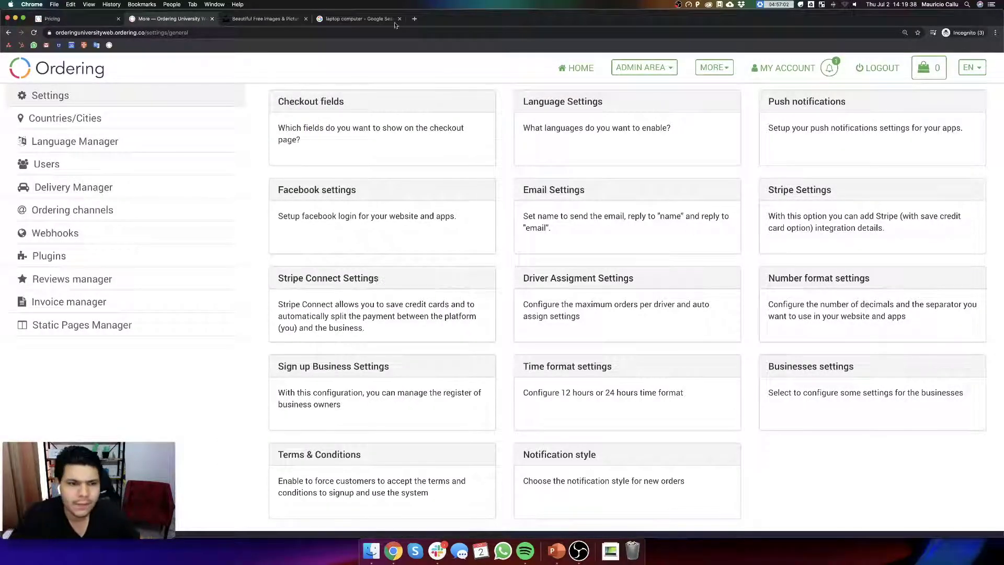
click(363, 35)
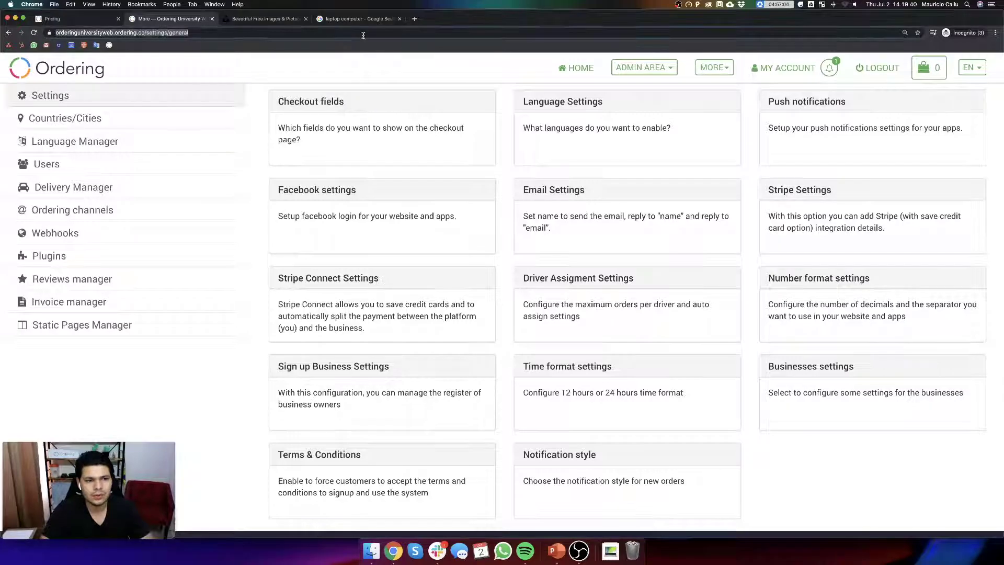
- Load orderingweb.ordering.co and go to its login page
text(orderingweb)
key(Return)
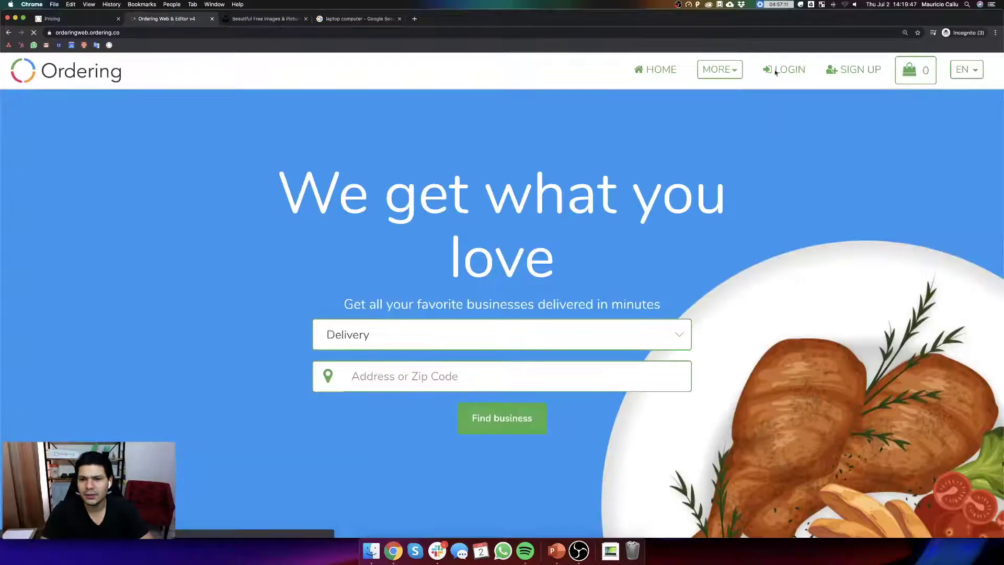
click(773, 72)
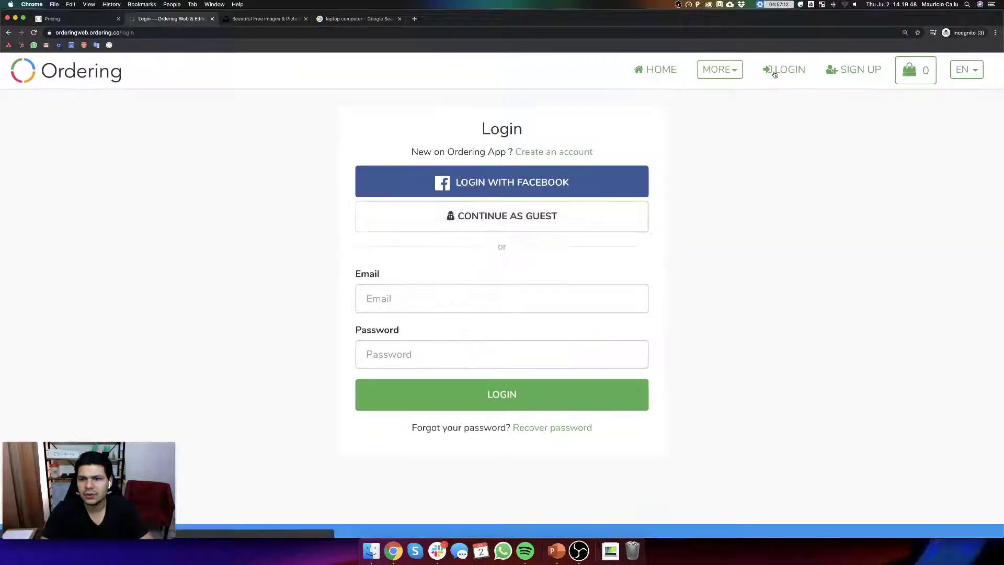
- Sign in with the saved super admin credentials and open the general settings page
click(433, 298)
text(suoer)
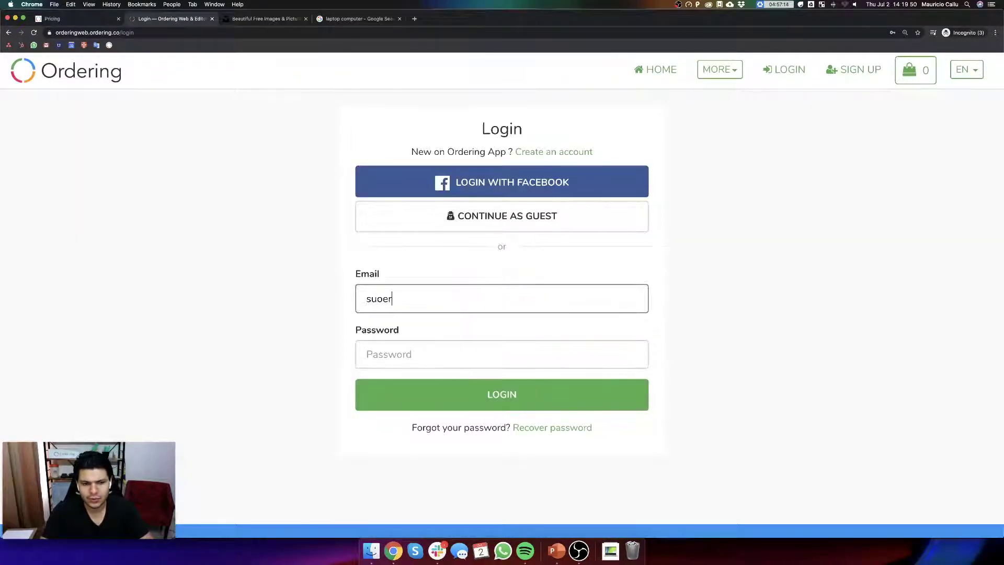
key(BackSpace)
text(per)
key(Down)
key(Return)
key(Return)
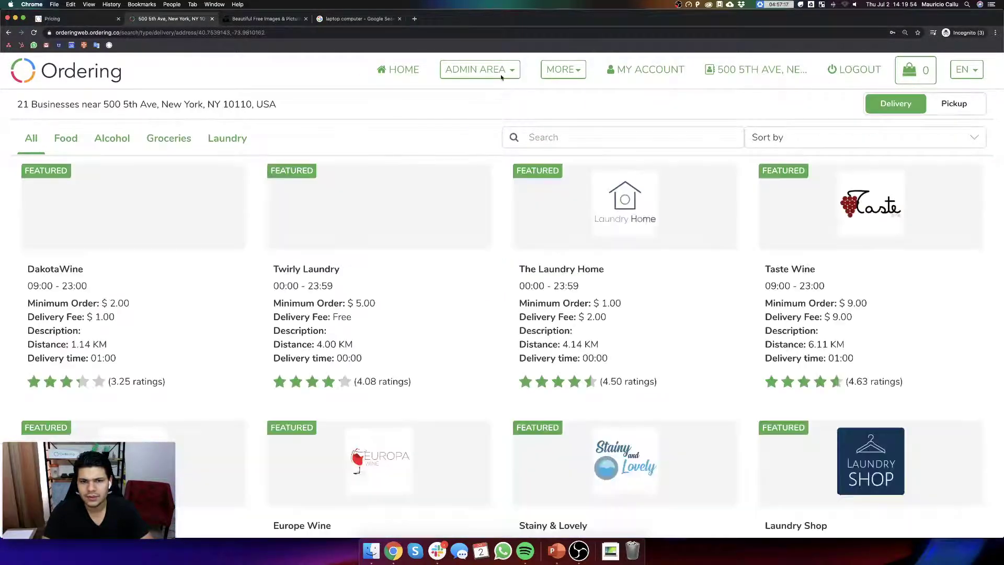
click(479, 69)
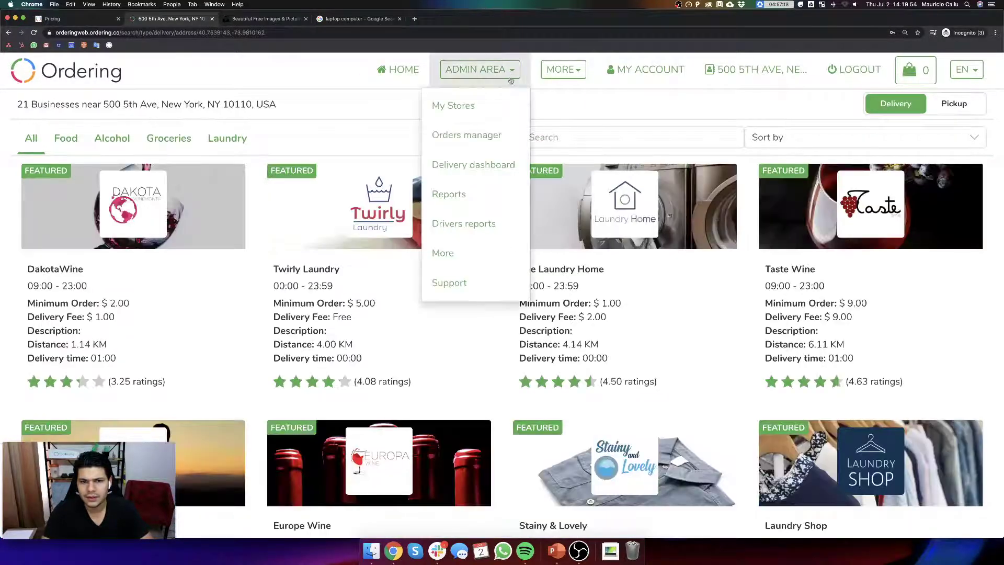
click(464, 256)
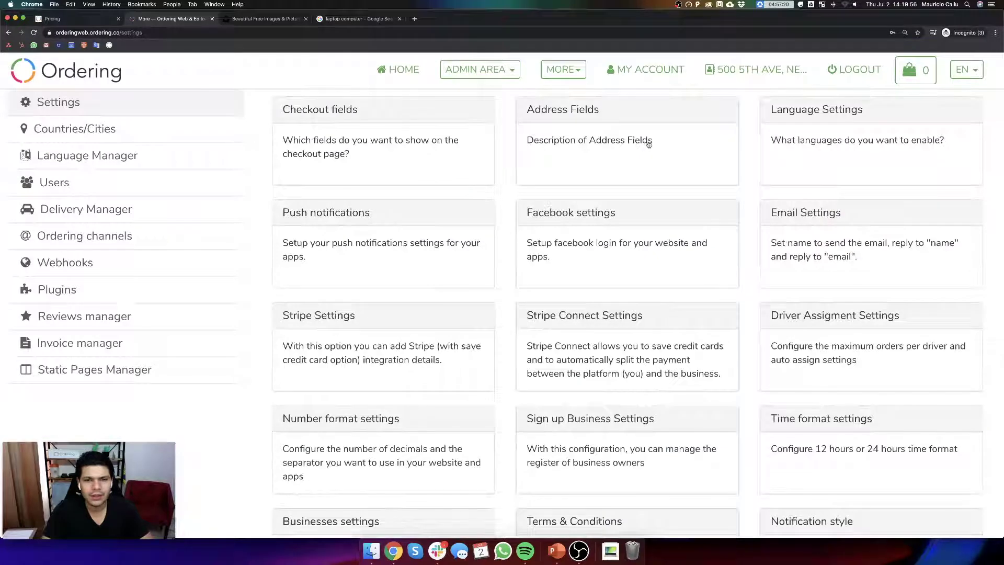
- Switch on Required for Zipcode, Address notes and Internal number, then go to the Ordering pricing tab
click(610, 144)
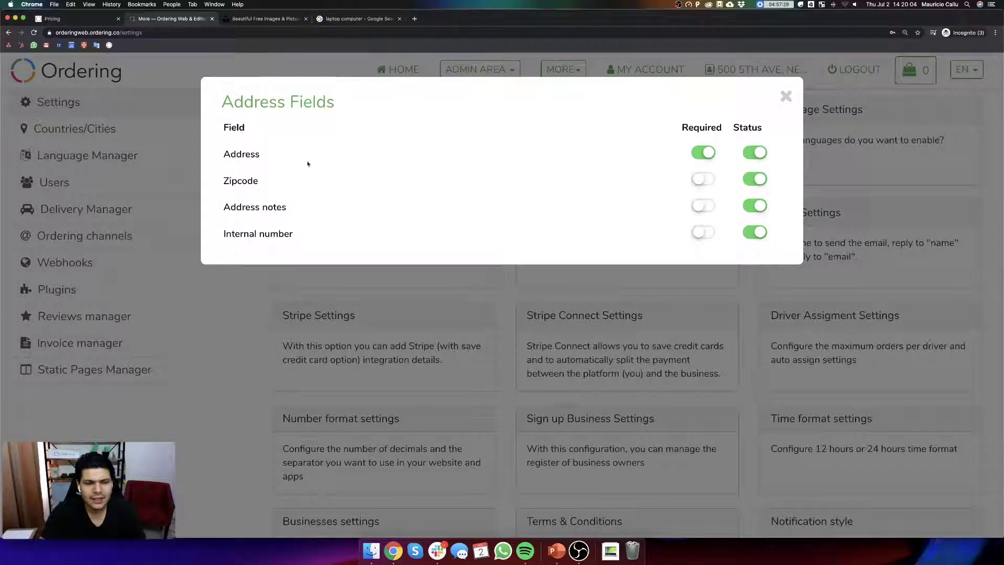
click(703, 179)
click(703, 206)
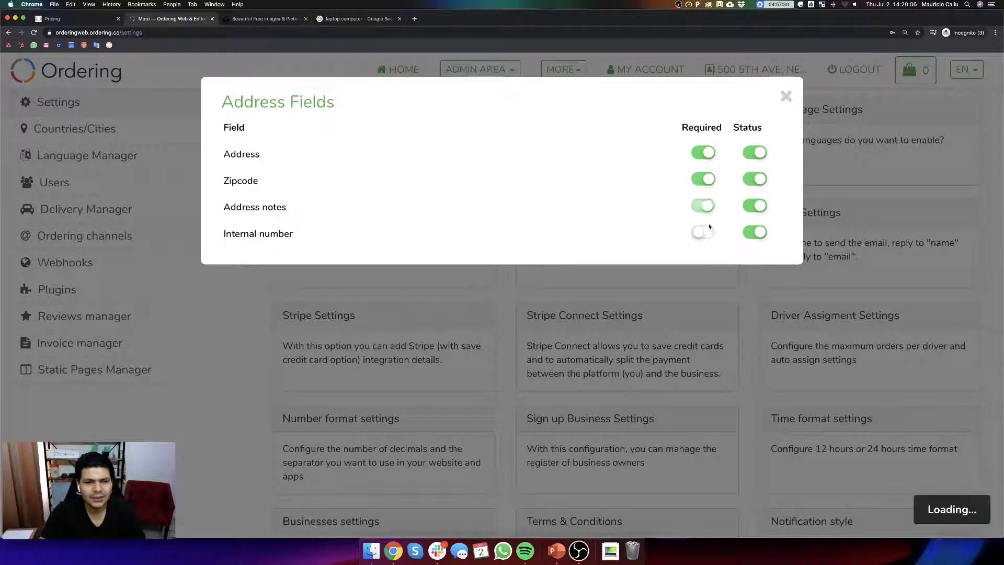
click(704, 235)
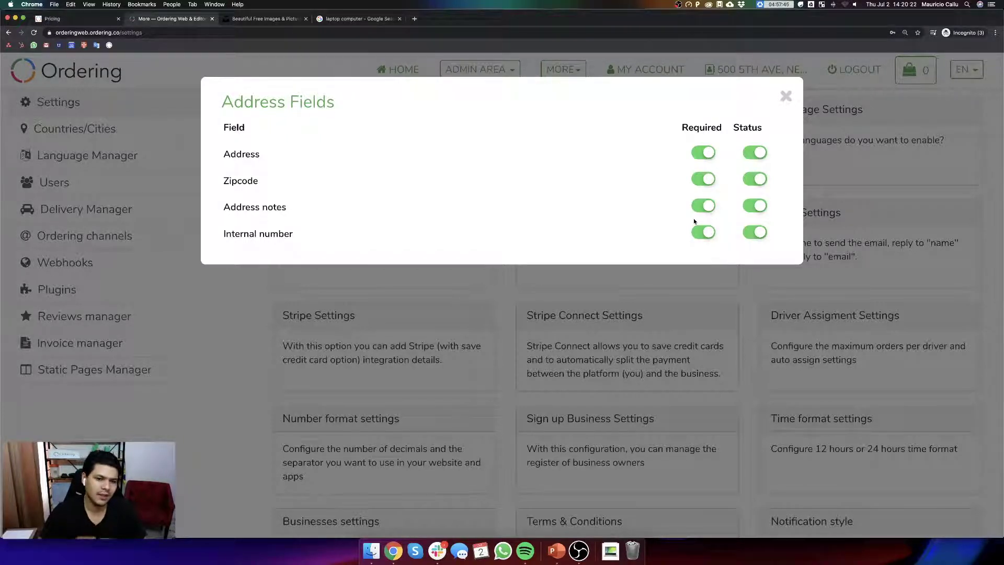
click(786, 98)
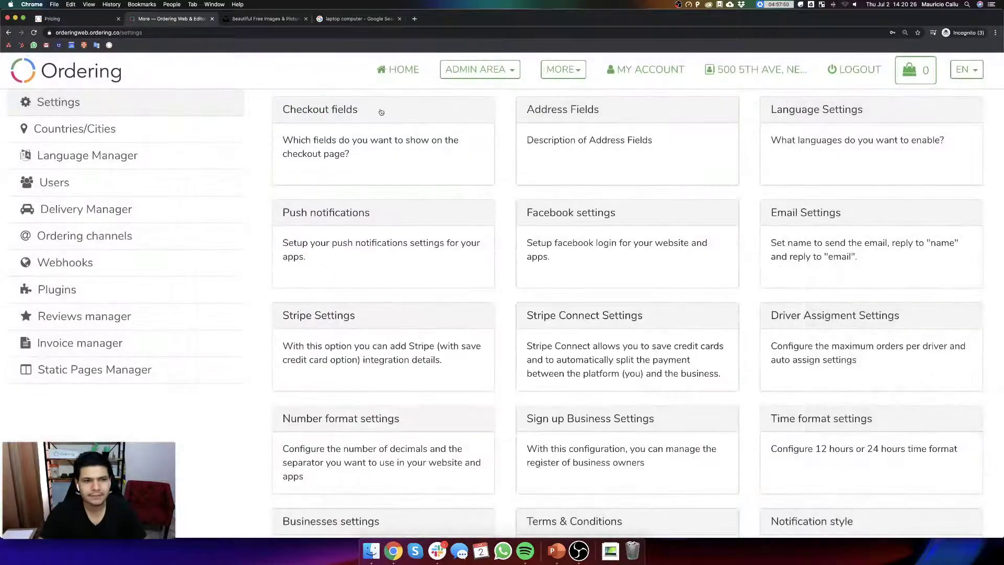
click(346, 19)
click(68, 21)
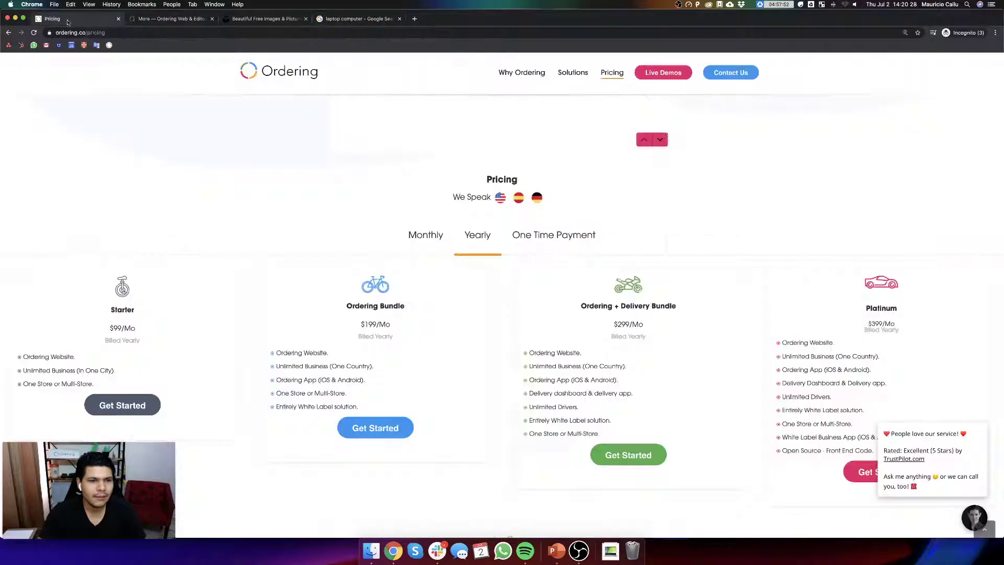
- Load orderinguniversityweb.ordering.co in the settings tab
click(167, 19)
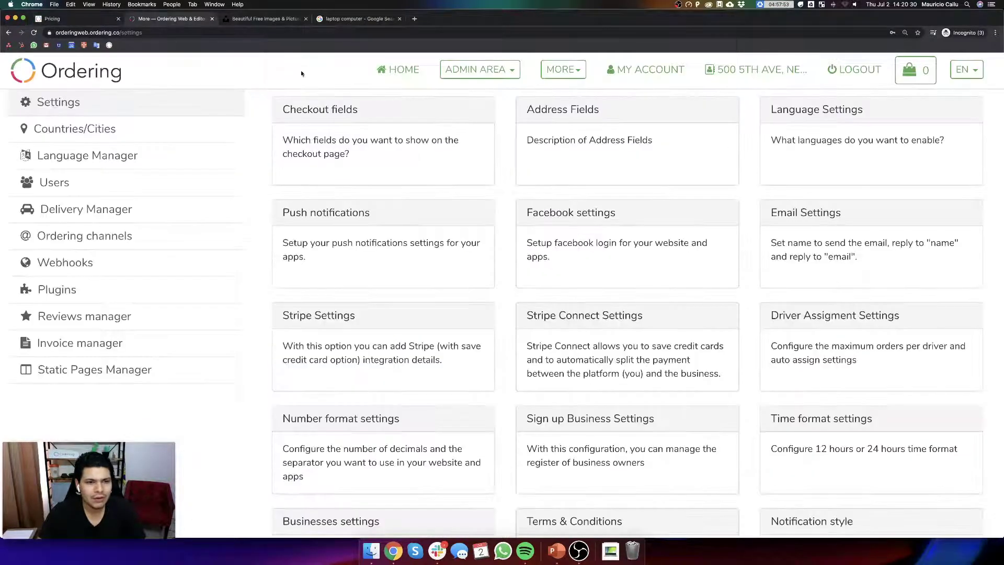
click(209, 34)
text(orderinu)
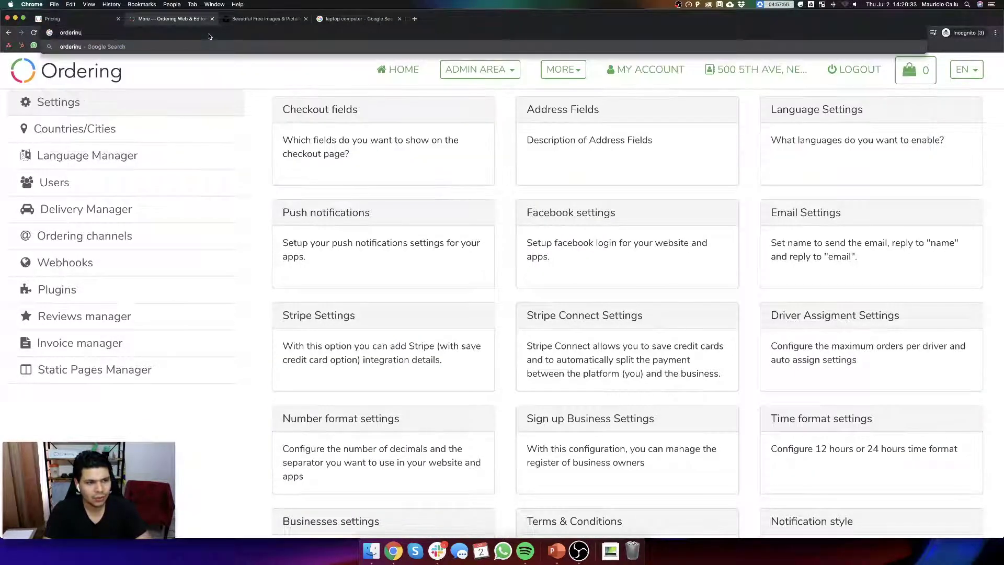
key(BackSpace)
text(gu)
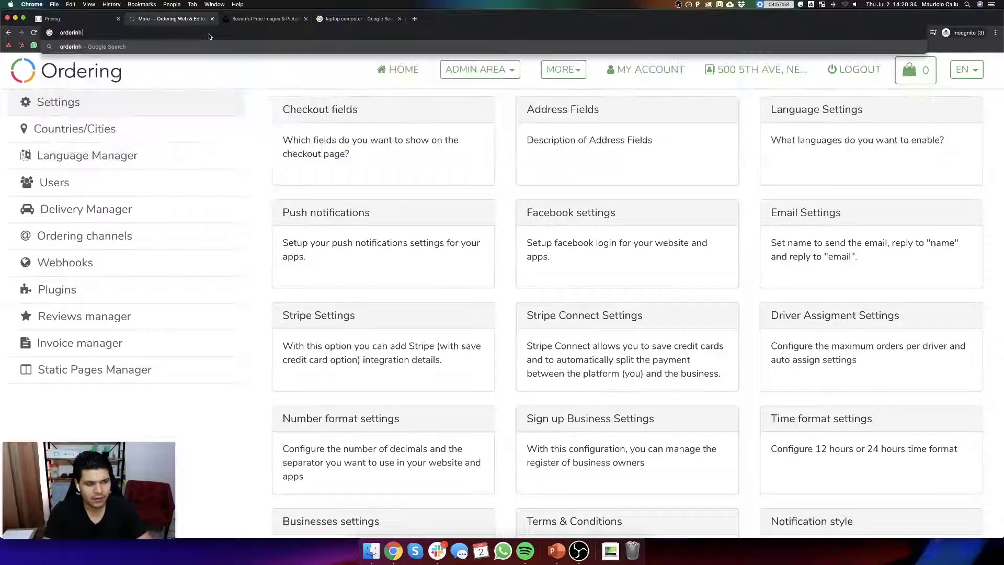
key(Return)
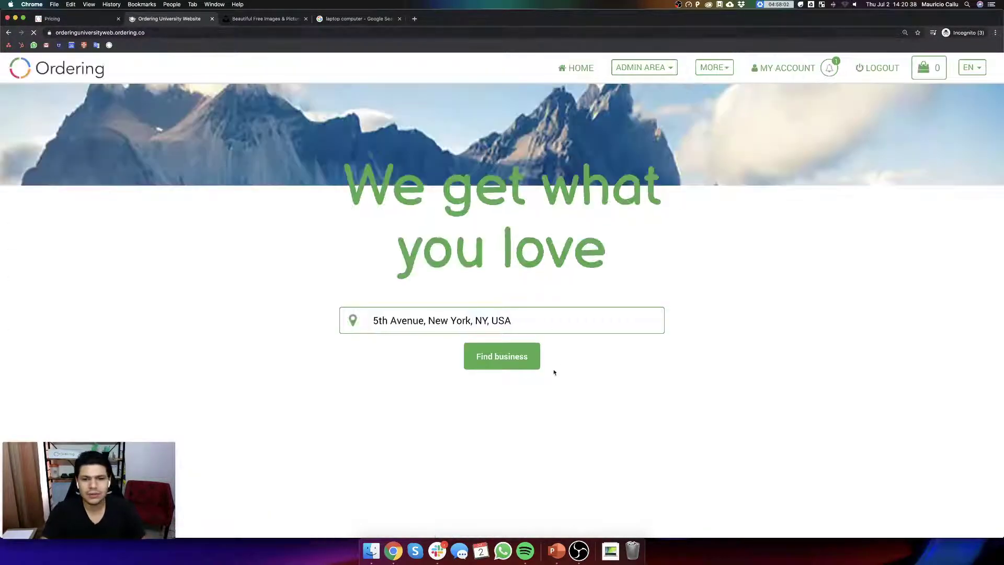
click(521, 364)
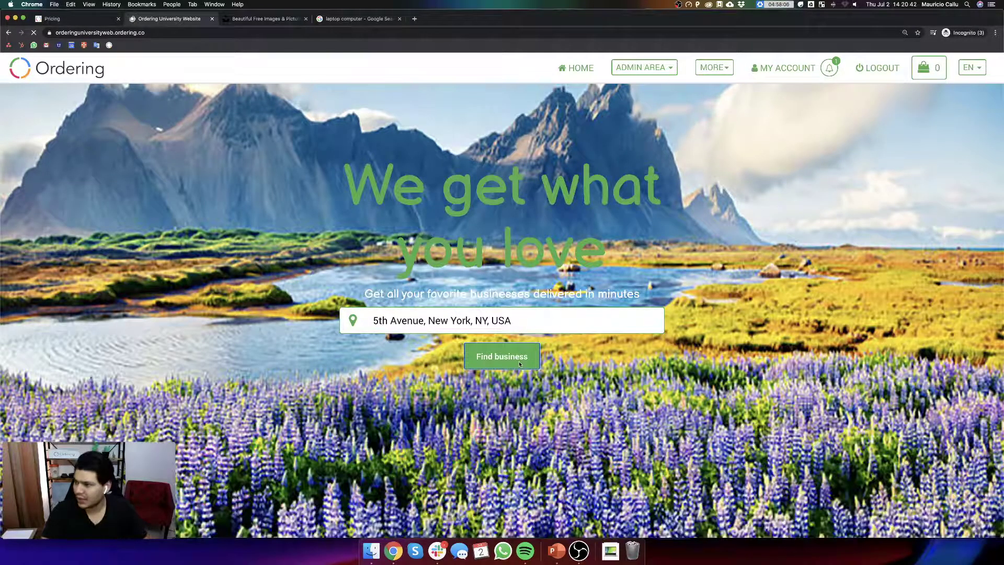
- Open the Business New store from Admin Area > My Stores
click(635, 67)
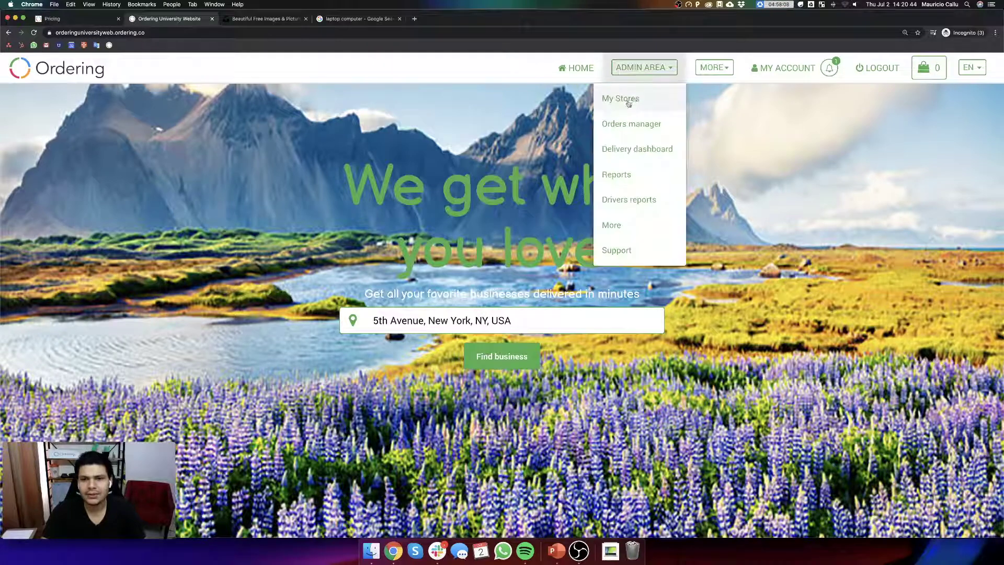
click(623, 99)
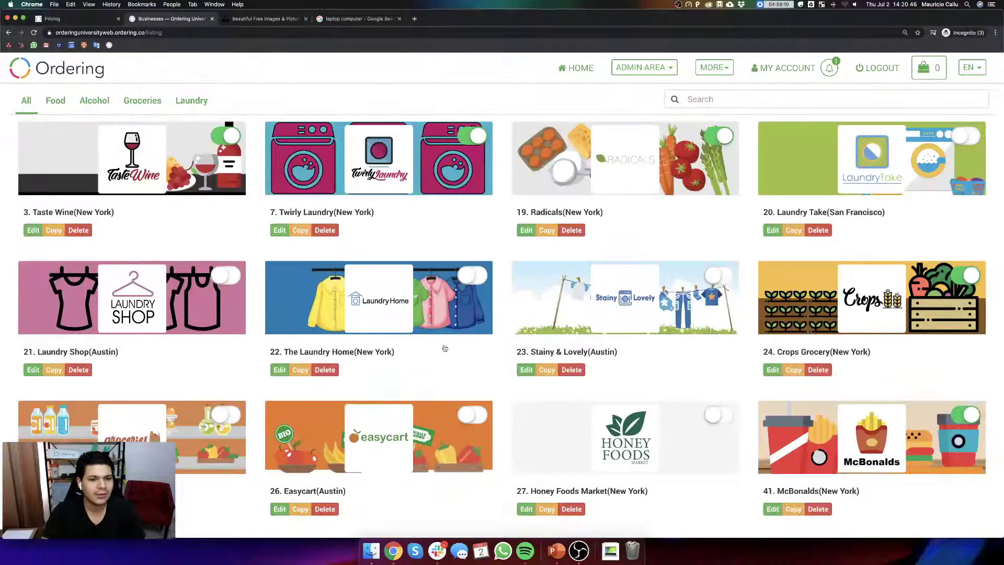
scroll(444, 347, down, 10)
click(345, 360)
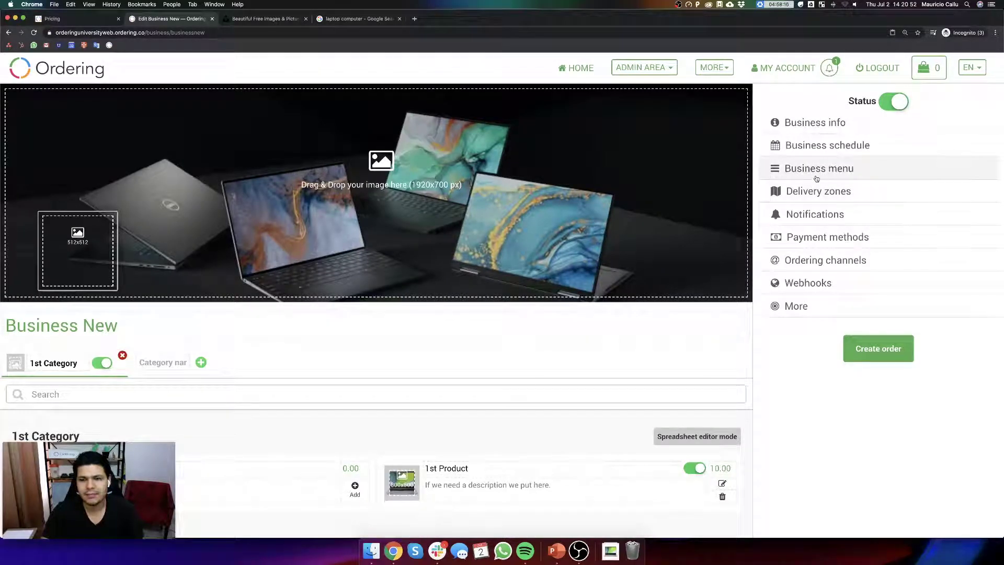
- Check Business New's Business menu settings, then start a new browser tab
click(817, 174)
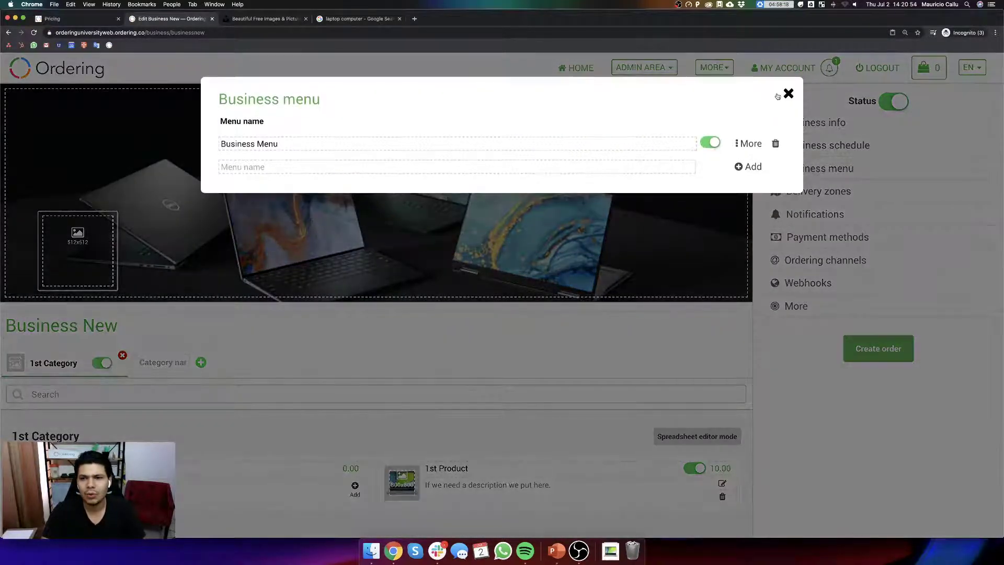
click(787, 94)
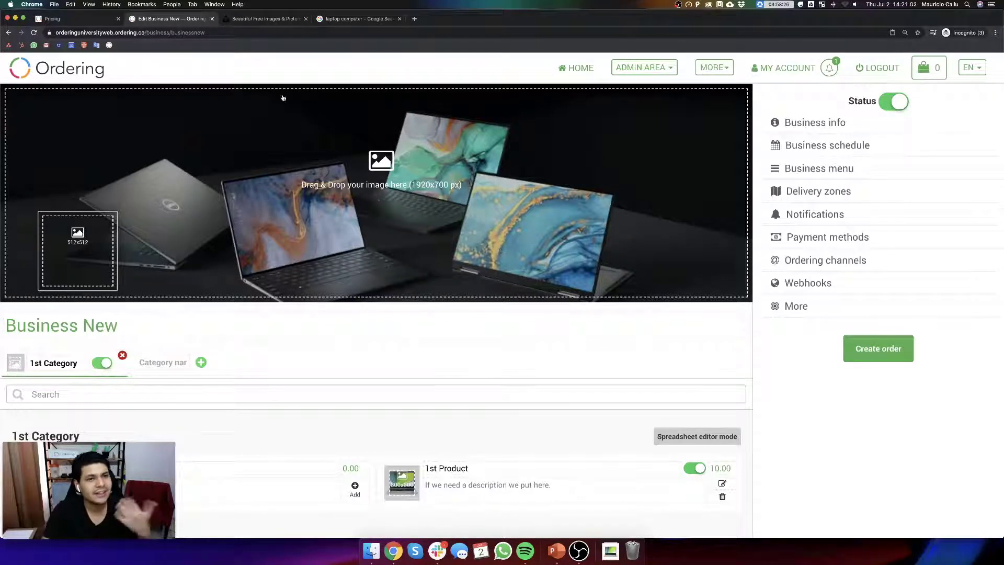
click(414, 18)
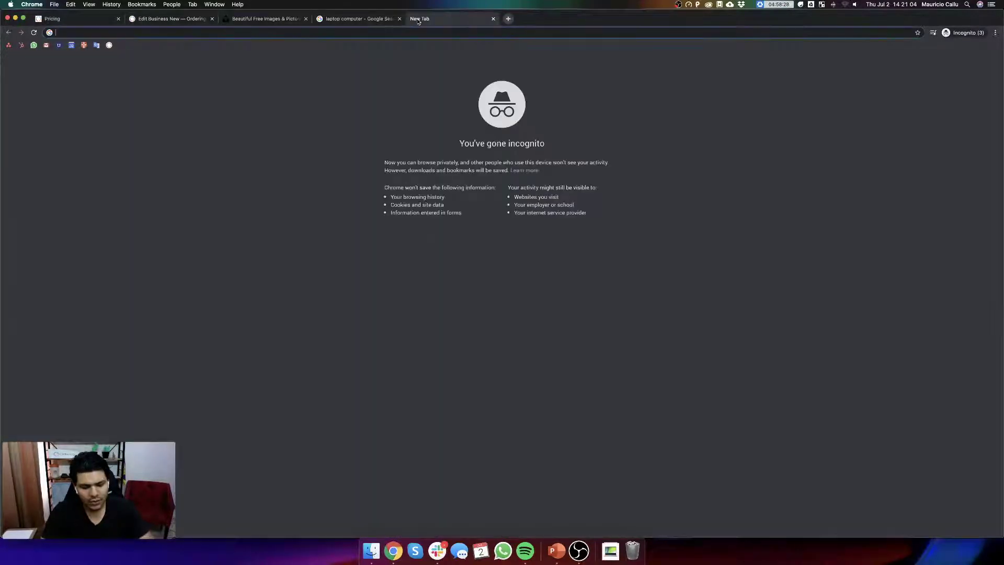
- Load the my.ordering.co login page in the new tab and return to the business tab
text(my.ordering.co/login)
key(Return)
key(super+2)
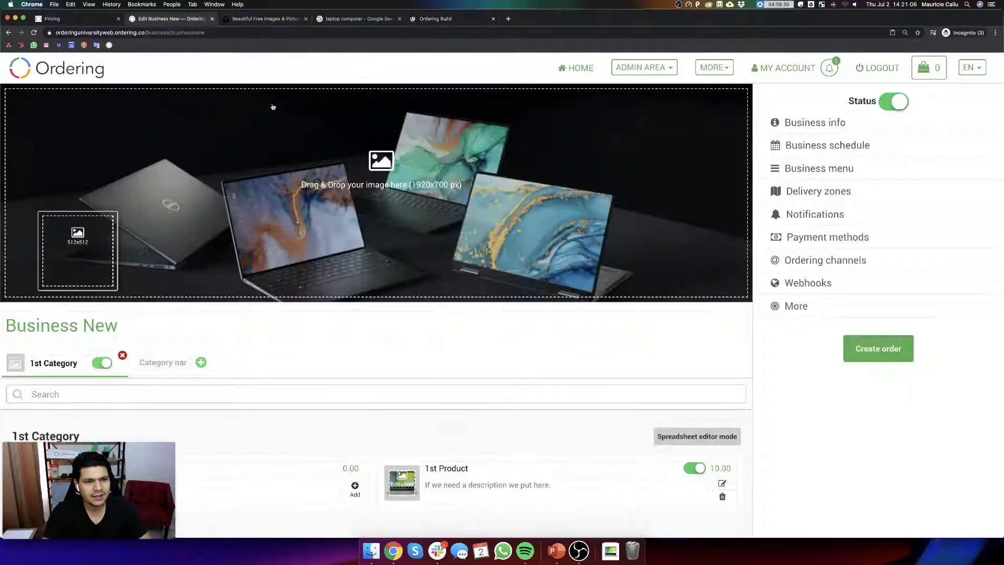
- Log out of the university website and go to its login page
click(878, 68)
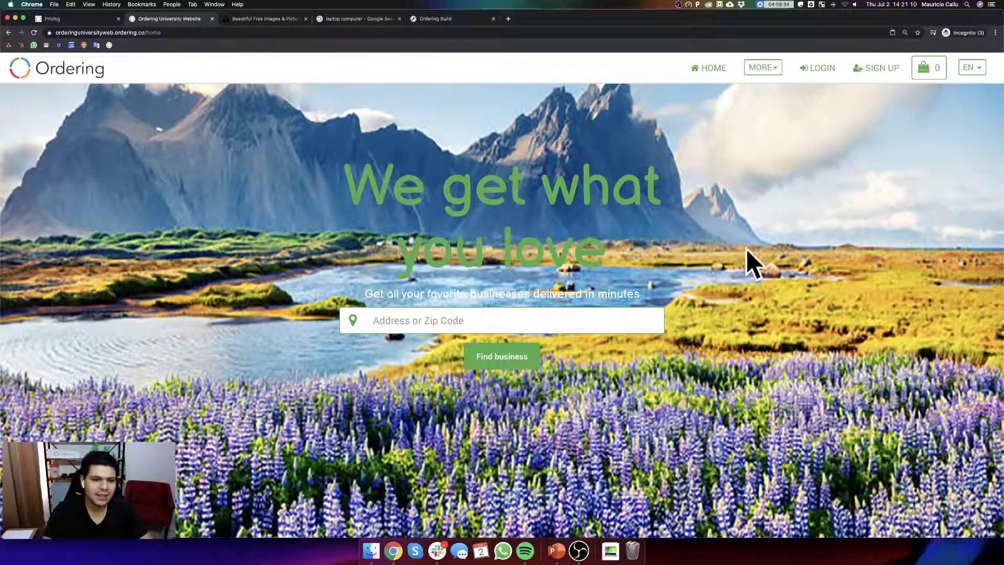
scroll(254, 306, down, 2)
scroll(255, 306, down, 5)
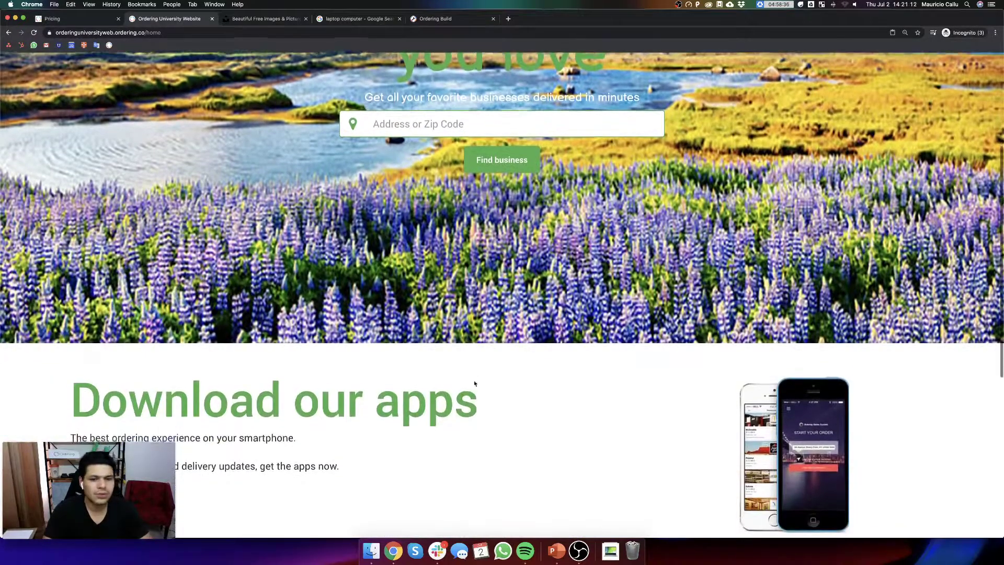
scroll(472, 381, up, 6)
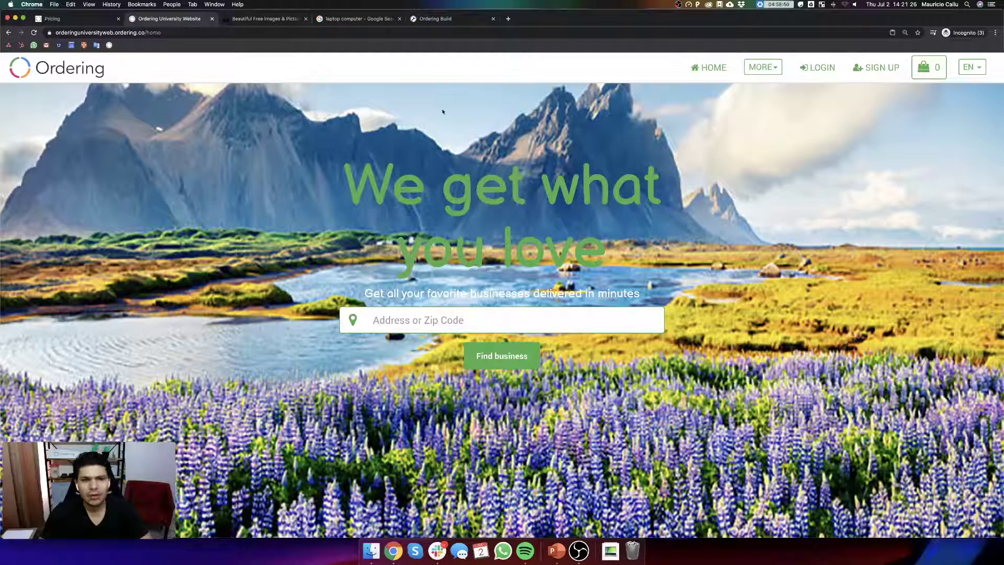
click(818, 67)
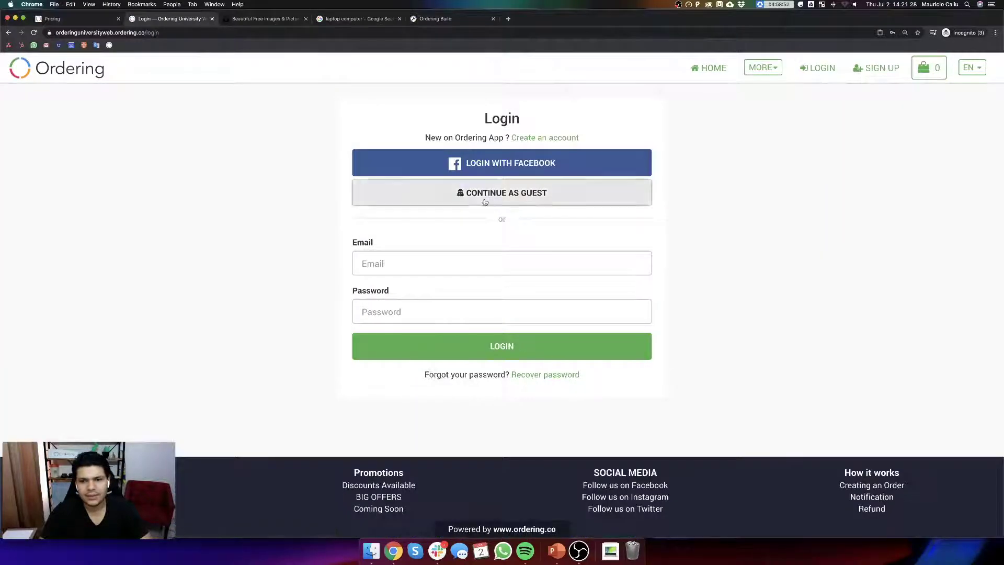
- Sign in with the admin account's email and password
click(378, 259)
text(supe)
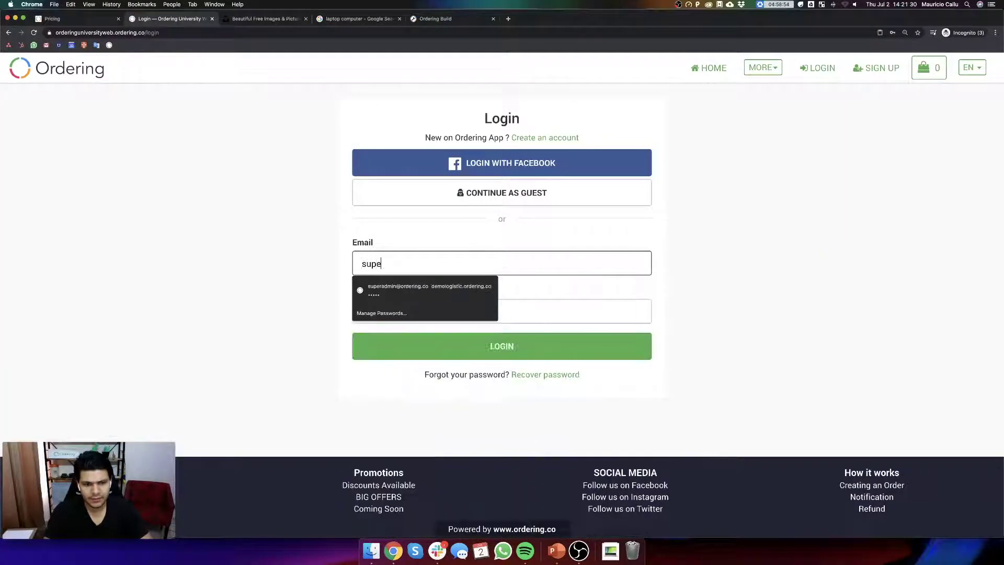
text(r)
key(super+a)
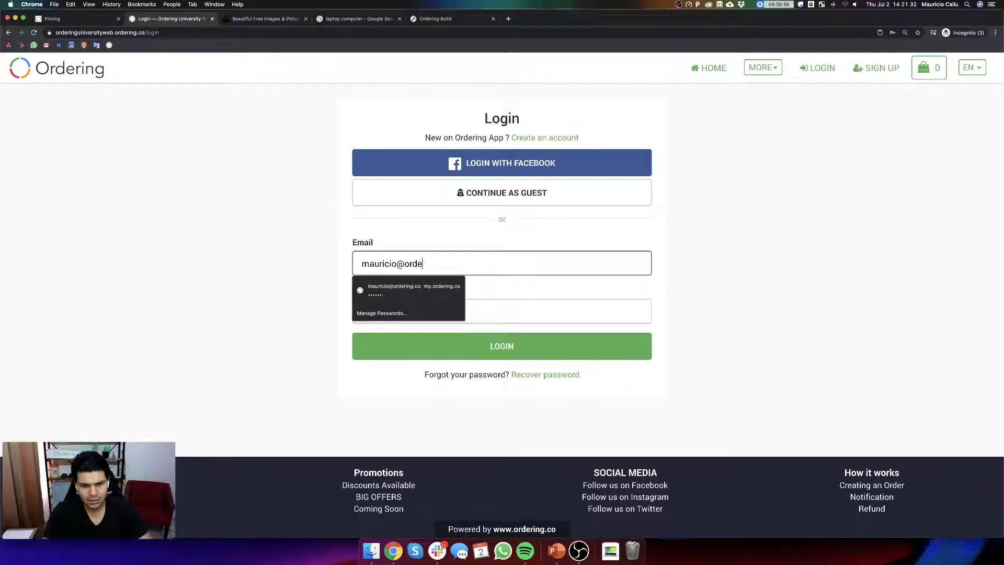
key(Tab)
text(****)
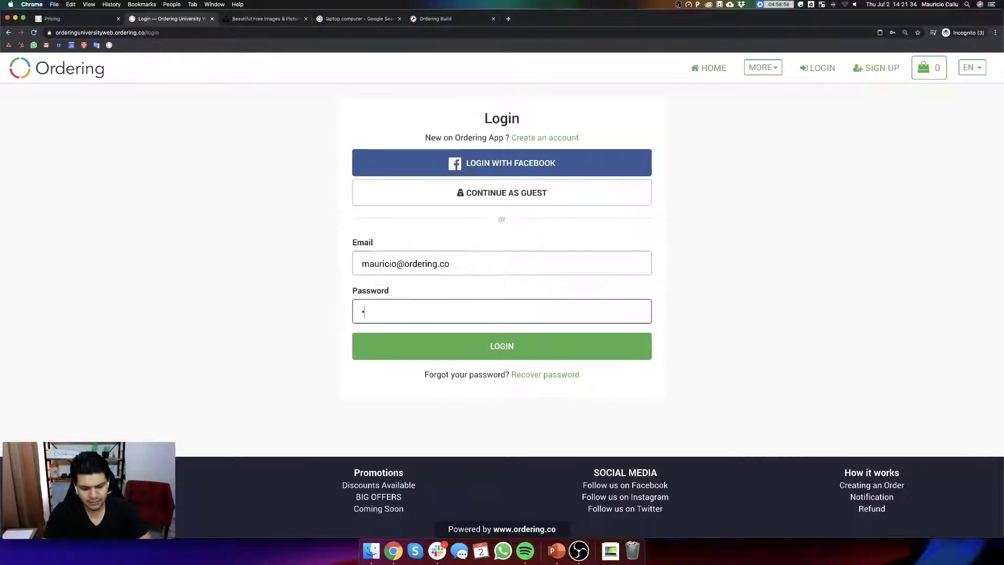
text(****)
key(Return)
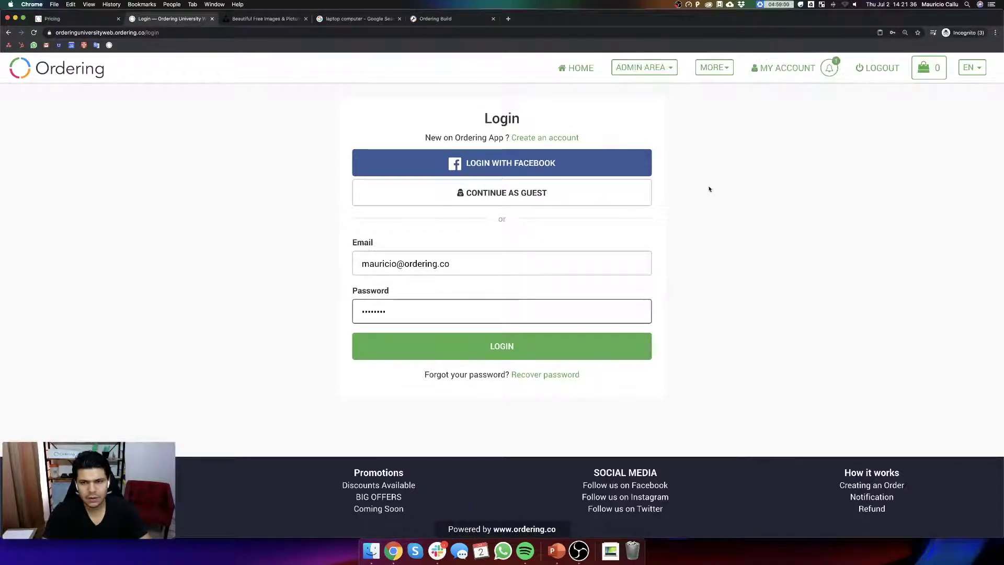
- Open Countries/Cities from Admin Area > More
click(653, 72)
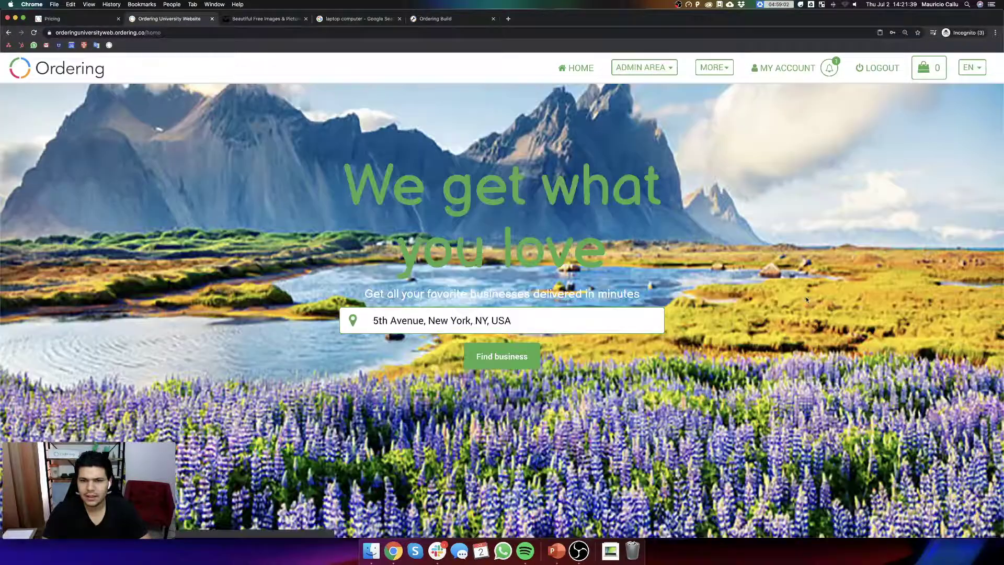
click(635, 72)
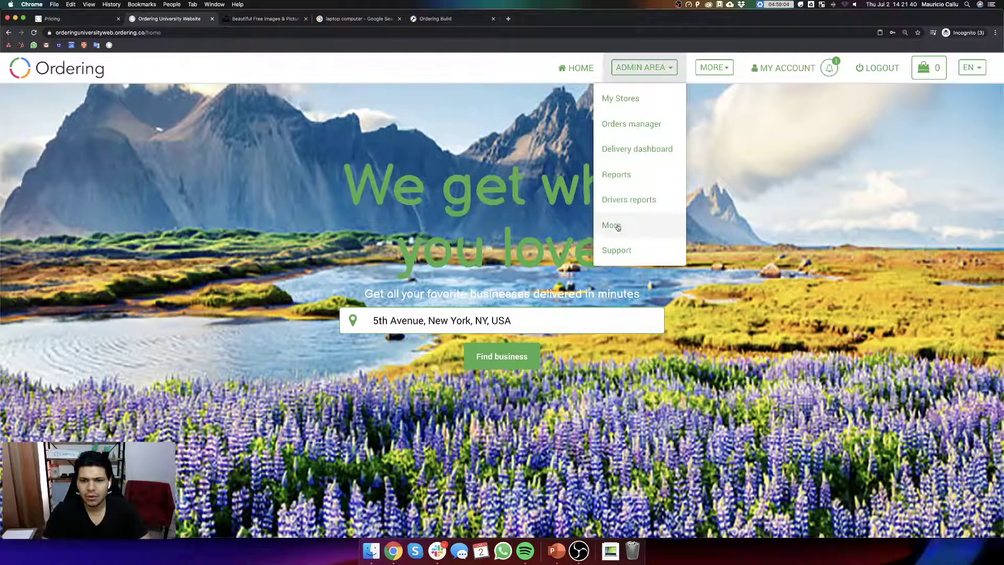
click(657, 226)
click(87, 119)
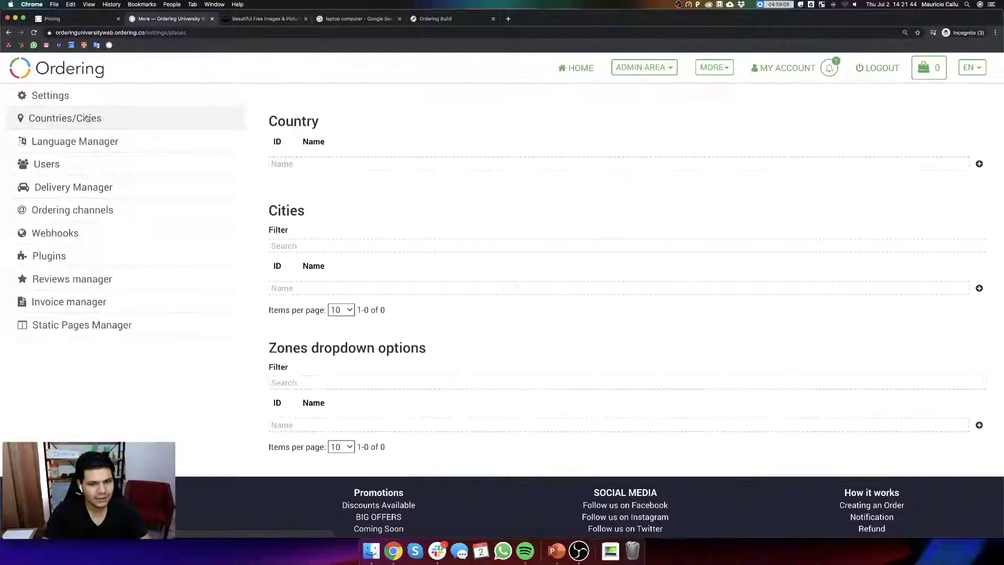
scroll(529, 247, down, 3)
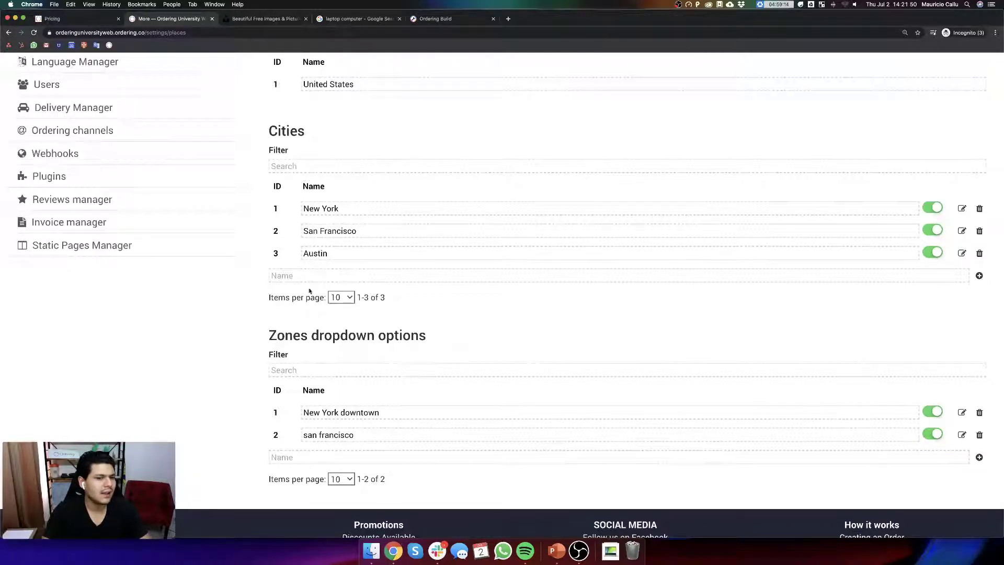
click(355, 276)
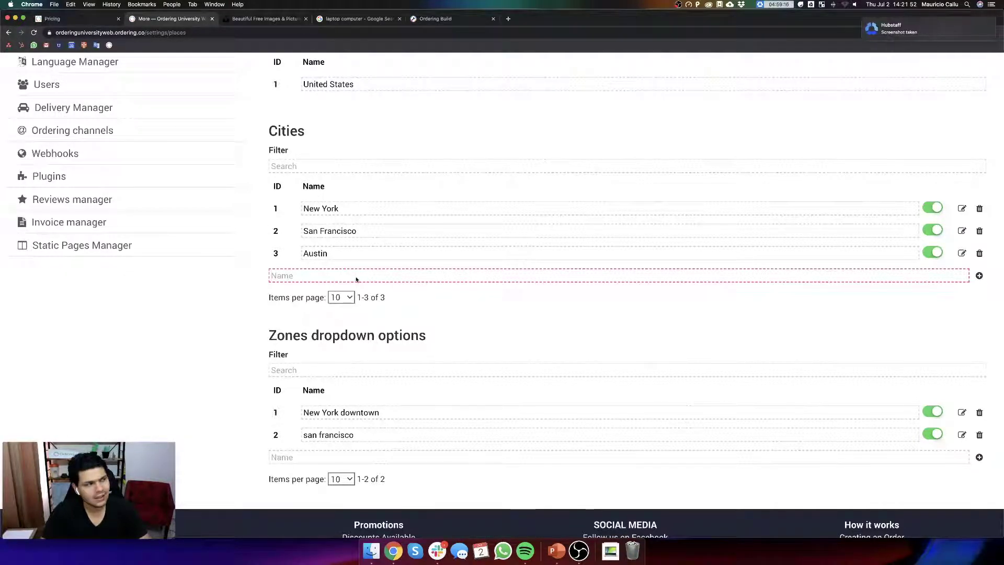
text(New City)
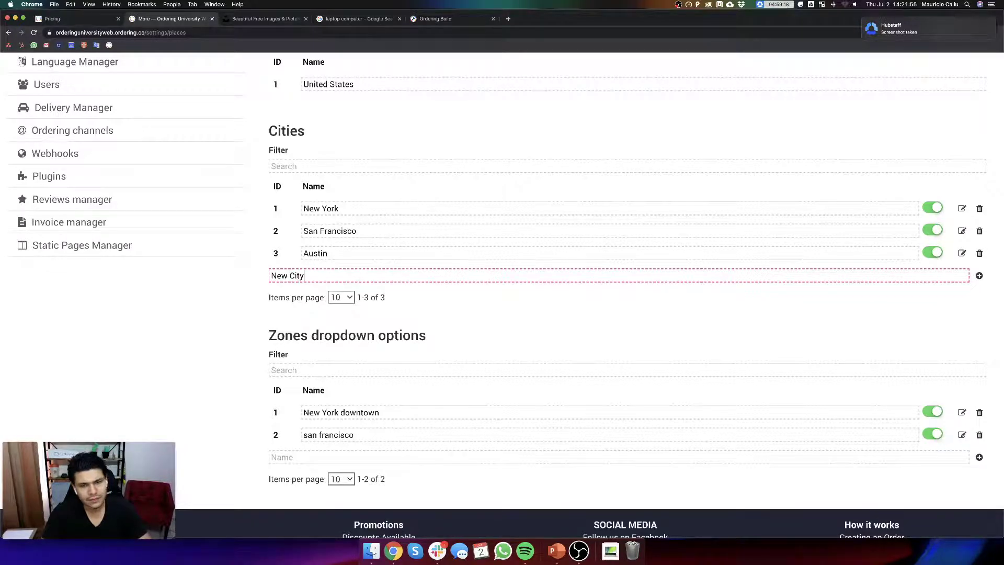
key(Return)
click(278, 174)
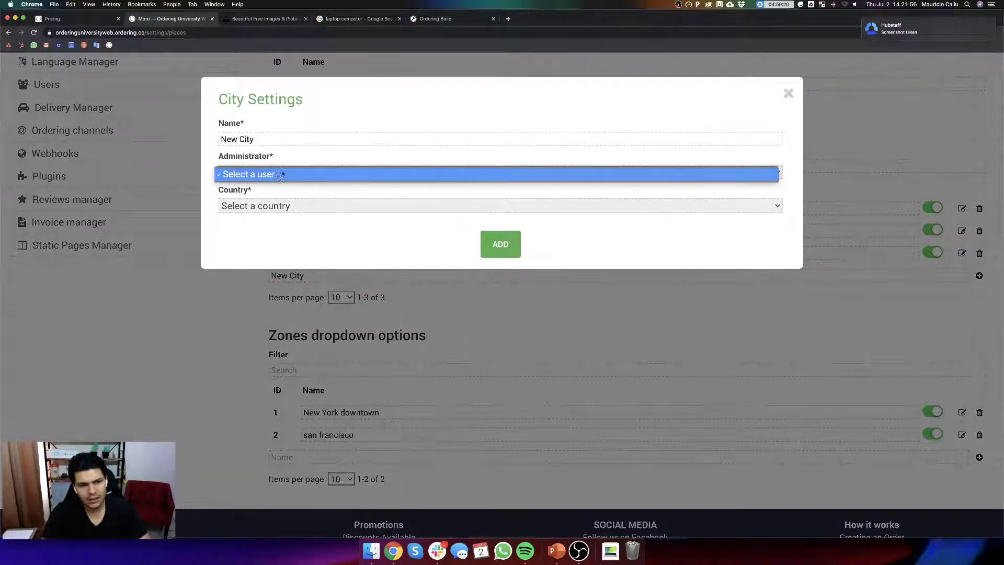
click(277, 175)
click(323, 206)
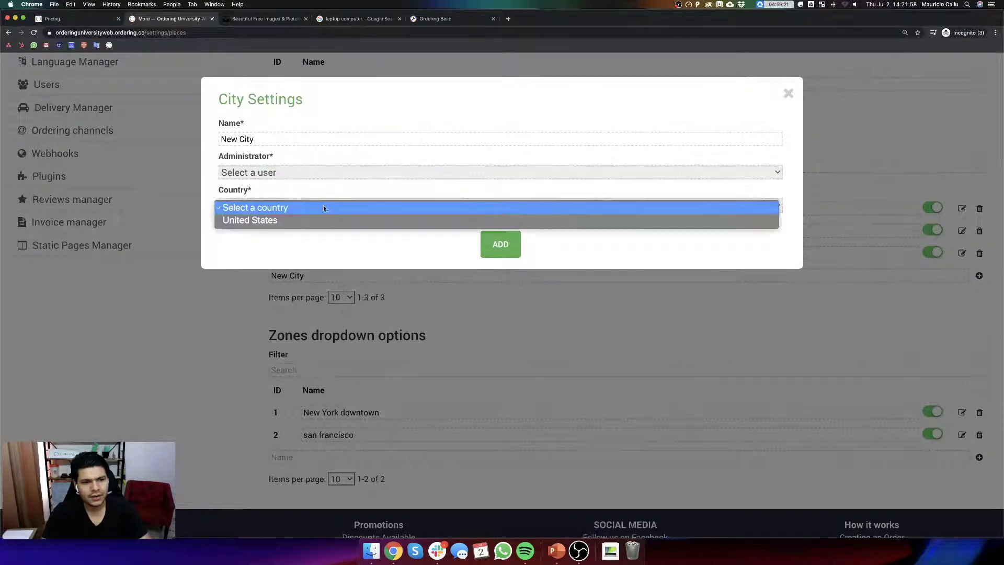
click(300, 219)
click(286, 173)
click(286, 172)
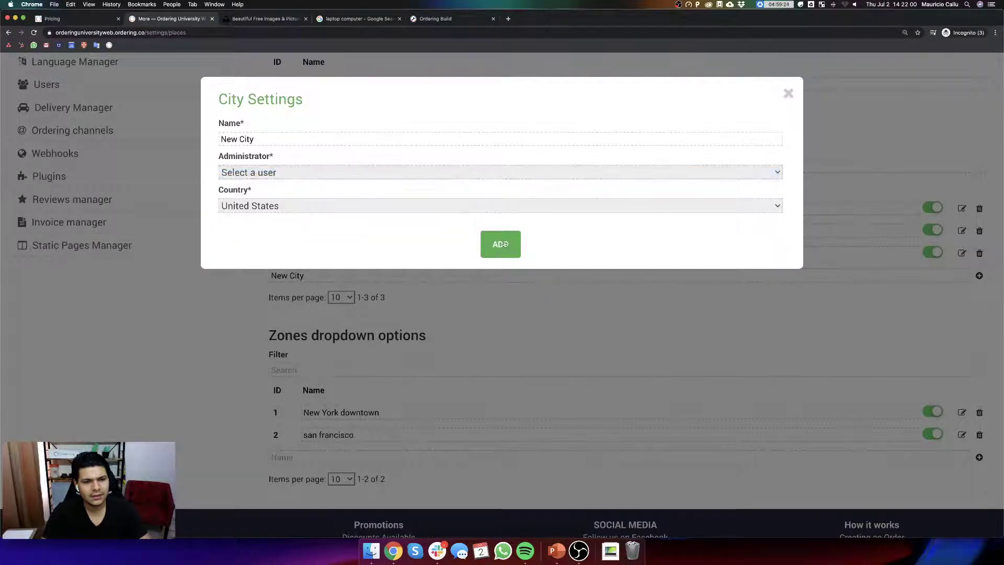
click(490, 240)
click(492, 320)
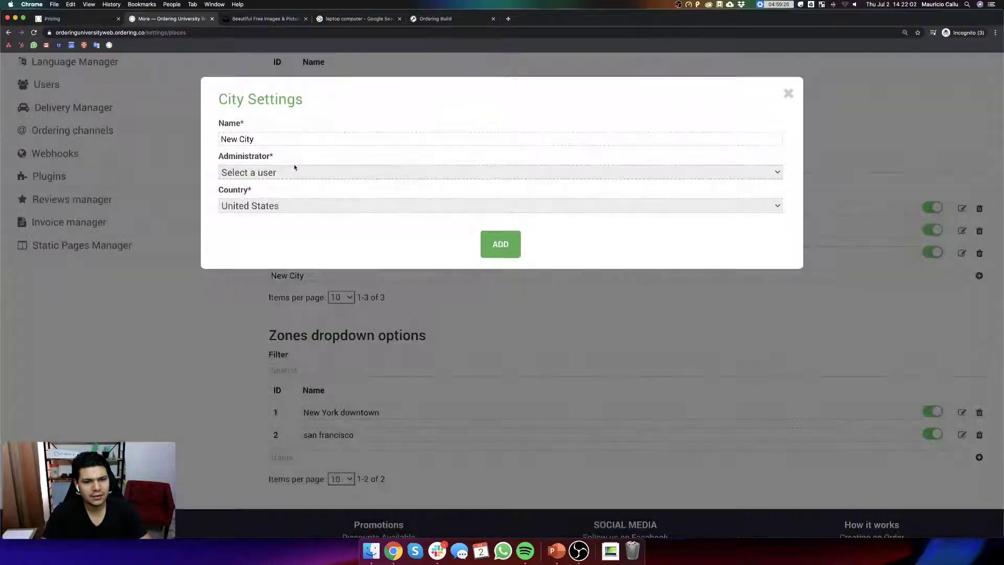
click(319, 172)
click(788, 93)
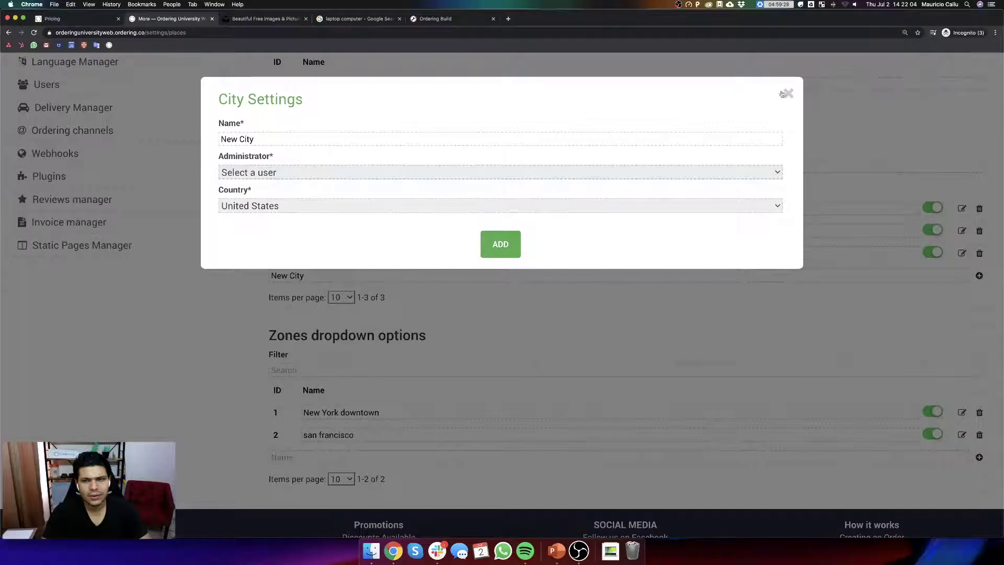
click(788, 93)
click(196, 34)
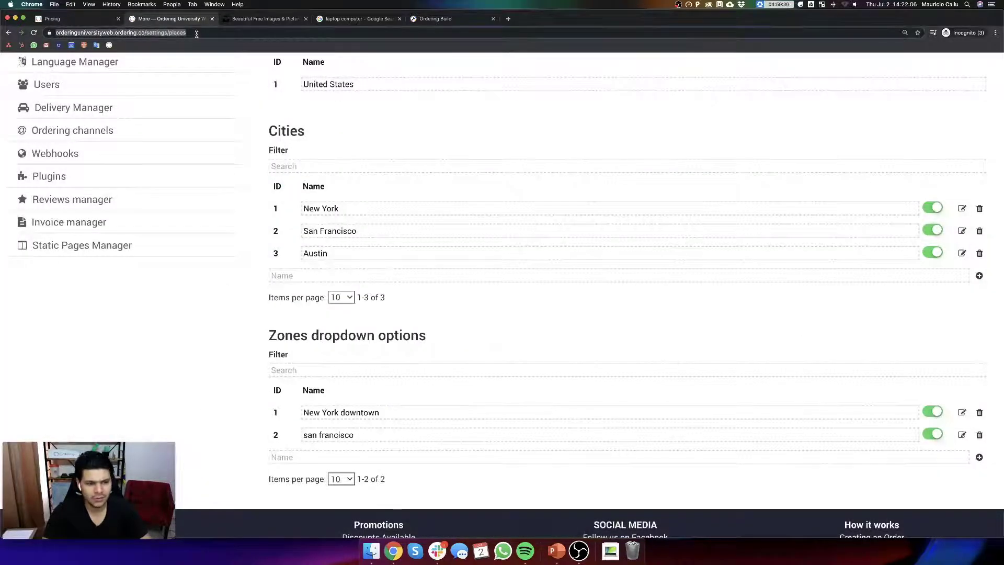
text(orderingweb)
- Load orderingweb.ordering.co and open its Countries/Cities settings
key(Return)
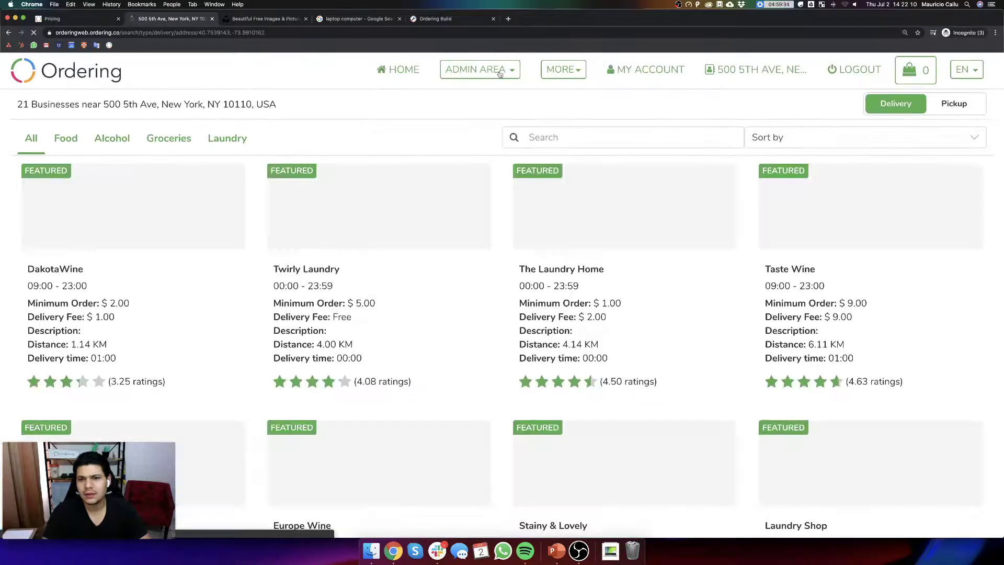
click(475, 70)
click(466, 254)
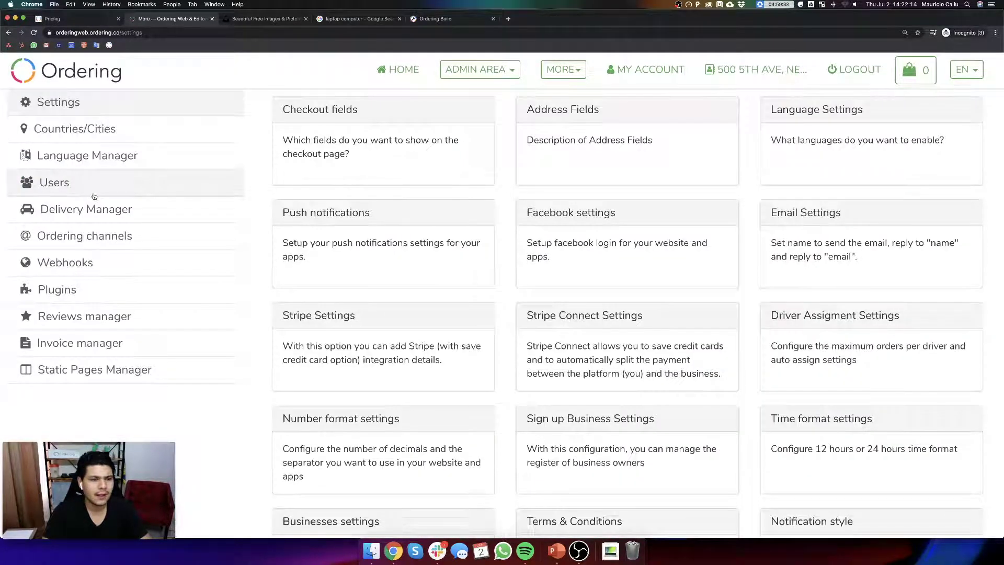
click(99, 128)
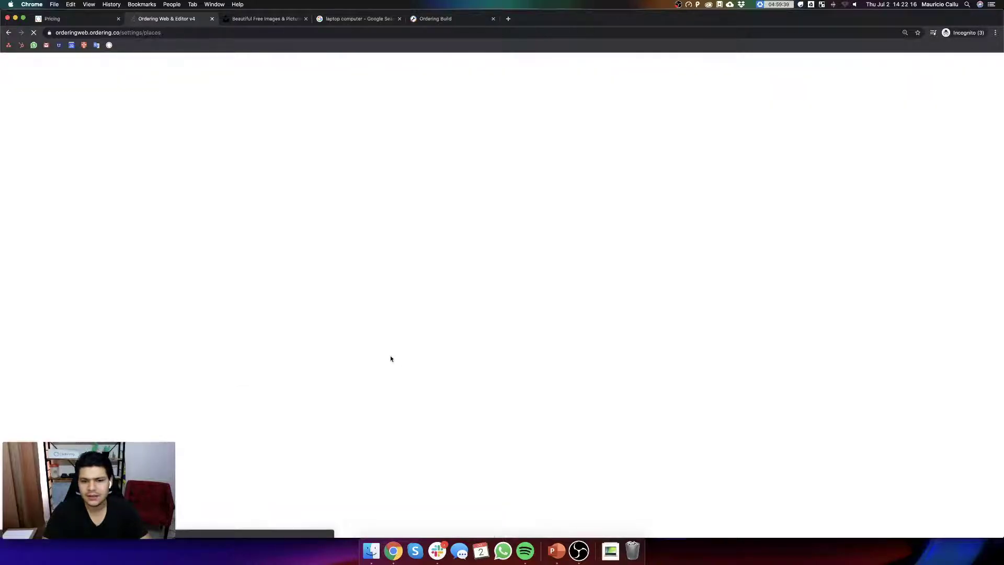
- Add 'New city' to Cities with the only administrator and United States as country
scroll(361, 413, down, 2)
click(326, 346)
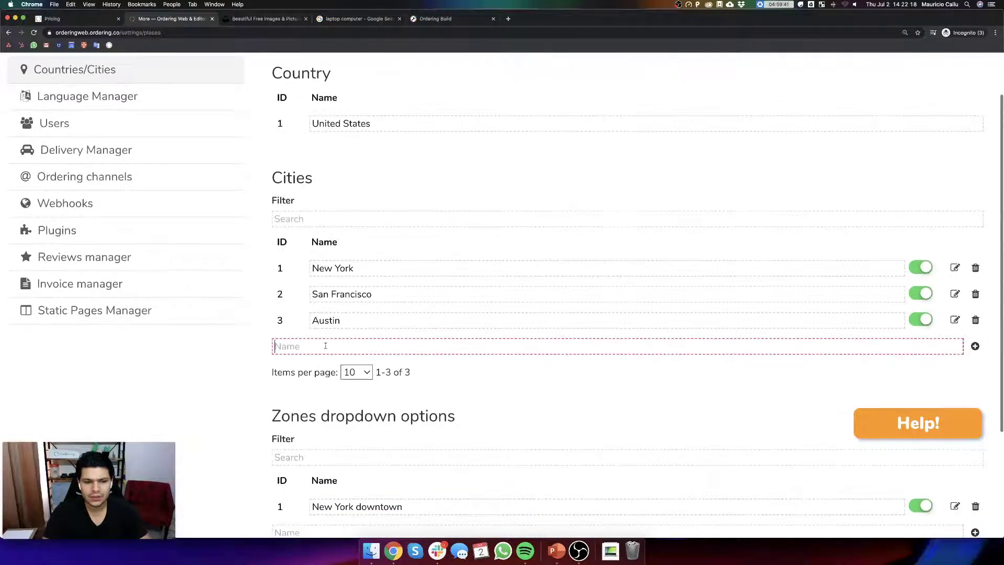
text(New city)
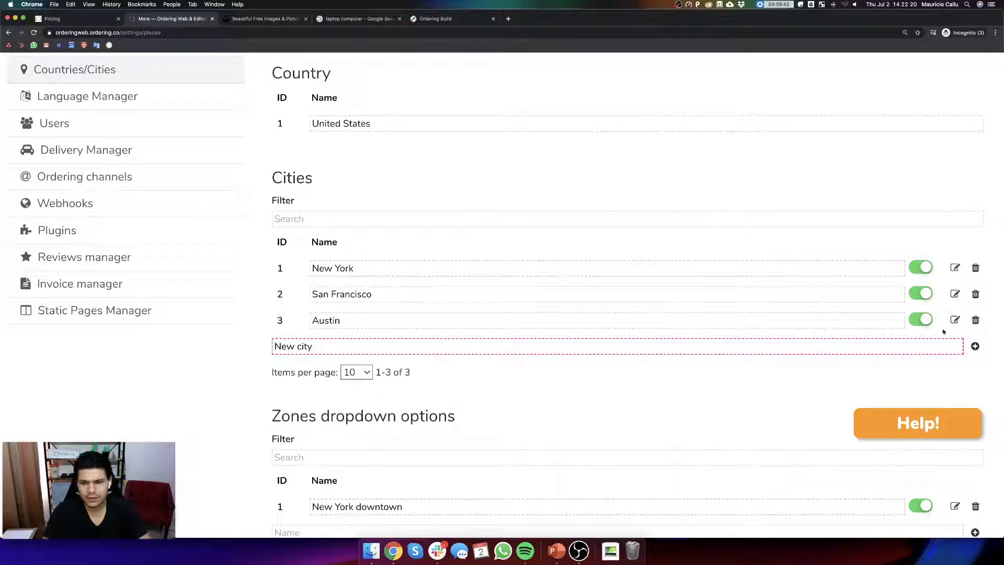
click(976, 346)
click(358, 188)
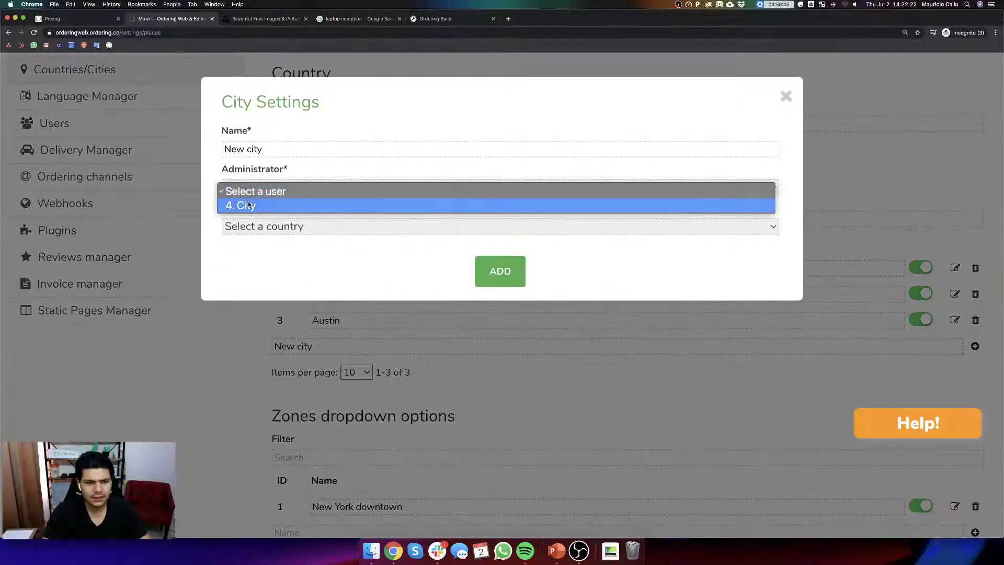
click(358, 205)
click(358, 226)
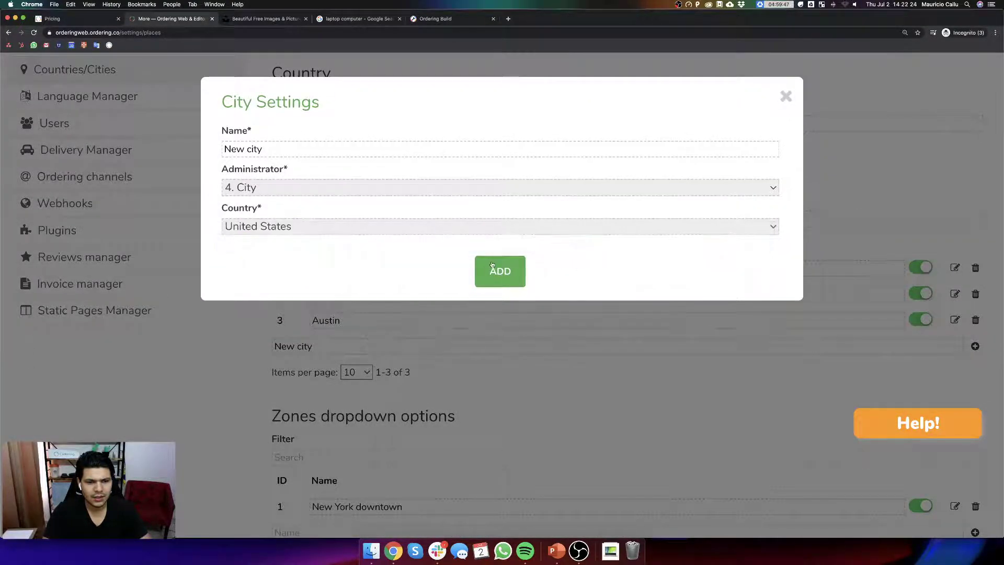
click(497, 271)
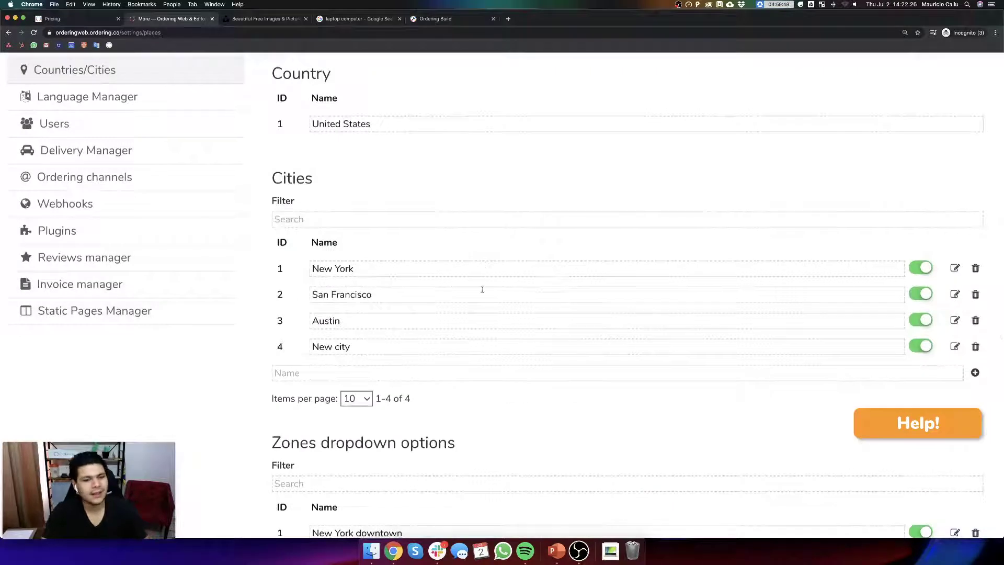
scroll(481, 287, up, 2)
click(480, 70)
- Verify New city appears in Taste Wine's Business location City list, keeping New York, then go to Ordering Build
click(460, 107)
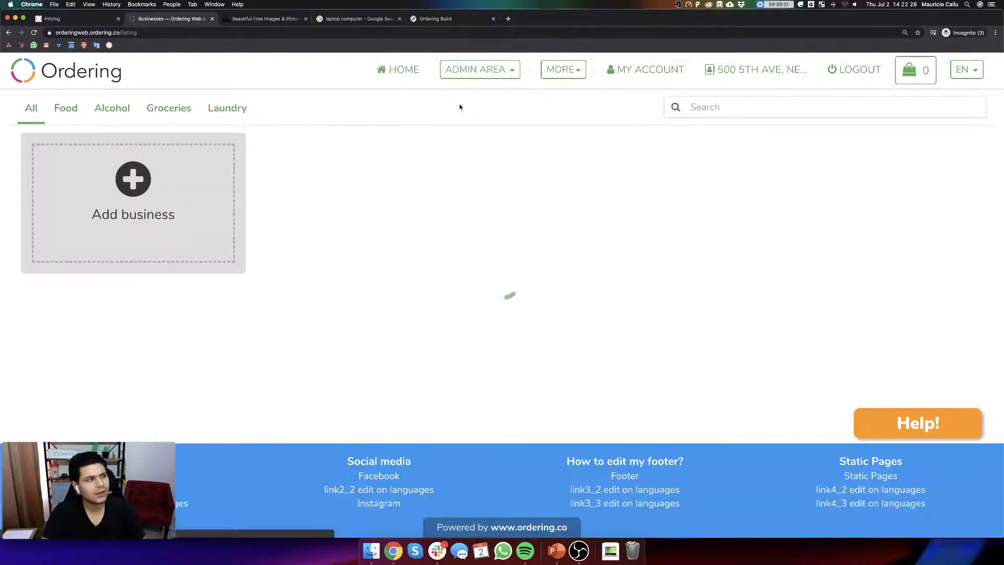
click(149, 193)
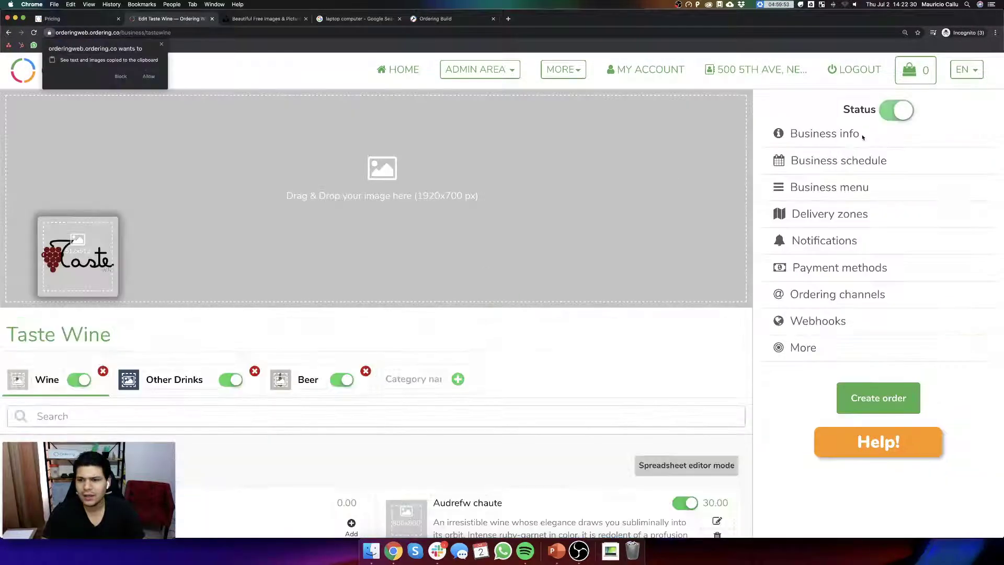
click(840, 137)
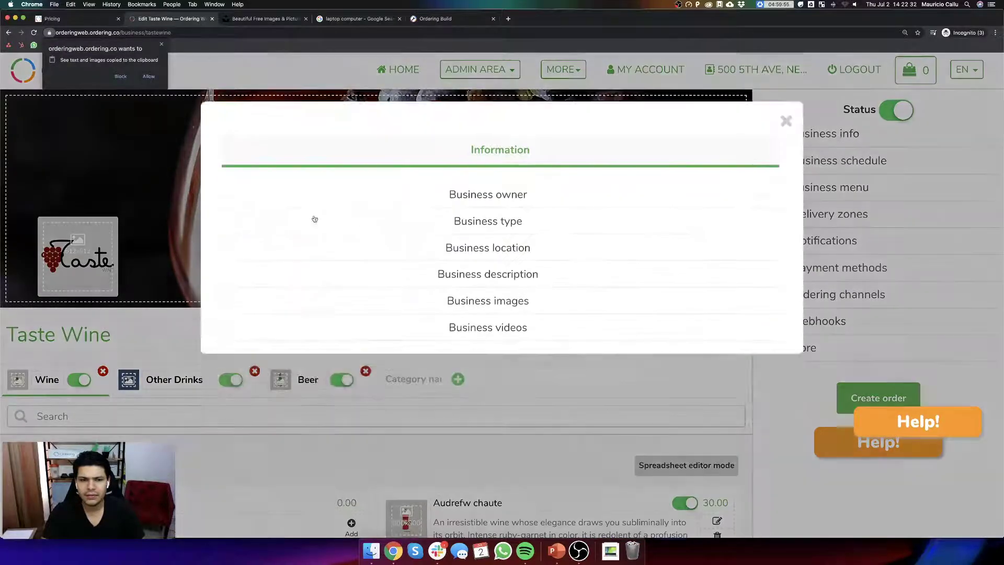
click(497, 236)
click(272, 286)
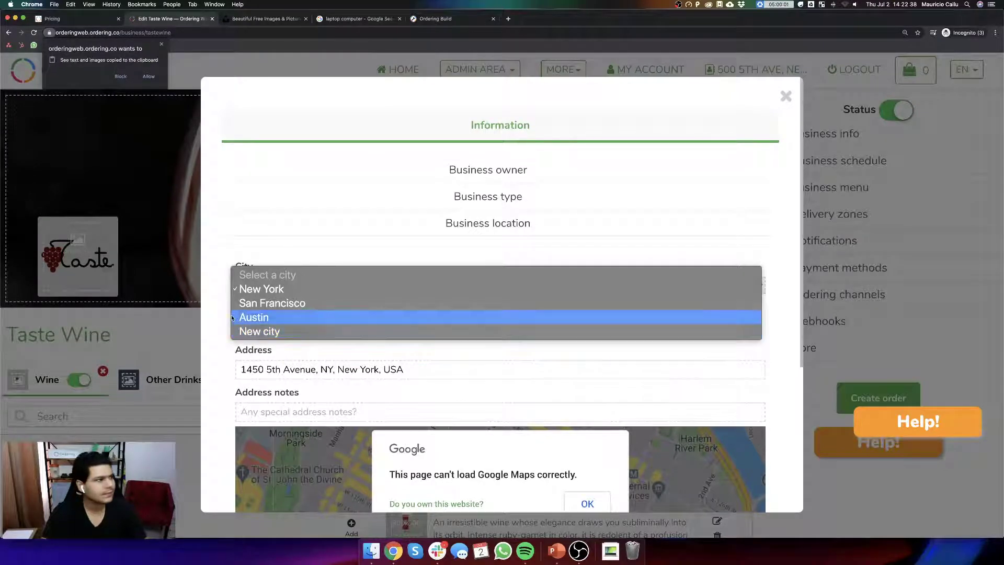
click(147, 74)
click(786, 95)
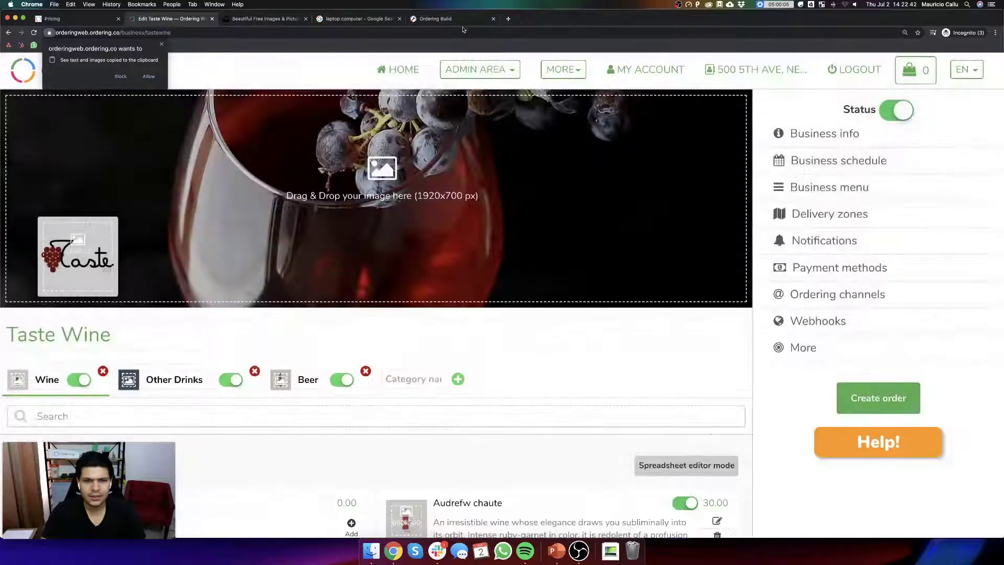
click(482, 21)
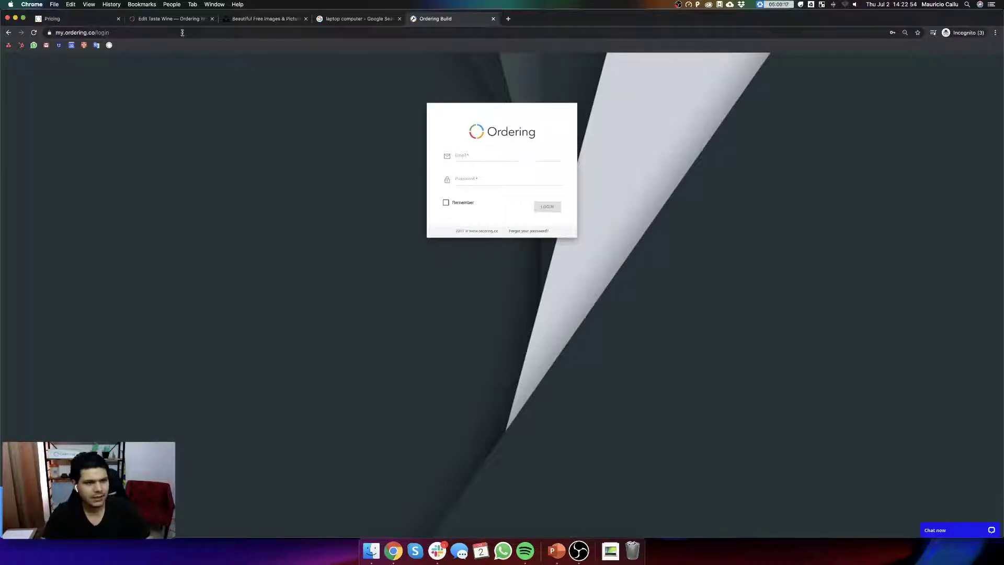
- Log out of the Taste Wine business site
click(170, 18)
key(super+plus)
key(super+plus)
key(super+plus)
key(super+plus)
key(super+plus)
key(super+plus)
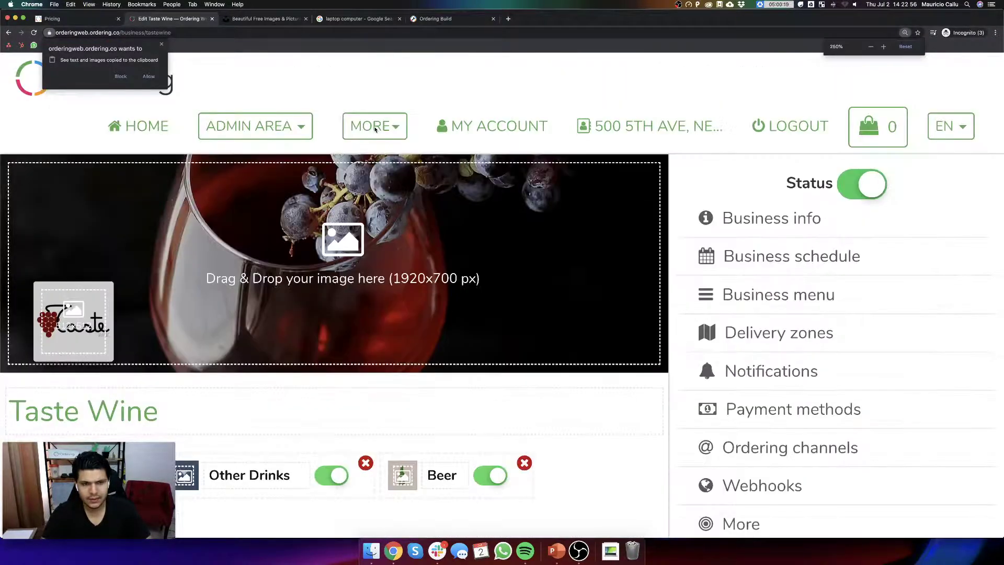
key(super+minus)
key(super+minus)
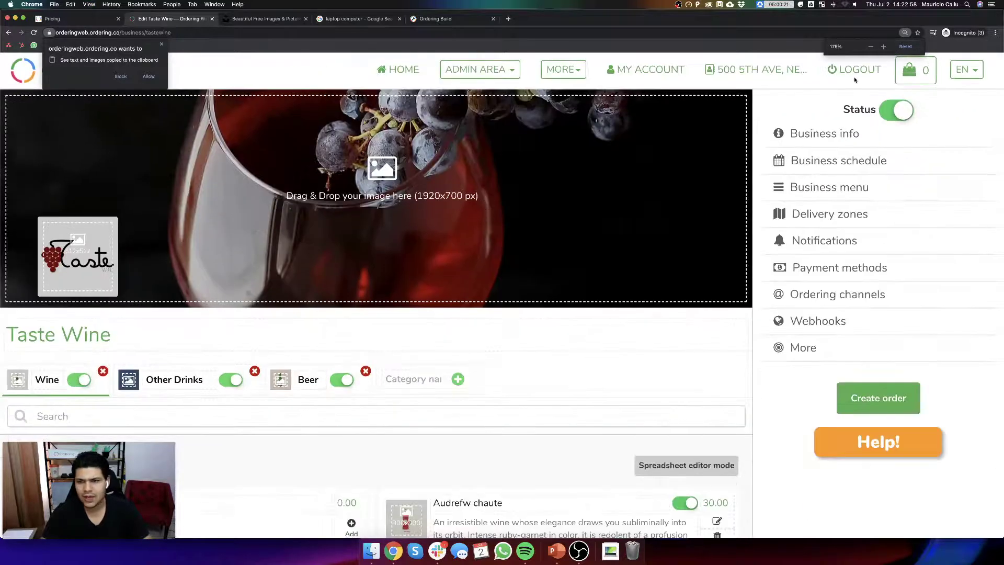
click(855, 79)
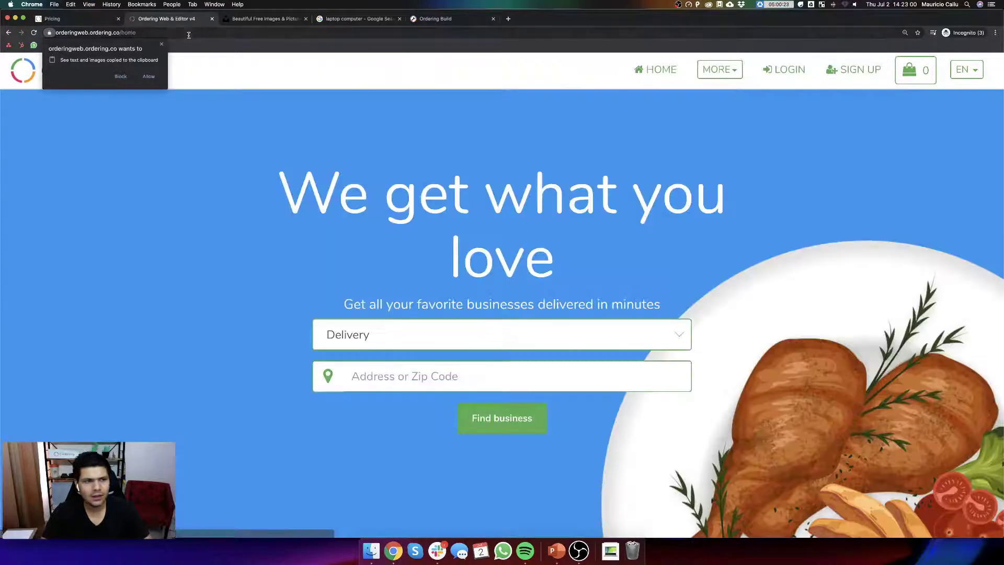
- Load the orderinguniversityweb.ordering.co homepage in that tab
click(191, 34)
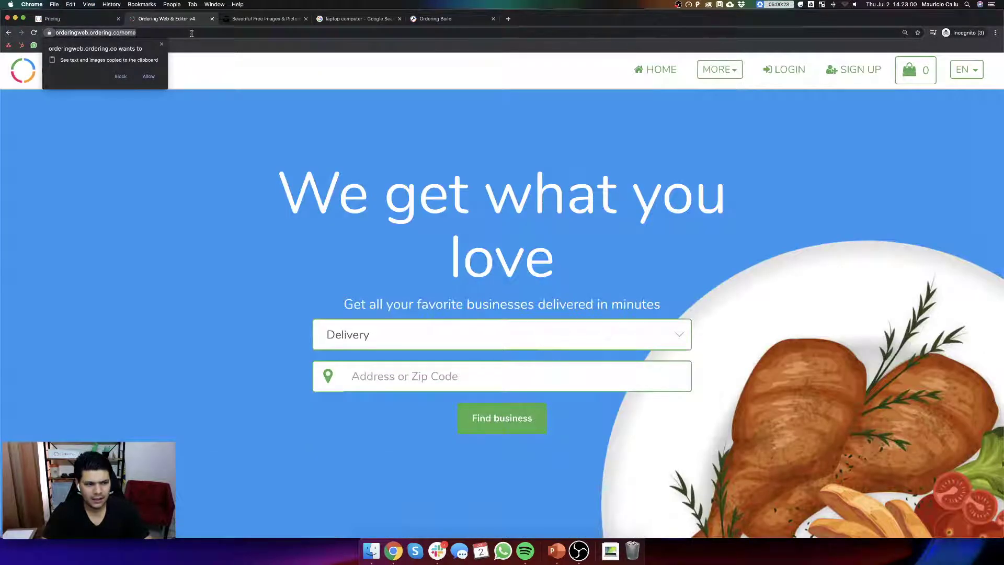
text(orderinguniversity)
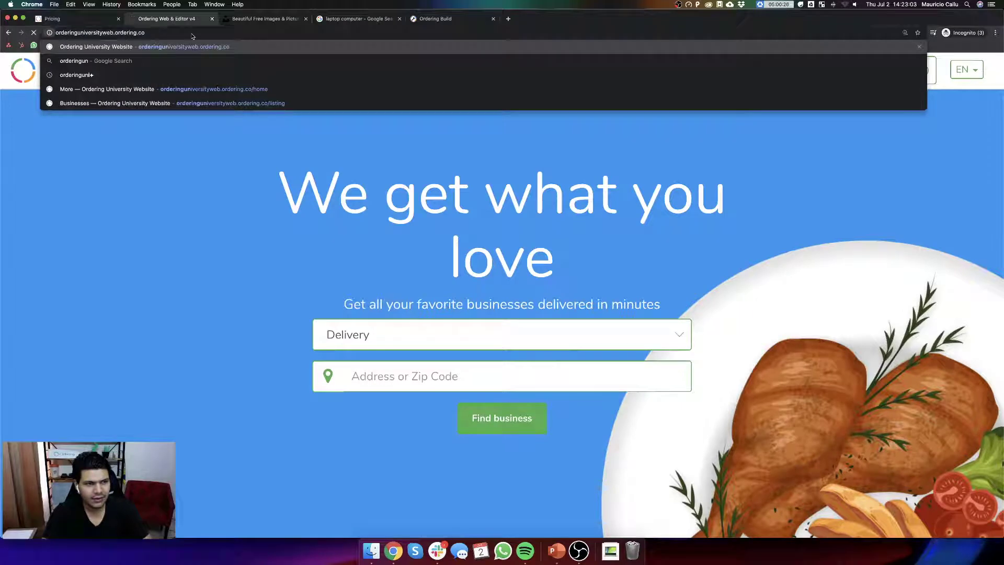
key(Return)
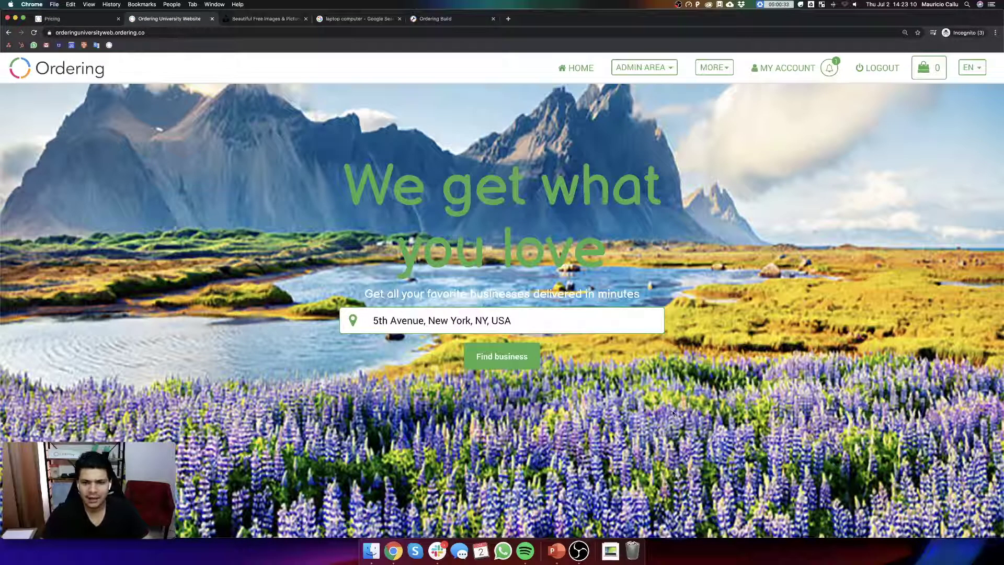
- Log in to Ordering Build at my.ordering.co with the account email and password
click(426, 21)
click(471, 158)
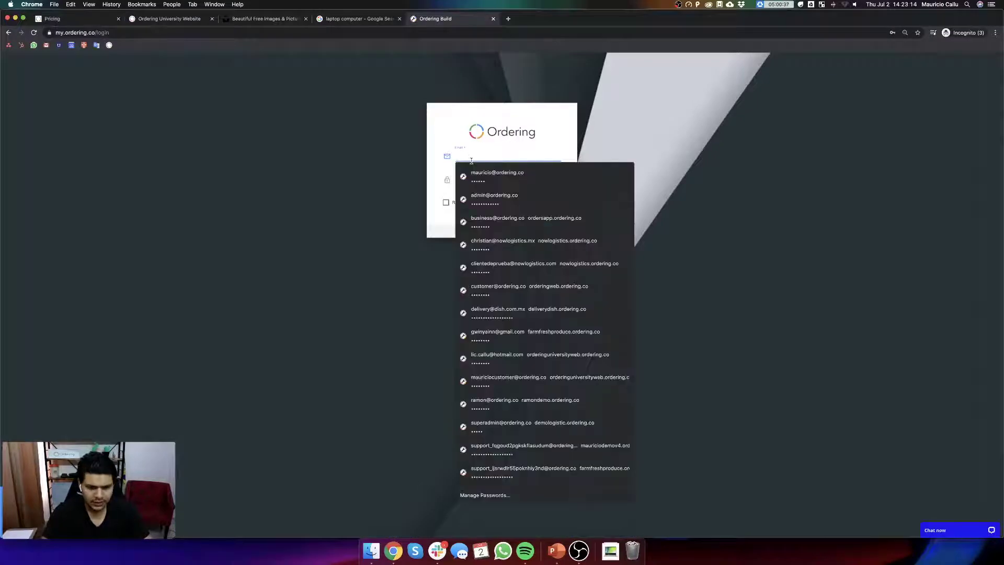
text(mau)
key(Down)
key(Return)
key(Return)
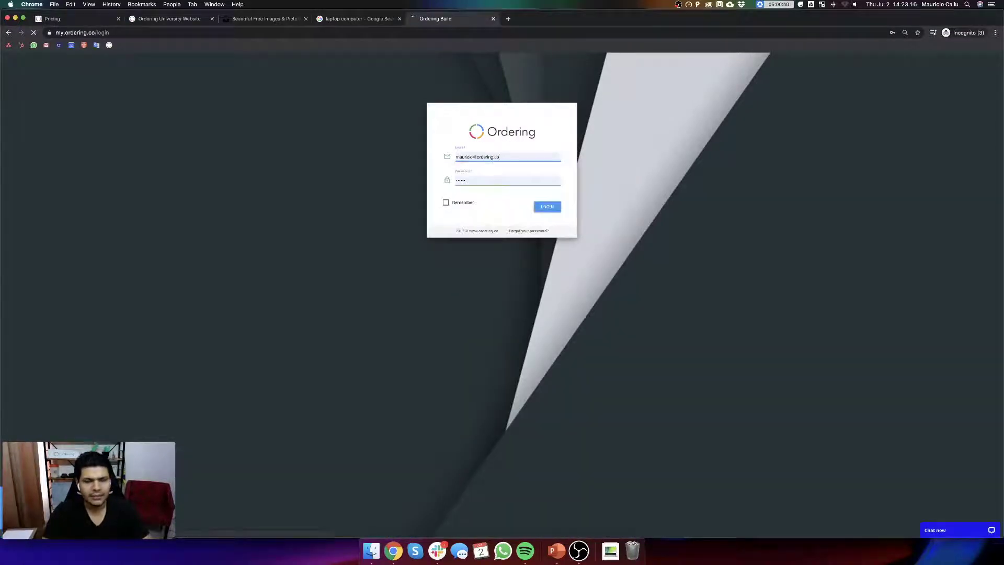
key(super+plus)
key(super+plus)
key(super+plus)
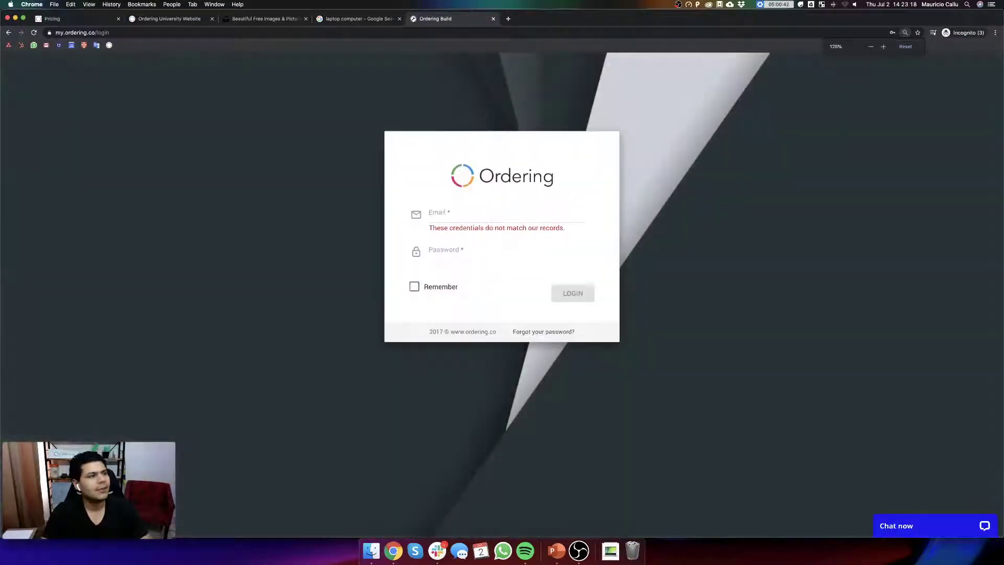
click(463, 215)
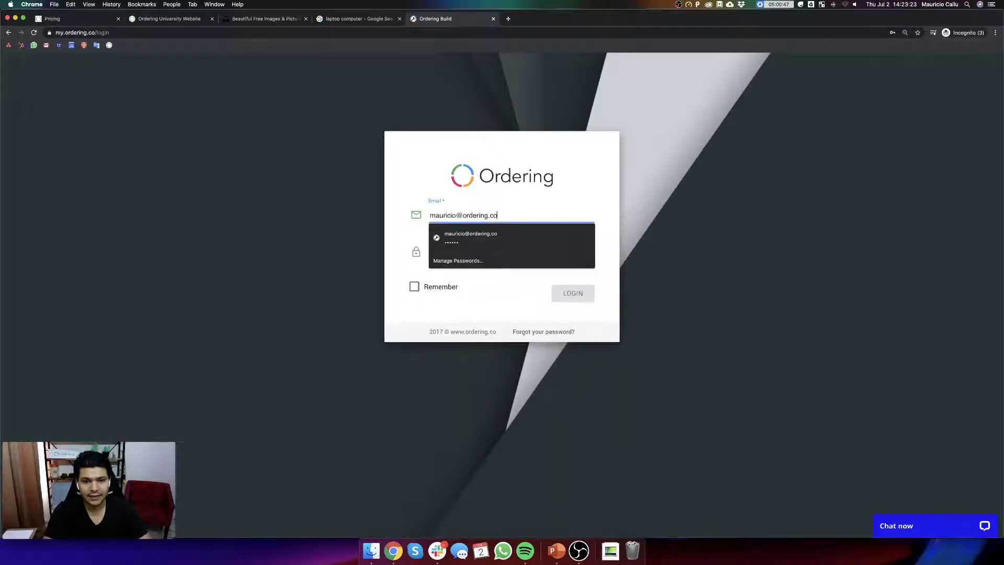
key(Tab)
text(123)
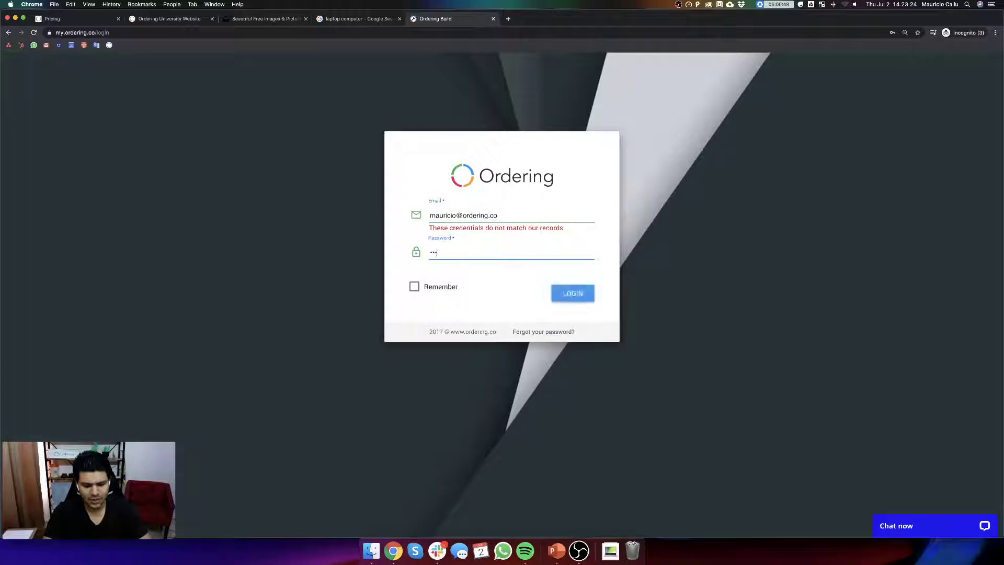
text(4567)
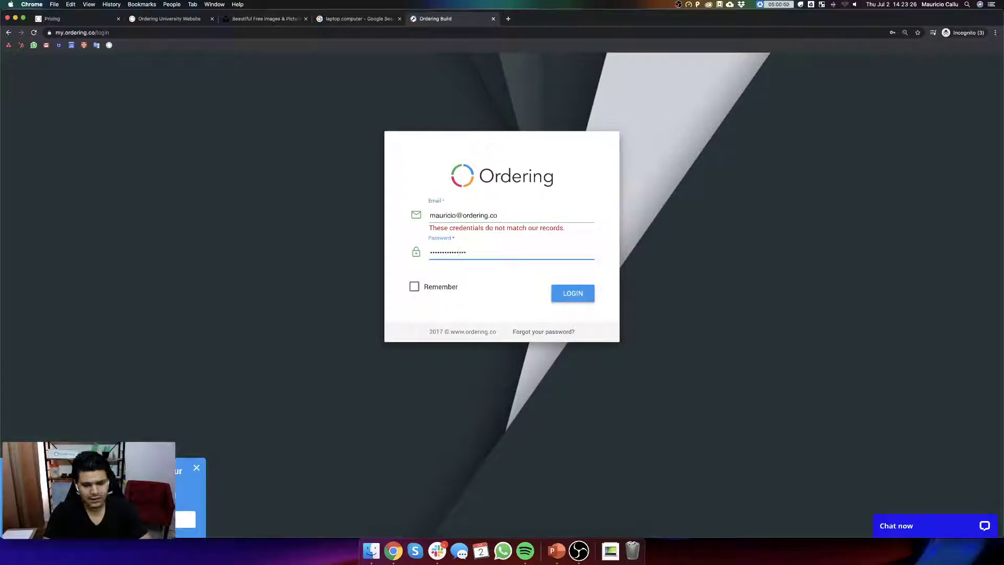
key(Return)
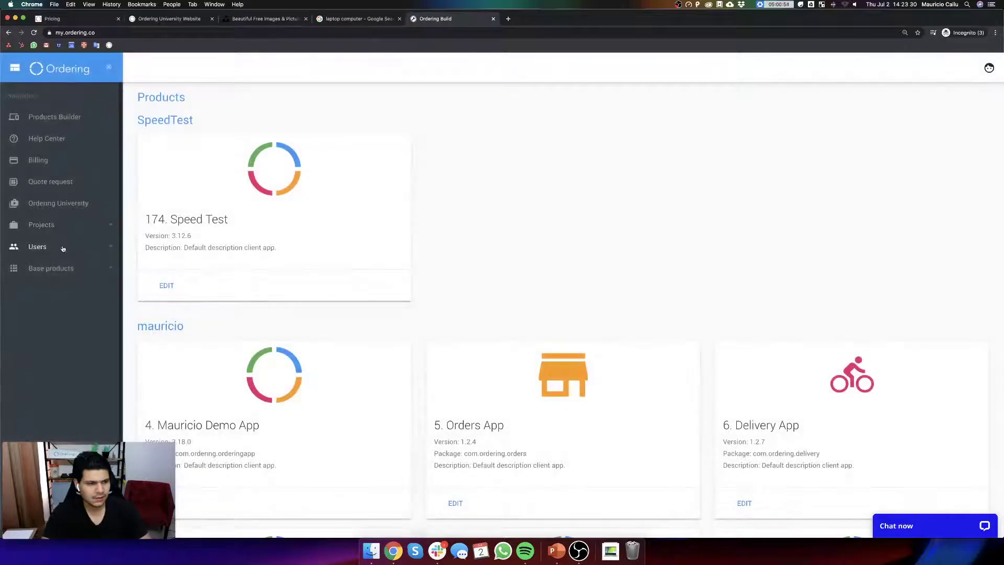
- Check Users > List and Products Builder for apps 2871–2874, then return to the University Website tab
click(27, 249)
click(87, 262)
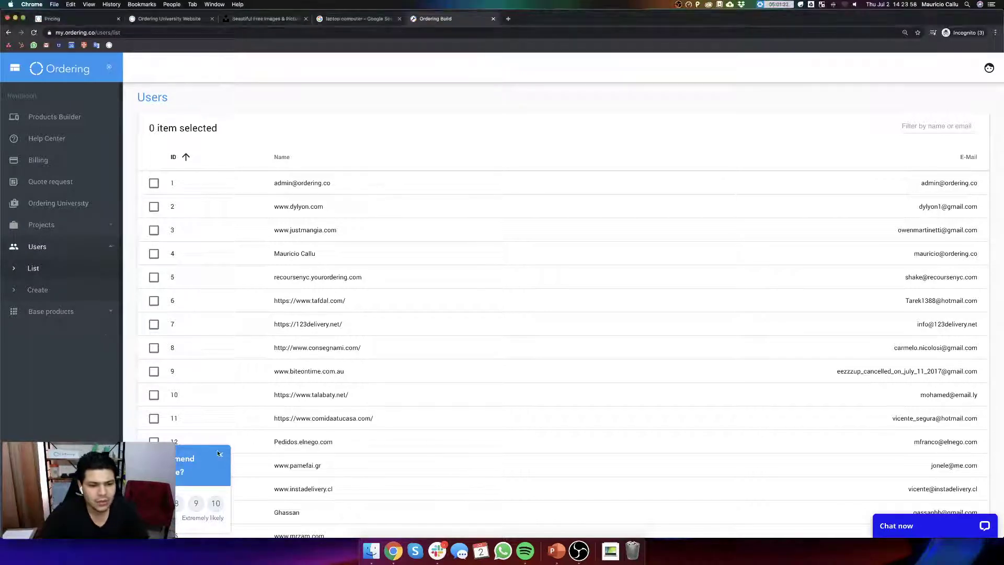
click(66, 116)
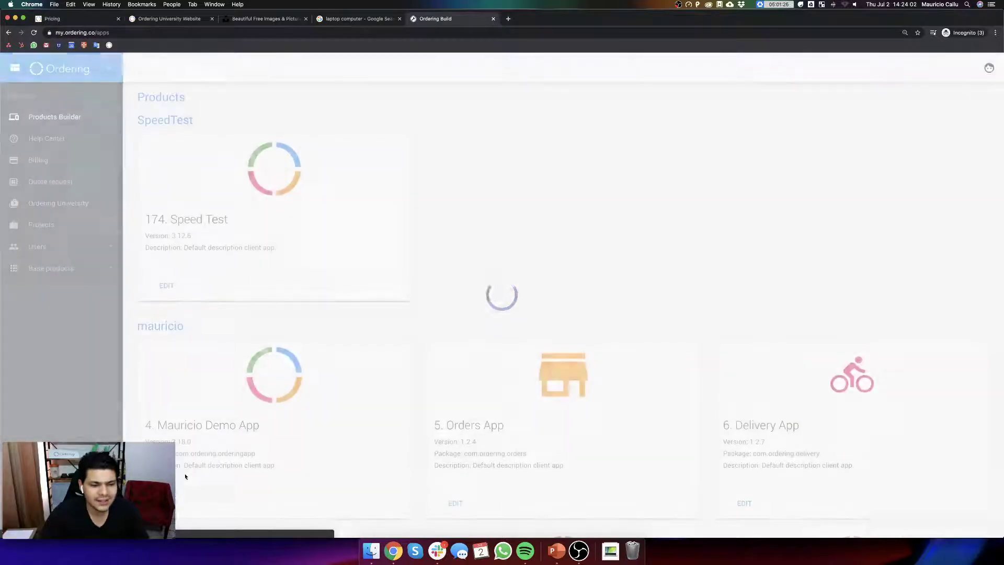
scroll(630, 347, down, 2)
scroll(629, 347, down, 15)
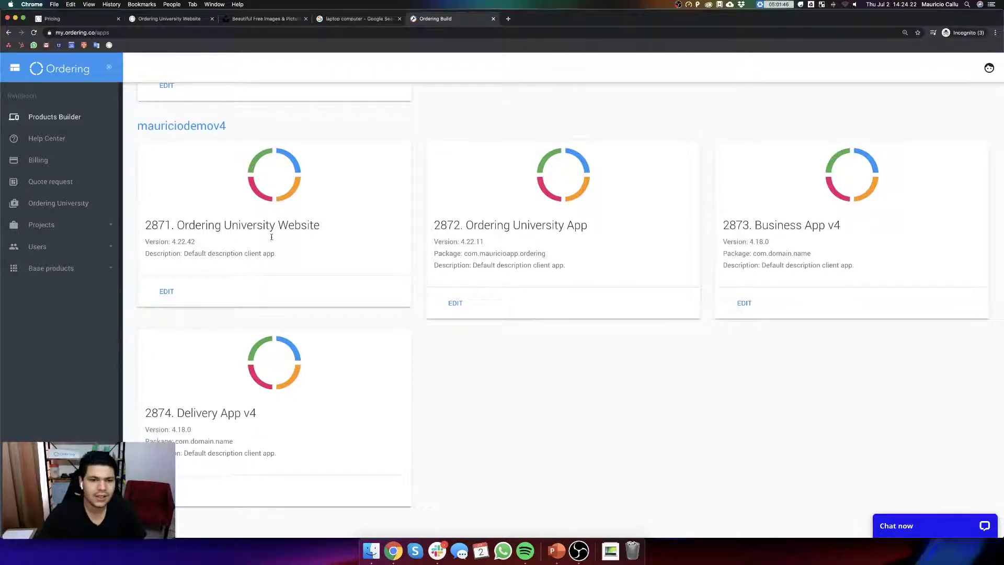
click(157, 19)
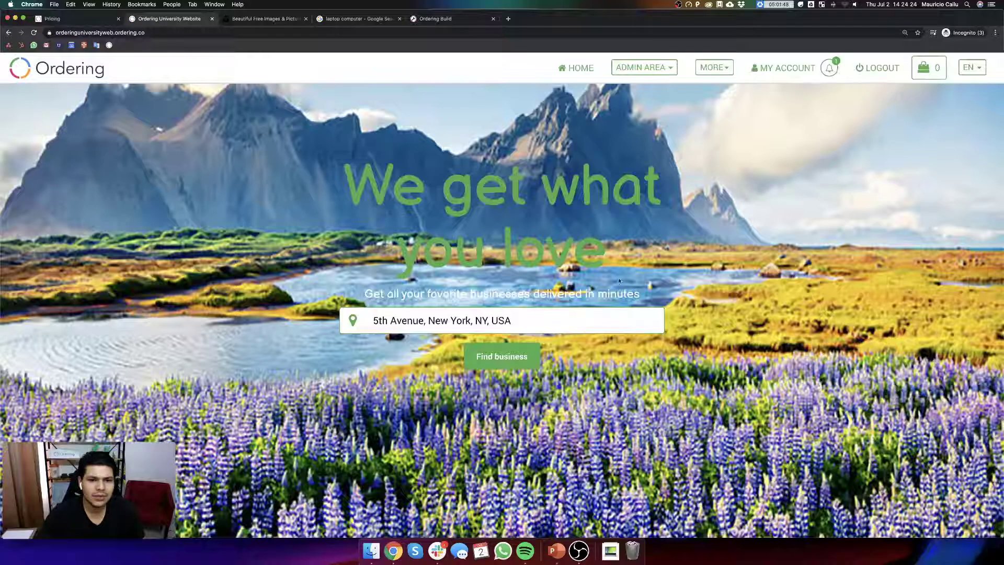
- Edit app 2871 in Ordering Build and open Customize > Images
click(434, 19)
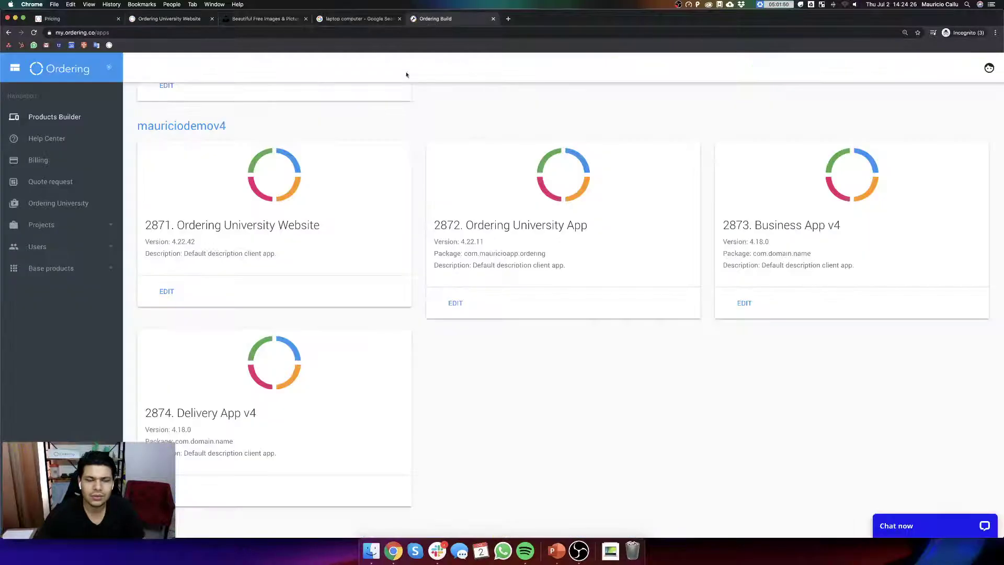
click(177, 299)
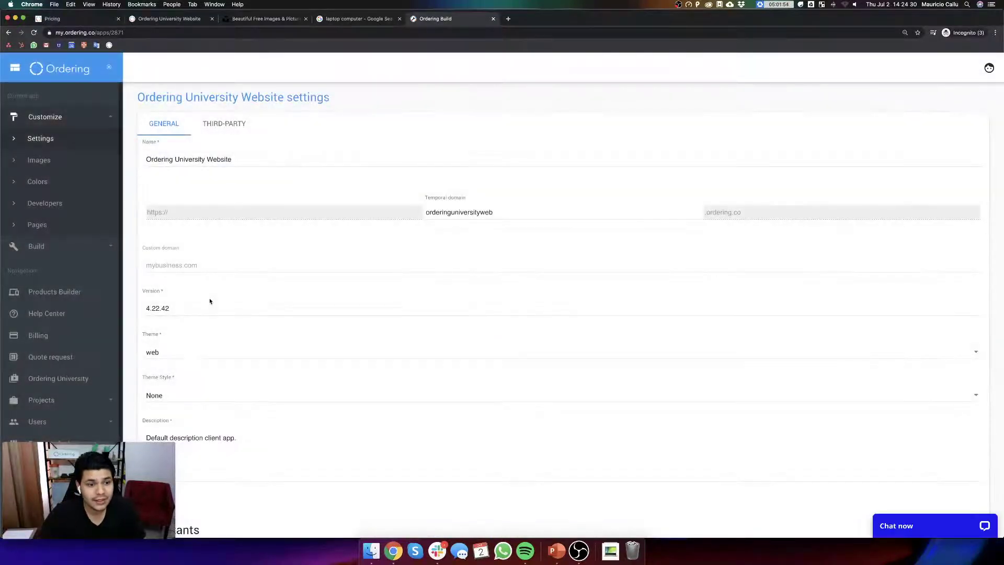
scroll(295, 293, down, 2)
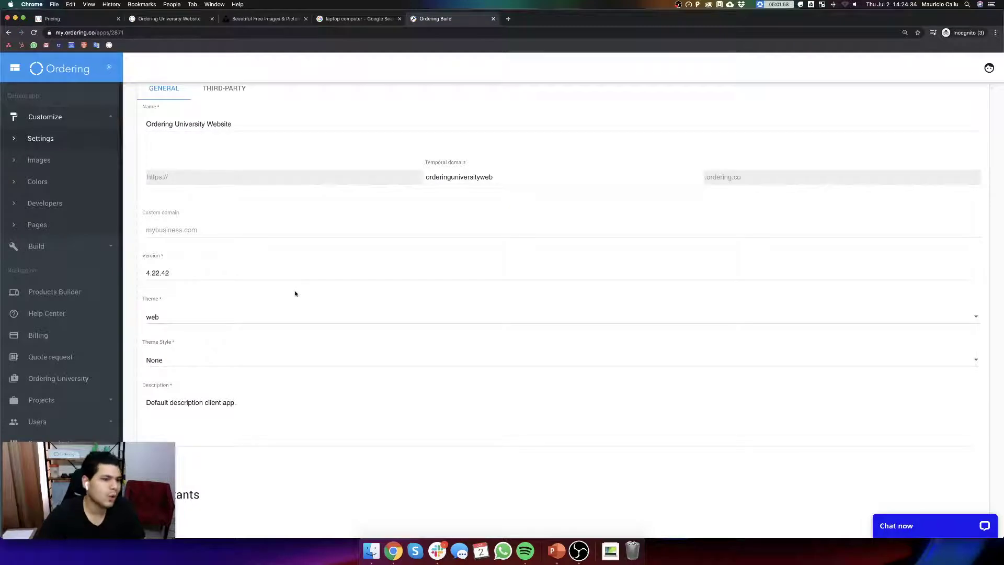
click(39, 160)
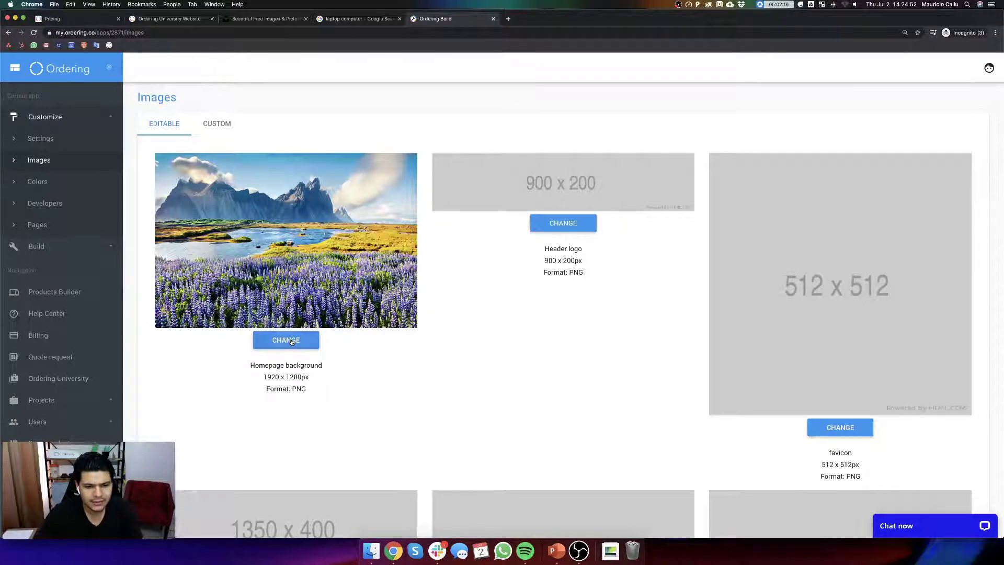
- Upload the Desktop's 1920×1280 homepage_background PNG as the homepage background, then return to the live site
click(291, 342)
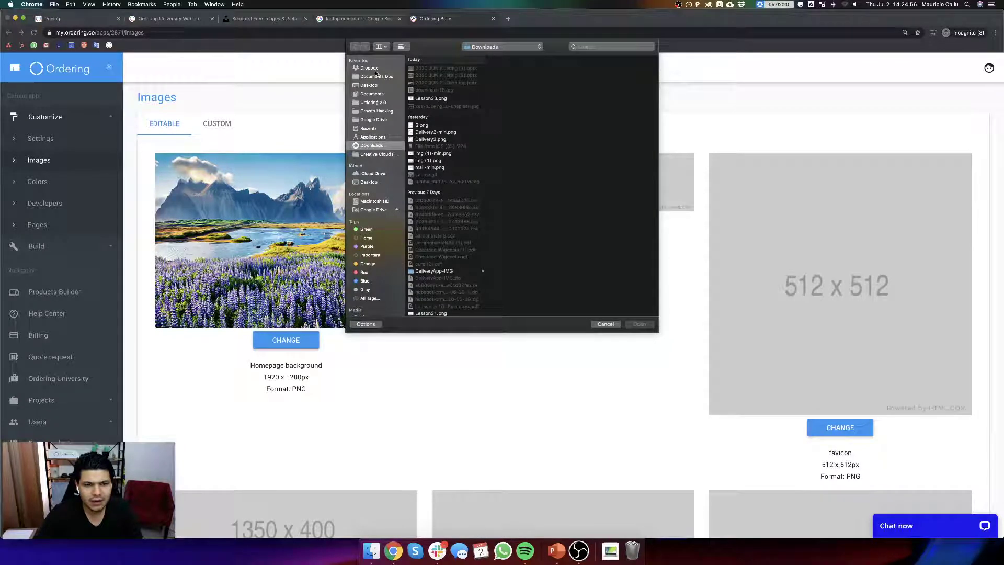
click(375, 69)
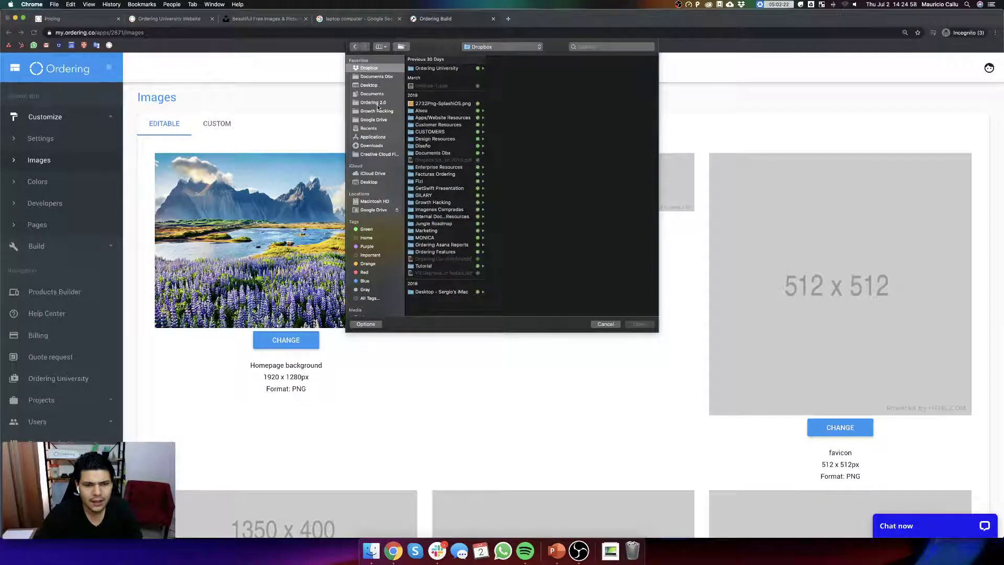
click(372, 86)
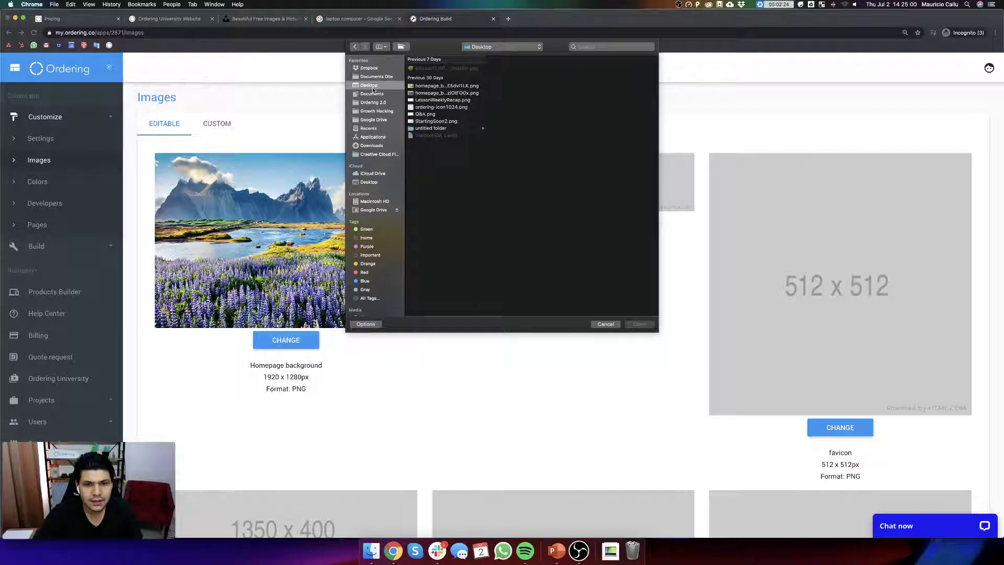
click(444, 93)
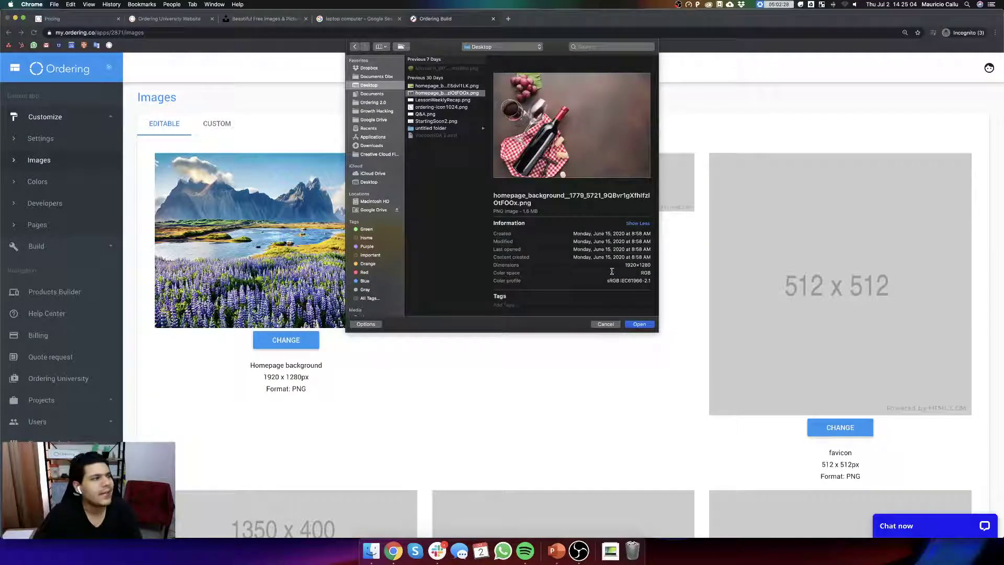
drag(623, 265, 648, 264)
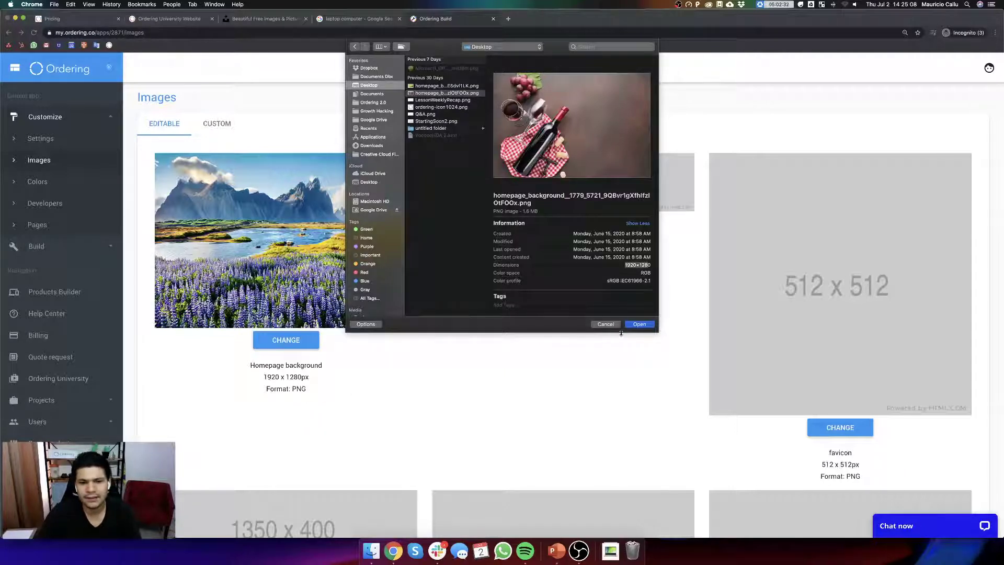
click(643, 324)
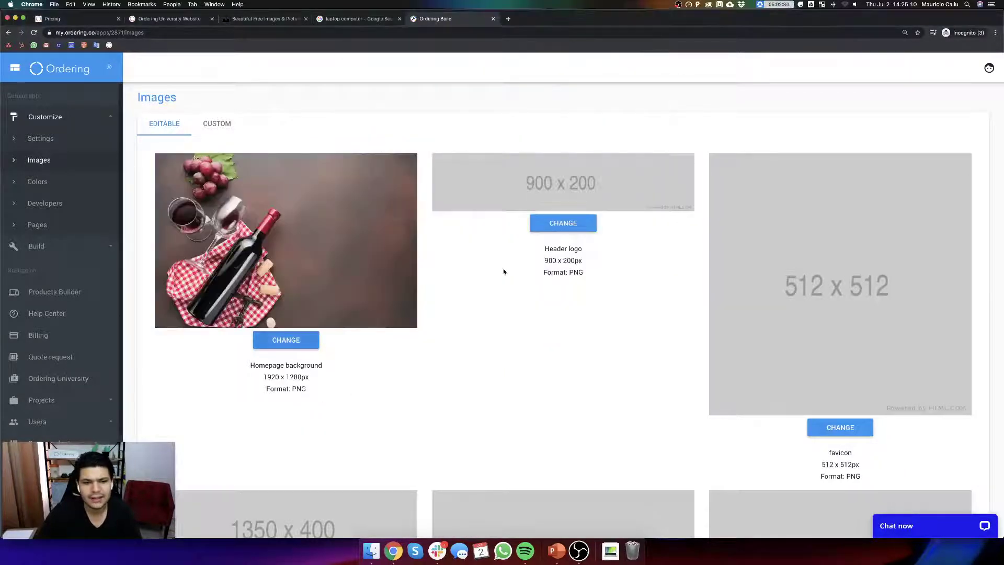
scroll(497, 306, down, 1)
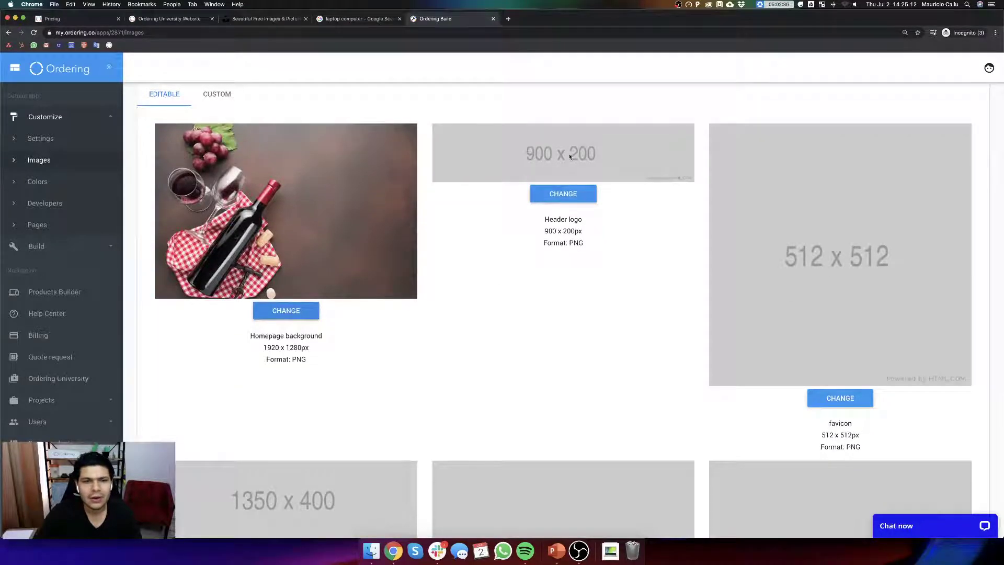
click(171, 19)
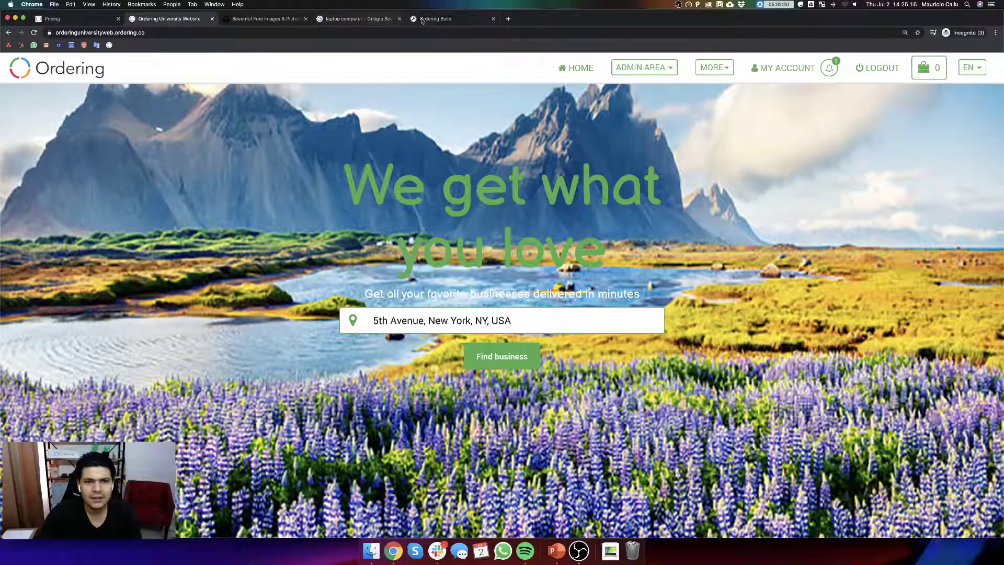
- Save the Images settings so the wine photo stays as the homepage background
drag(450, 19, 336, 26)
scroll(775, 330, down, 3)
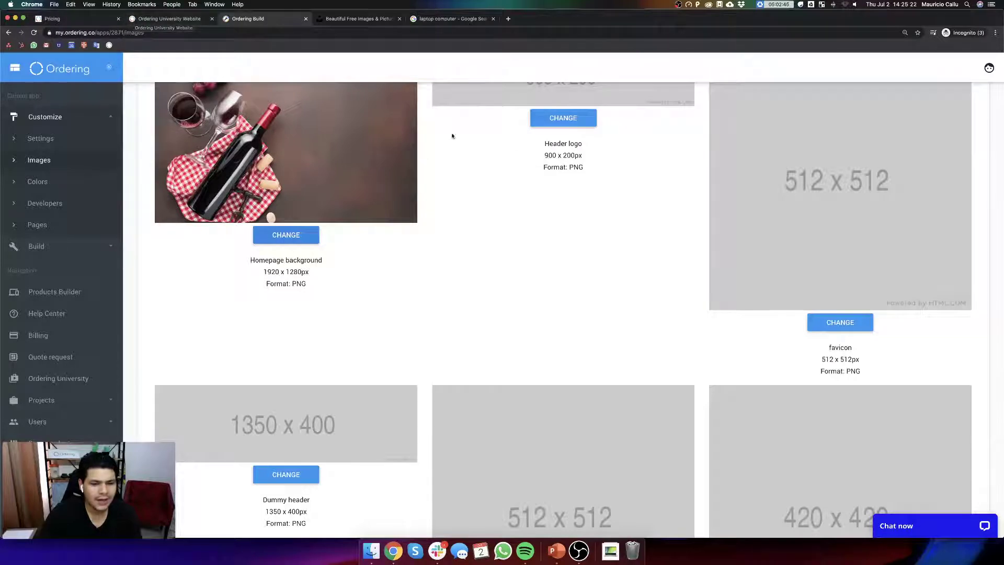
scroll(593, 268, down, 5)
scroll(419, 358, down, 2)
scroll(368, 384, down, 4)
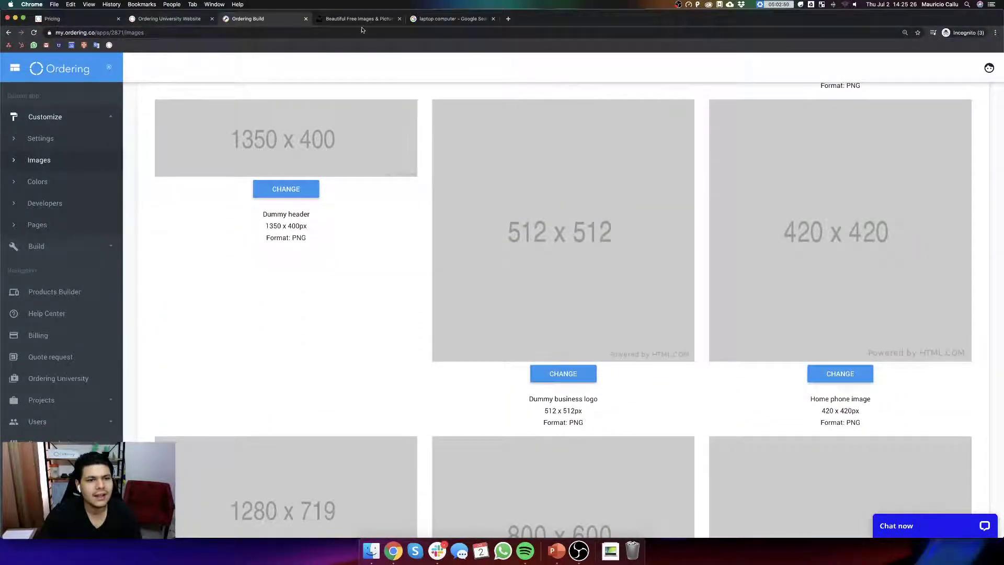
scroll(384, 260, up, 5)
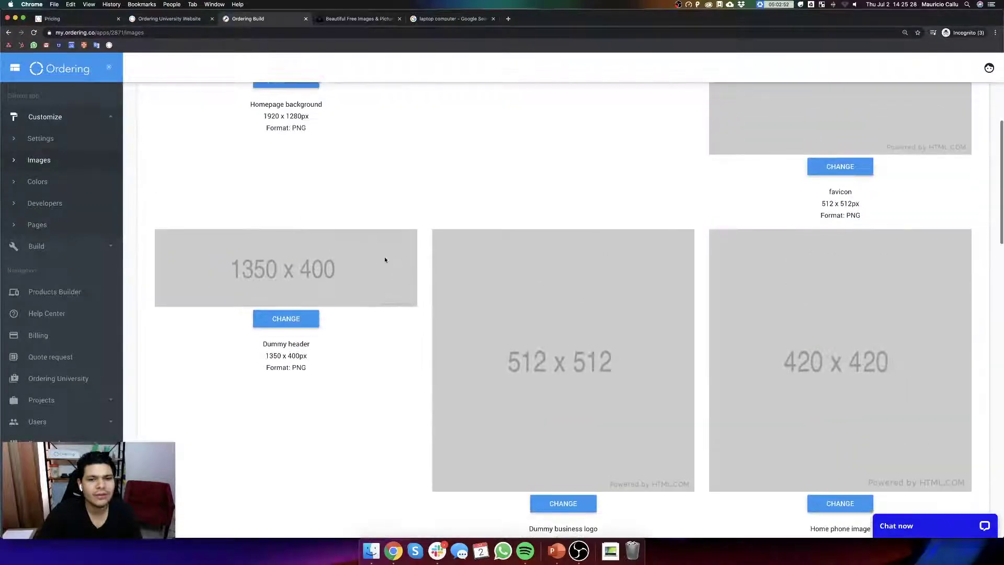
scroll(479, 253, down, 7)
scroll(490, 243, up, 3)
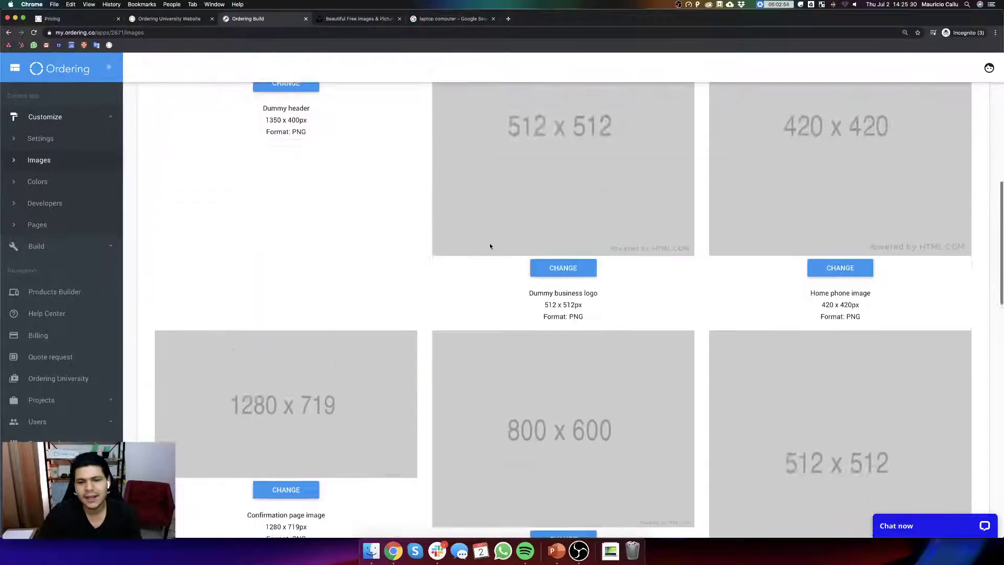
scroll(487, 301, down, 3)
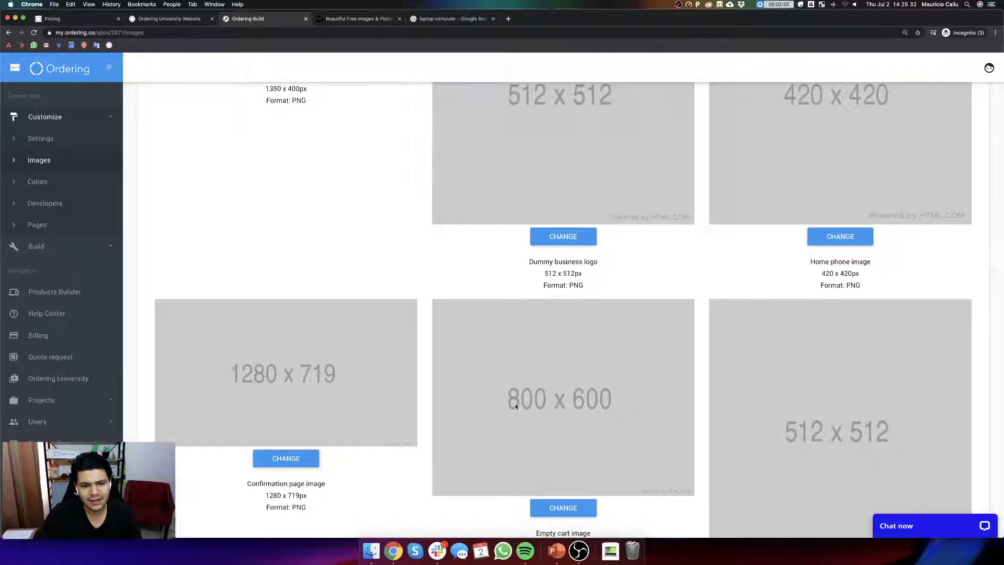
scroll(571, 426, down, 12)
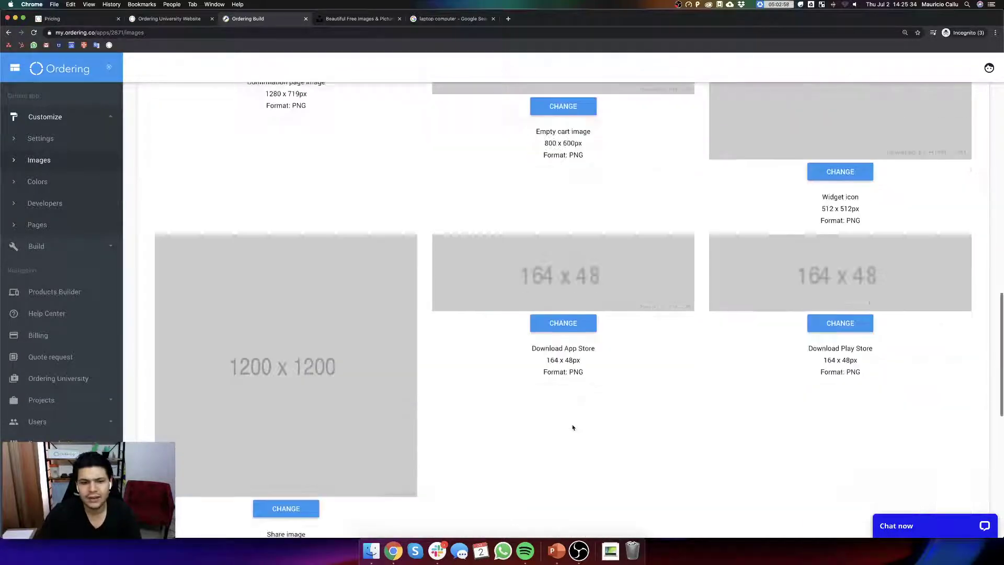
scroll(598, 419, up, 5)
scroll(586, 421, up, 8)
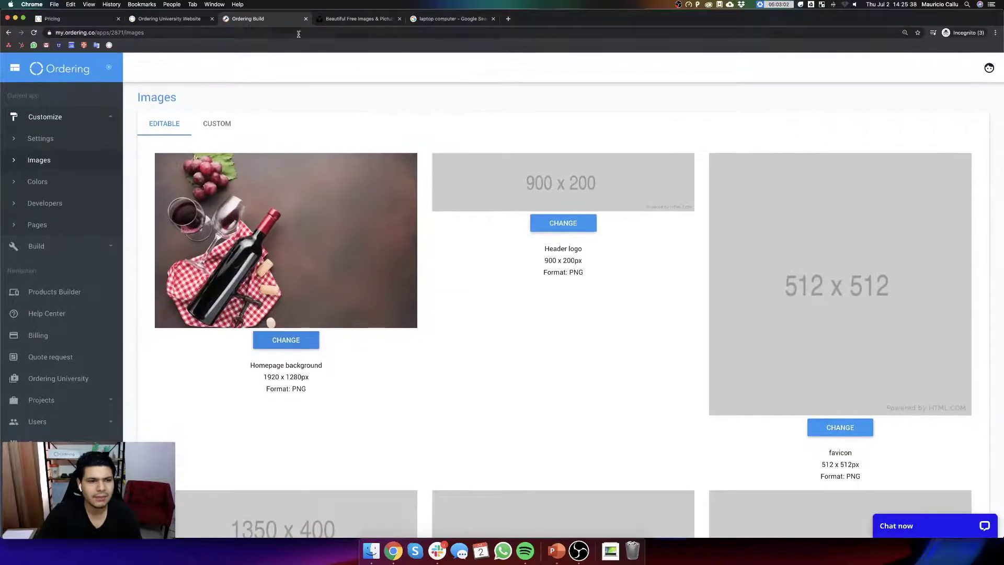
scroll(332, 337, down, 12)
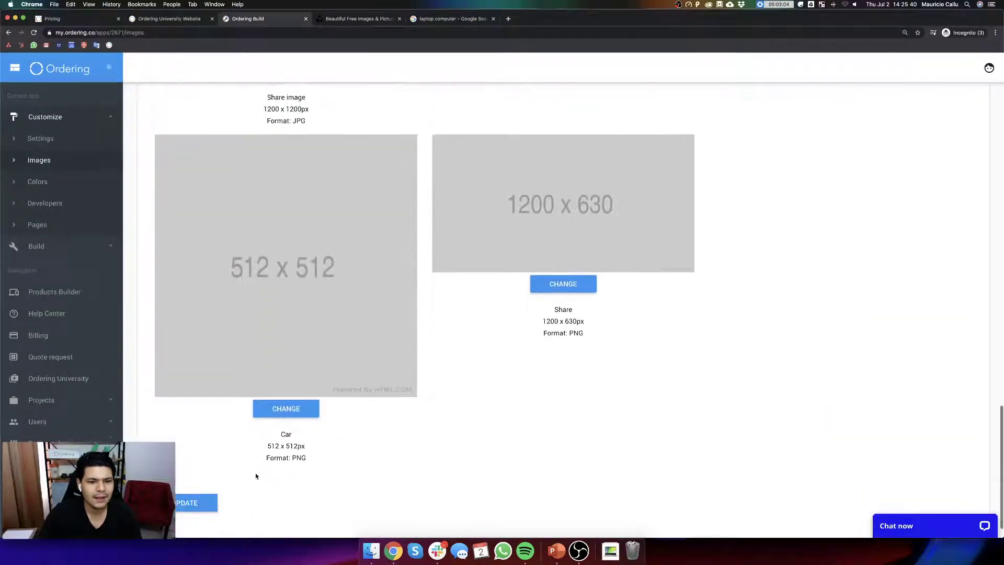
scroll(255, 476, down, 2)
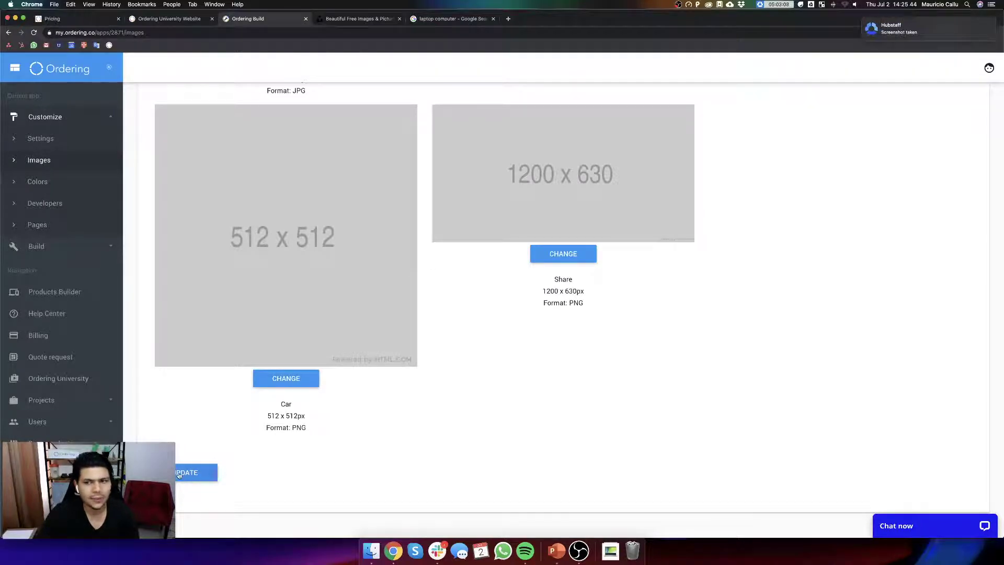
click(197, 473)
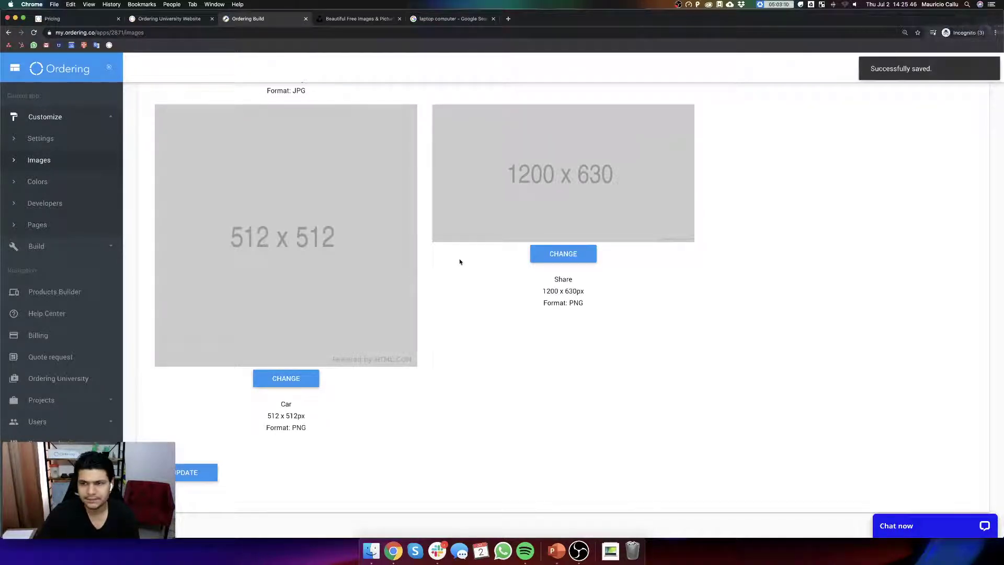
- Open the Customize Colors page, reloading after it times out
click(41, 183)
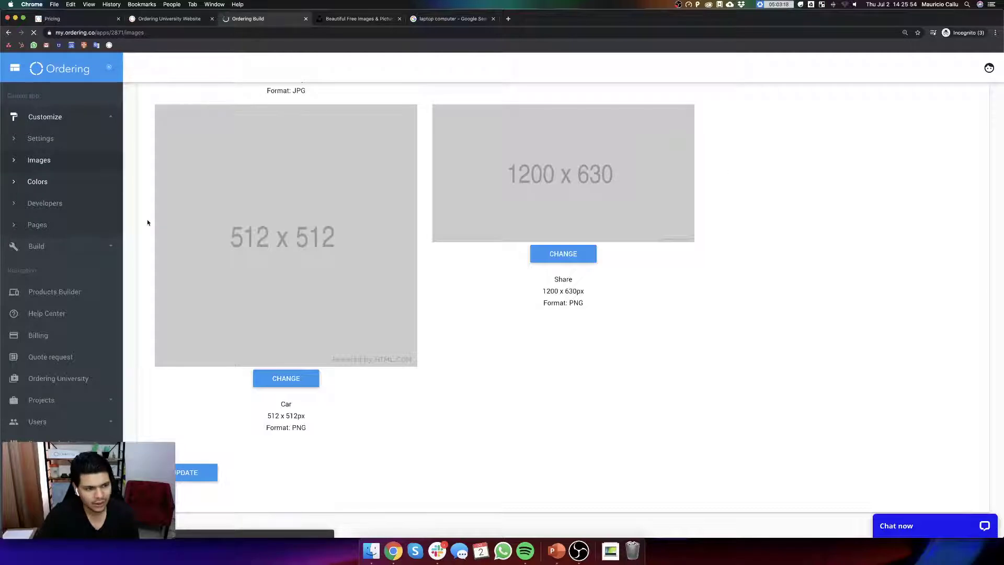
click(45, 189)
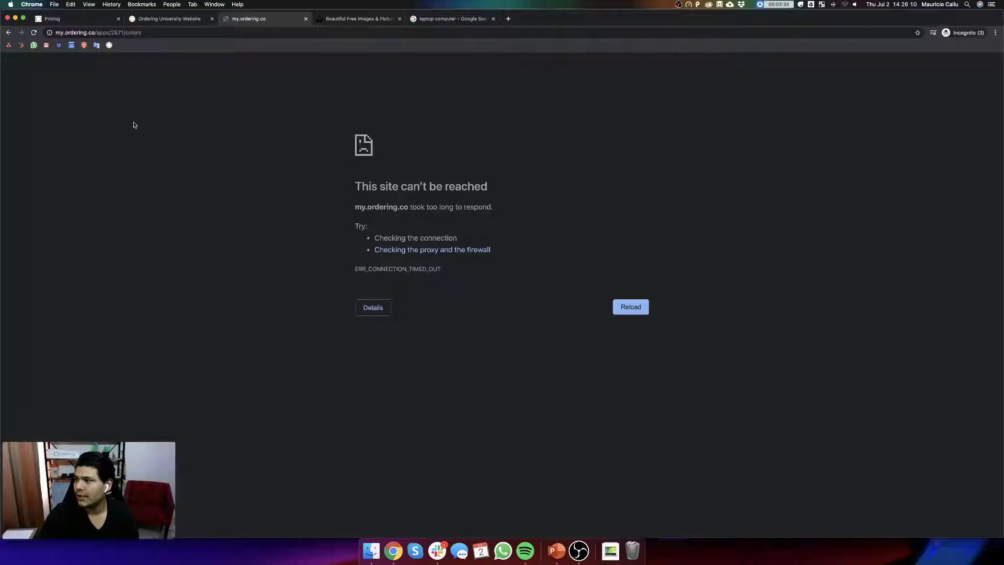
click(30, 34)
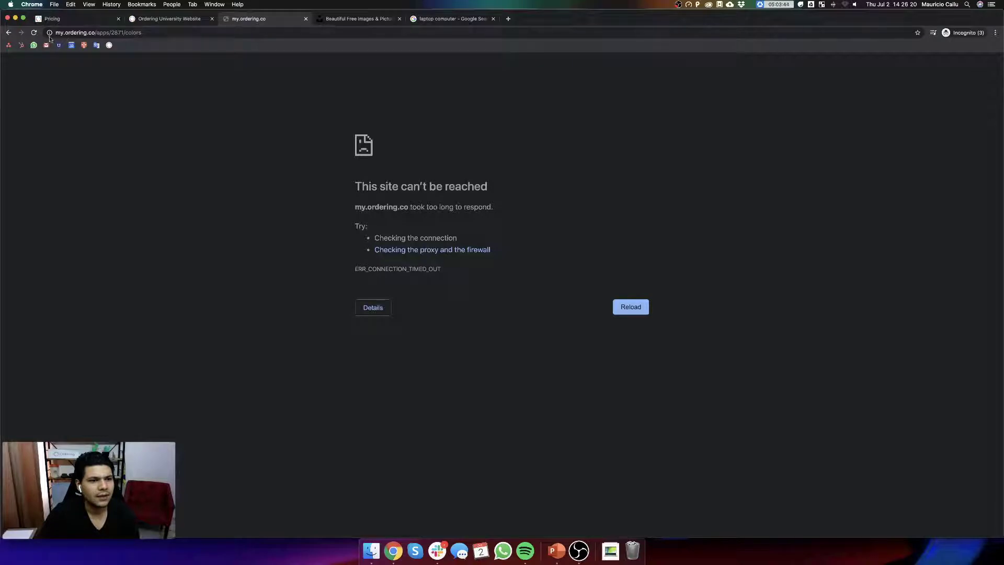
click(33, 33)
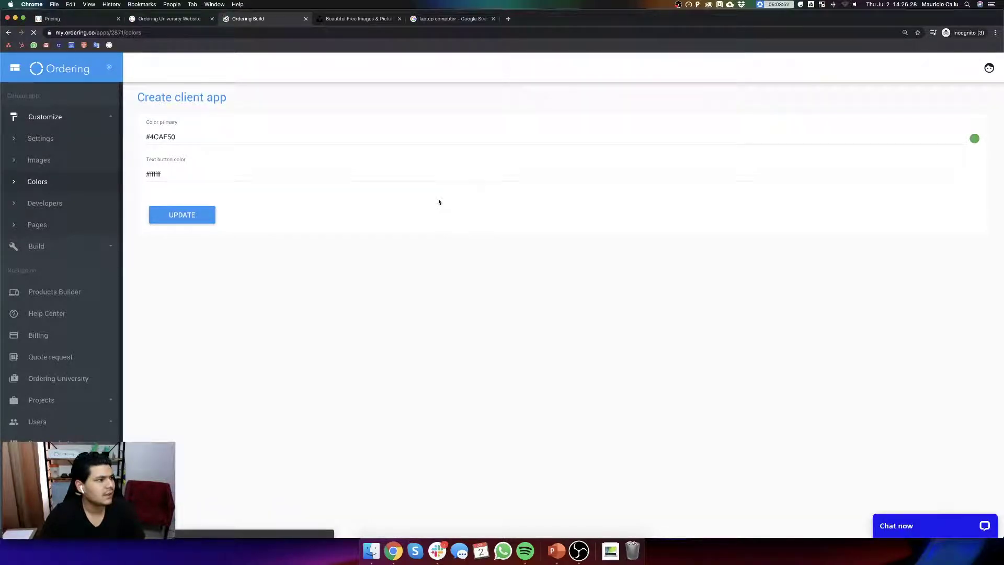
- Mute the sound and replace the primary colour with the saved dark #263238 from the clipboard
key(XF86AudioRaiseVolume)
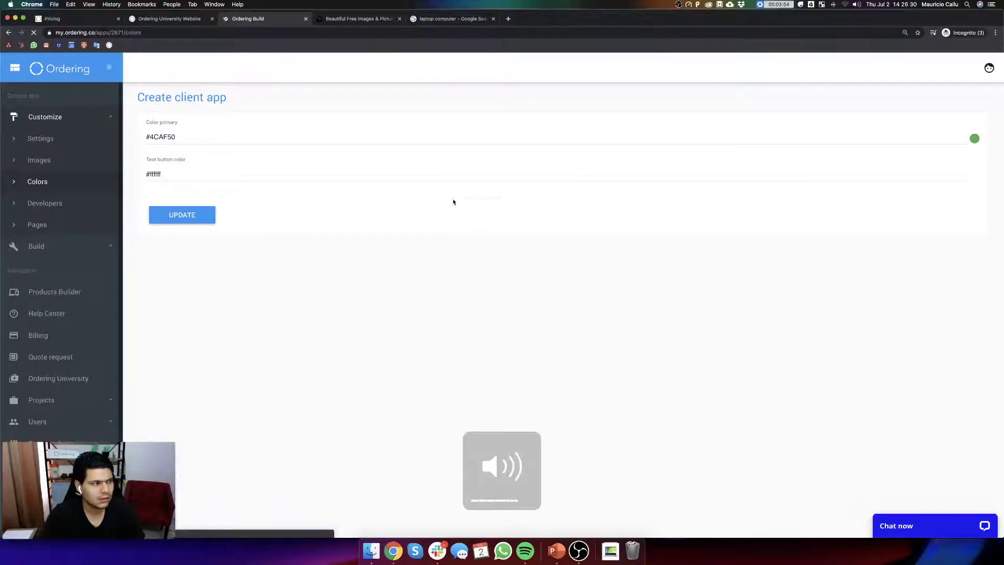
key(XF86AudioMute)
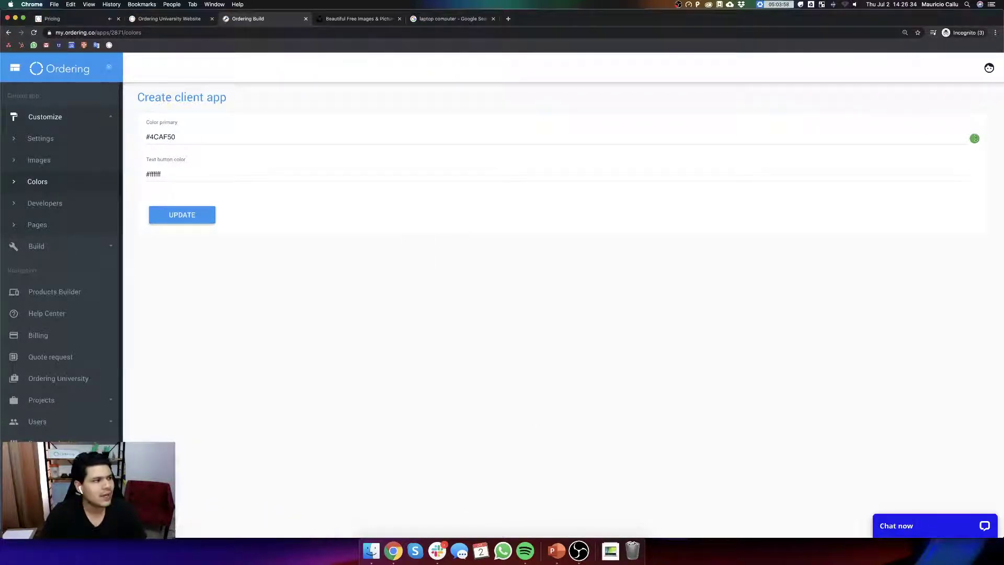
click(975, 138)
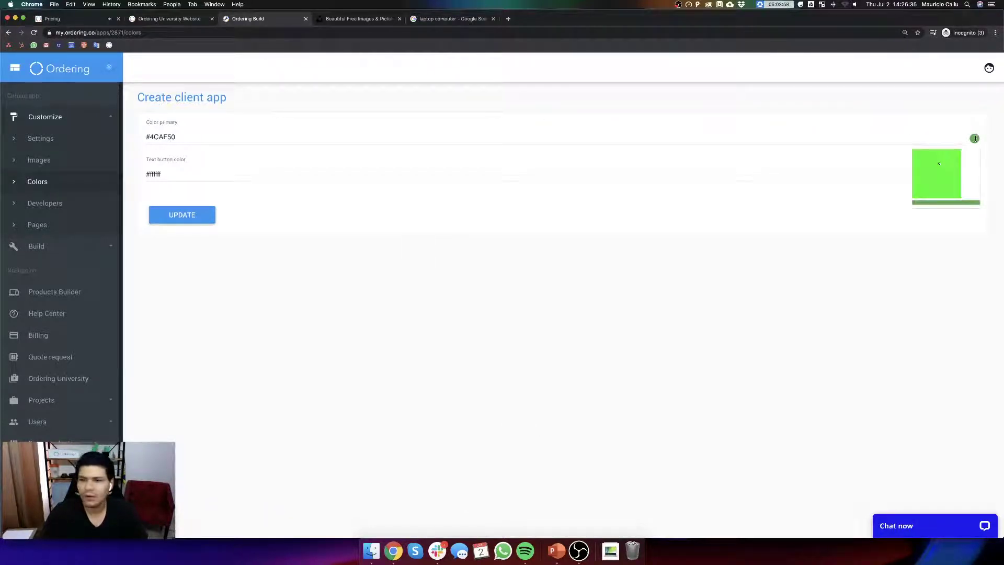
click(188, 138)
key(BackSpace)
key(BackSpace)
key(BackSpace)
key(BackSpace)
key(BackSpace)
key(BackSpace)
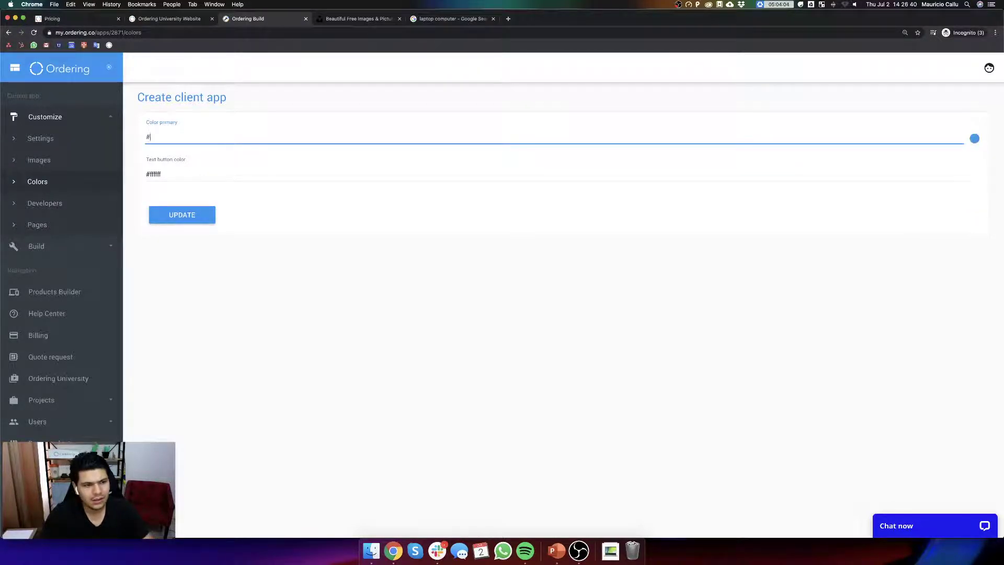
key(shift+super+v)
click(526, 431)
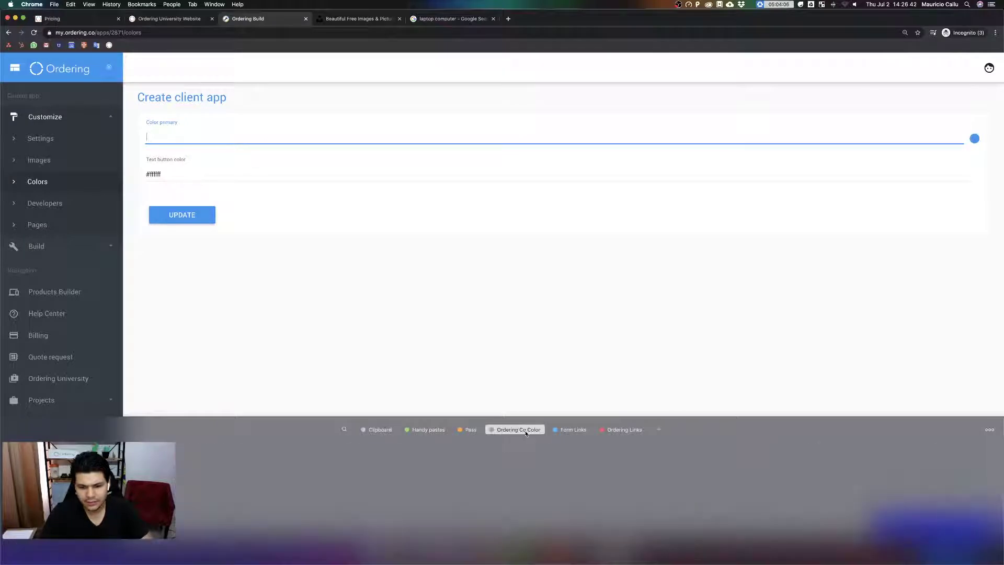
scroll(349, 485, right, 2)
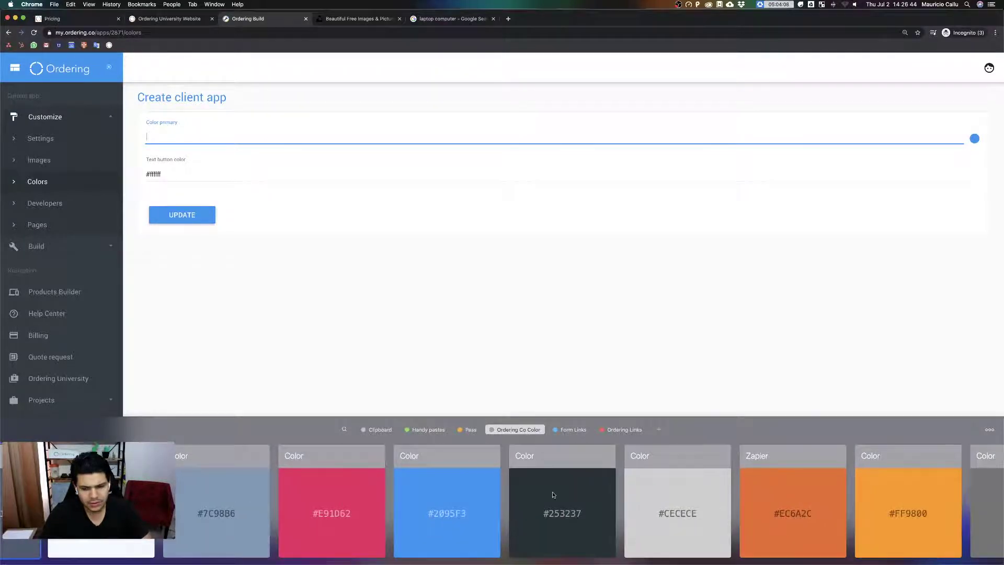
double_click(594, 494)
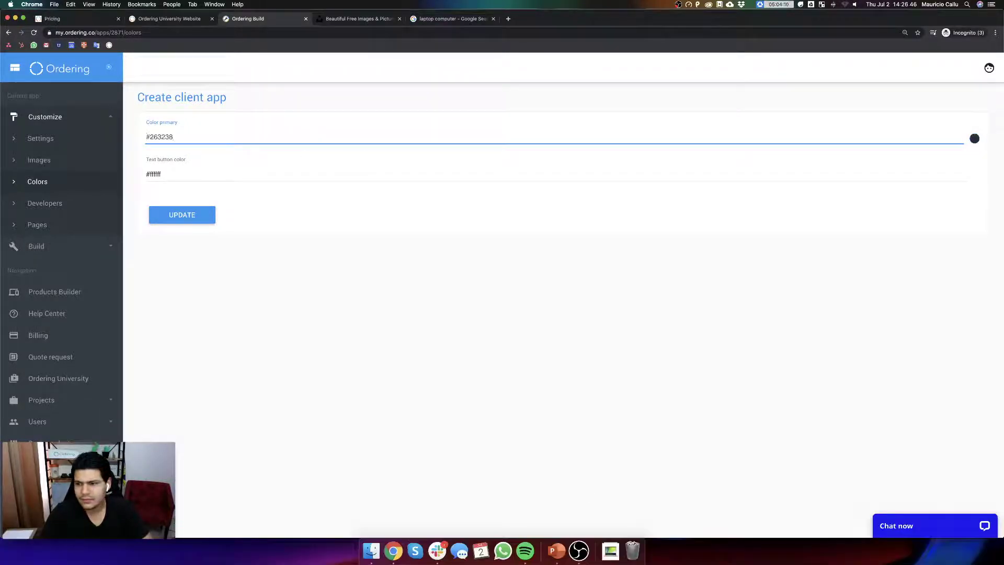
- Check #263238 in the picker, save the primary colour, and expand Build
click(975, 138)
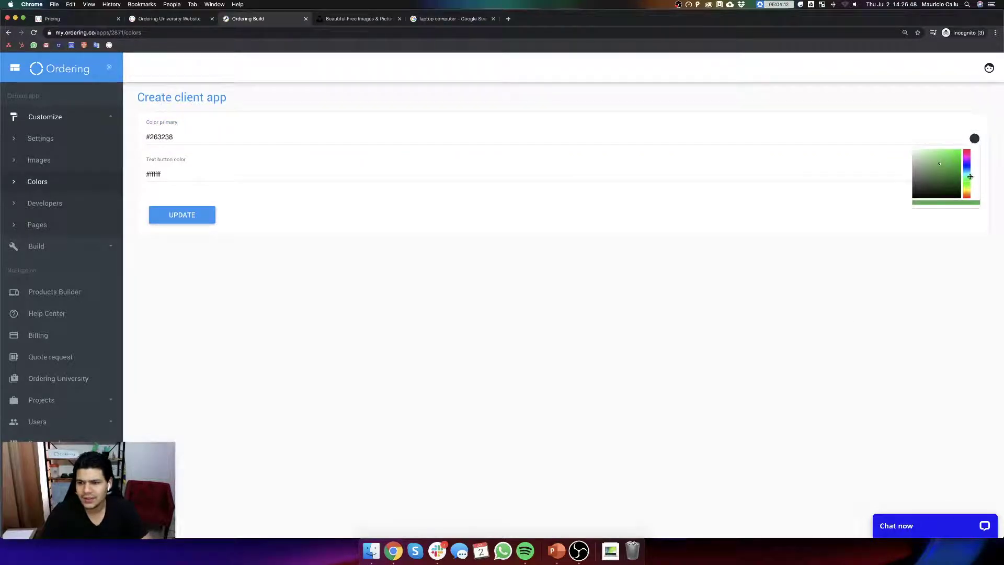
click(289, 235)
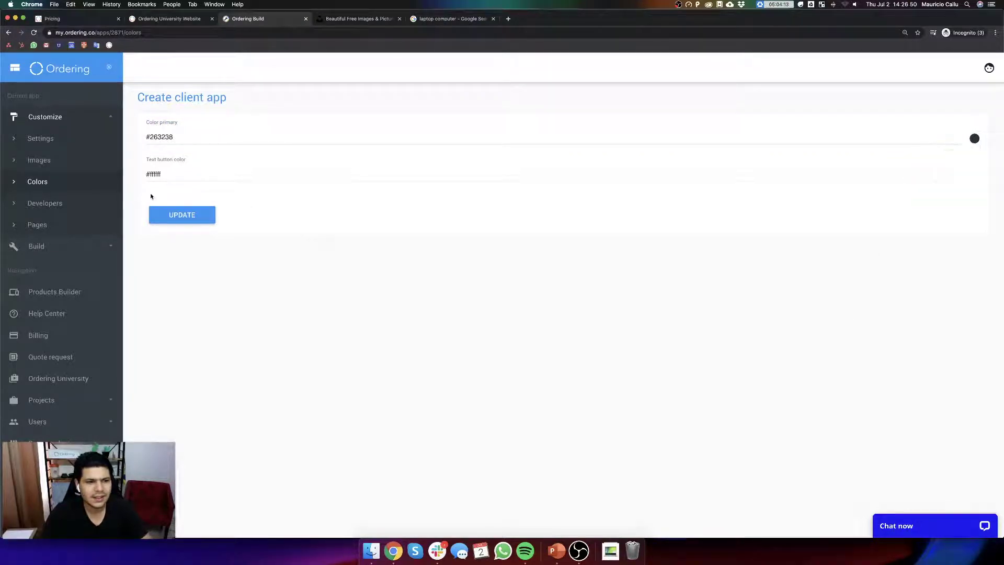
click(174, 218)
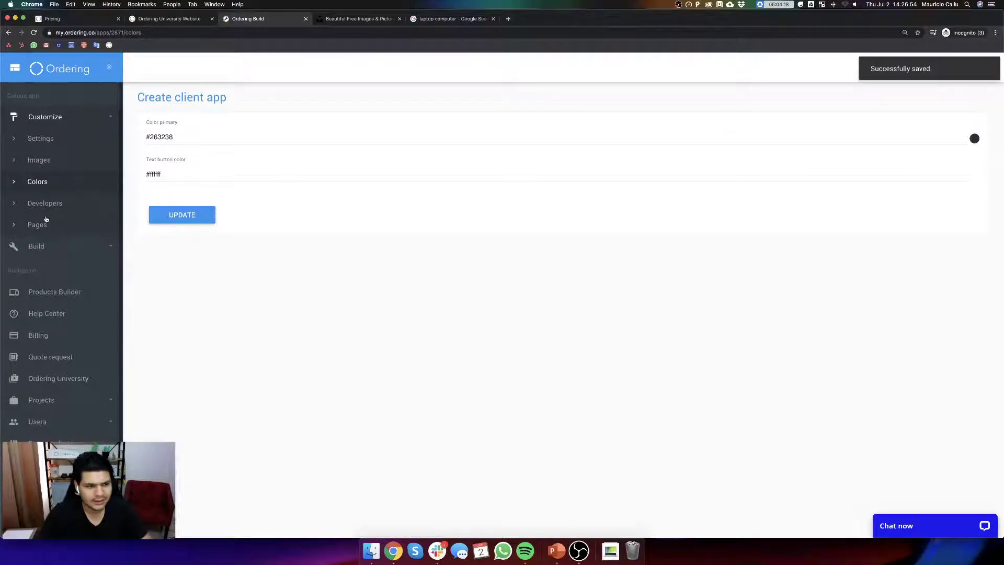
click(51, 246)
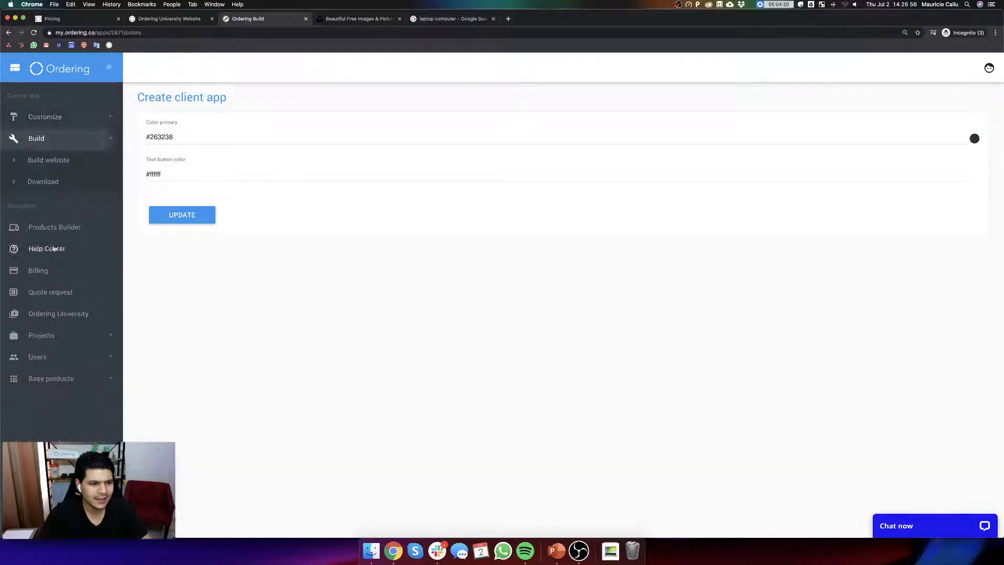
- Start the website staging build from the Build website page's Widget section
click(57, 161)
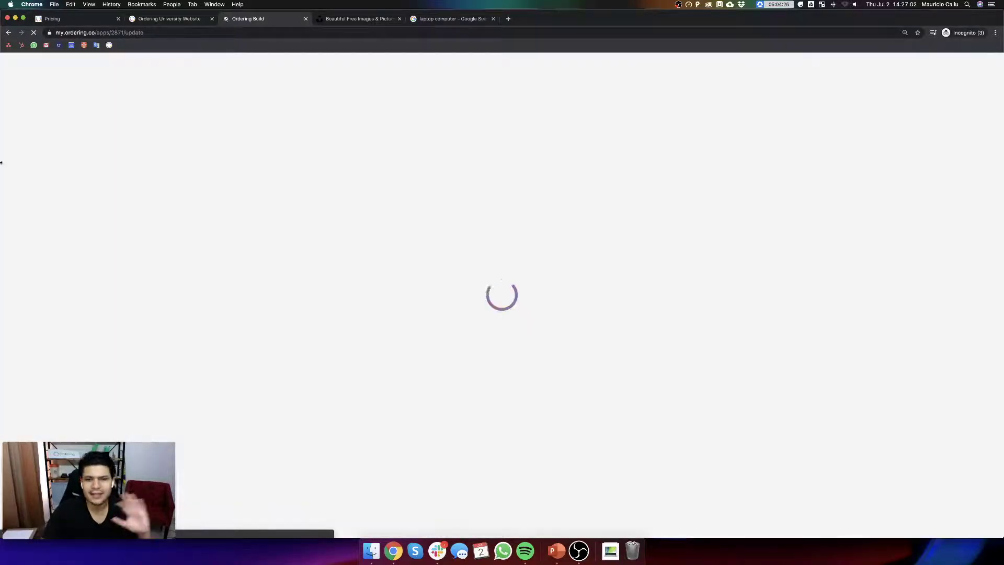
scroll(482, 298, down, 6)
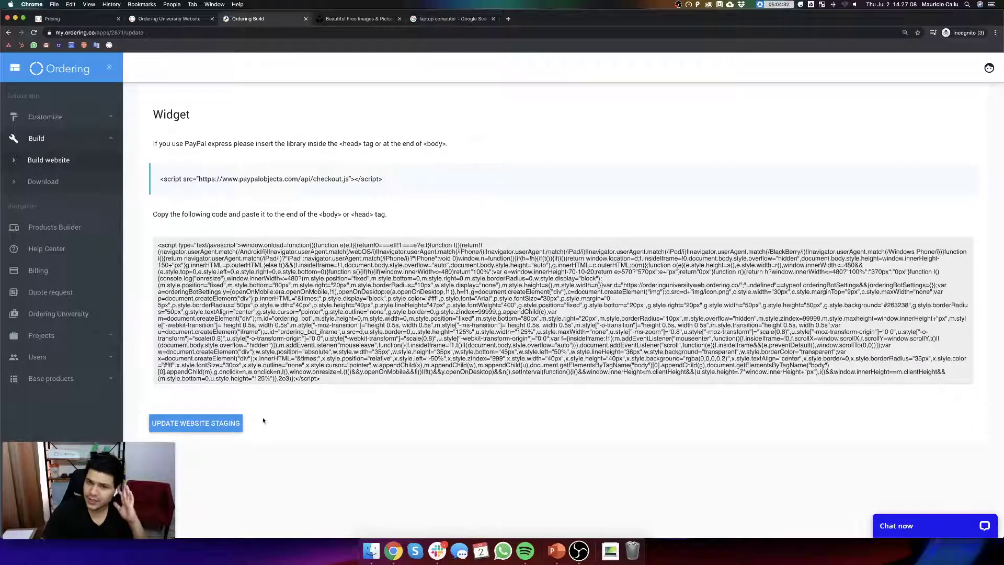
click(219, 422)
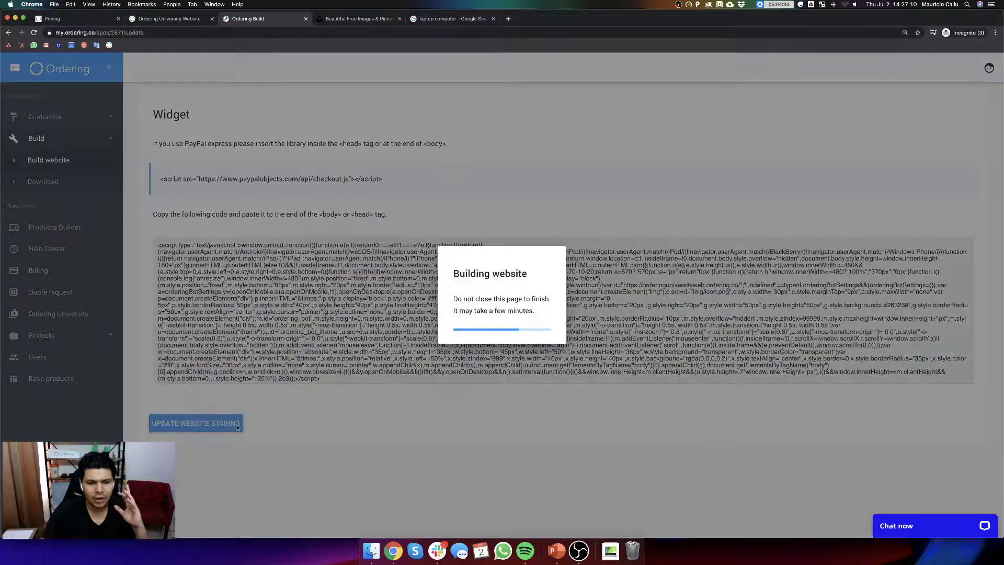
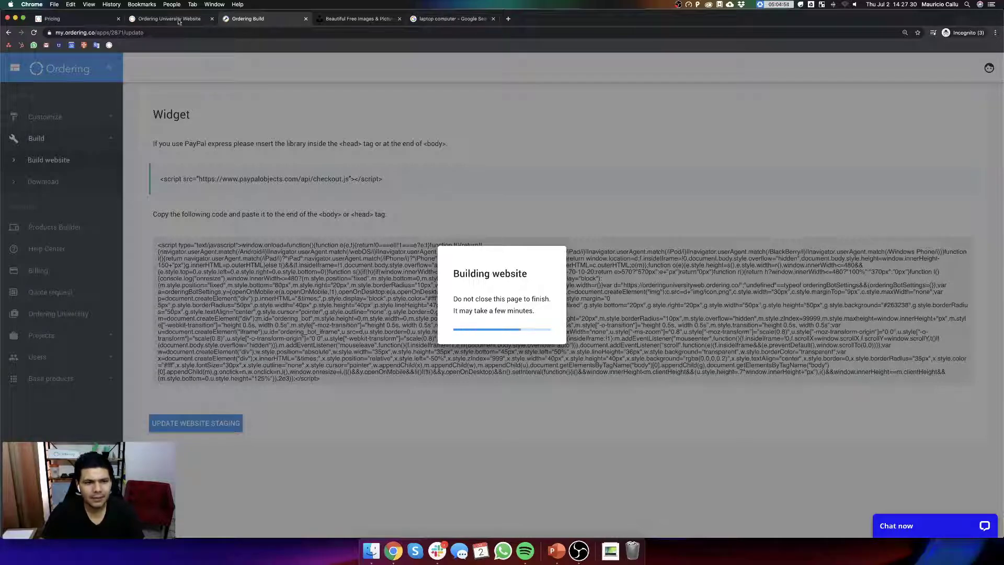
- Switch to the Ordering University Website tab to see the storefront homepage
click(149, 20)
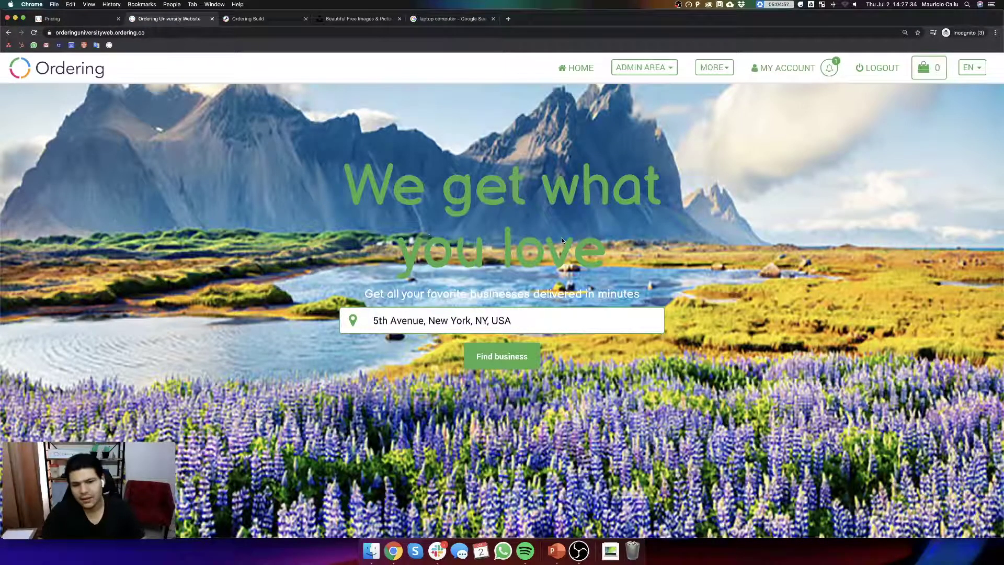
- In the admin Language Manager, filter translations by text 'we get wh'
click(639, 67)
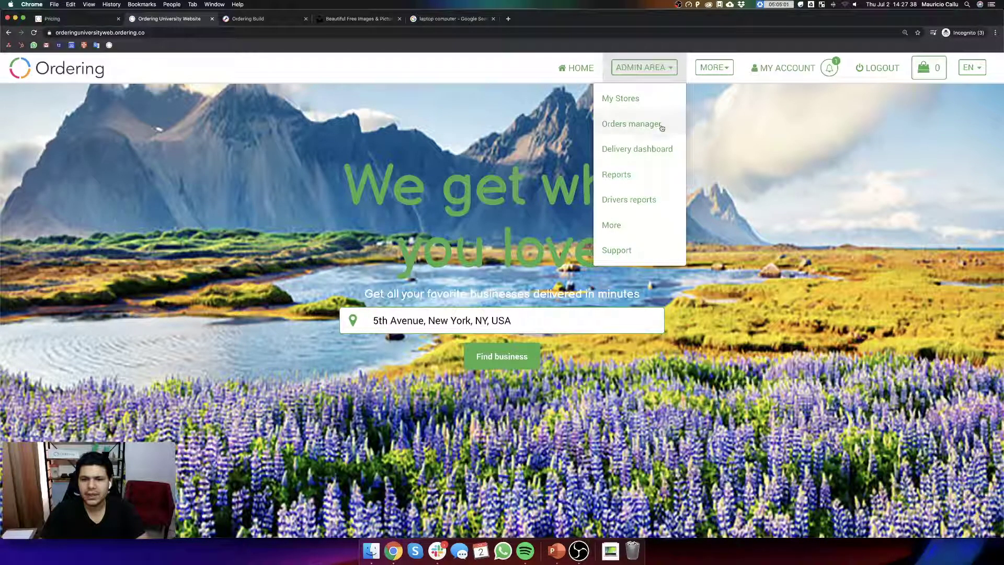
click(629, 225)
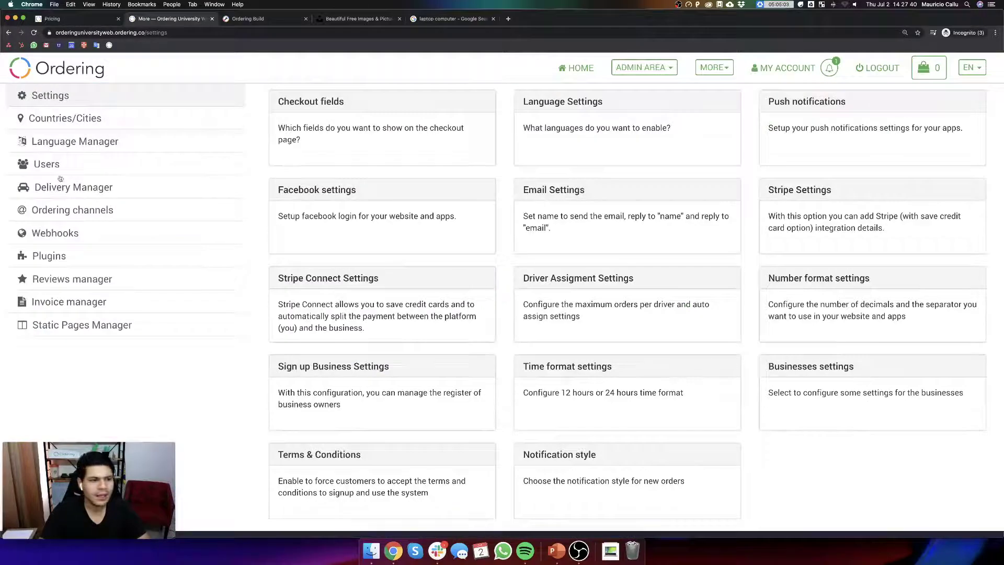
click(64, 143)
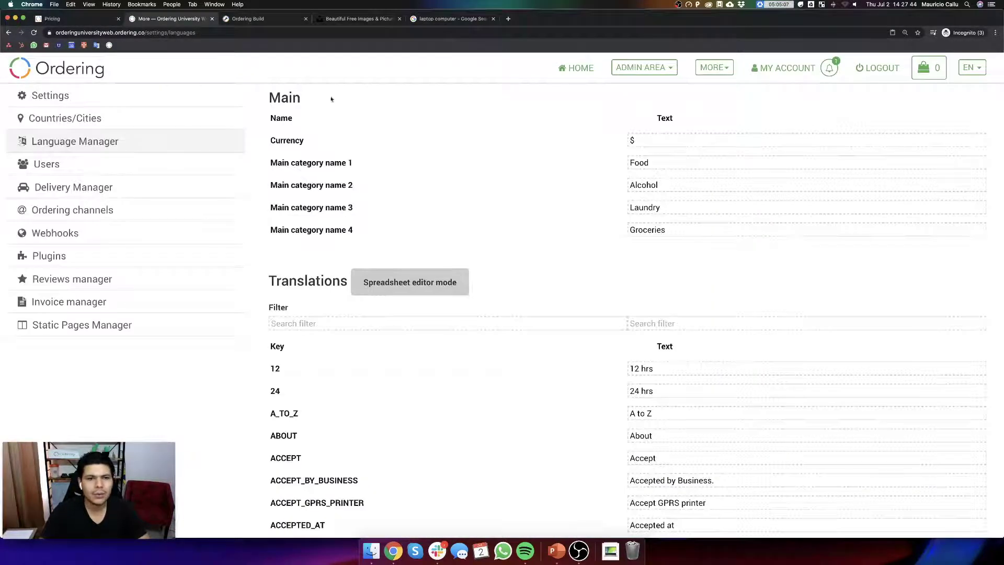
scroll(464, 314, down, 3)
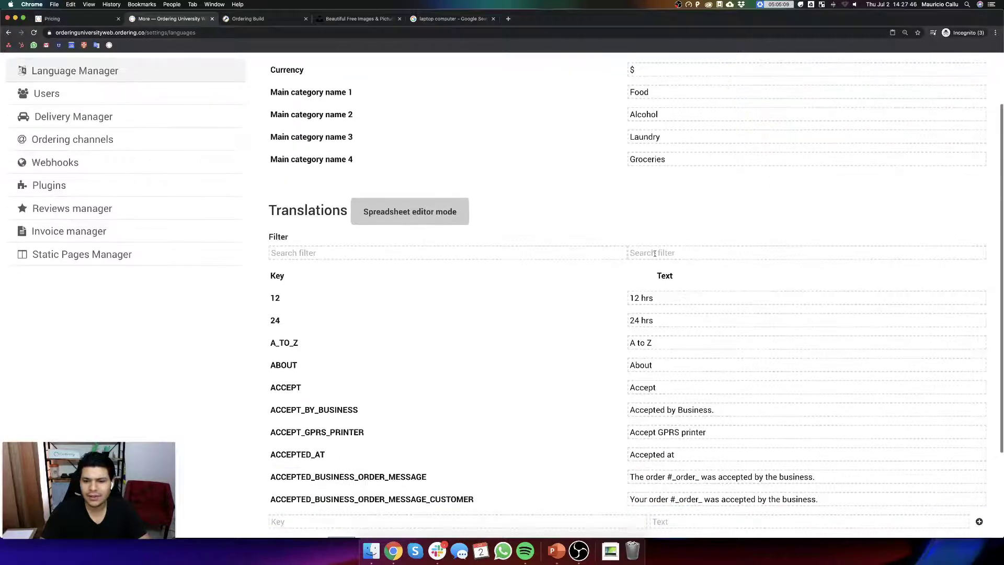
click(655, 253)
text(what)
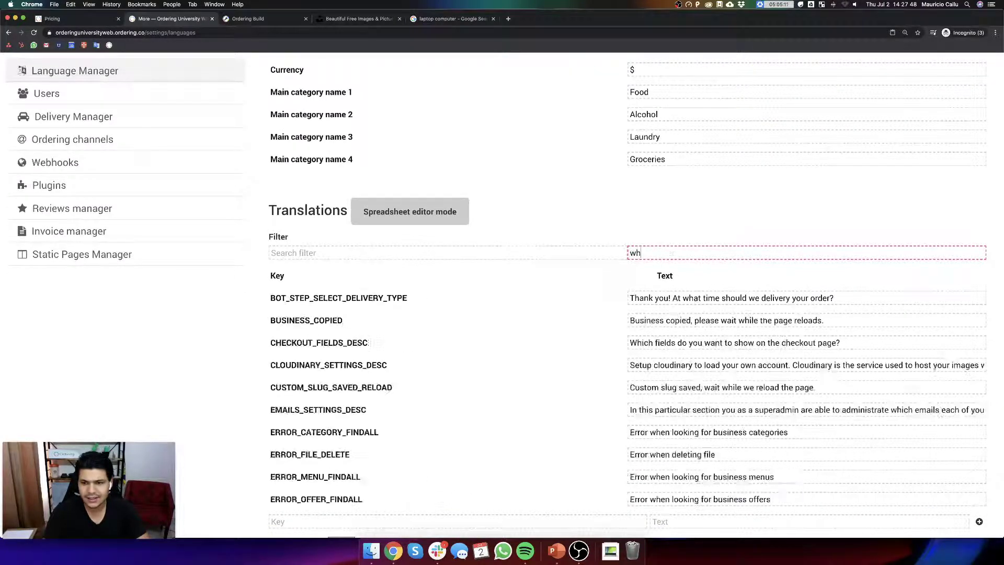
key(BackSpace)
key(BackSpace)
key(BackSpace)
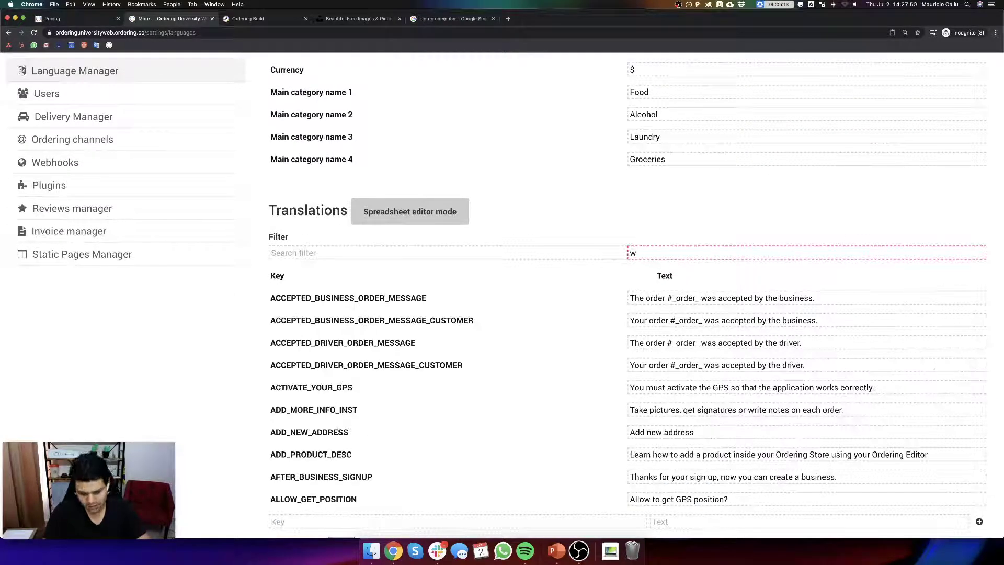
text(e get wh)
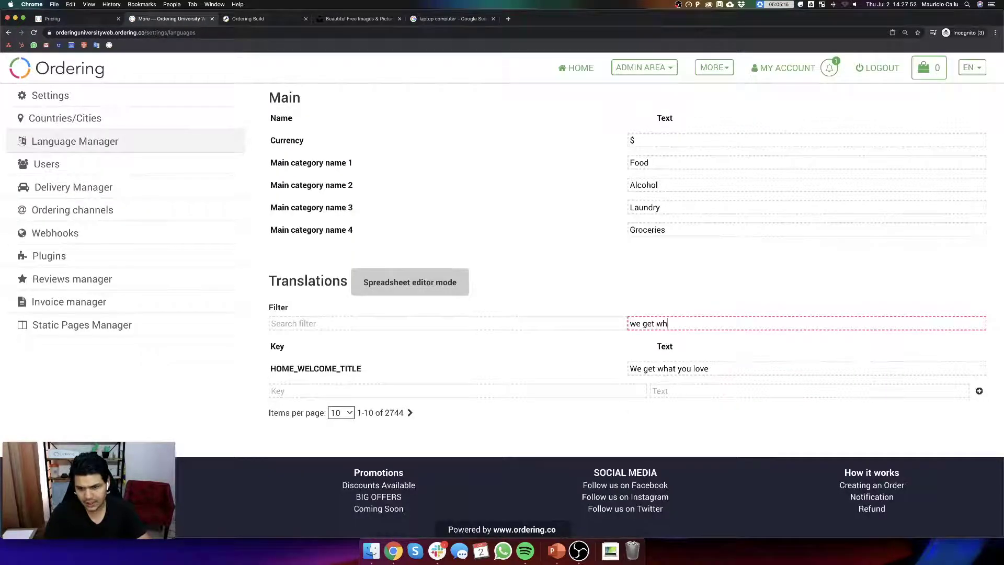
- Replace HOME_WELCOME_TITLE with 'Ordering University Rocks' followed by a party emoji
triple_click(725, 371)
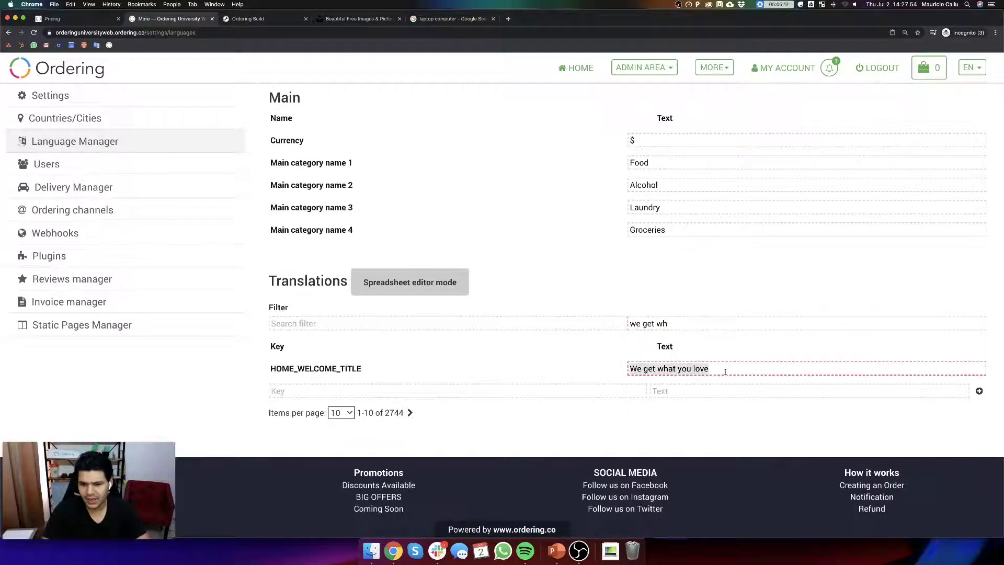
text(Orde)
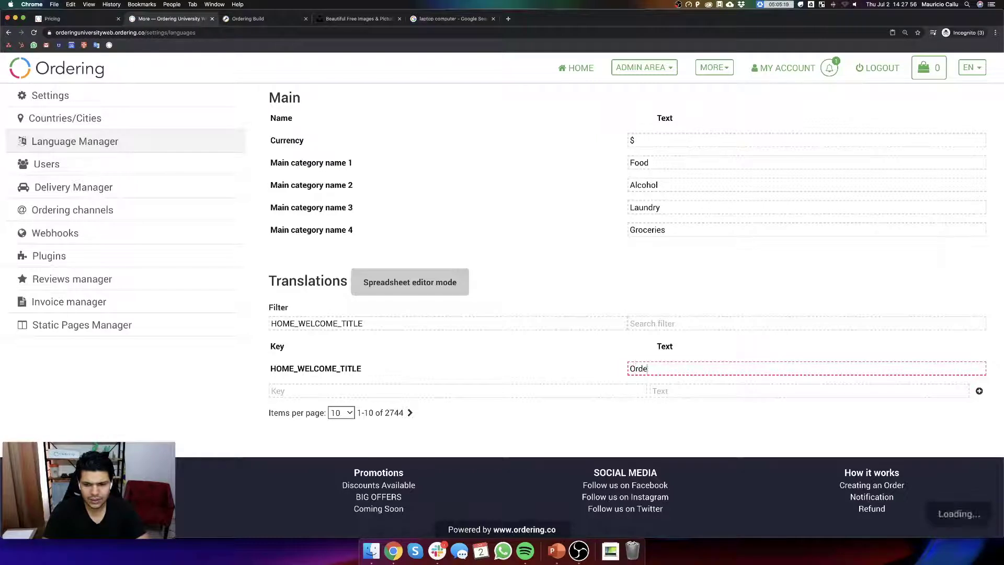
text(ring University Rocks)
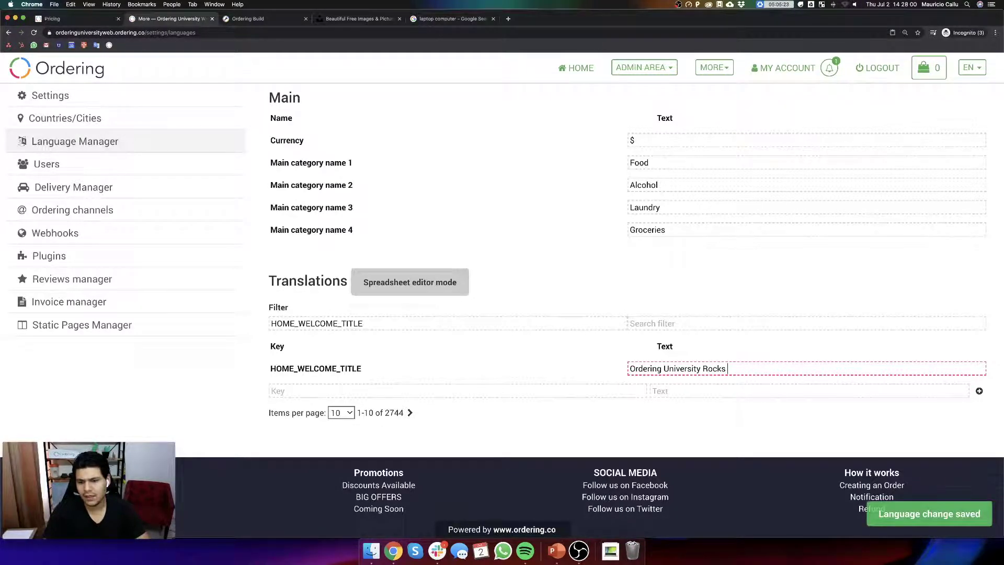
key(ctrl+super+space)
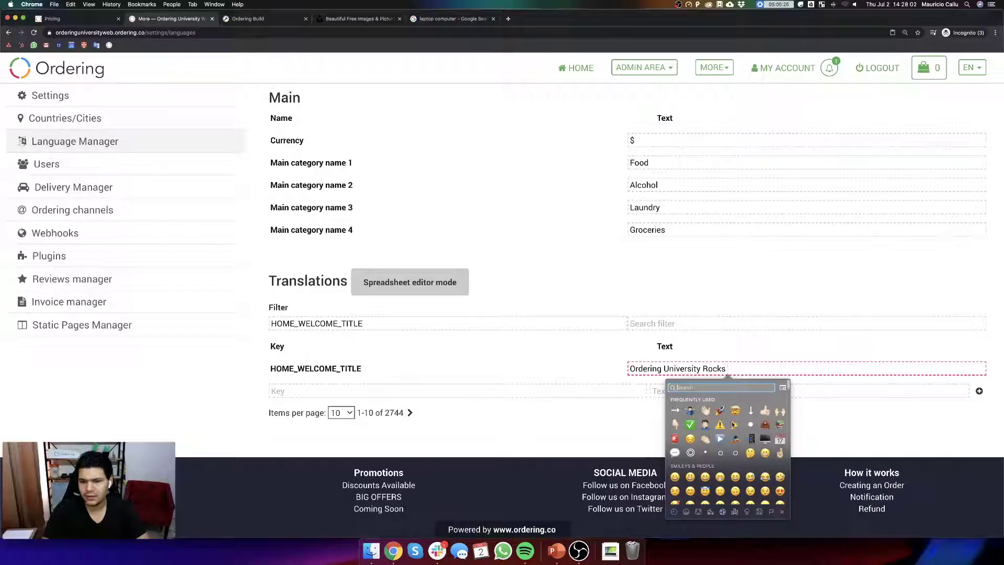
key(Escape)
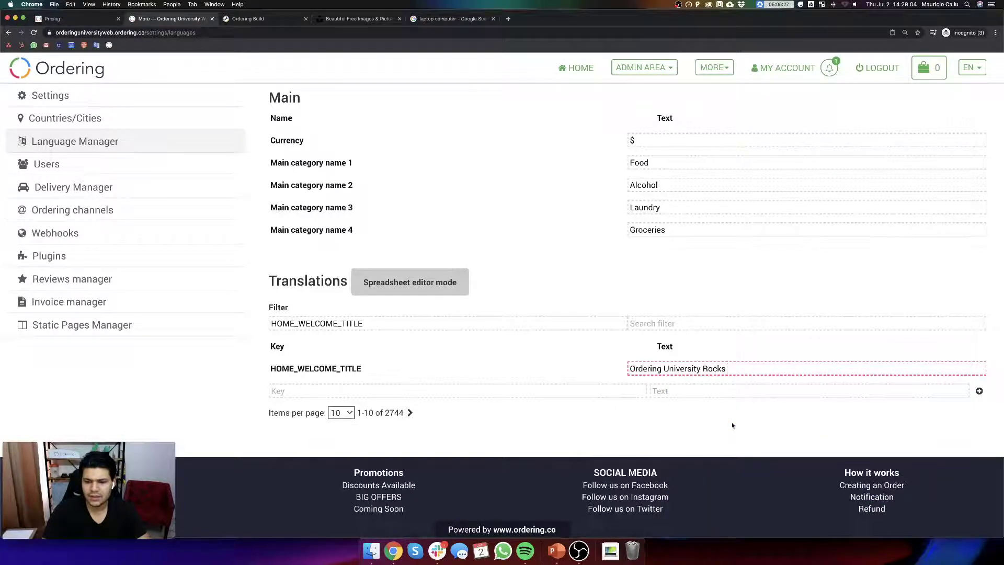
key(ctrl+super+space)
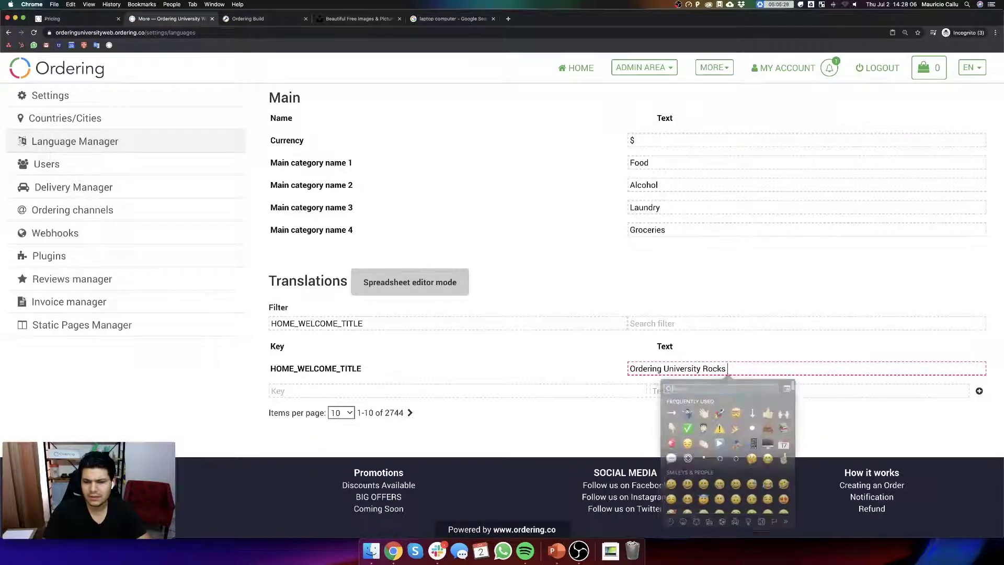
key(Escape)
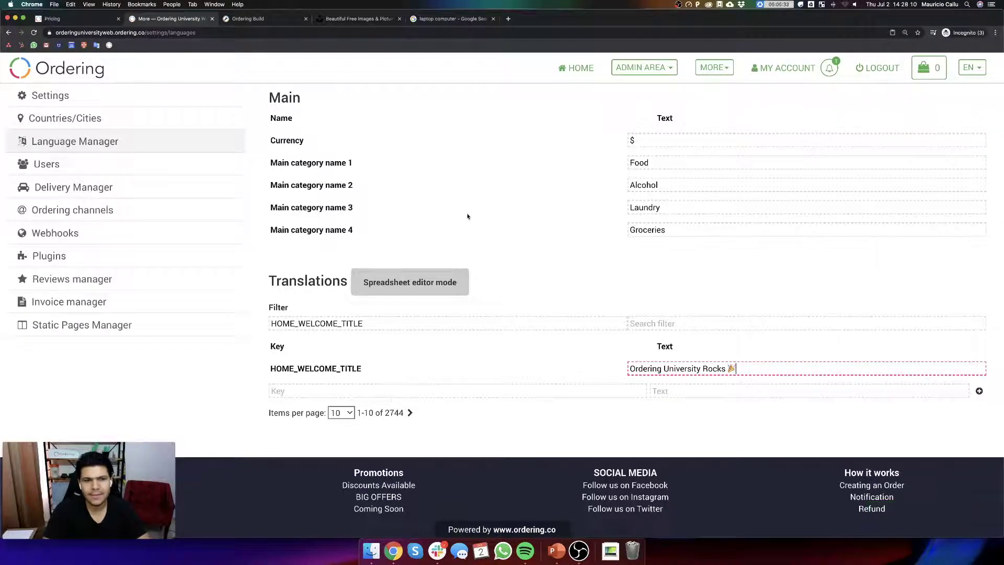
click(267, 20)
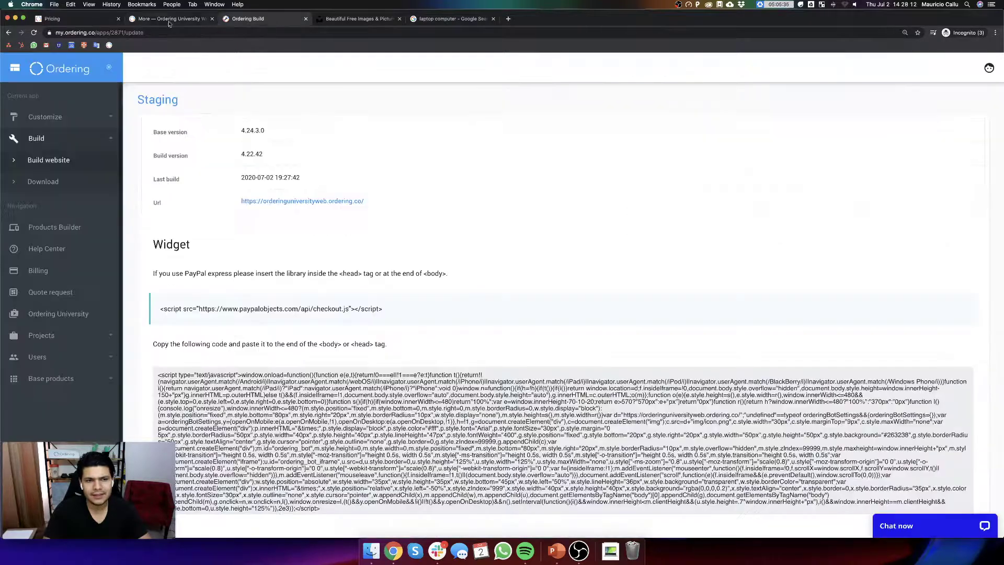
- Copy the live site address, then close the tabs and the incognito window
click(169, 19)
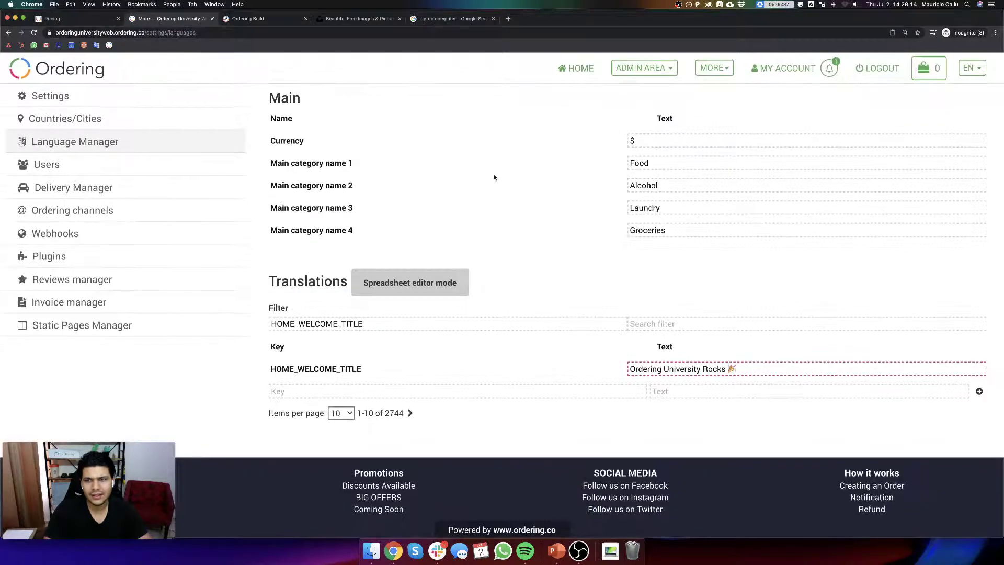
click(150, 32)
key(super+c)
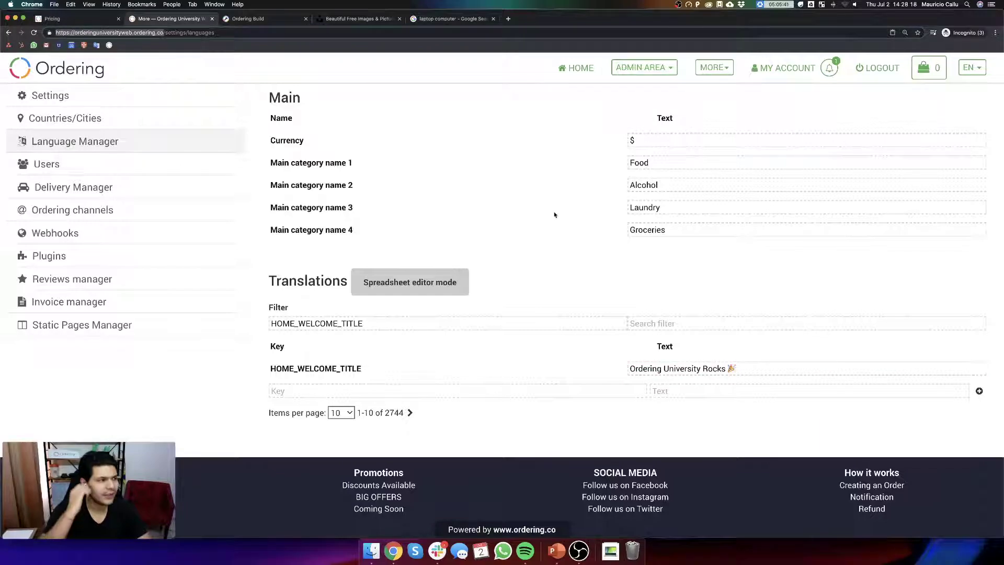
key(super+w)
key(super+w)
key(super+w)
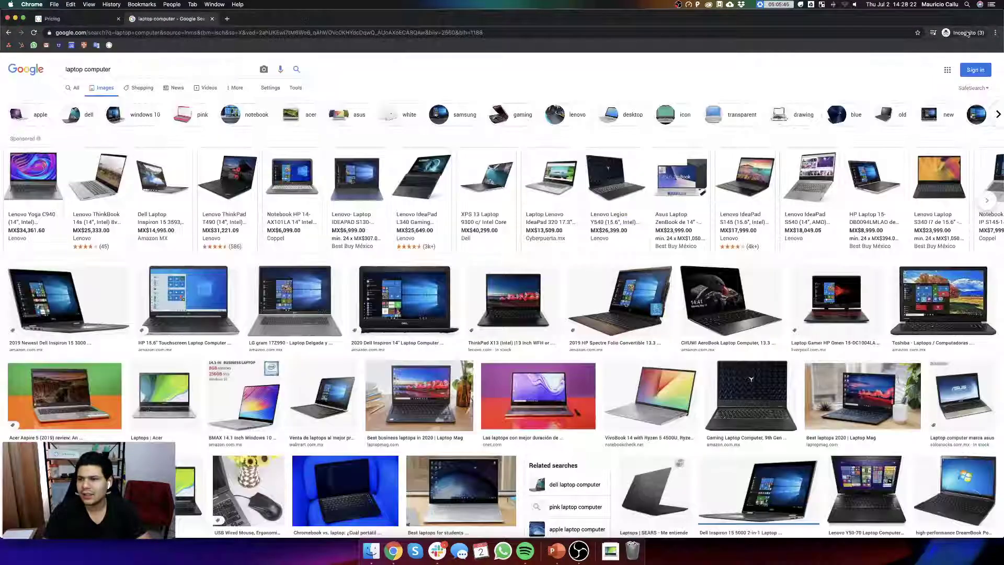
click(967, 33)
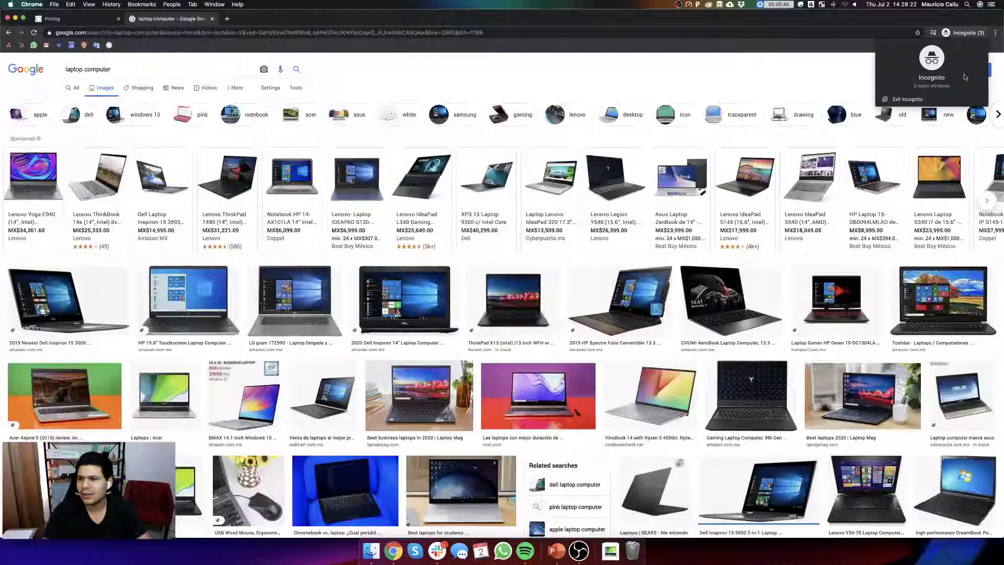
click(894, 102)
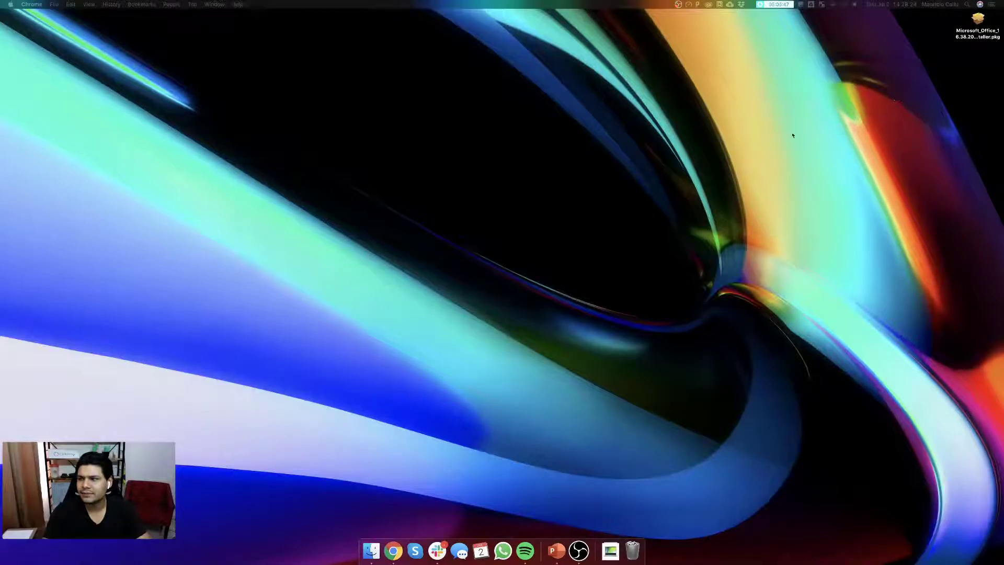
- Load the copied site address in a new maximised incognito window
right_click(398, 552)
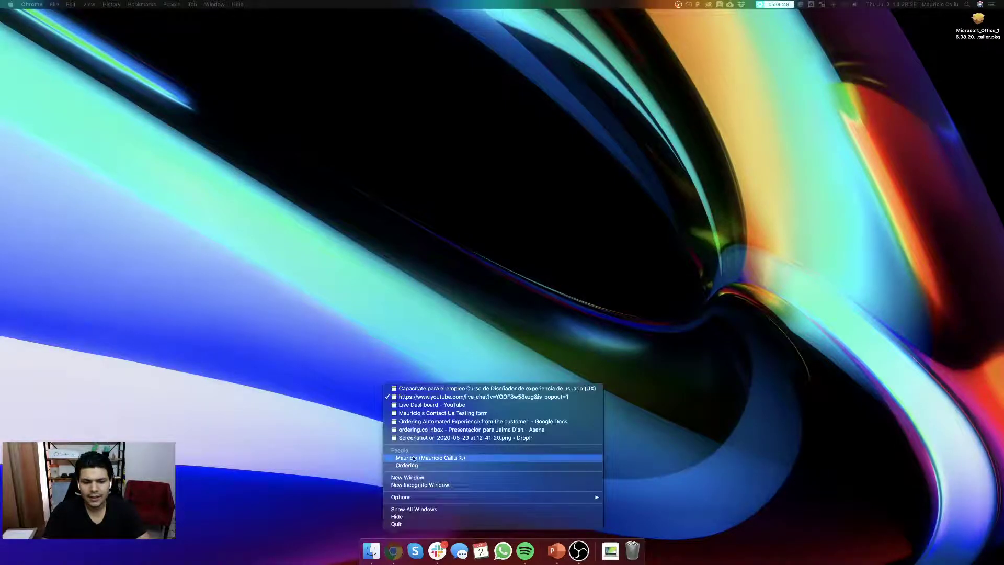
click(436, 487)
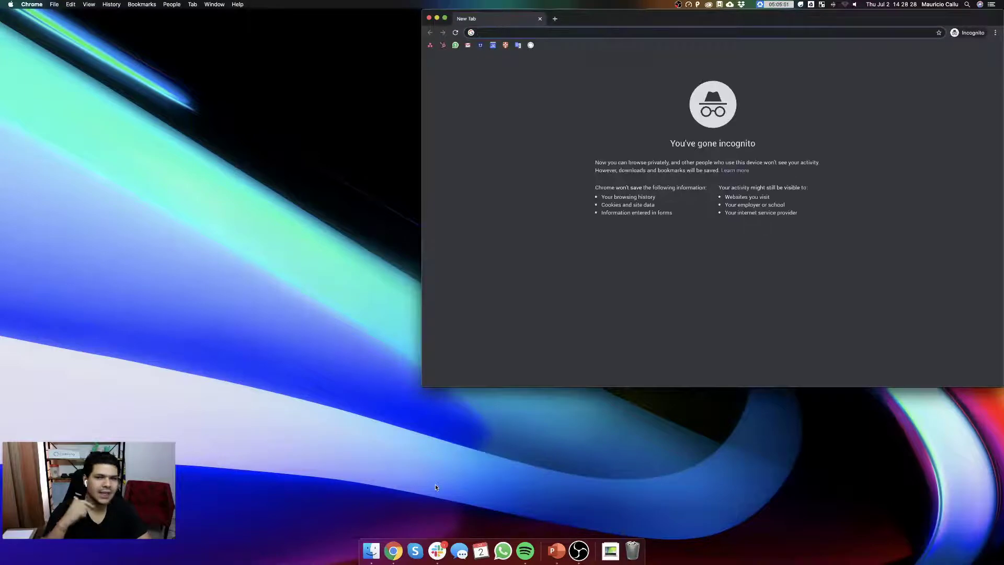
text(orderinguniversityweb.ordering.co)
key(Return)
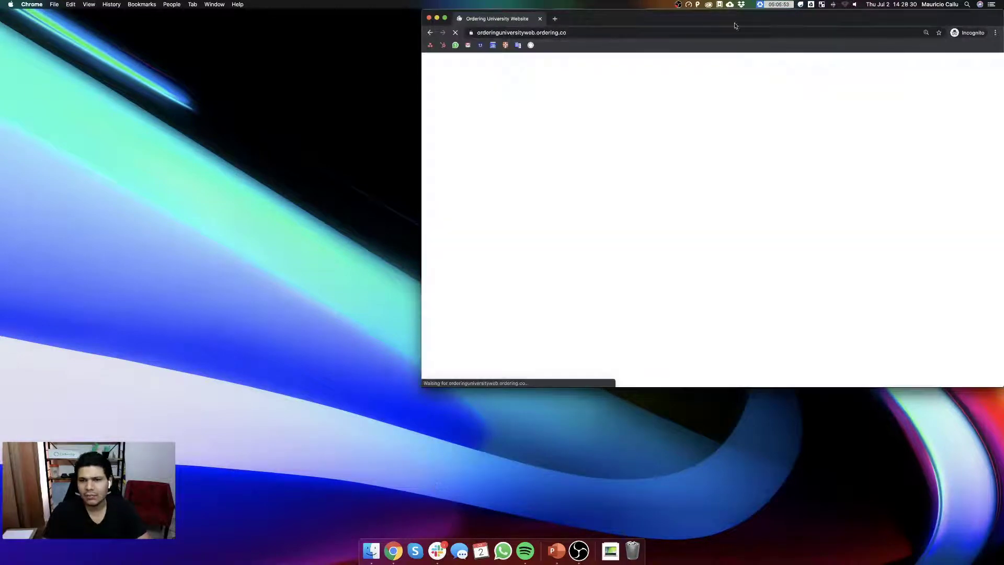
drag(736, 18, 561, 3)
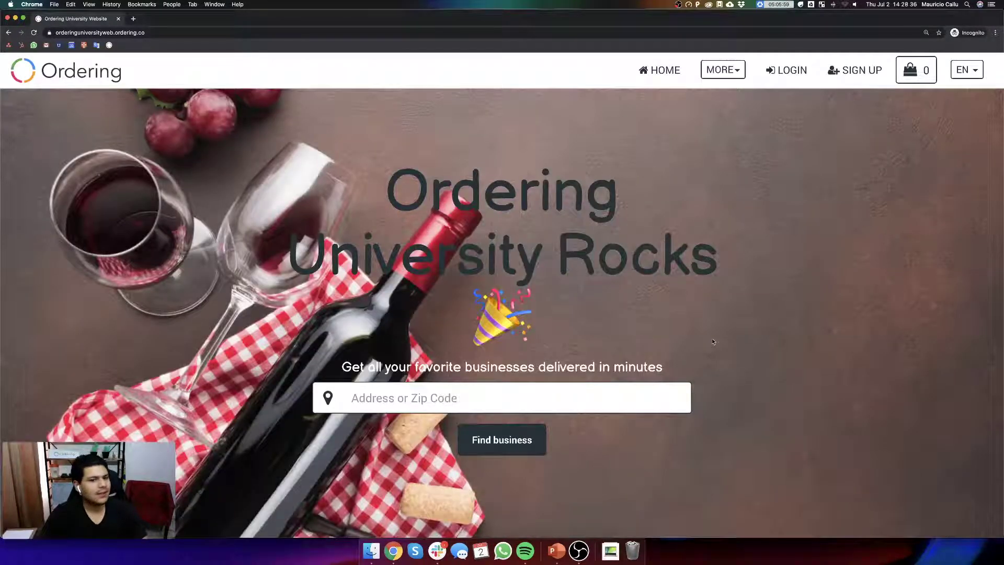
- Enlarge the live homepage and check the new 'Ordering University Rocks' headline
key(super+equal)
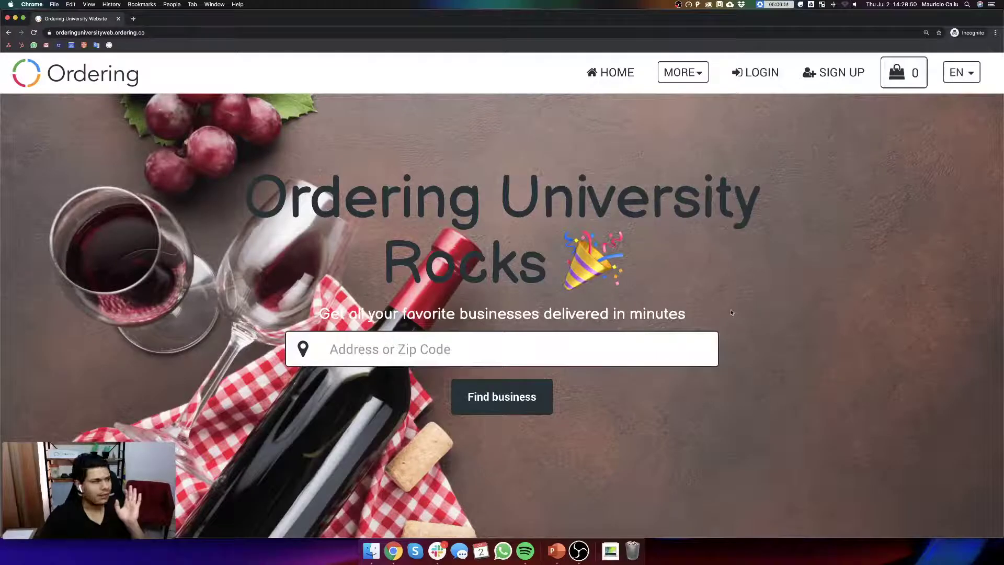
scroll(743, 377, down, 5)
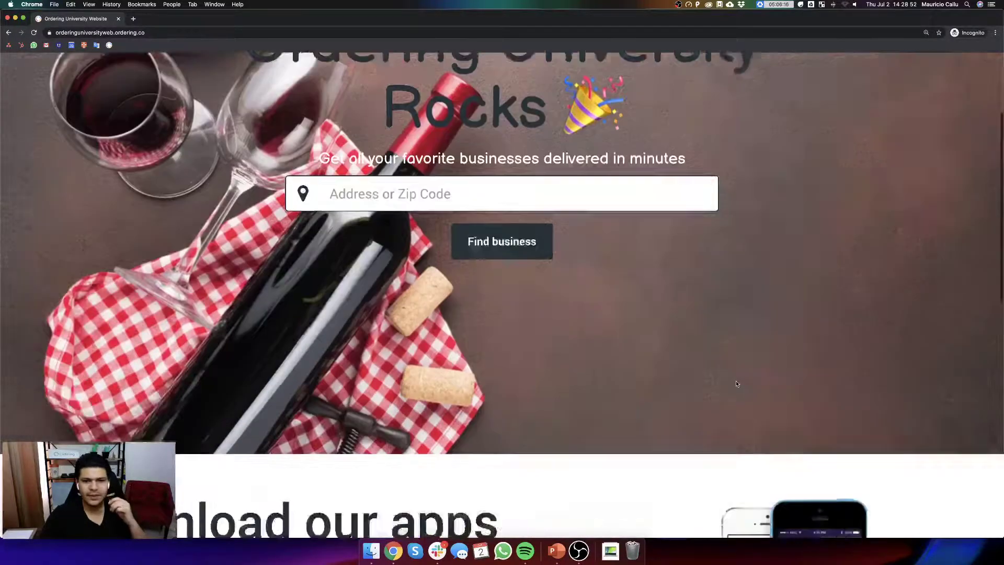
scroll(737, 383, up, 5)
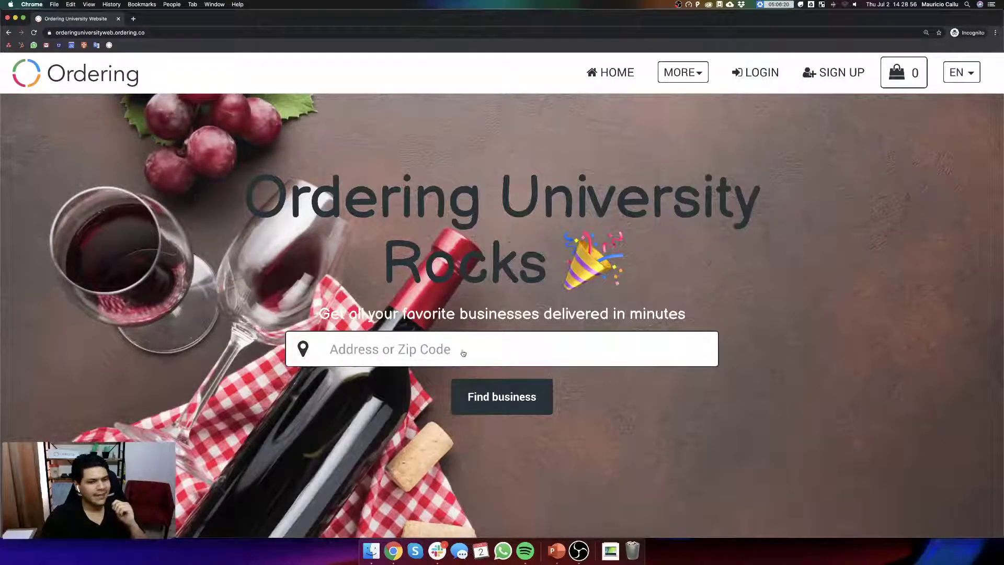
- Try setting the delivery location, dismiss the location error, and close the cleared address map
click(419, 346)
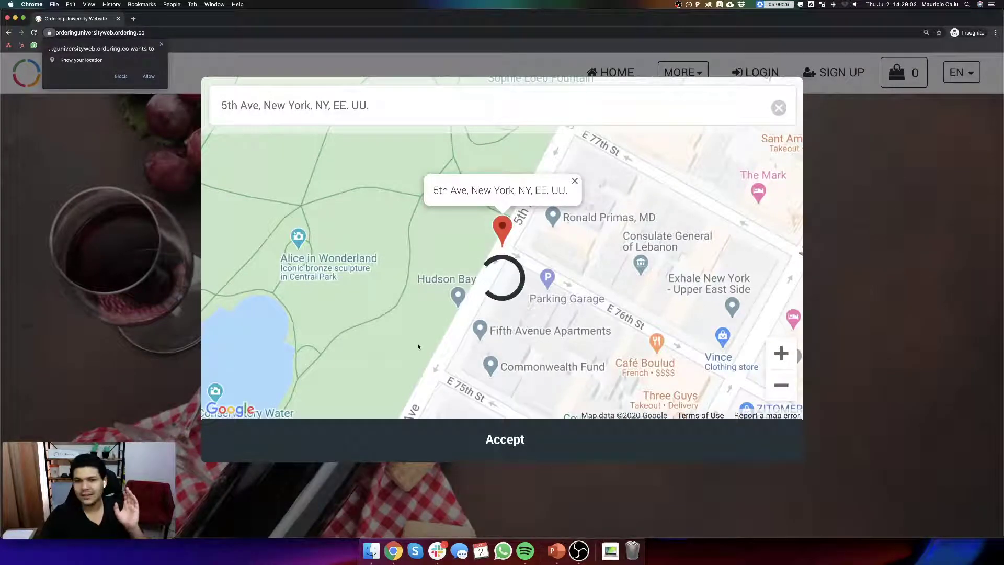
click(149, 76)
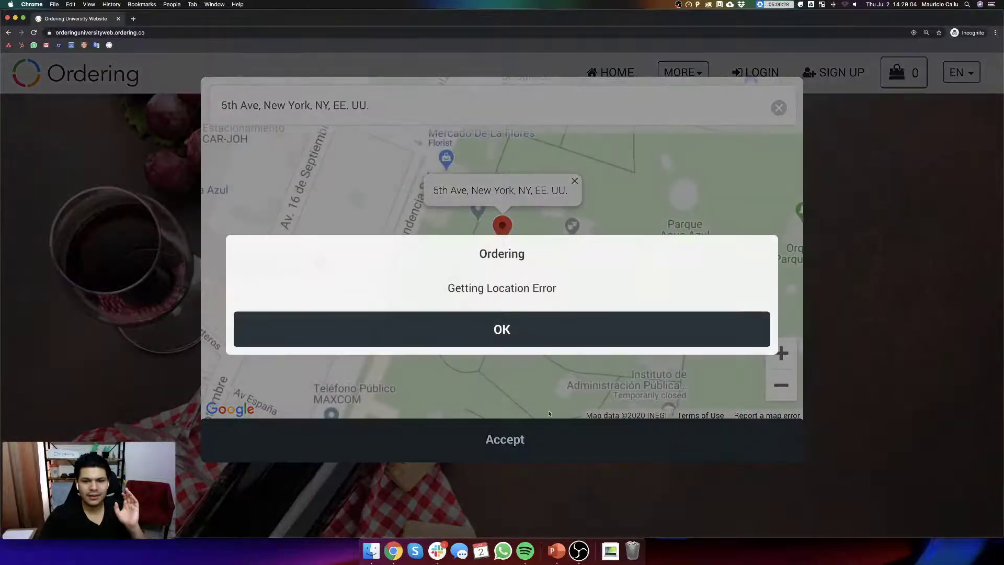
click(528, 336)
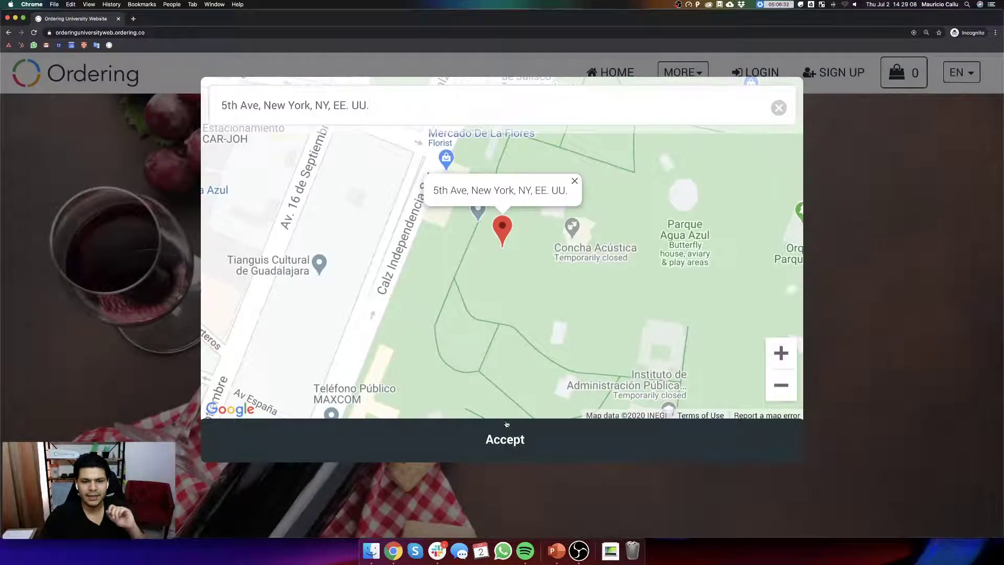
click(779, 108)
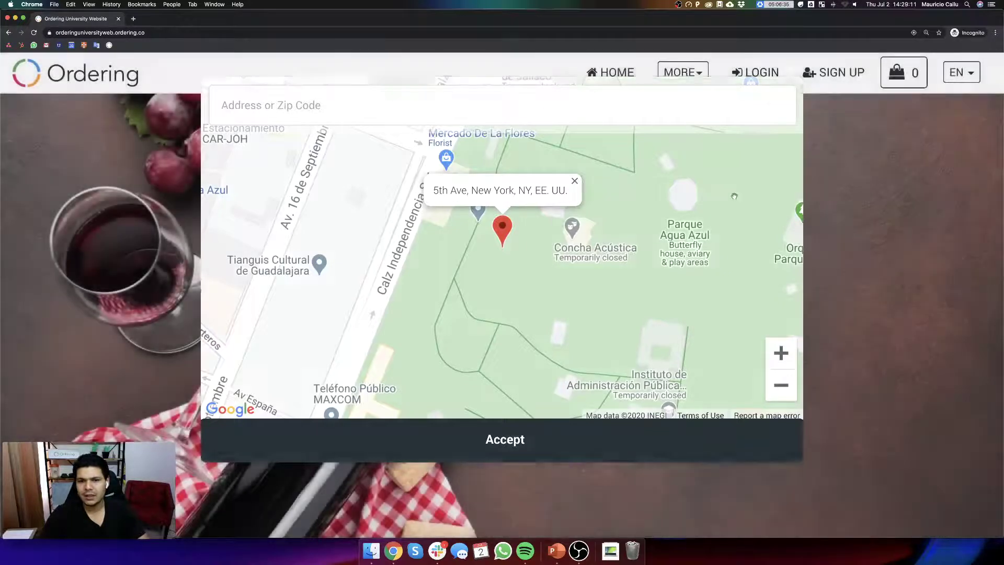
click(733, 56)
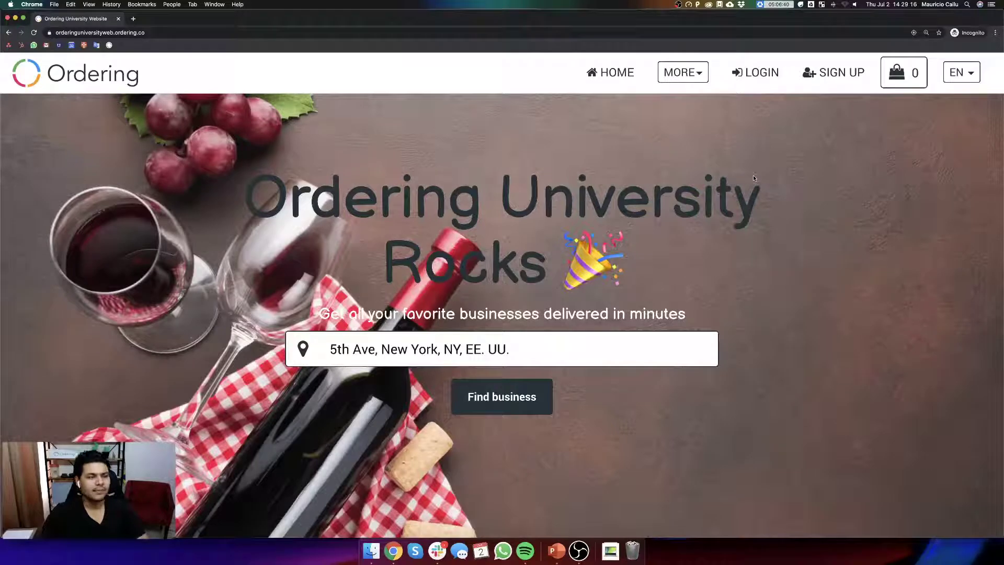
click(753, 74)
- Log in to the Ordering University site with the saved account's autofilled email and password
click(440, 324)
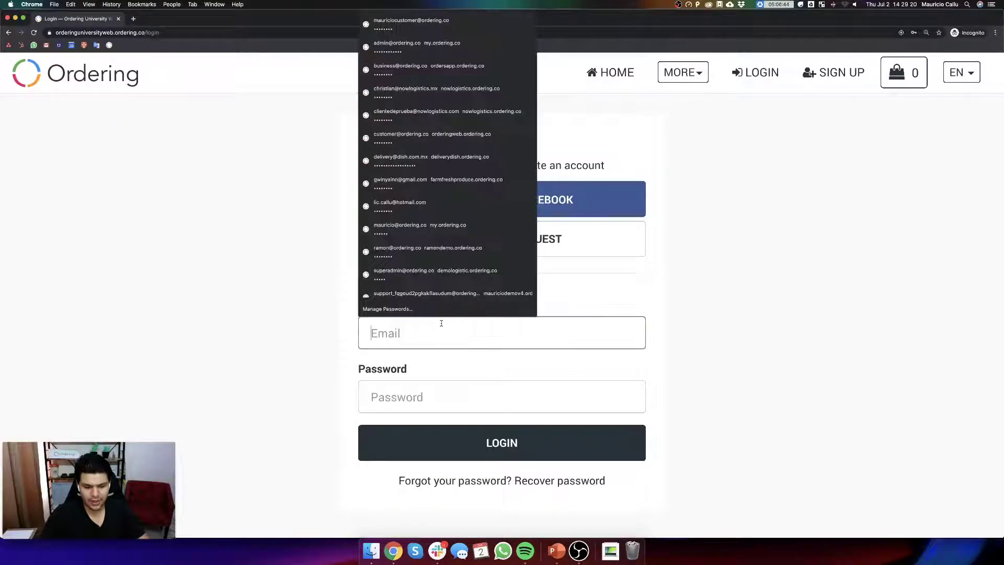
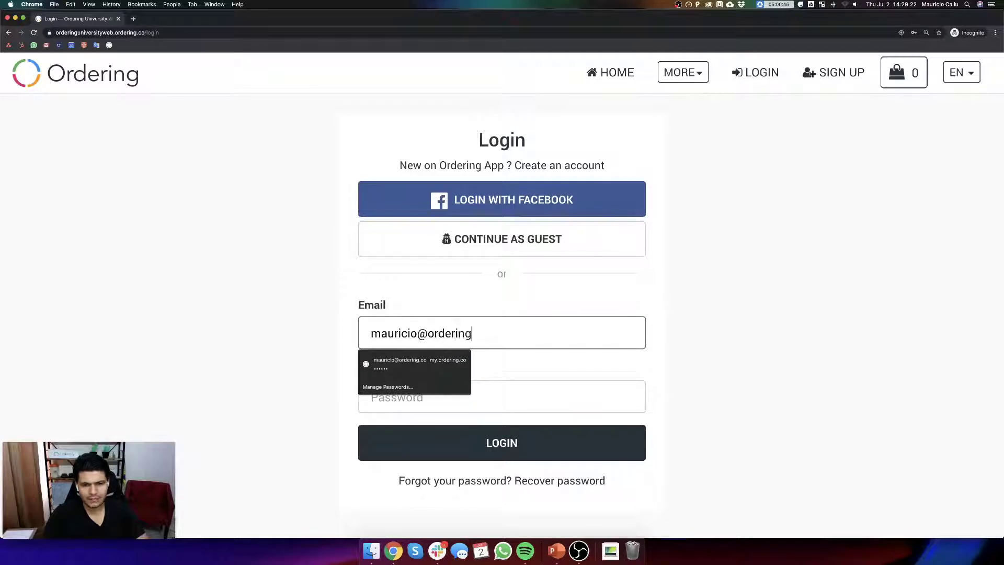
key(Down)
key(Return)
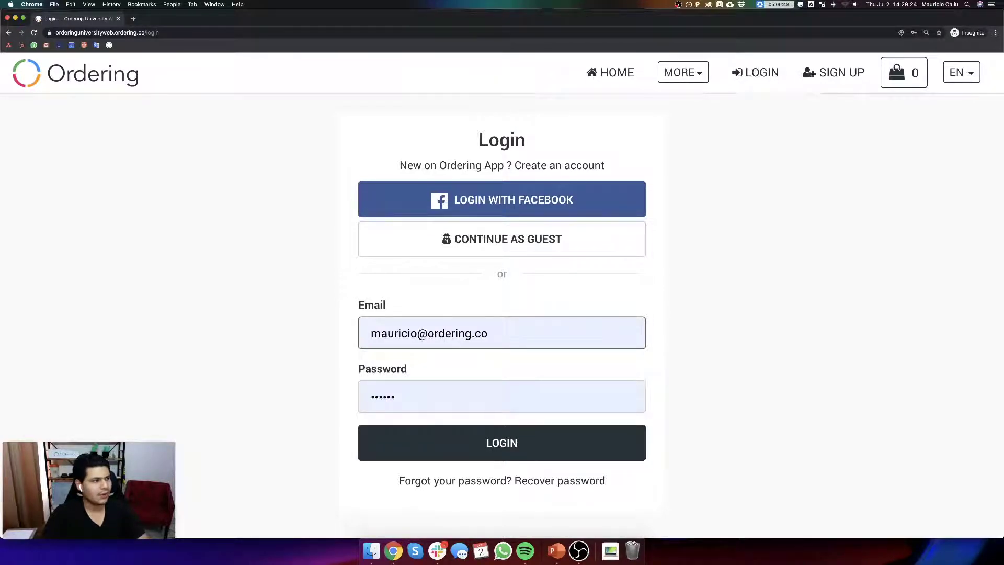
click(91, 80)
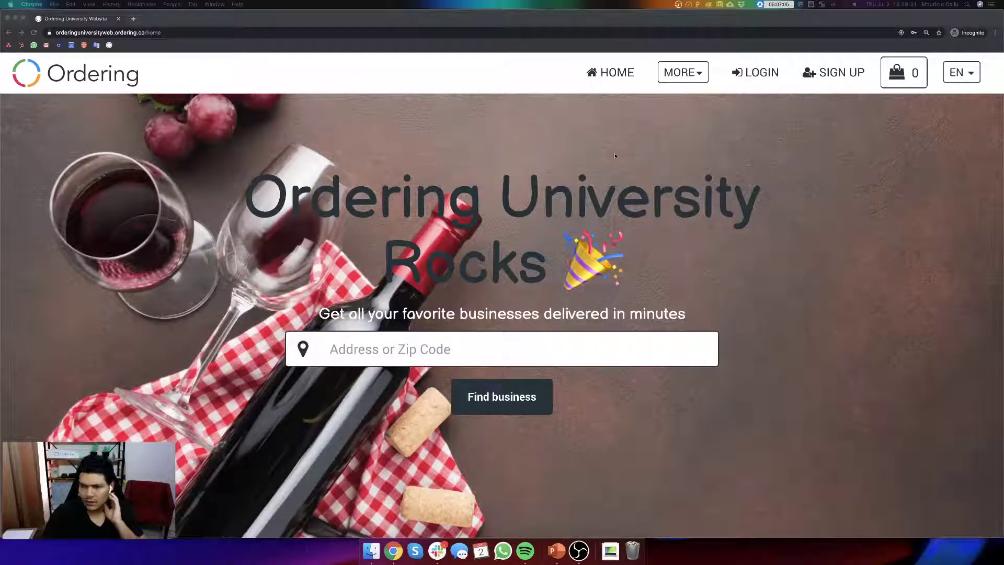
- Mute the sound, scroll to the Download our apps section, and add a new tab
click(608, 174)
key(XF86AudioRaiseVolume)
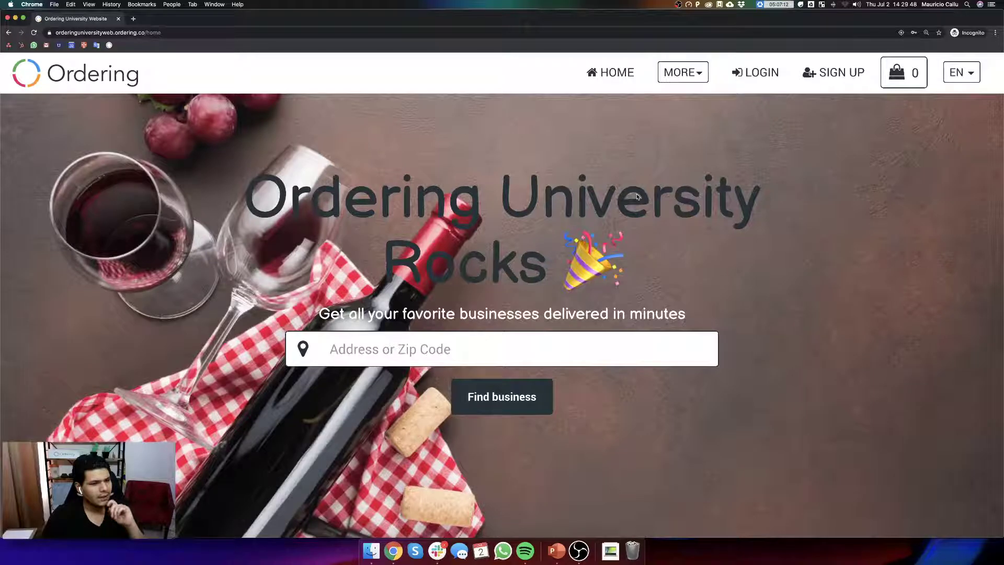
key(XF86AudioMute)
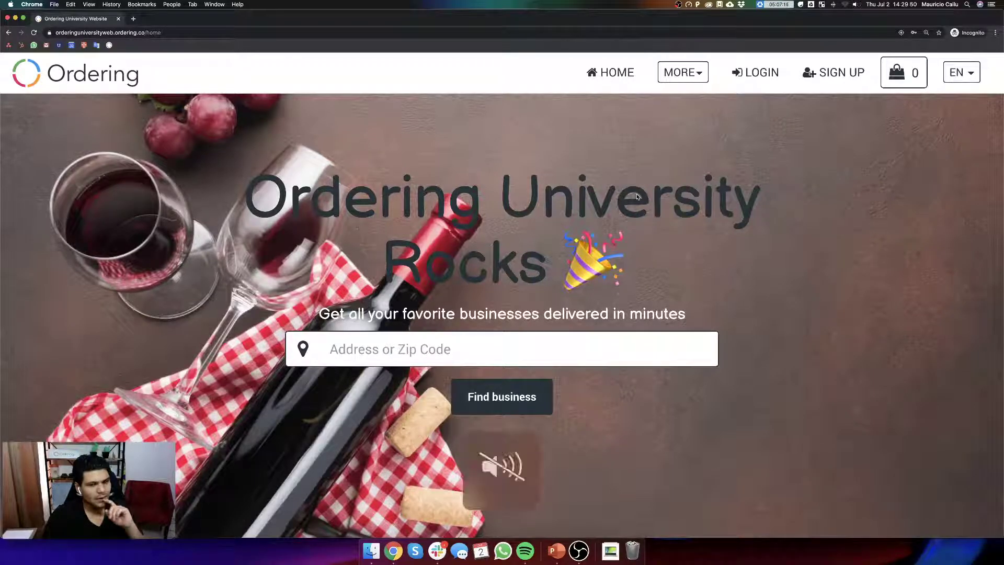
scroll(604, 230, down, 15)
scroll(594, 224, up, 5)
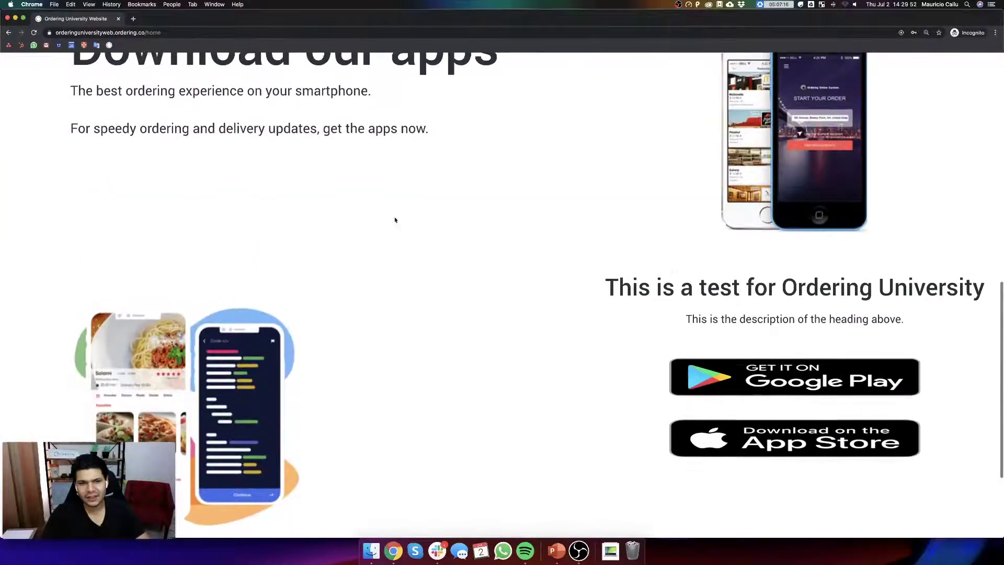
scroll(397, 332, up, 10)
scroll(534, 298, down, 8)
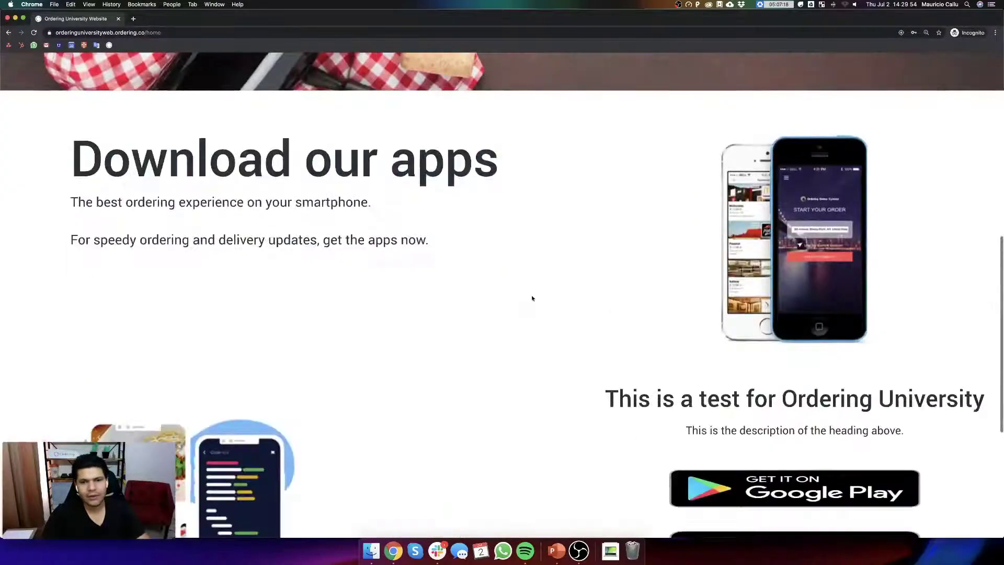
scroll(394, 324, down, 4)
click(134, 19)
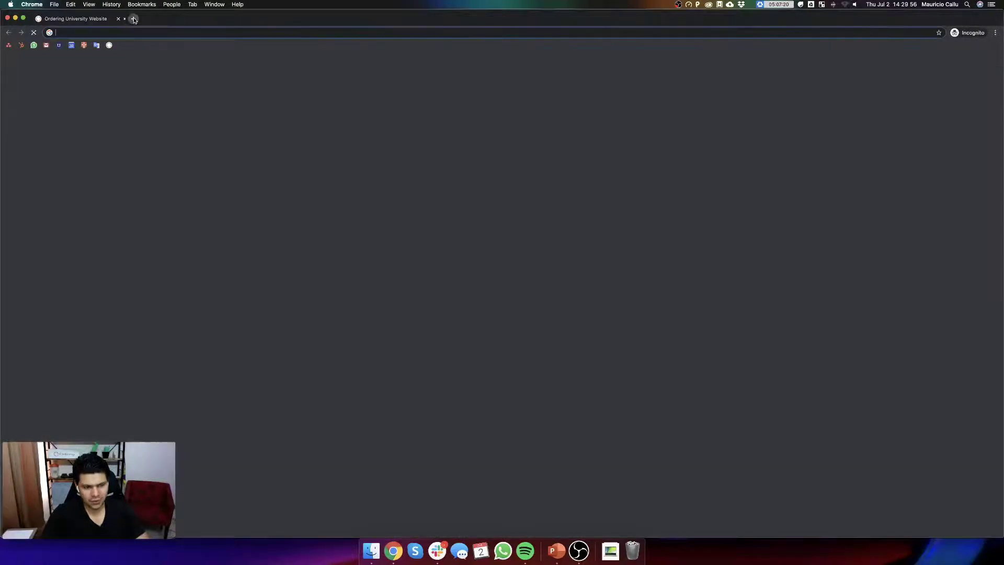
- Load my.ordering.co and submit the saved login, which is rejected
text(my)
key(Return)
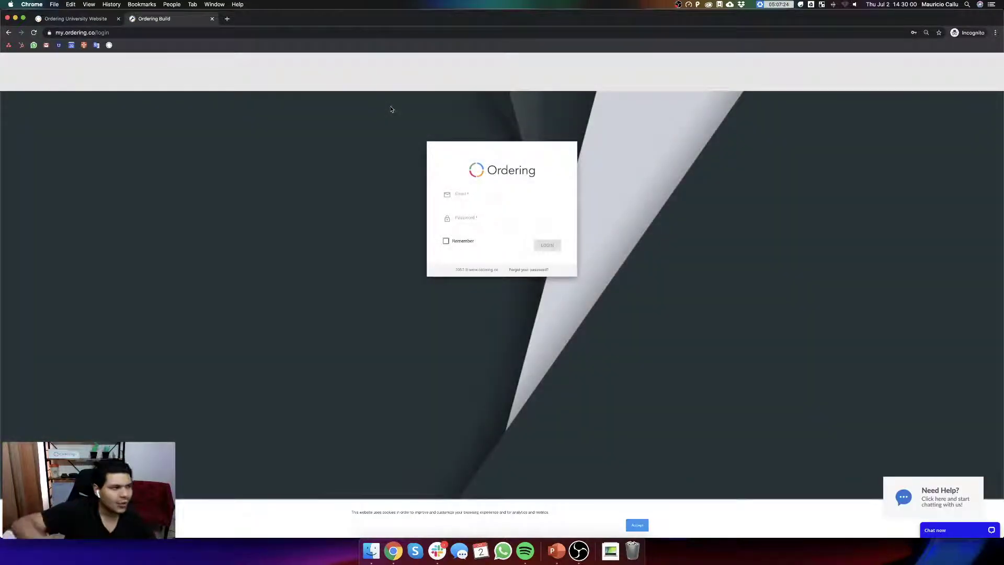
click(488, 196)
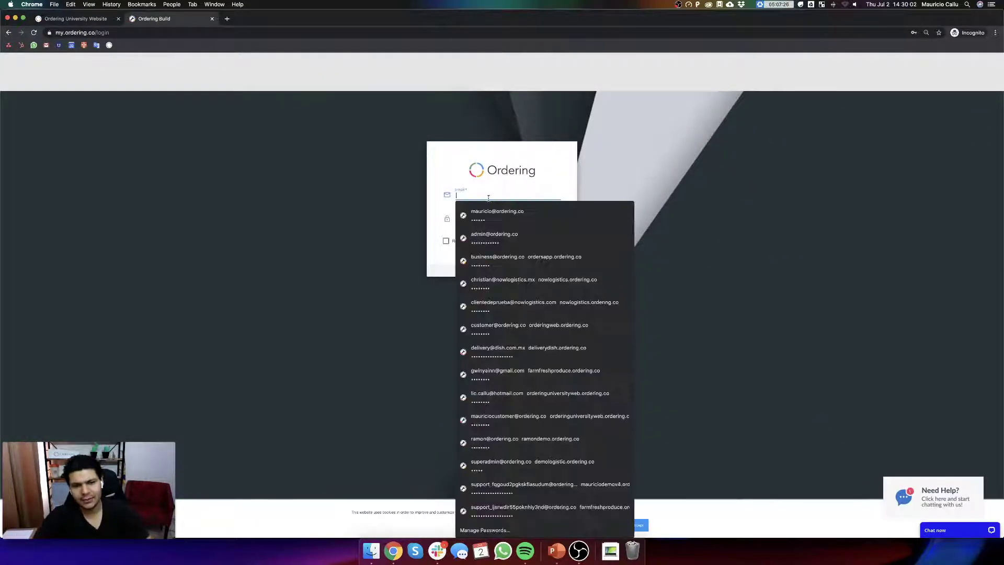
text(maur)
key(Down)
key(Return)
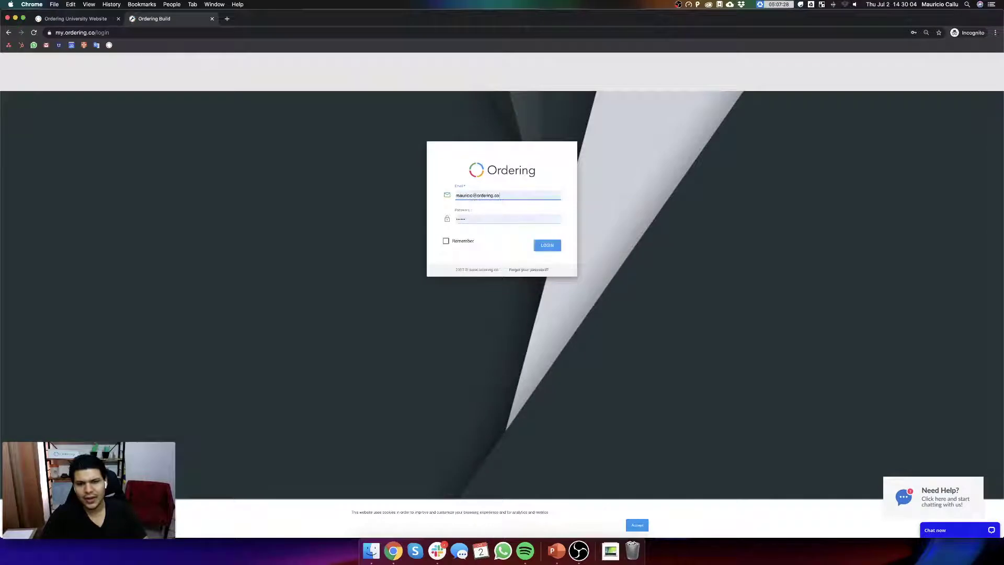
click(544, 248)
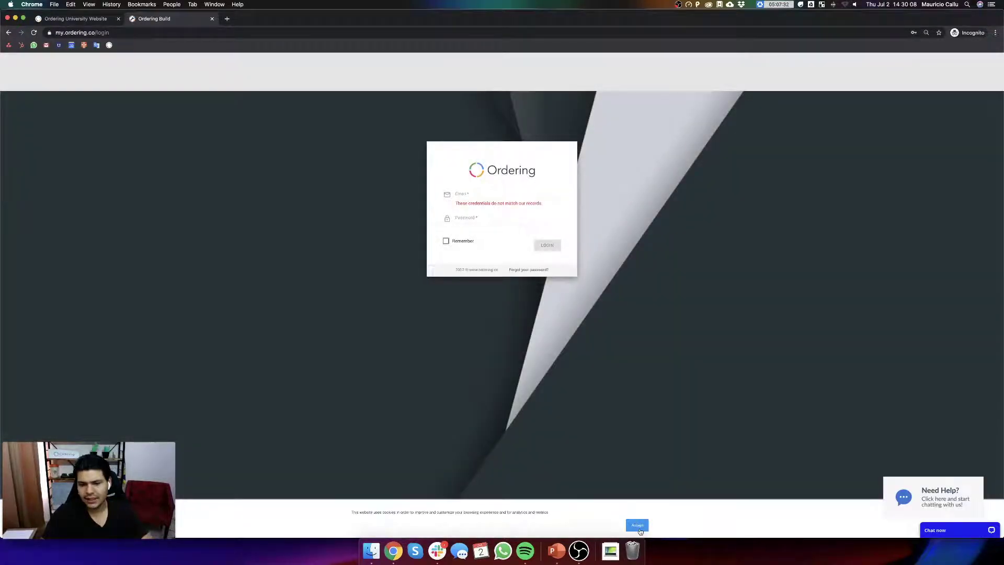
- Accept the cookie notice and sign in again with the admin email and new password
click(640, 532)
click(477, 153)
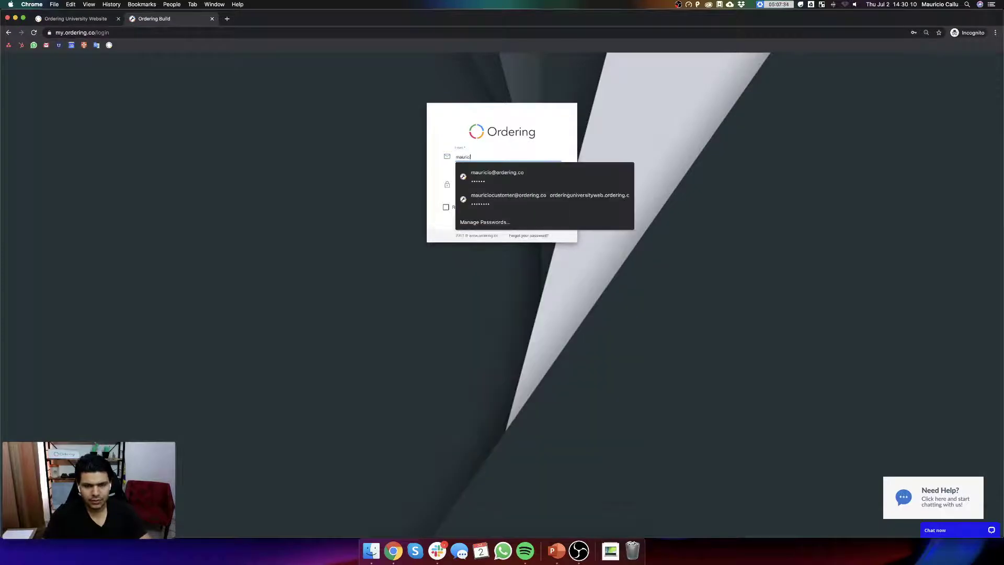
key(Tab)
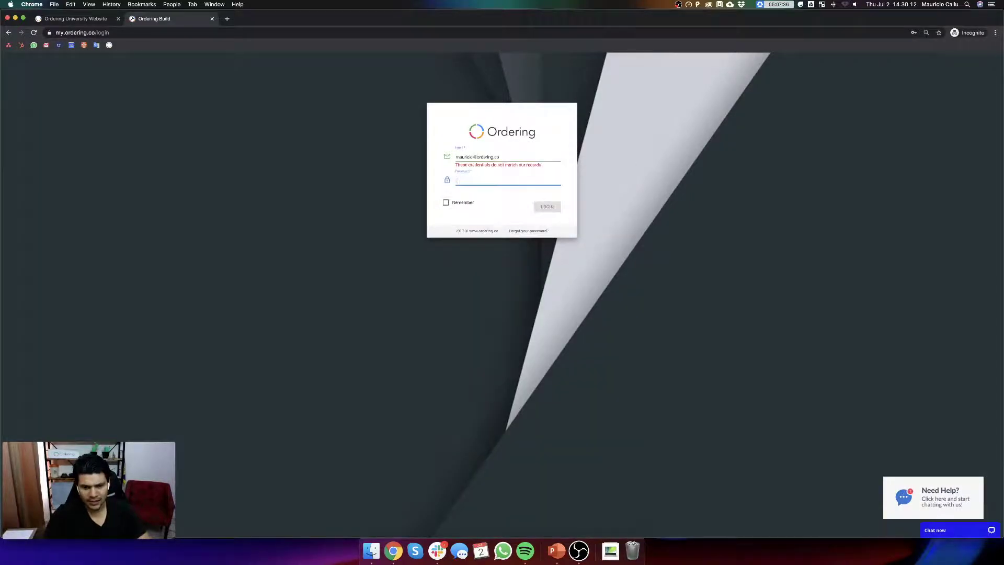
text(•••••••)
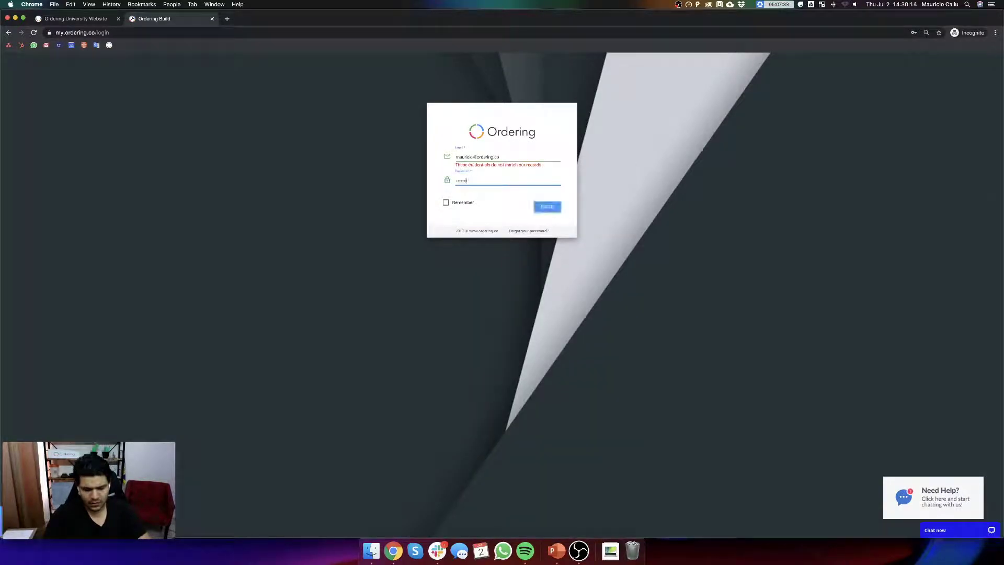
text(••••)
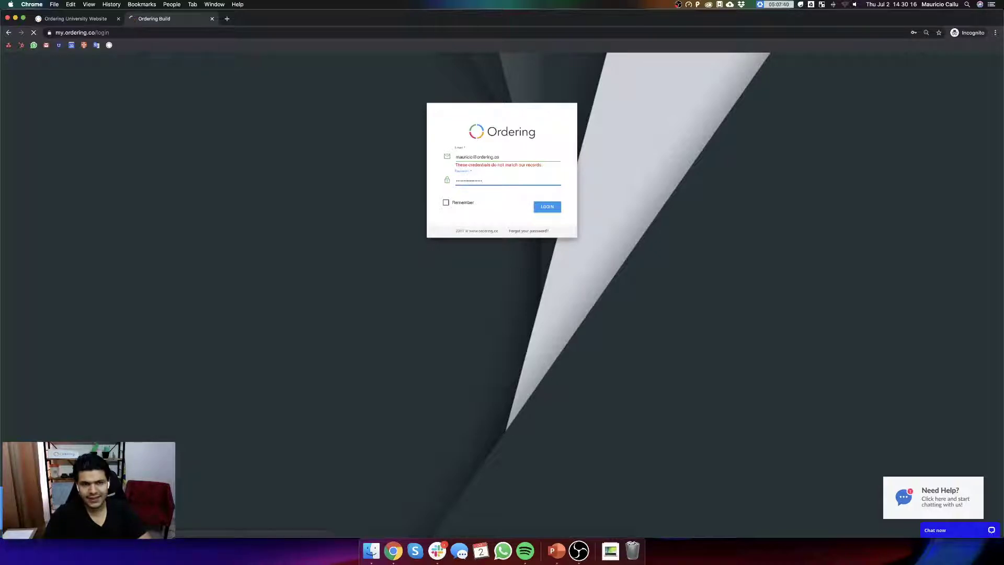
key(Return)
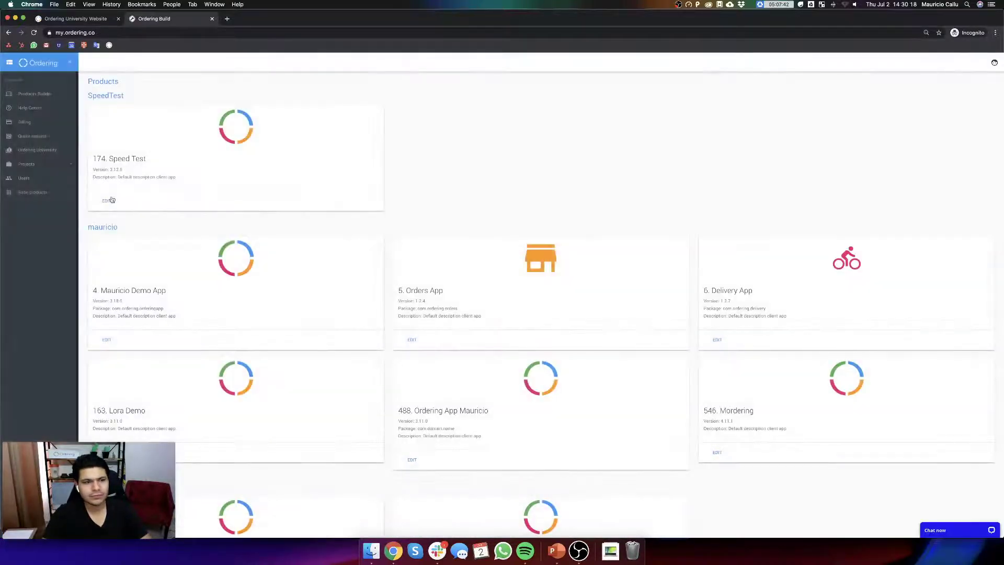
- Open app 2871's developer files and delete the Custom style css file
scroll(131, 241, down, 15)
click(119, 378)
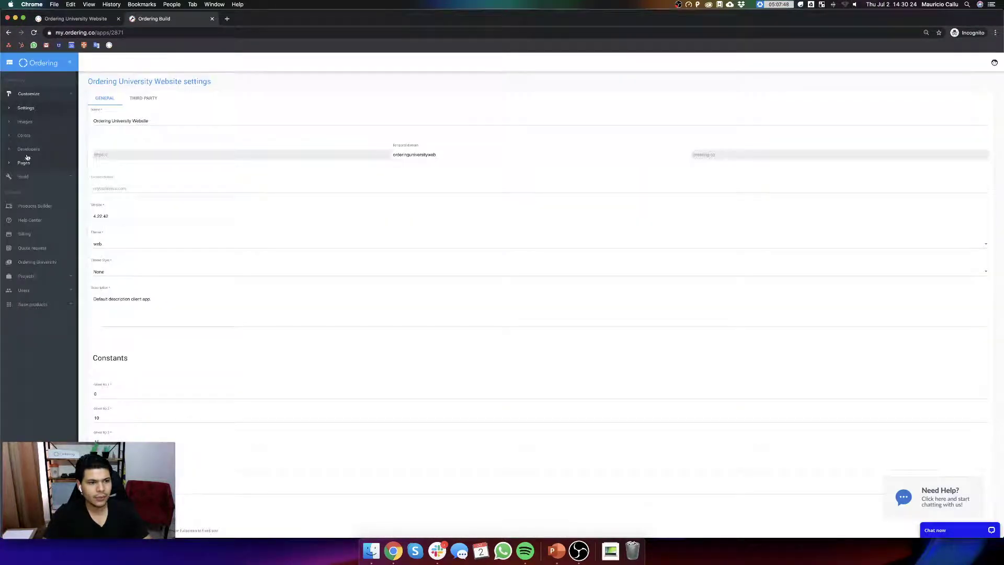
click(28, 153)
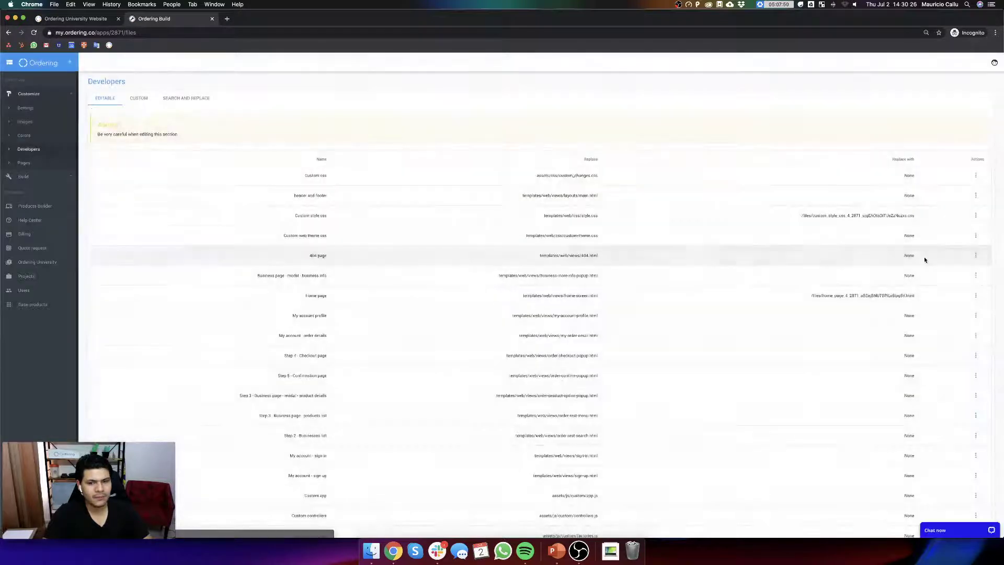
click(976, 215)
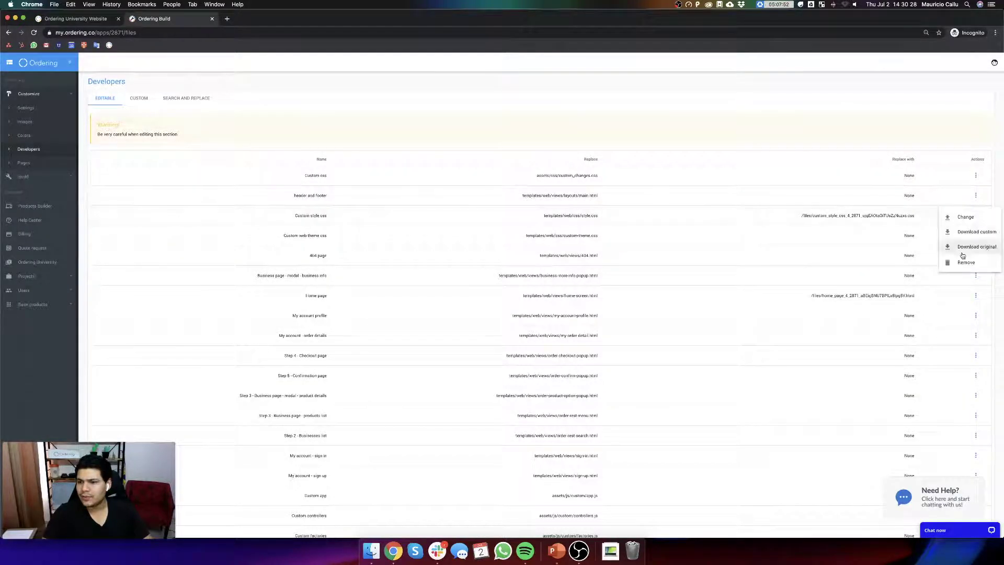
click(965, 263)
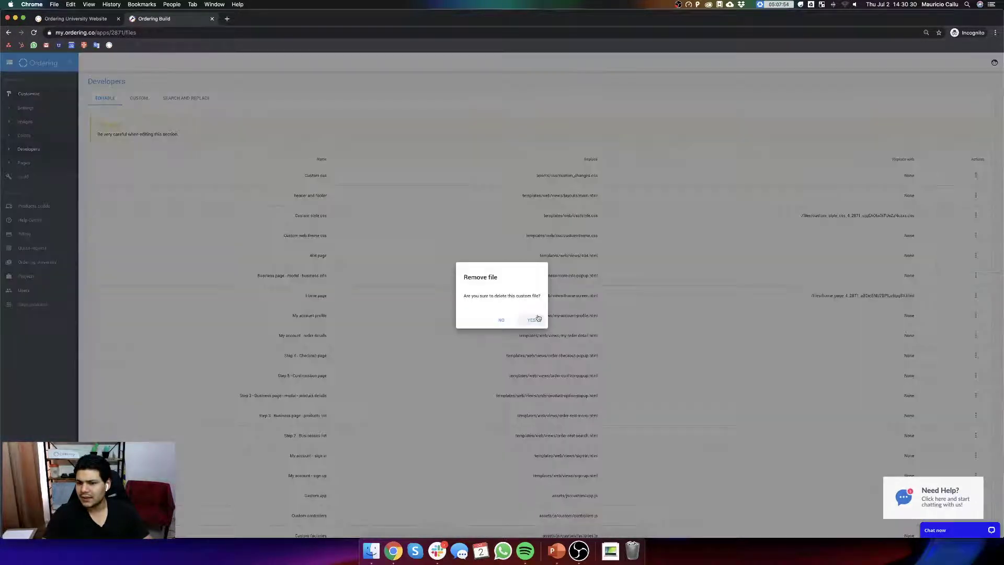
click(538, 318)
- Delete the Home page and Home page content custom files
click(975, 296)
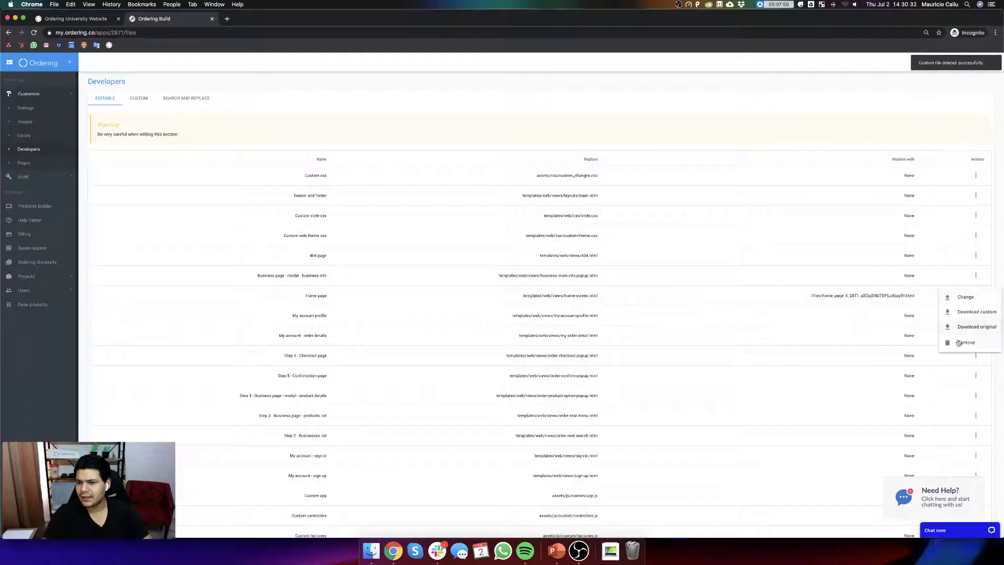
click(965, 342)
click(532, 321)
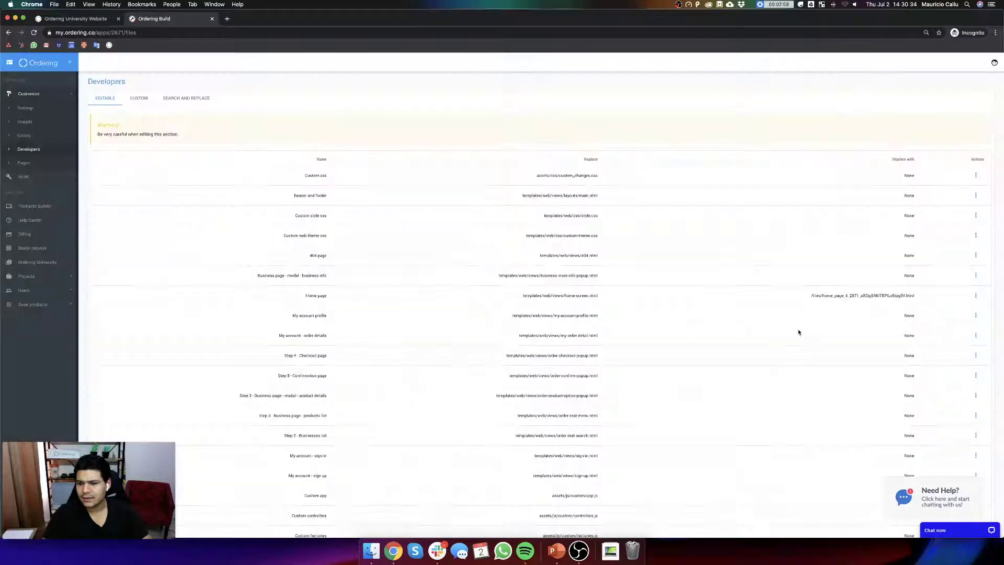
scroll(798, 332, down, 5)
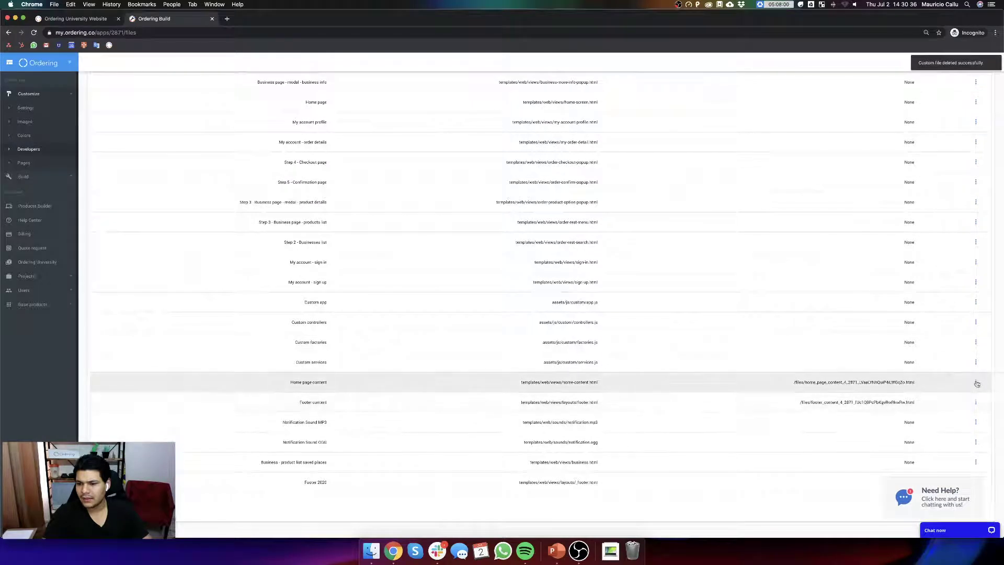
click(976, 402)
click(966, 429)
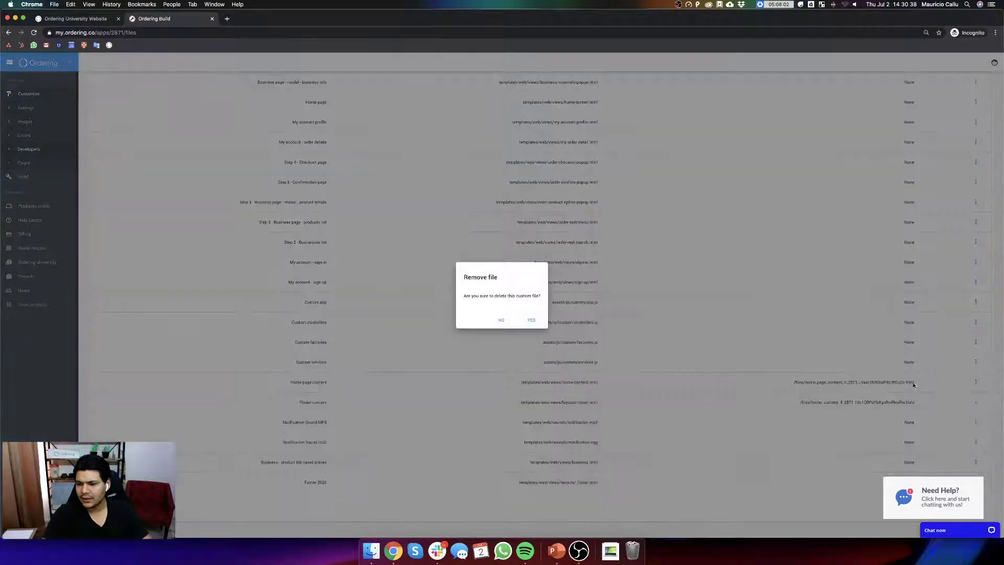
click(534, 320)
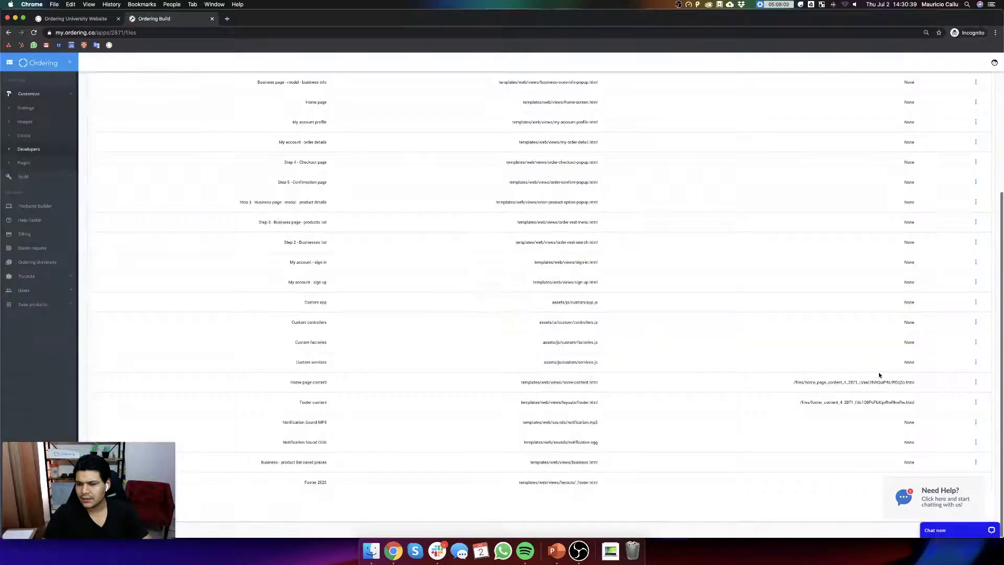
- Delete the Footer content custom file and zoom the page to 110%
click(976, 401)
click(967, 448)
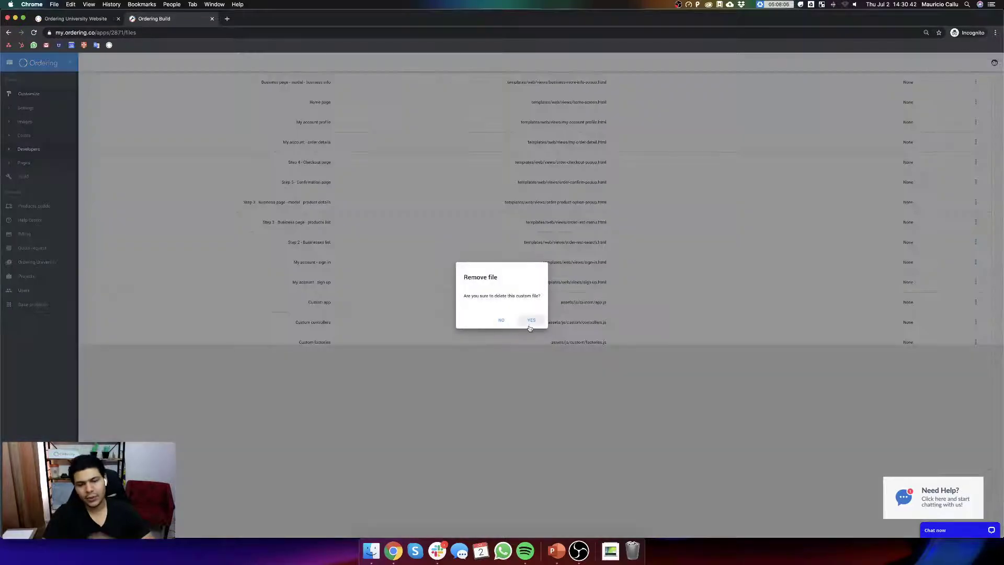
click(530, 320)
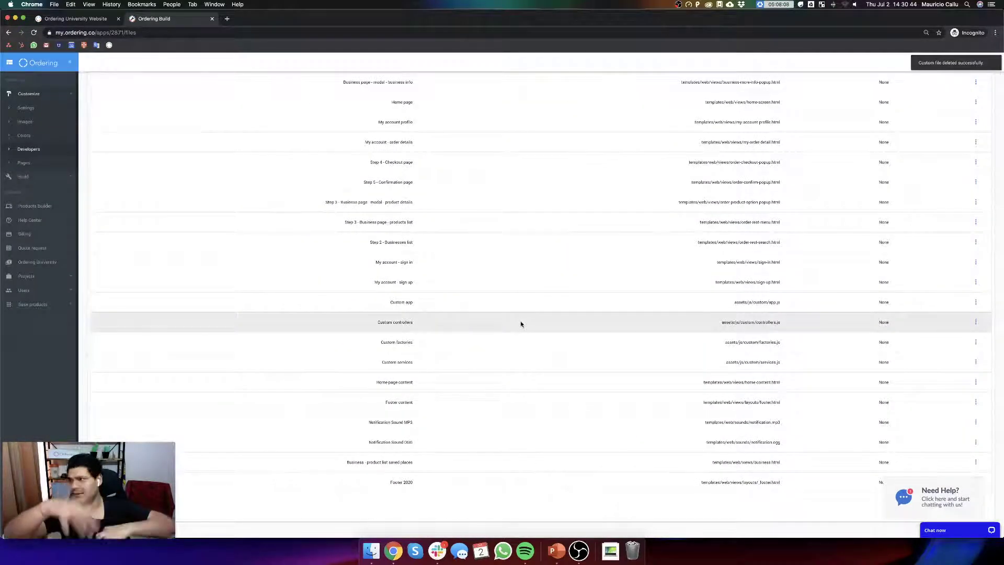
key(super+equal)
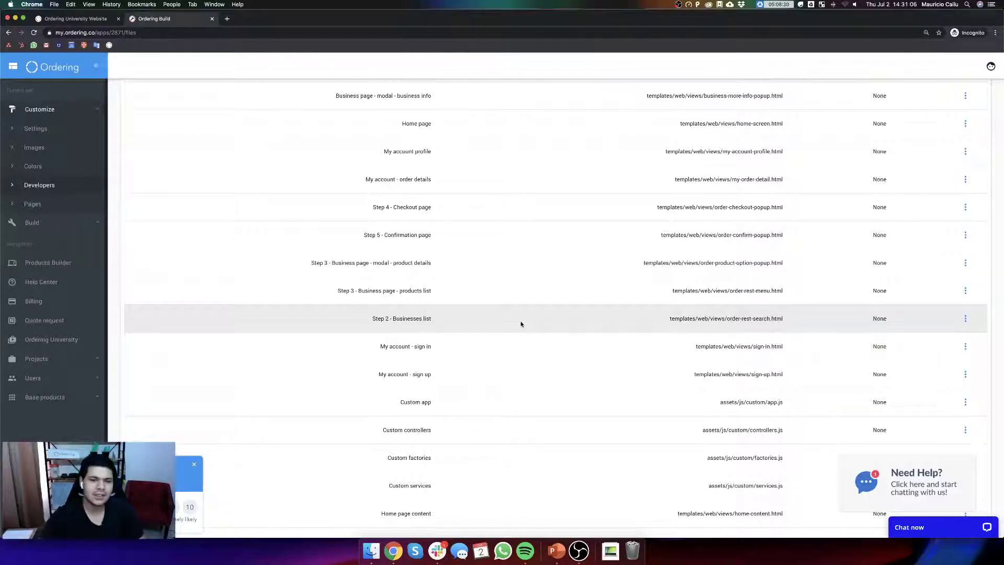
scroll(520, 321, up, 5)
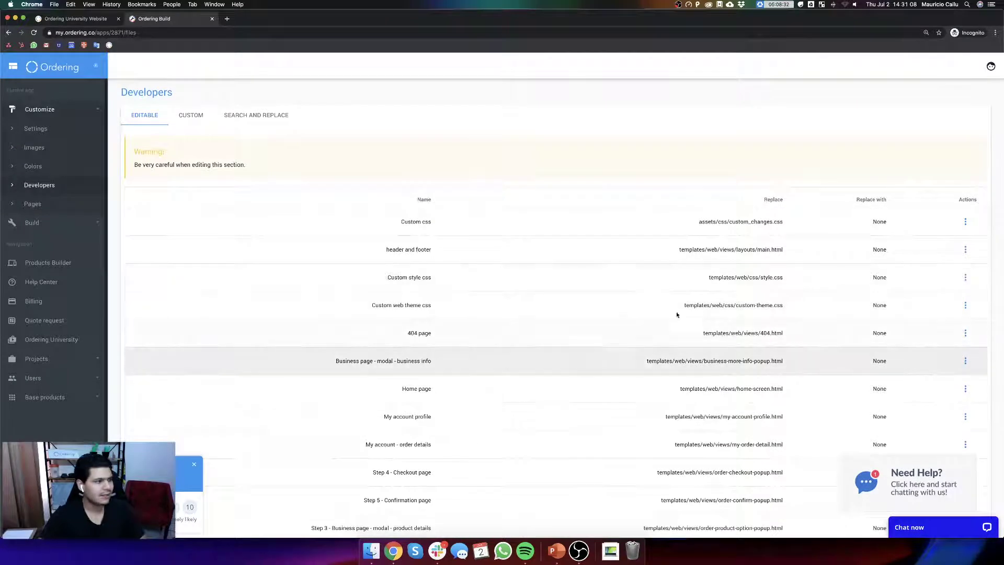
click(194, 465)
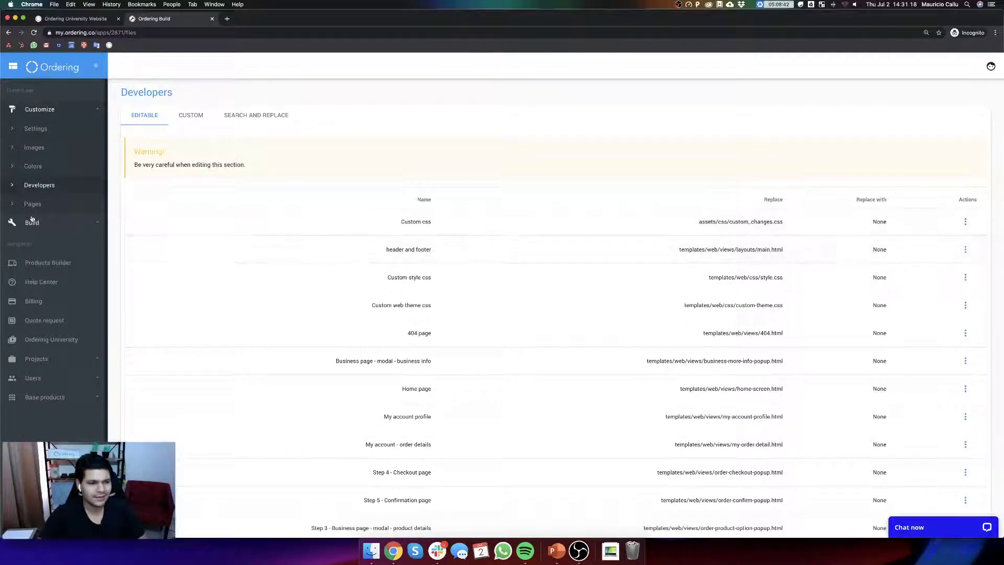
scroll(811, 269, down, 10)
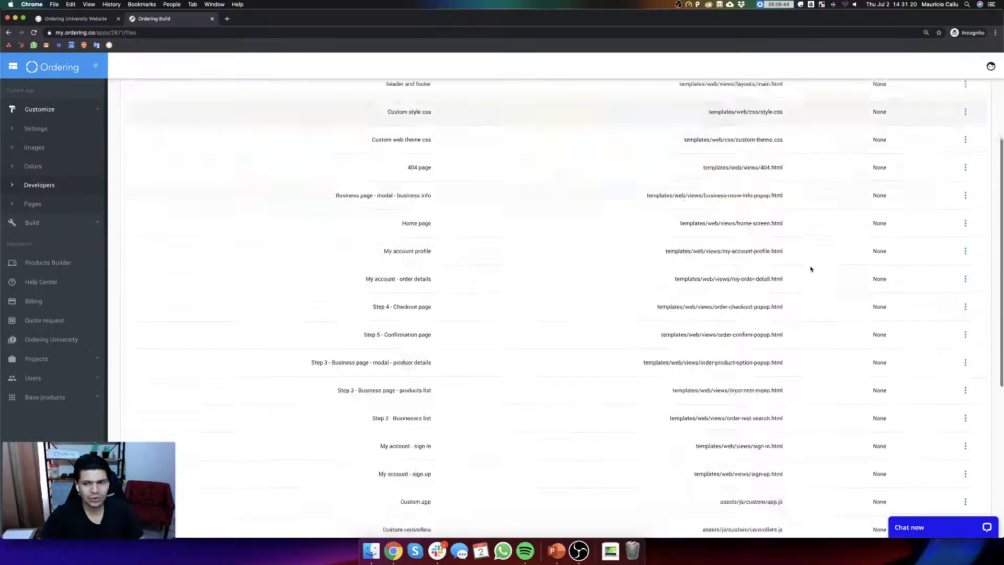
scroll(837, 157, up, 10)
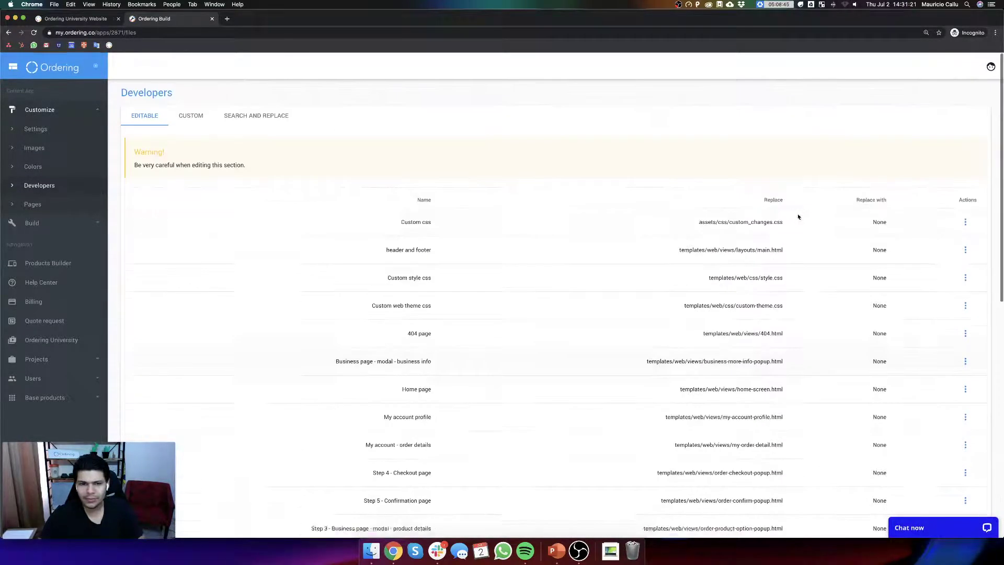
click(52, 223)
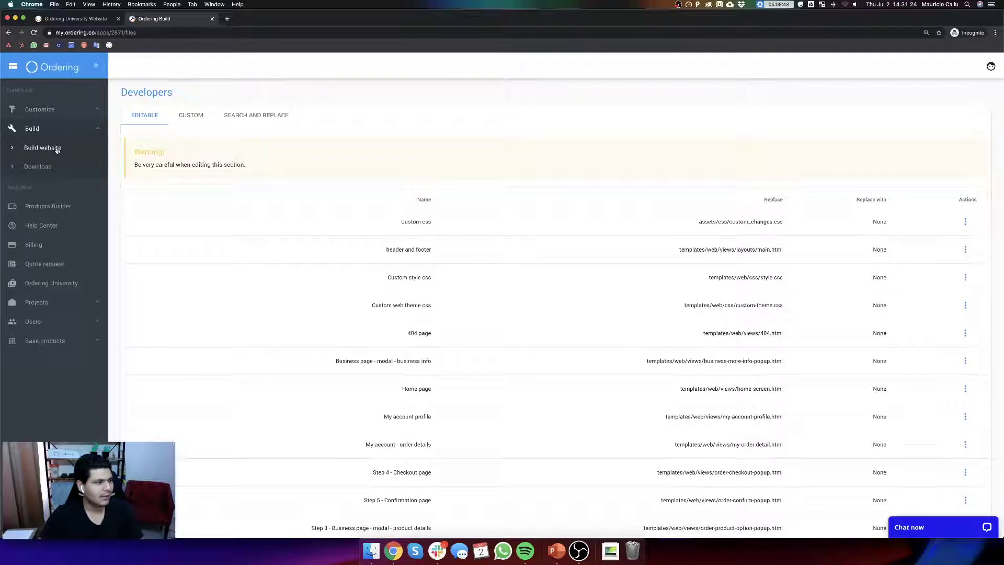
- Go to Build website and run Update Website Staging to rebuild the site
click(55, 148)
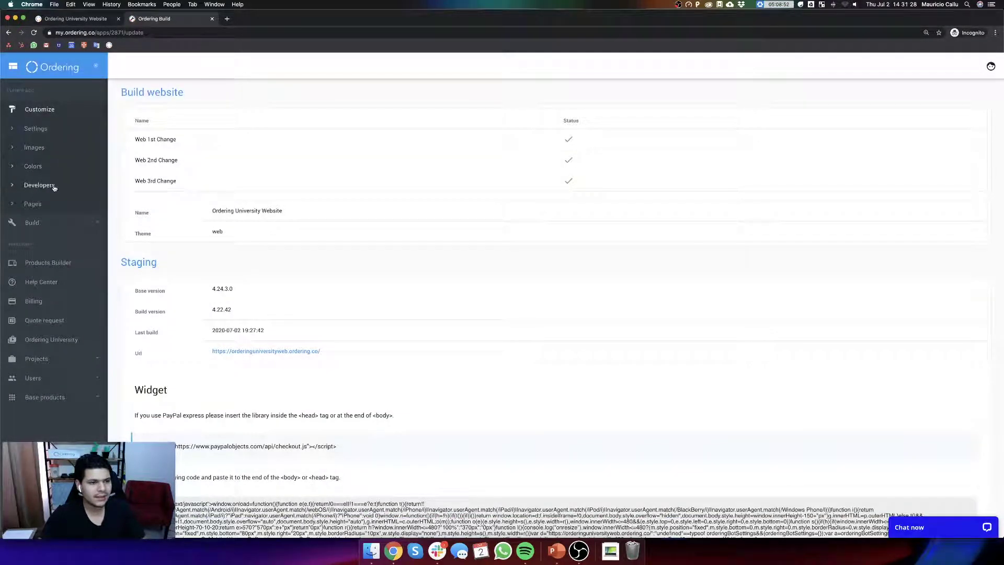
click(54, 187)
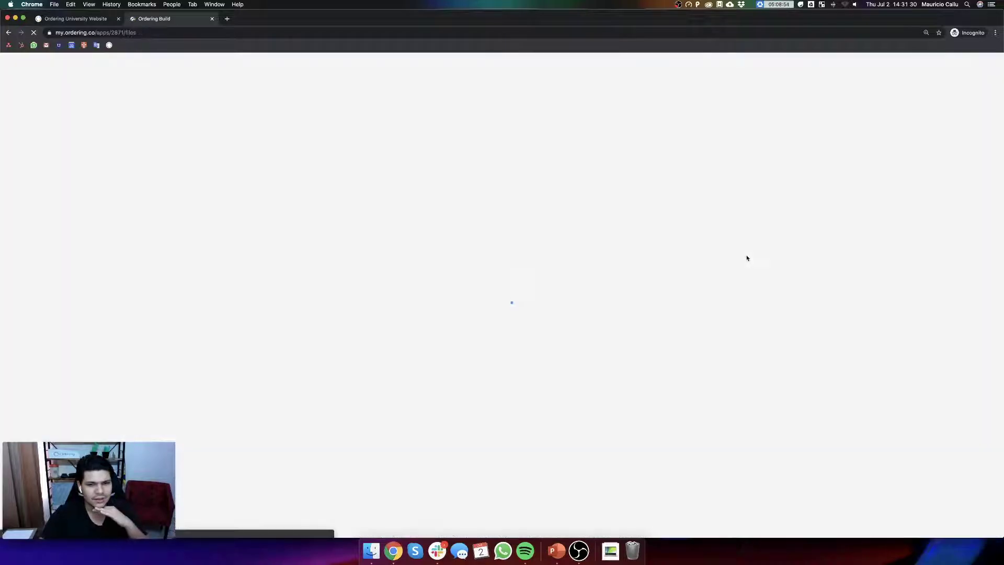
scroll(736, 267, down, 10)
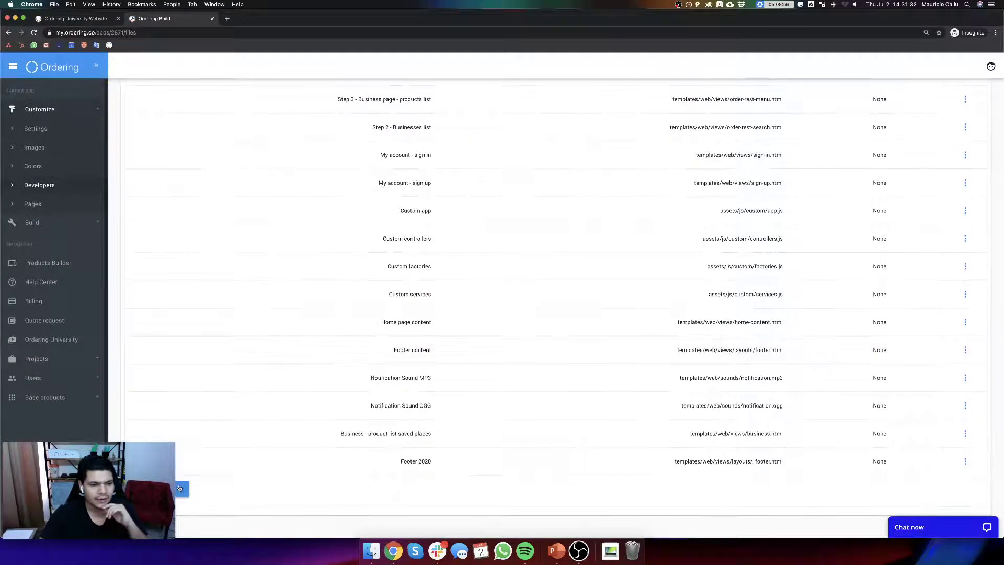
click(62, 151)
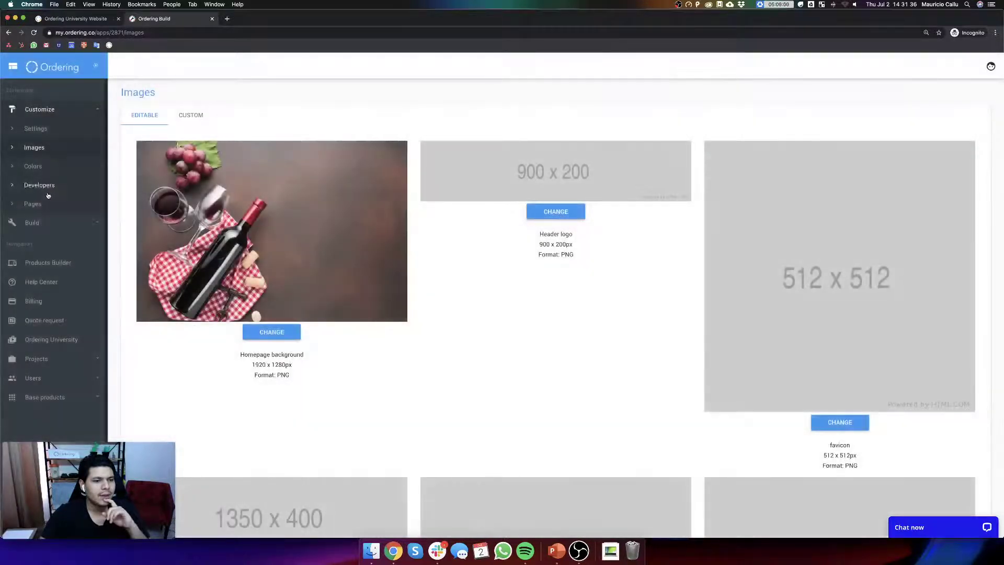
click(32, 224)
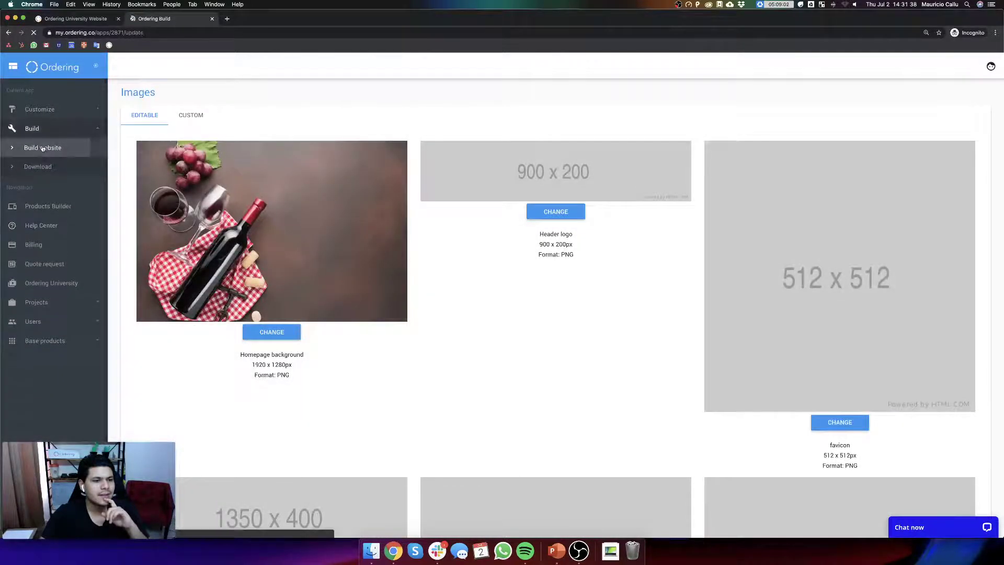
click(43, 148)
scroll(502, 293, down, 5)
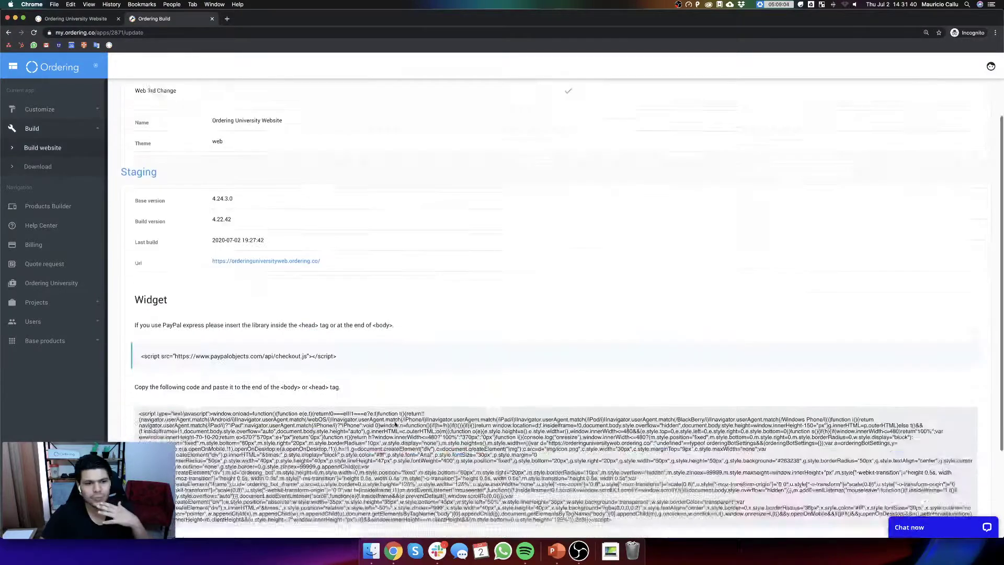
click(177, 438)
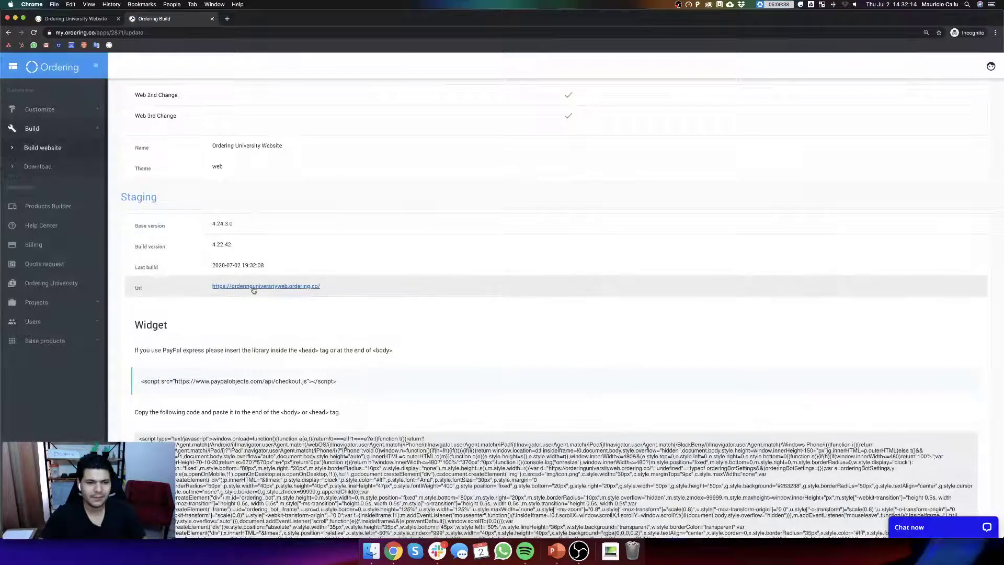
- Open the staging site and do an Empty Cache and Hard Reload via DevTools
click(252, 288)
click(118, 19)
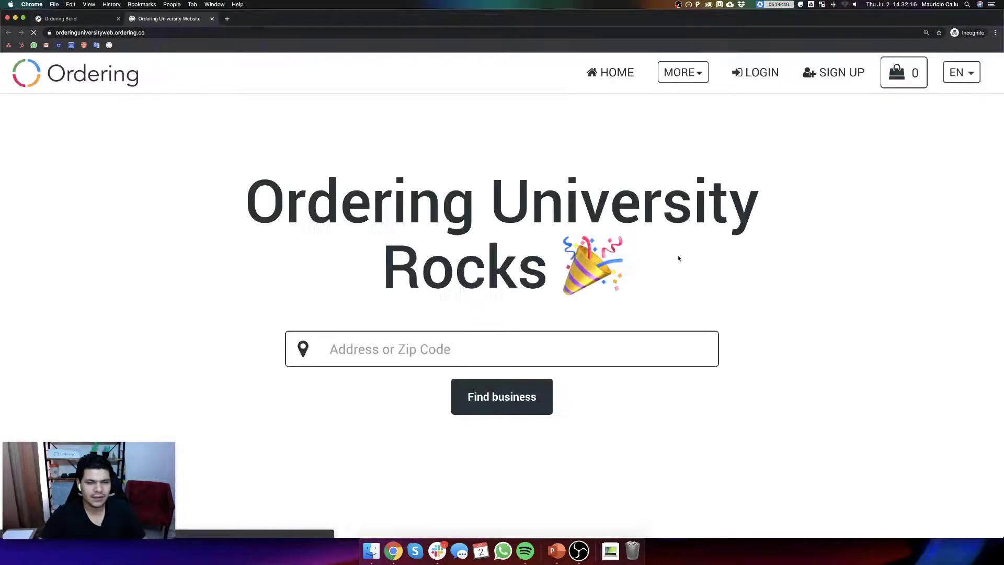
right_click(678, 259)
click(717, 347)
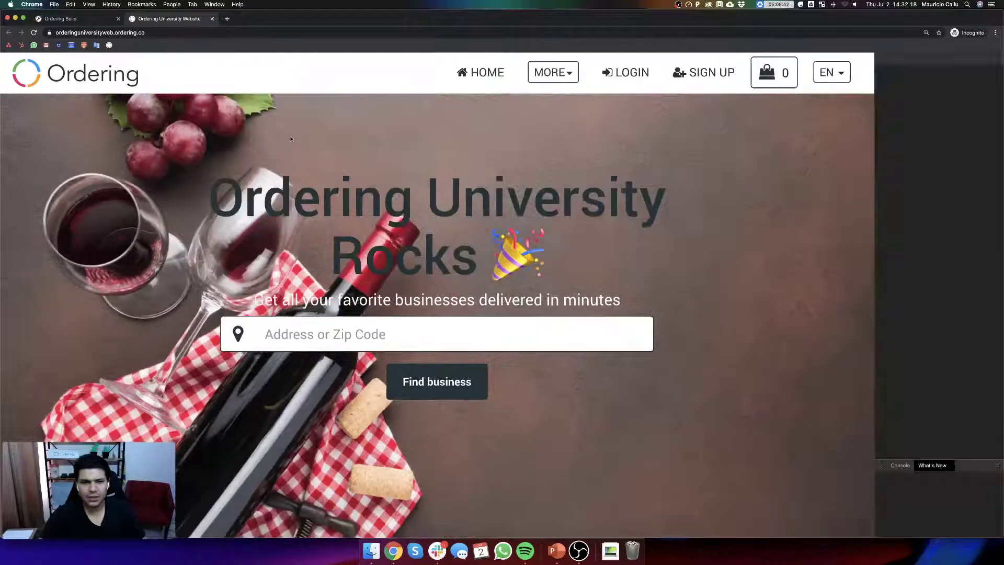
right_click(33, 33)
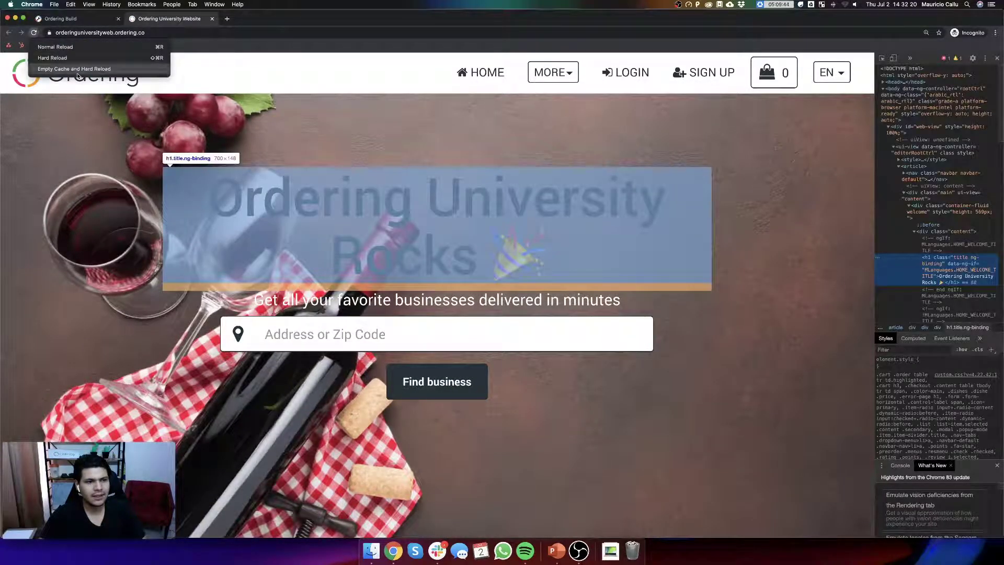
click(72, 68)
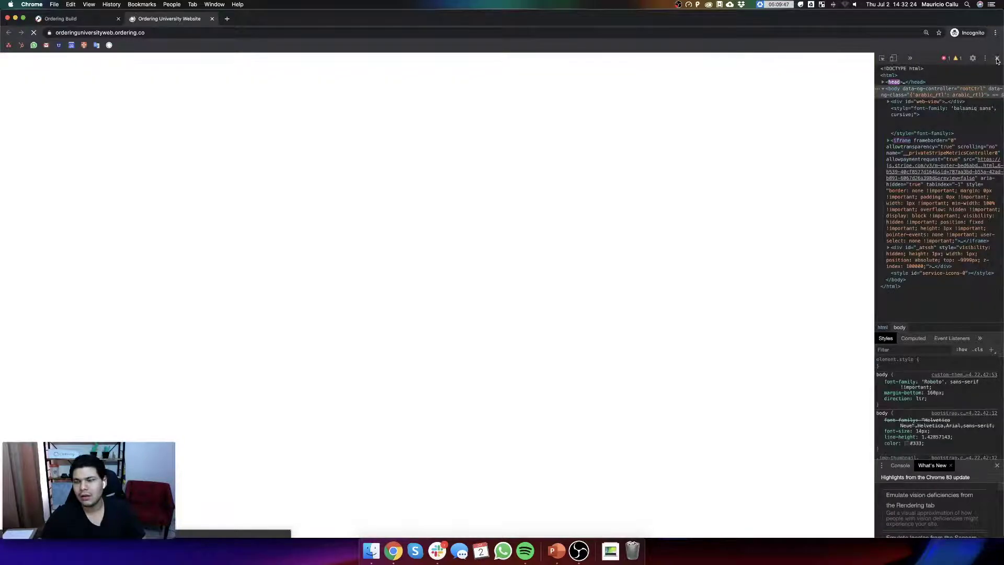
click(997, 59)
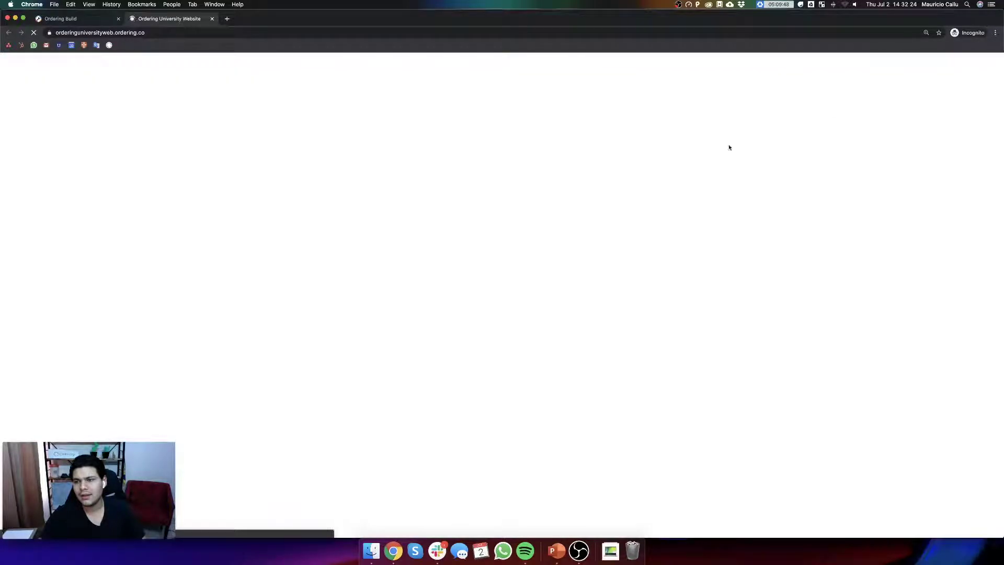
- Scroll the refreshed homepage down to the Download our apps section and footer
scroll(675, 162, down, 8)
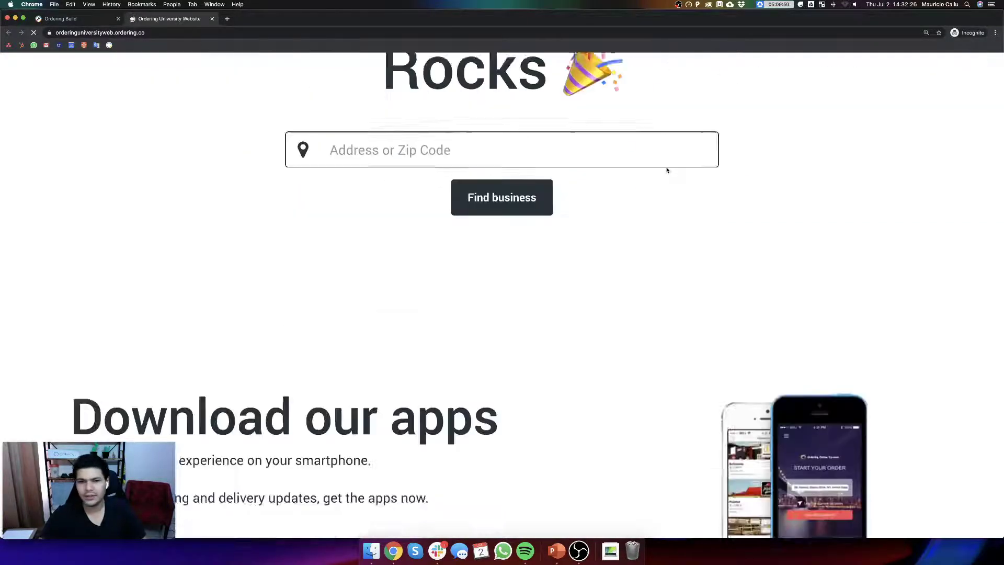
scroll(640, 189, up, 8)
scroll(642, 199, down, 10)
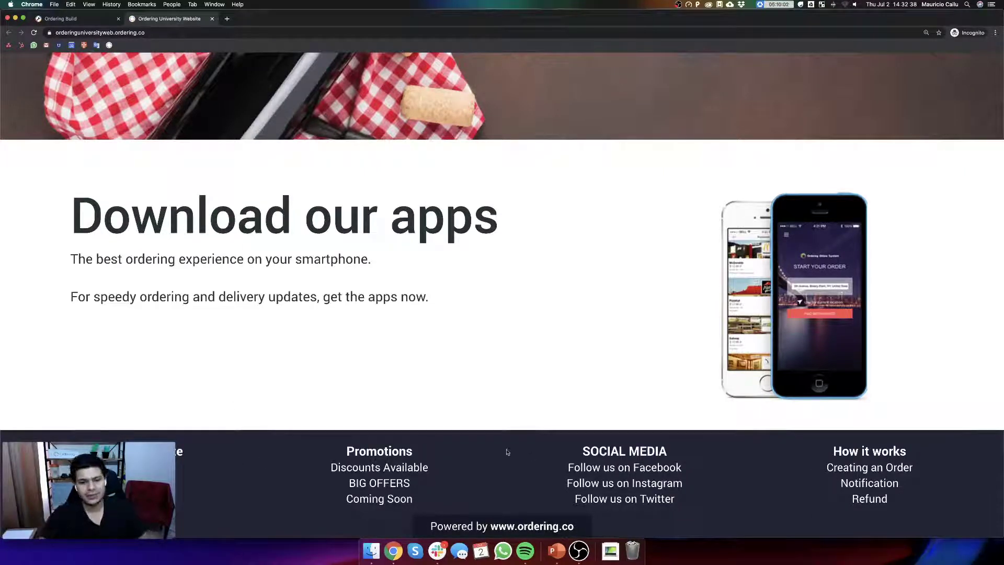
click(77, 19)
- Review the editable app images under Customize > Images, including the Home phone image caption and size
click(58, 109)
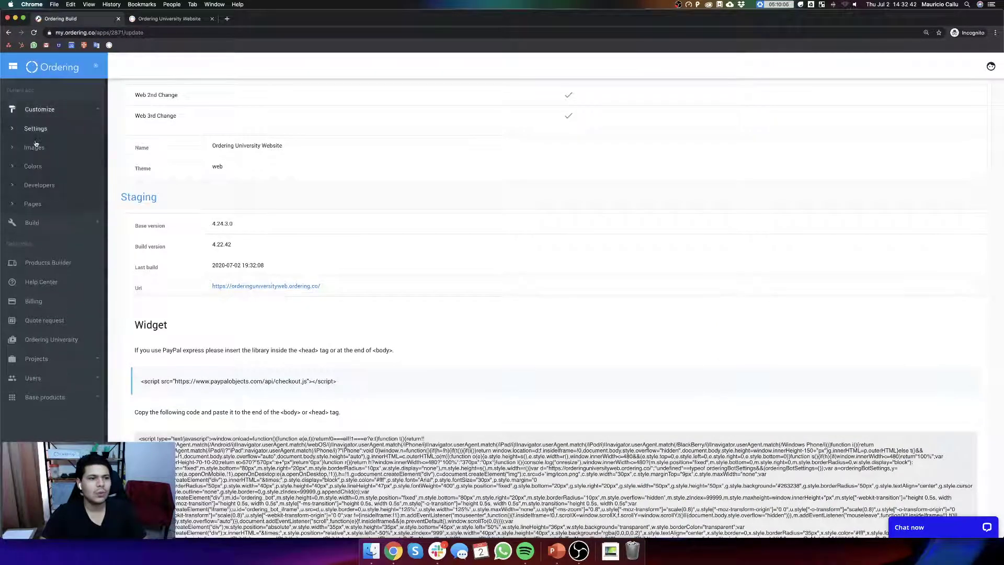
click(37, 148)
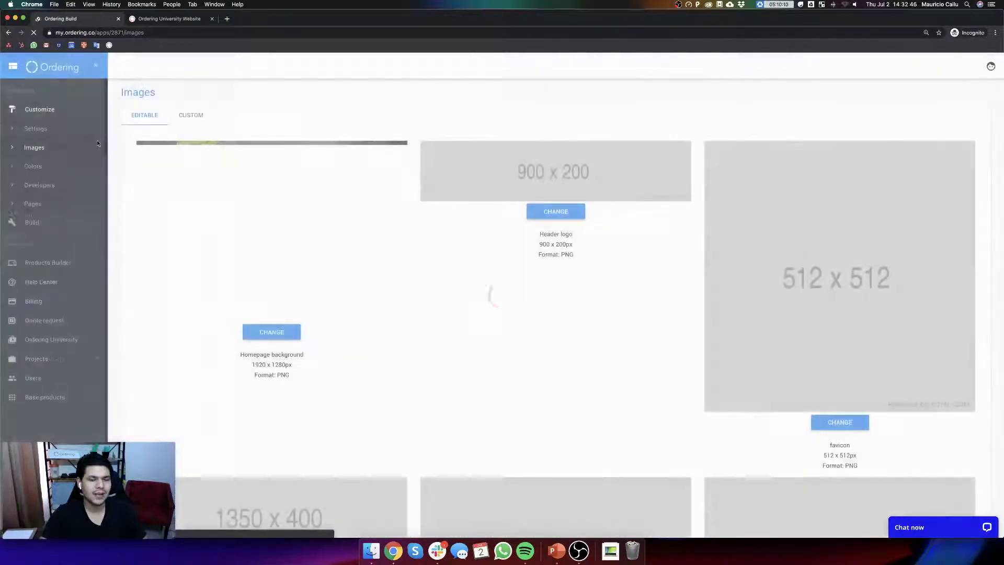
scroll(686, 290, down, 2)
scroll(670, 288, down, 4)
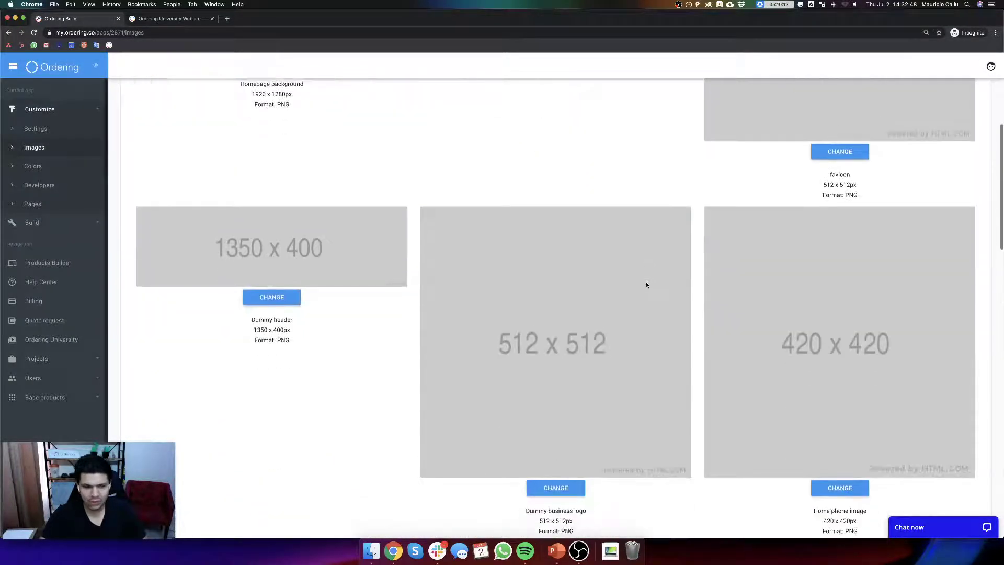
scroll(603, 407, down, 7)
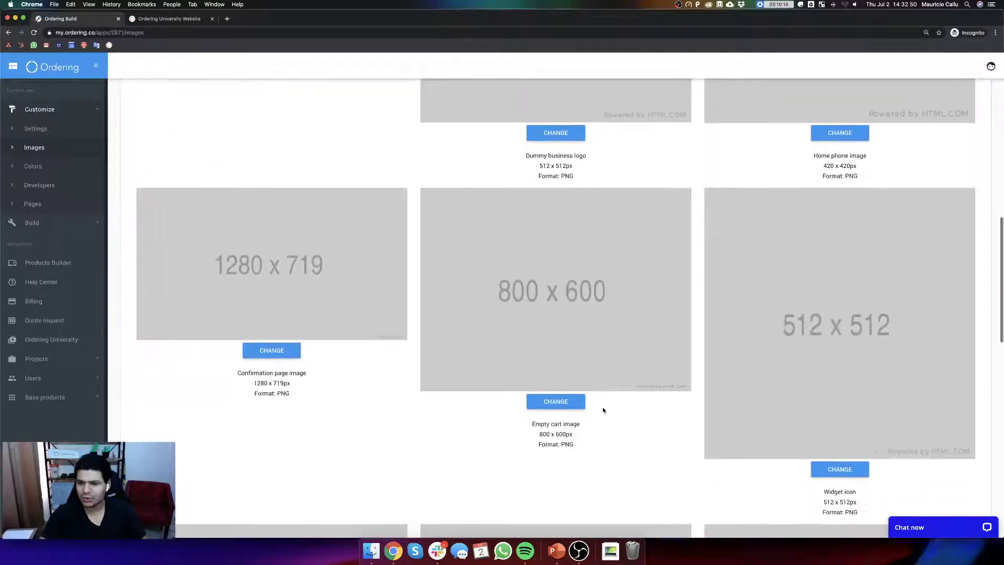
scroll(602, 407, up, 7)
scroll(606, 409, down, 2)
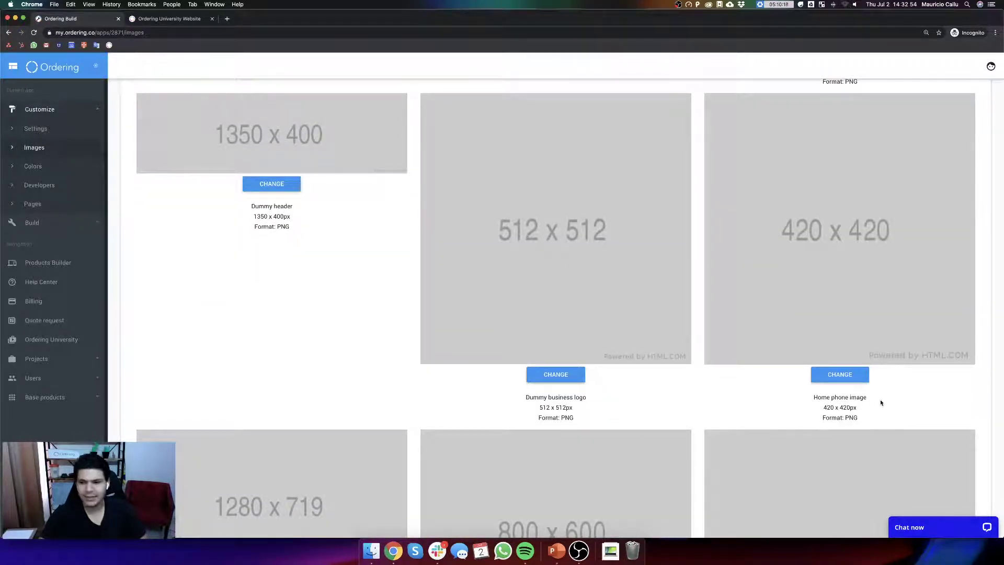
drag(868, 397, 813, 398)
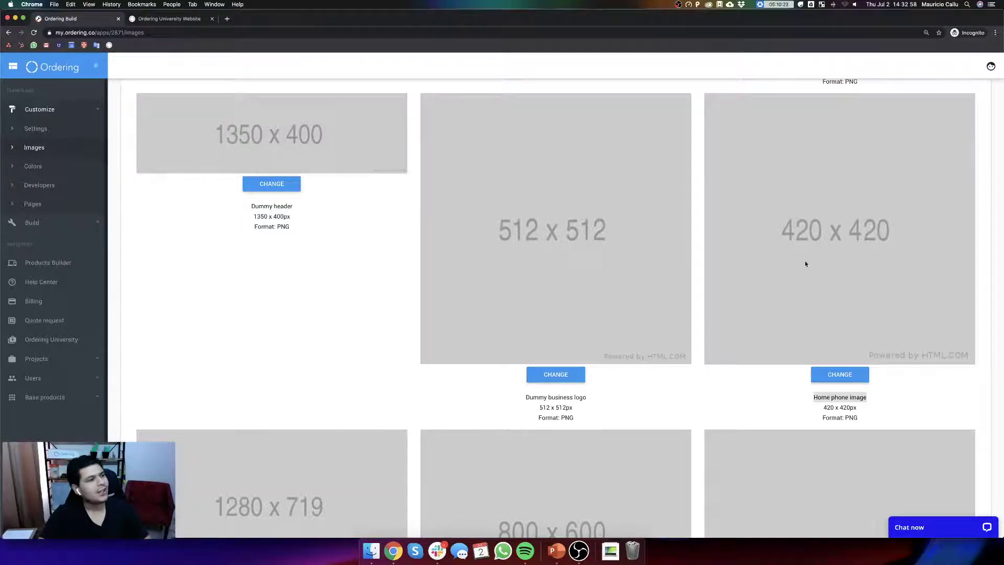
drag(823, 407, 856, 408)
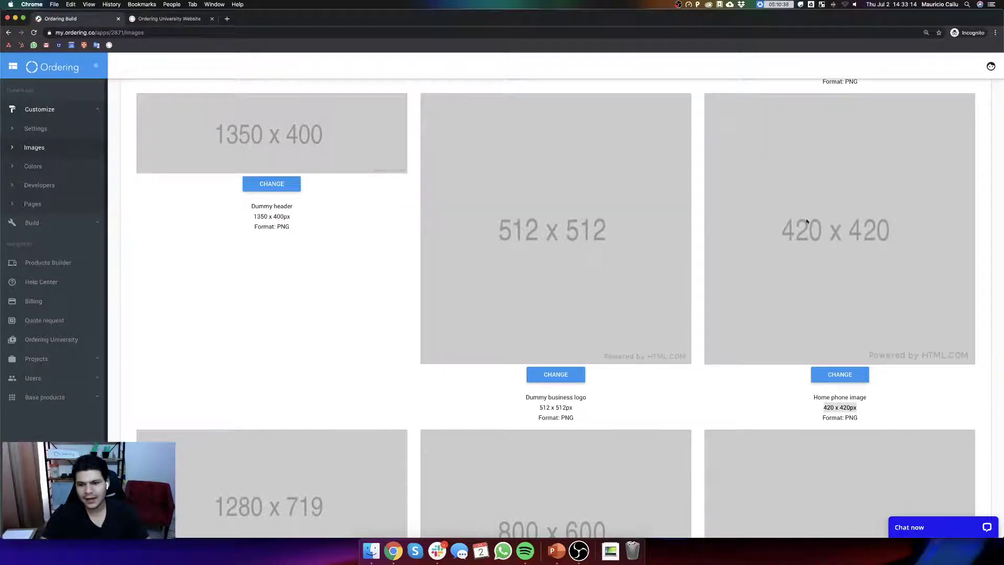
- Open the Build website page from the Build section of the sidebar
scroll(814, 293, down, 20)
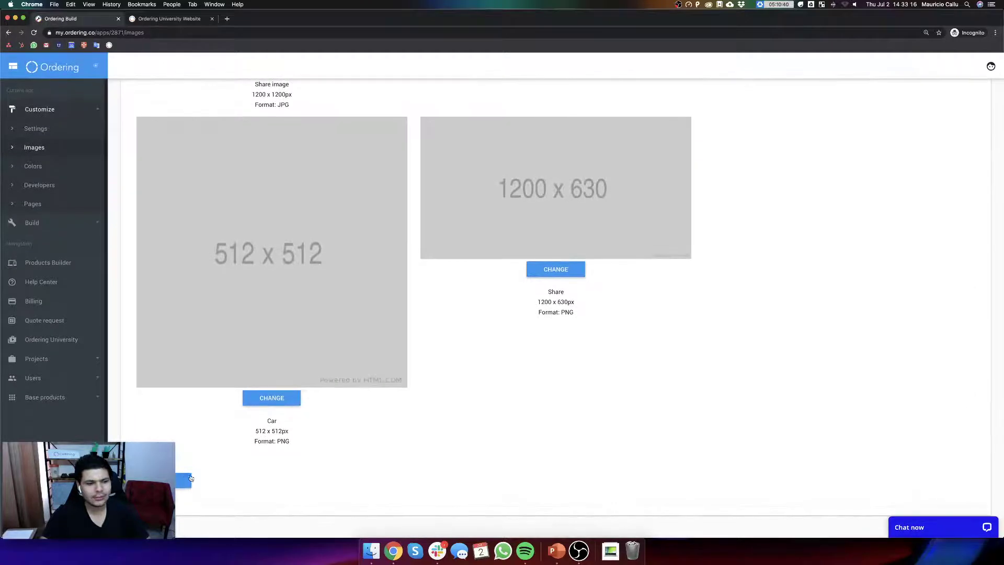
click(32, 223)
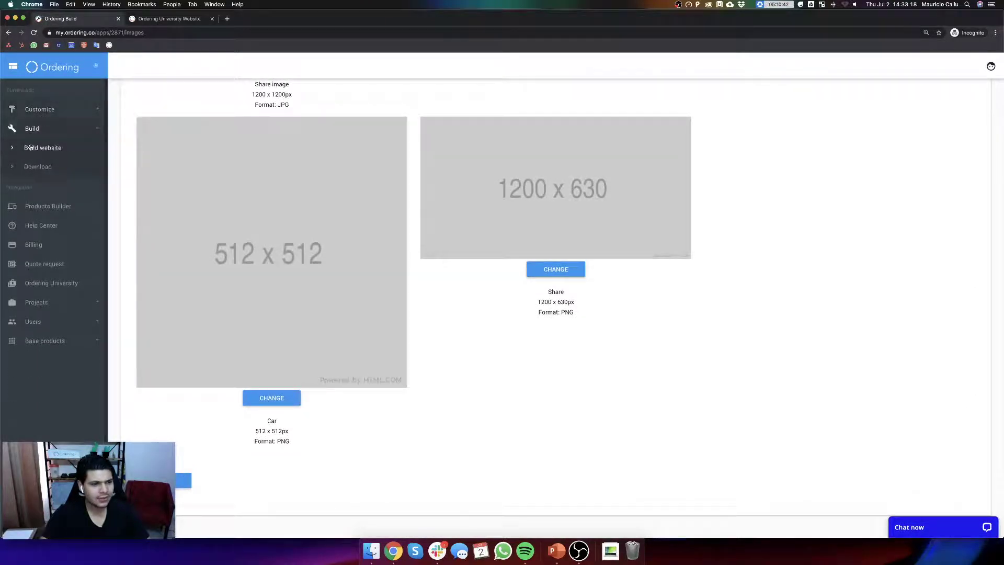
click(32, 148)
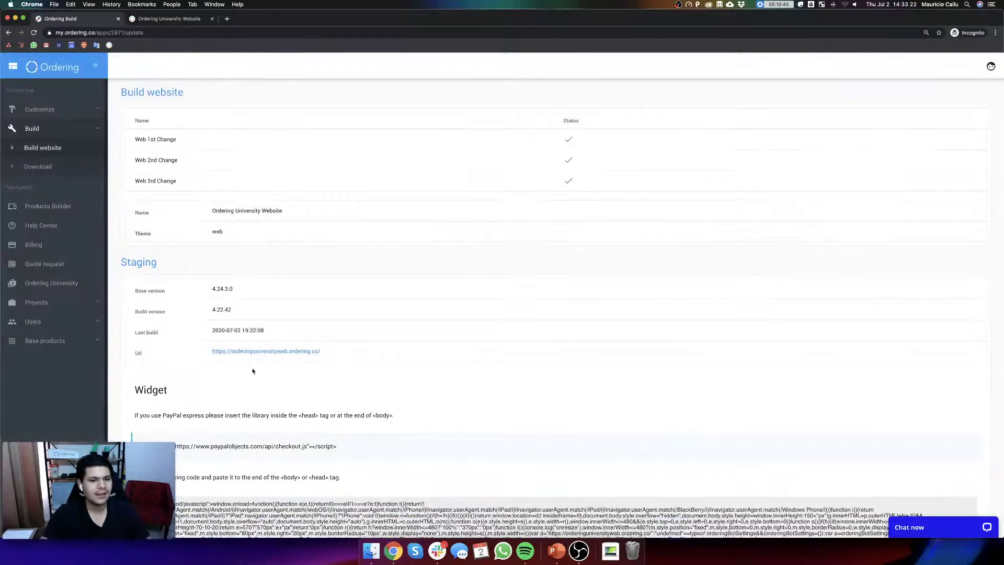
- Switch to the live Ordering University website and go to its login page
scroll(253, 370, down, 5)
scroll(229, 501, up, 5)
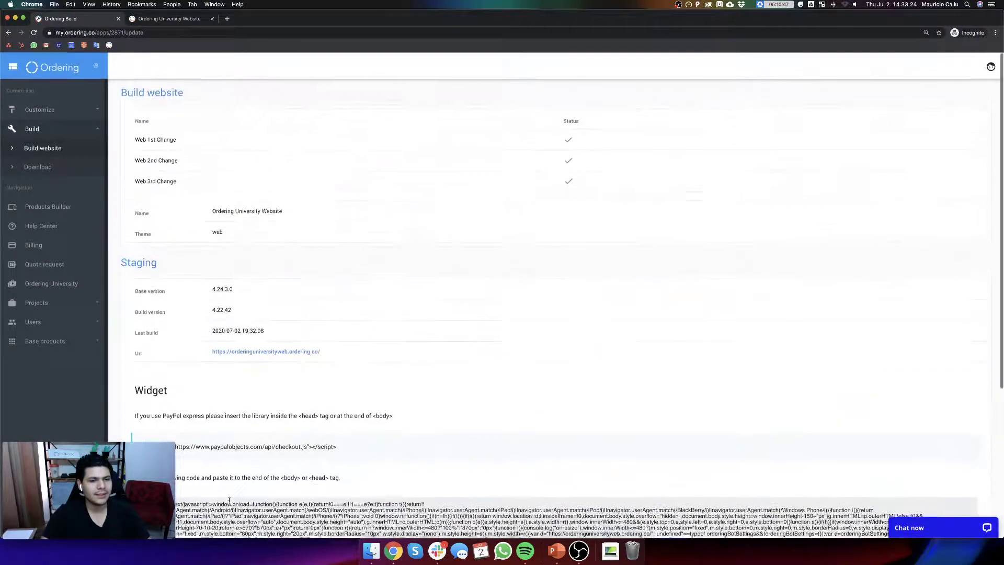
click(179, 20)
scroll(541, 324, up, 2)
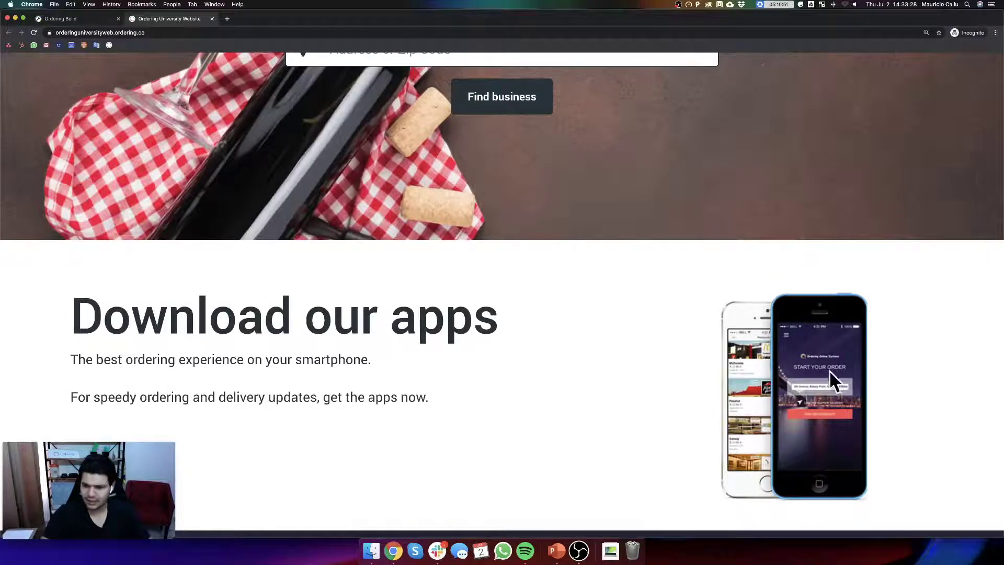
scroll(538, 392, up, 1)
scroll(296, 377, up, 2)
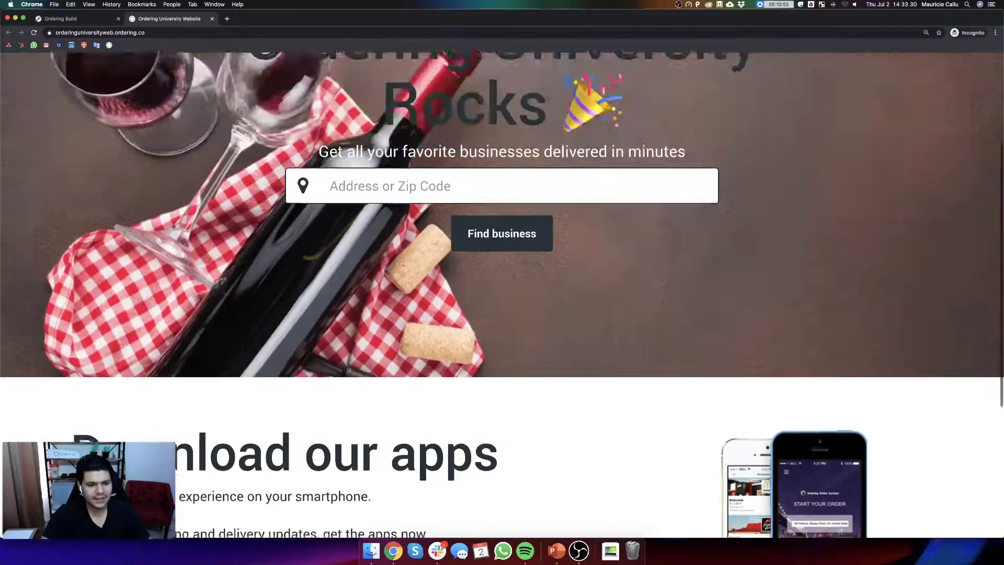
scroll(746, 156, up, 3)
click(736, 82)
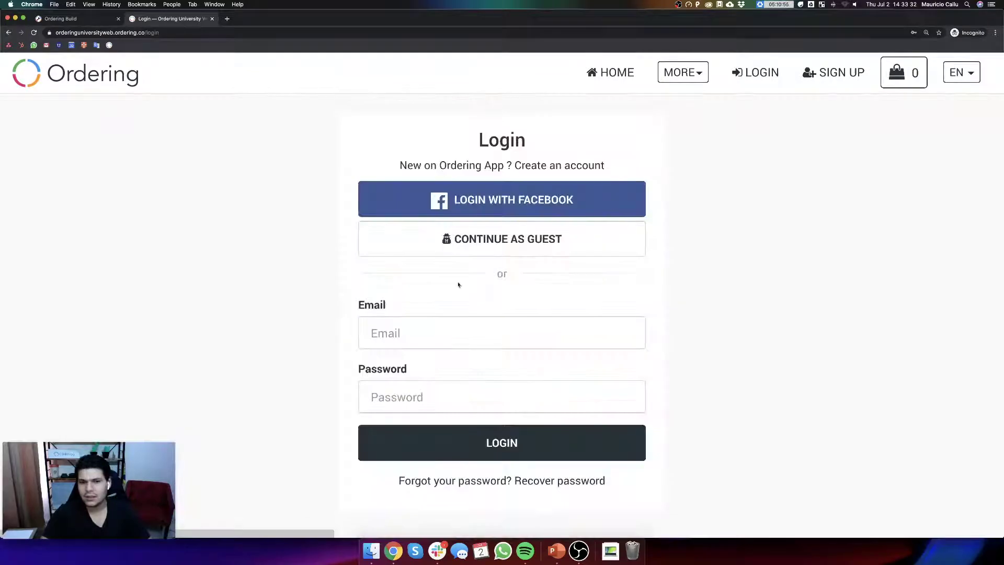
- Sign in with the admin e-mail and password, correcting typos in the e-mail
click(410, 329)
text(c)
key(BackSpace)
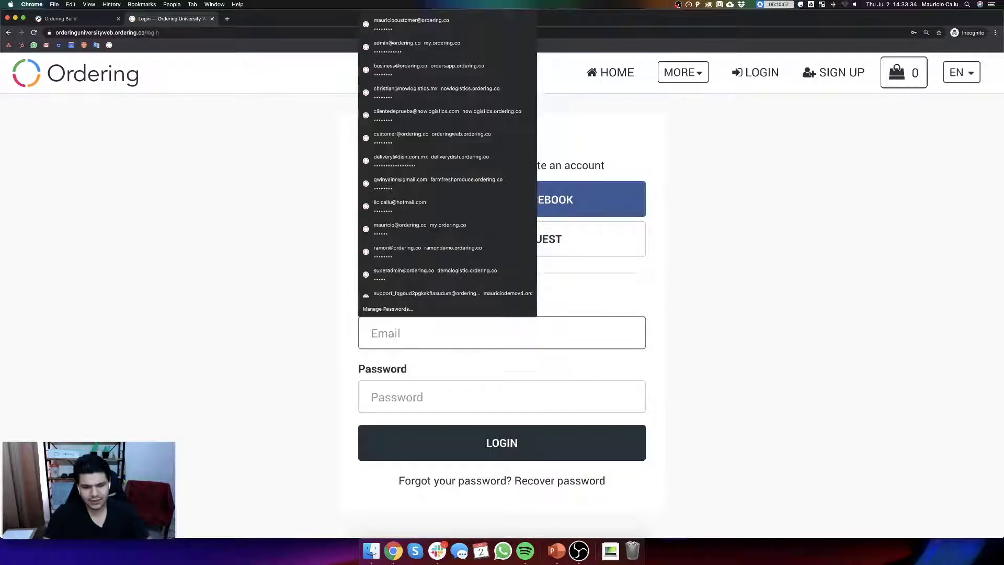
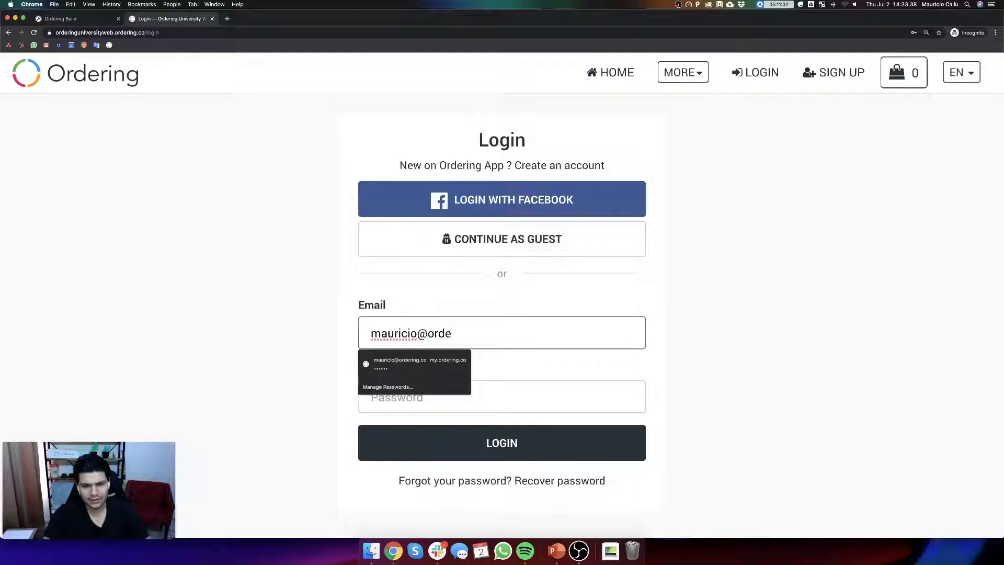
key(Tab)
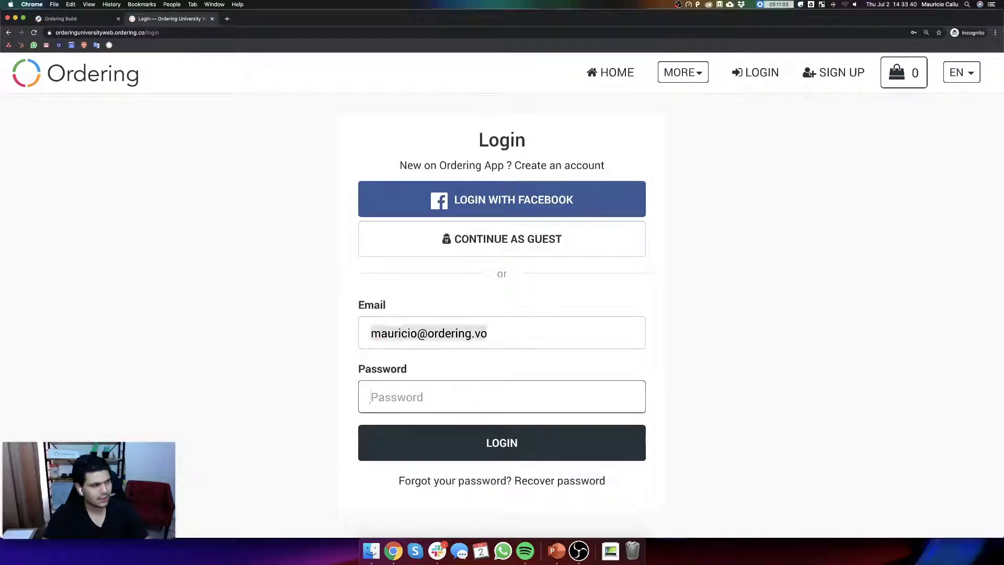
key(shift+Tab)
key(Tab)
text(•••)
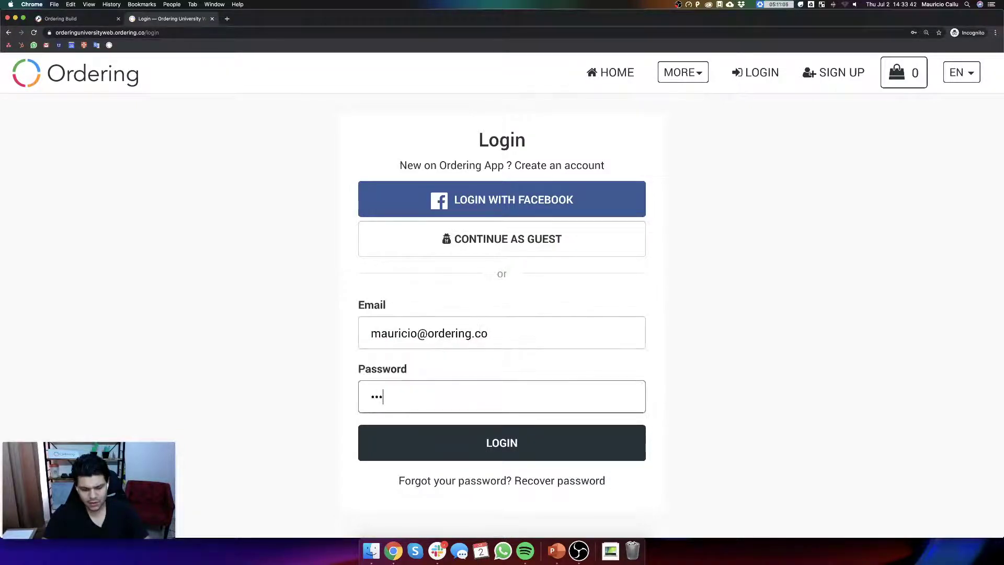
text(•••••)
key(Return)
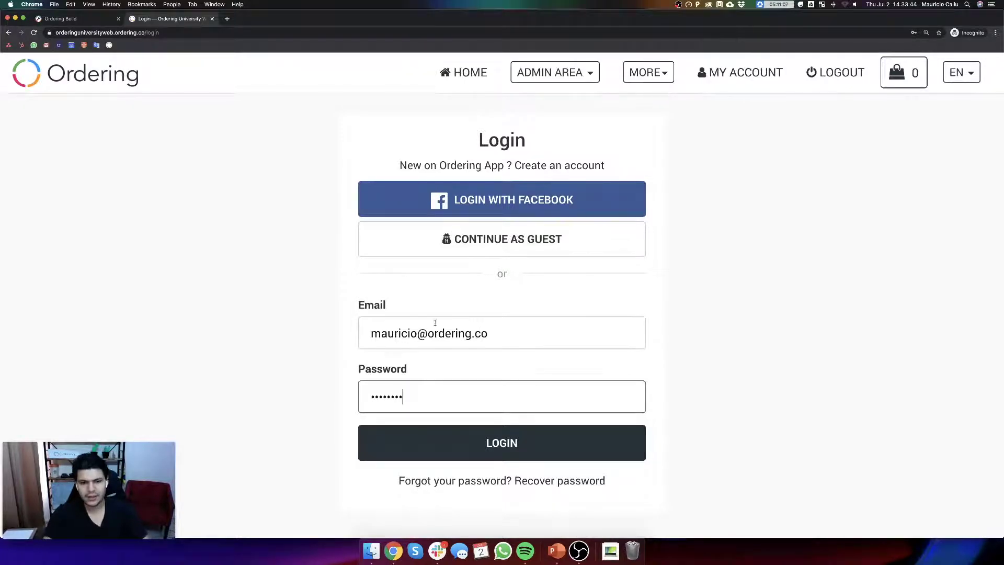
click(557, 73)
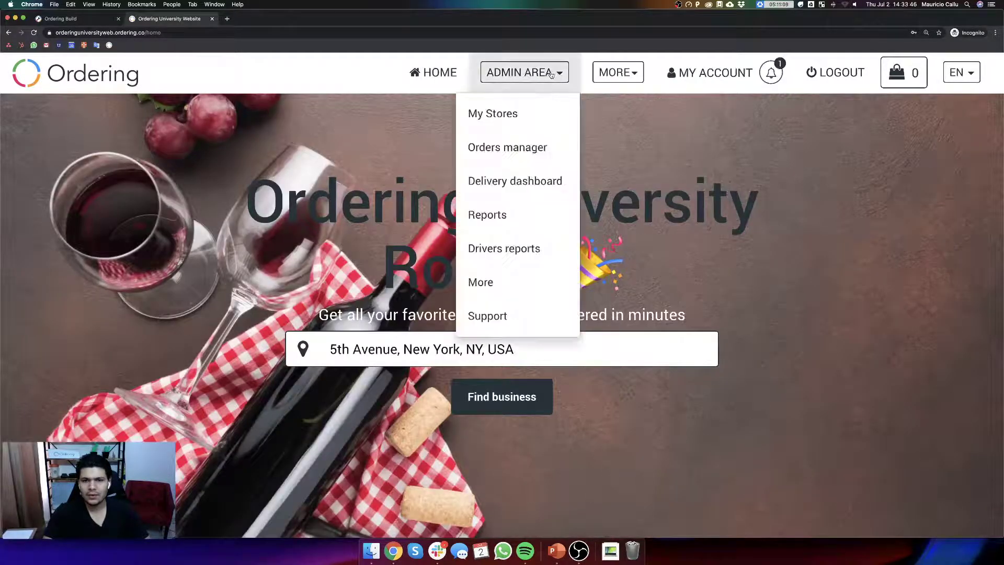
- Open the Language Manager and filter translations by the 'download' text
scroll(526, 285, down, 10)
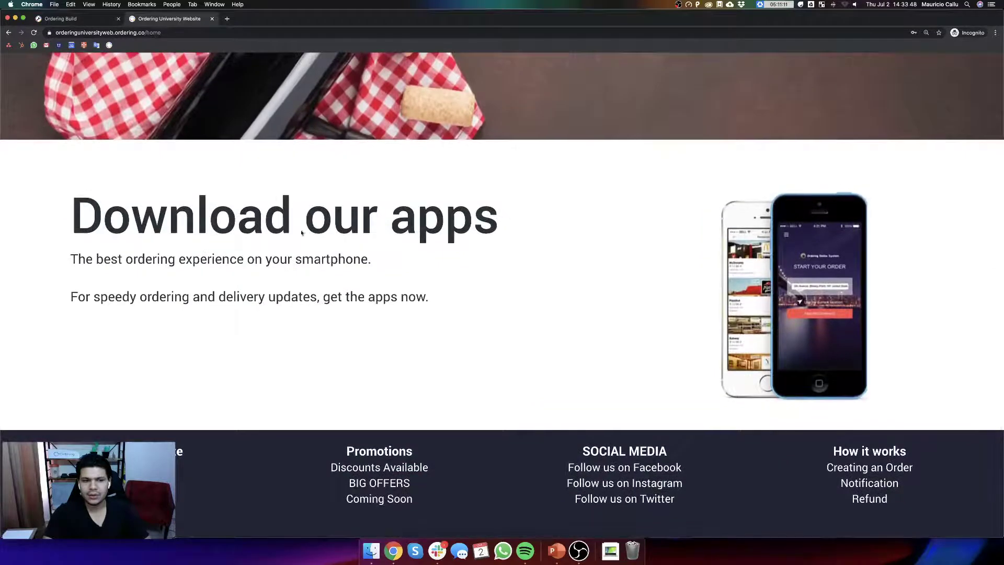
scroll(300, 217, up, 10)
click(499, 282)
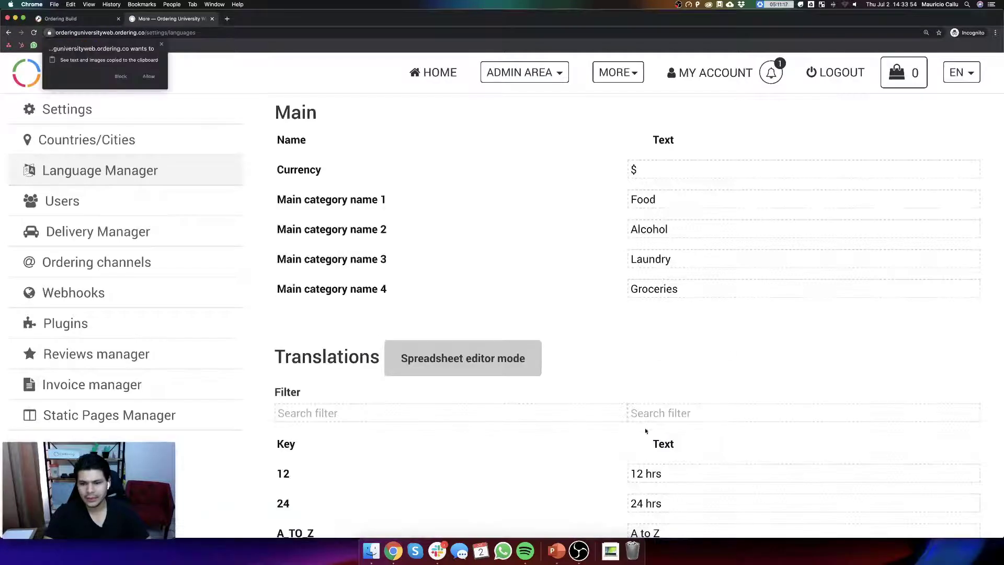
click(647, 418)
text(doan)
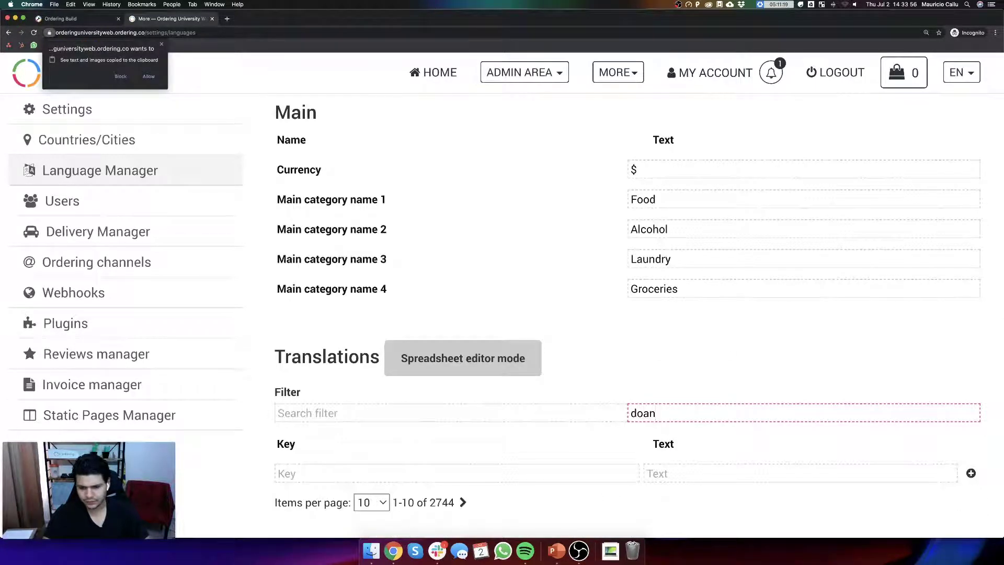
key(BackSpace)
key(BackSpace)
key(BackSpace)
text(wl)
key(BackSpace)
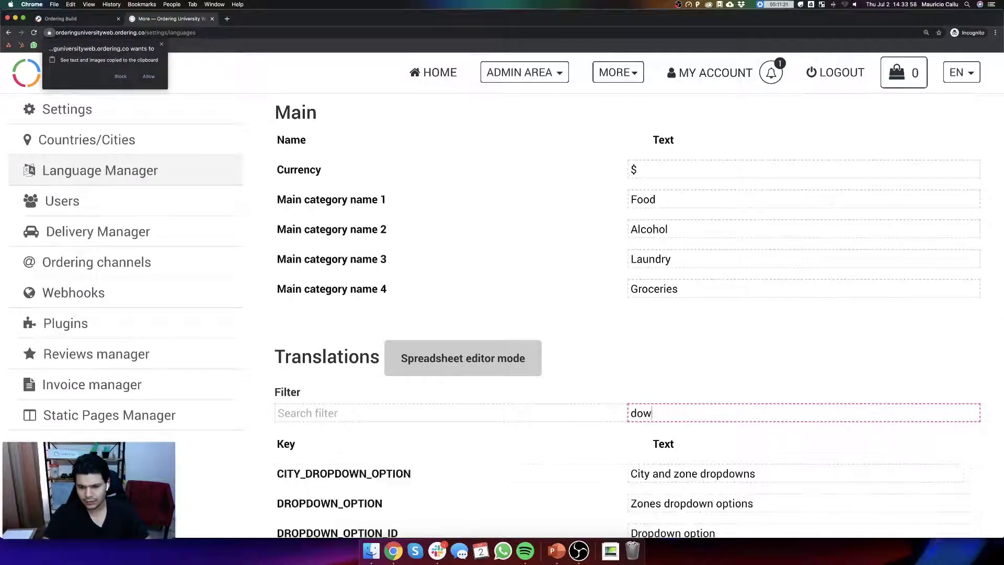
text(nload)
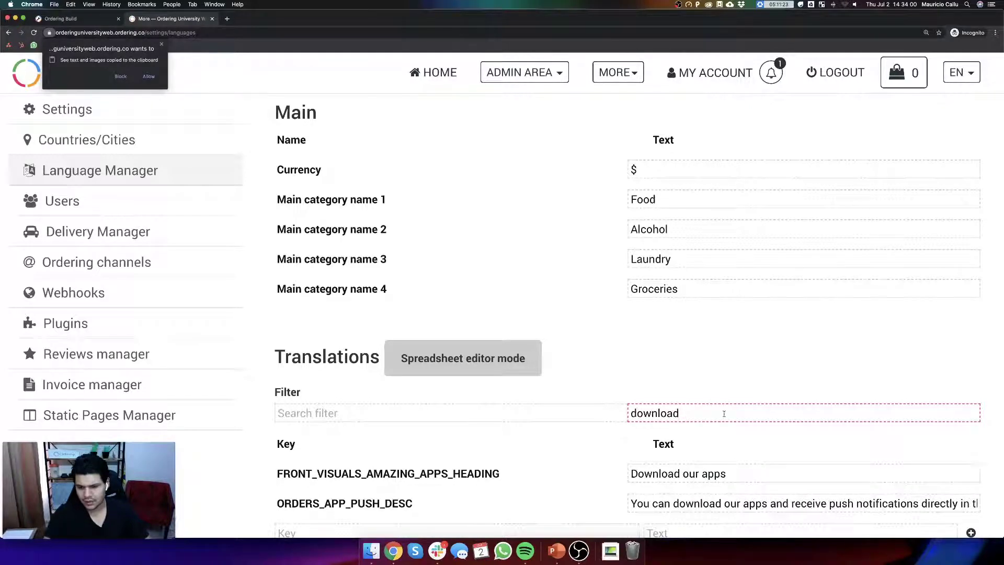
- Append a name and waving-hand emoji to the Download our apps heading, then return home
double_click(739, 475)
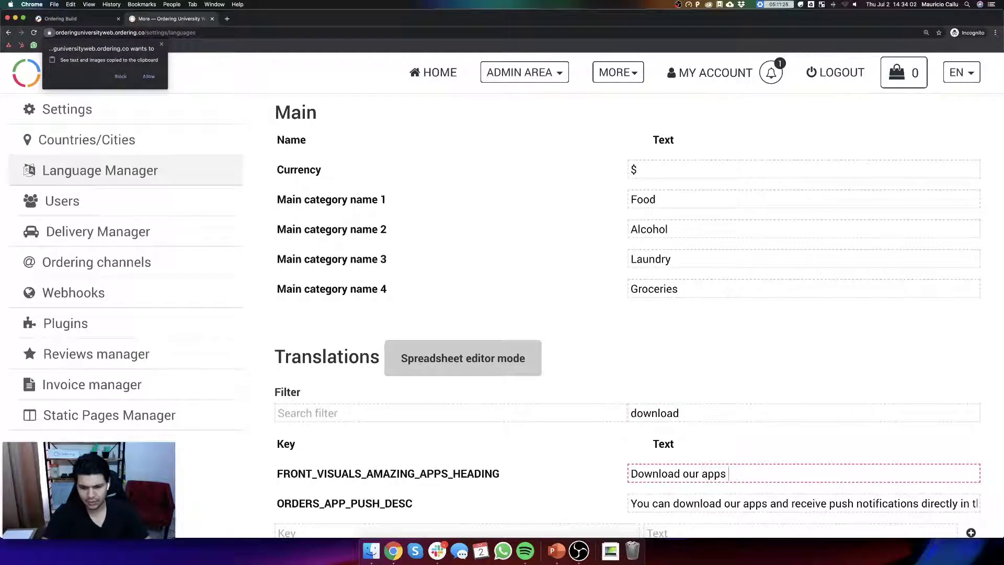
text(Miguel)
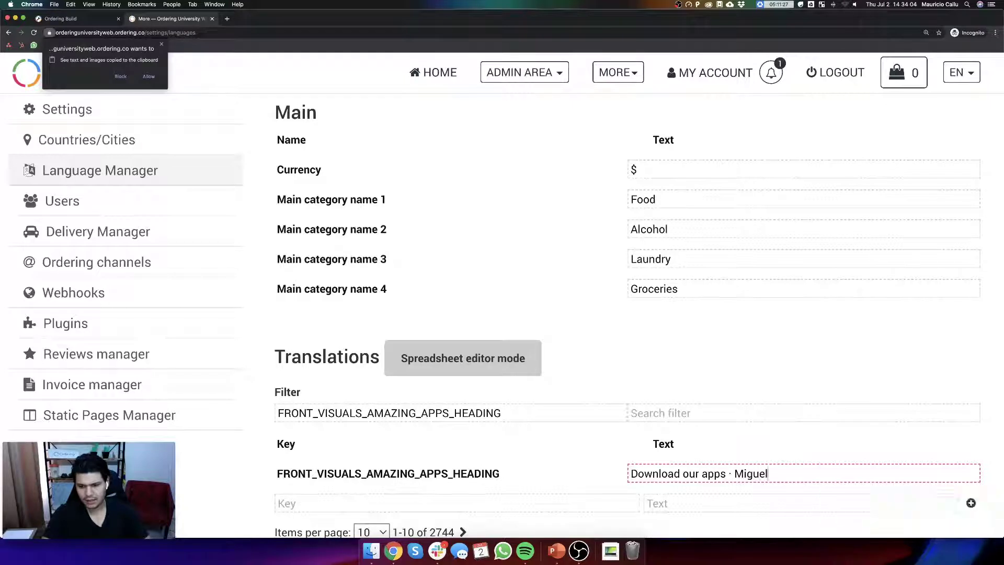
key(ctrl+super+space)
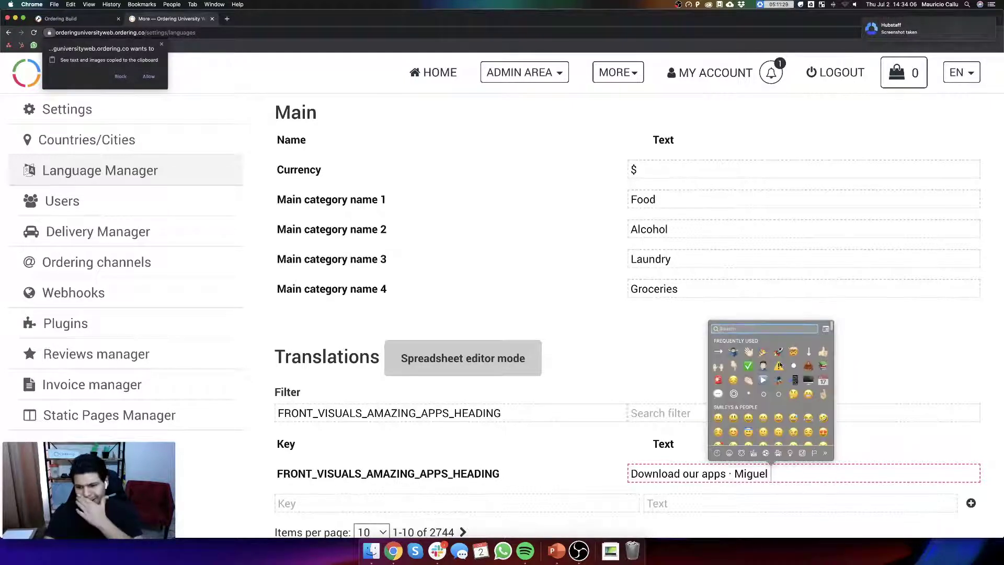
click(794, 479)
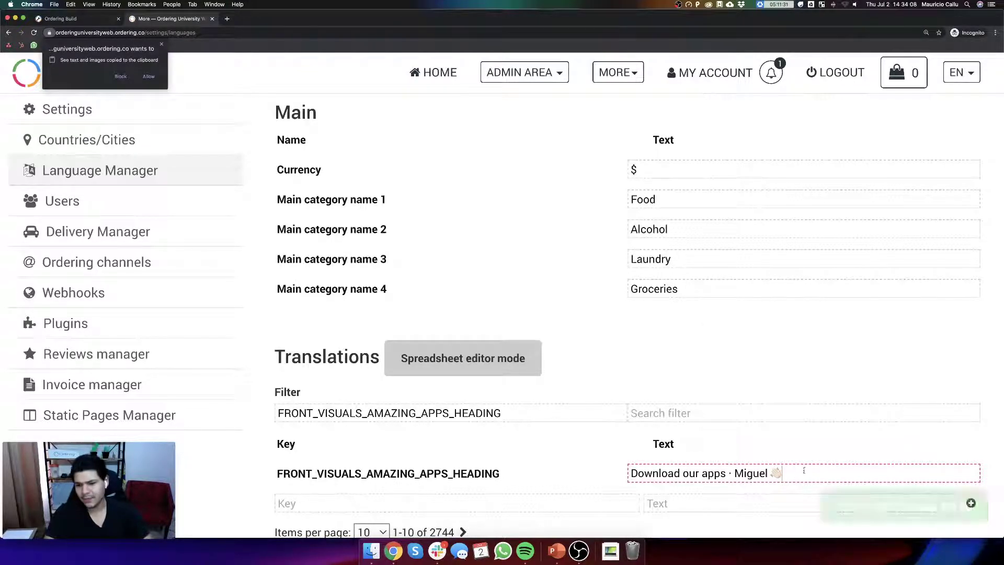
click(29, 79)
scroll(641, 233, down, 10)
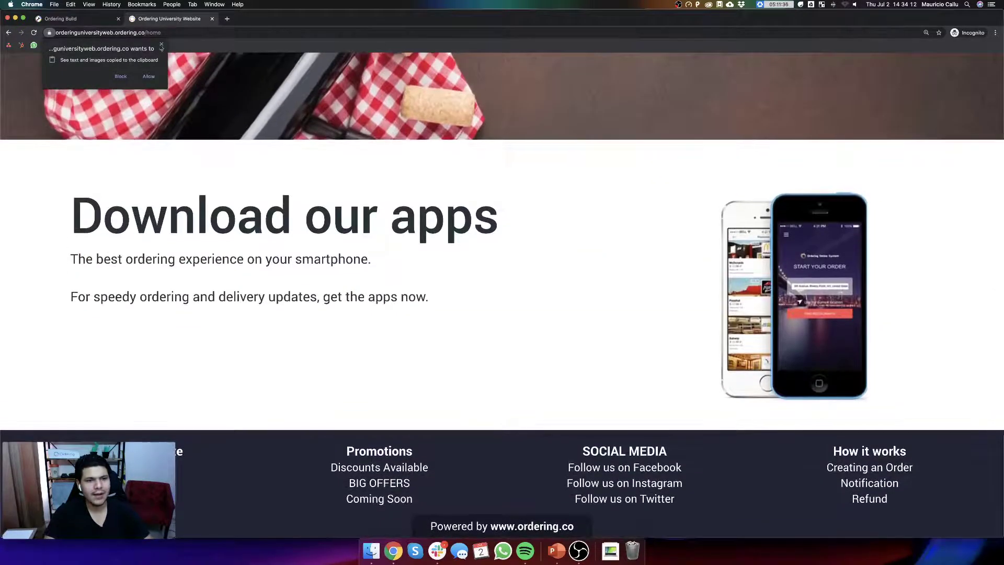
- Empty the cache and hard-reload the home page using DevTools
right_click(640, 234)
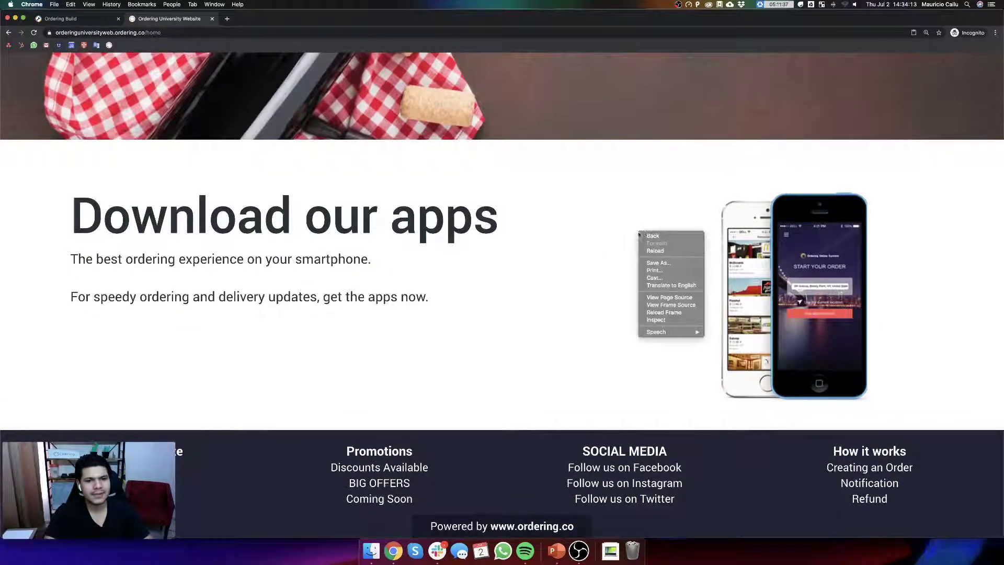
click(656, 320)
right_click(33, 32)
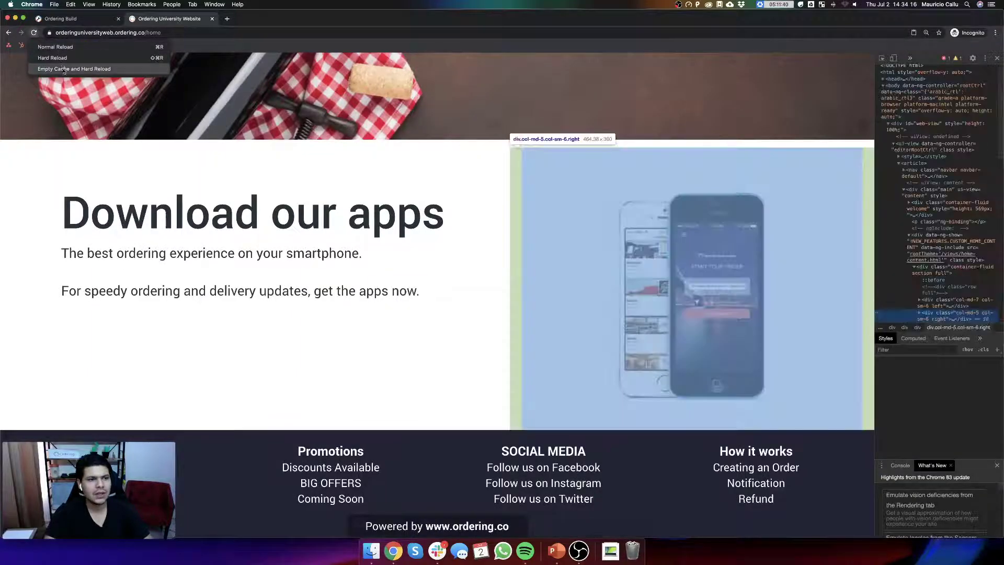
click(79, 67)
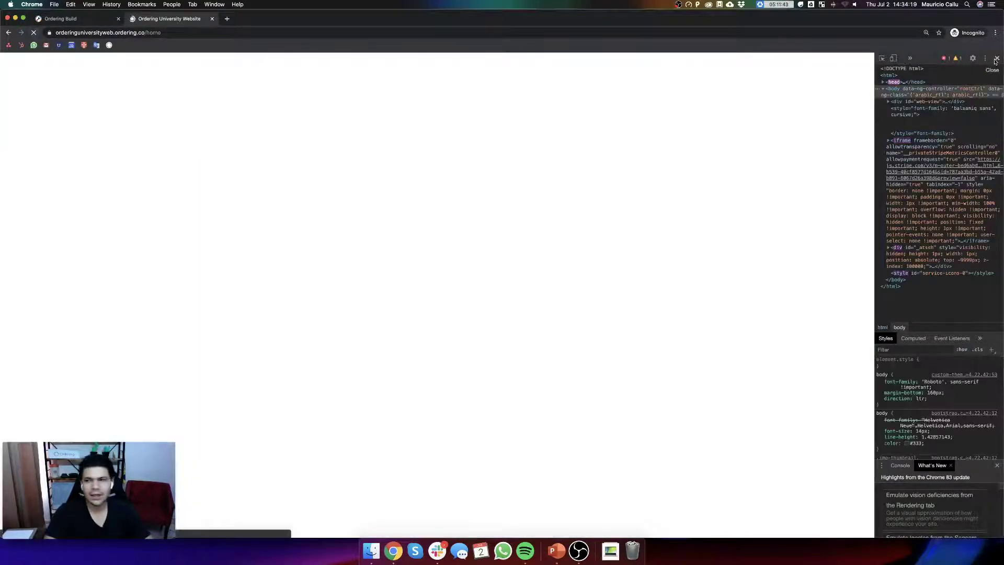
click(997, 59)
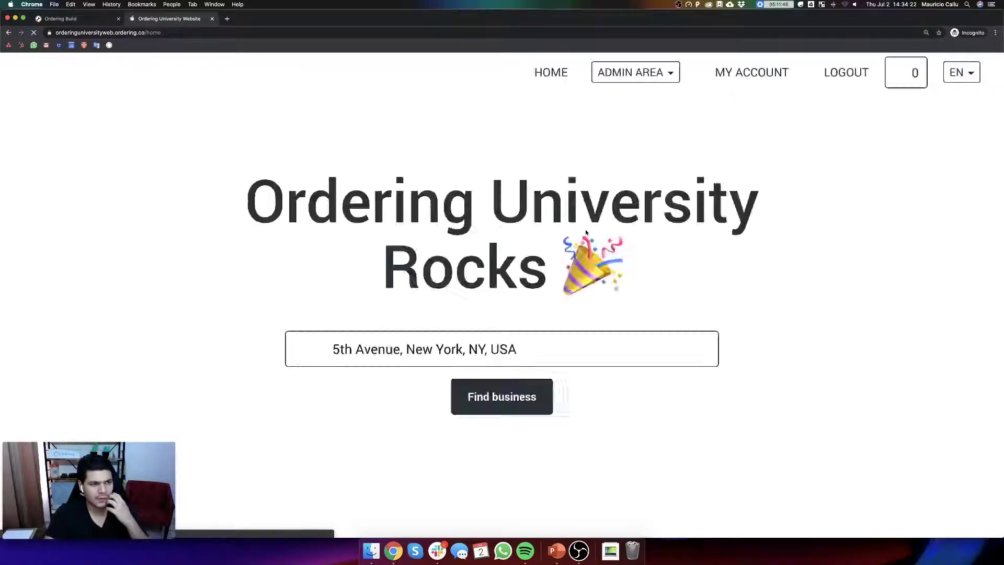
- Recheck the apps heading on the page, then hide the browser to show the desktop
scroll(585, 230, down, 8)
scroll(554, 245, up, 3)
scroll(556, 243, up, 5)
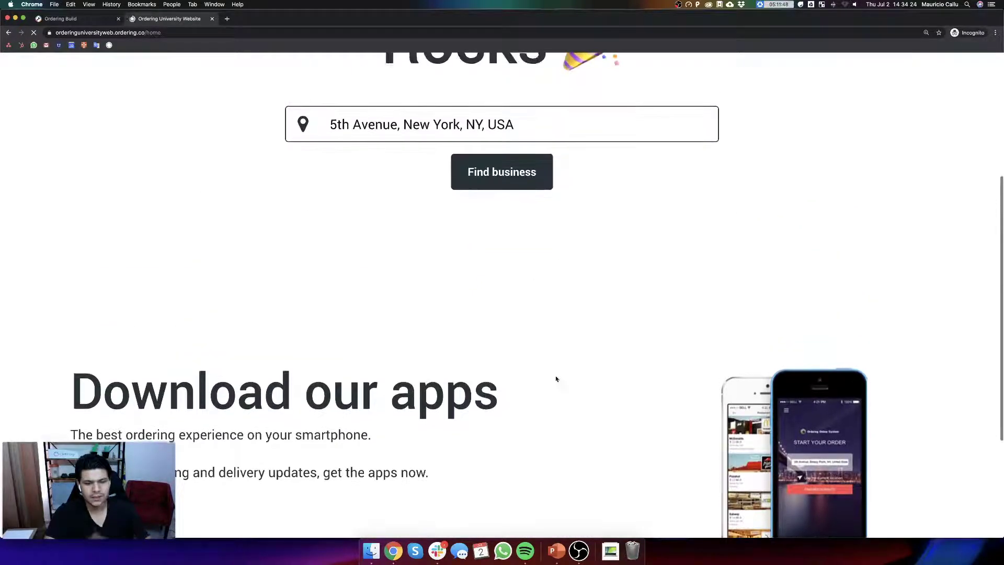
scroll(519, 363, up, 1)
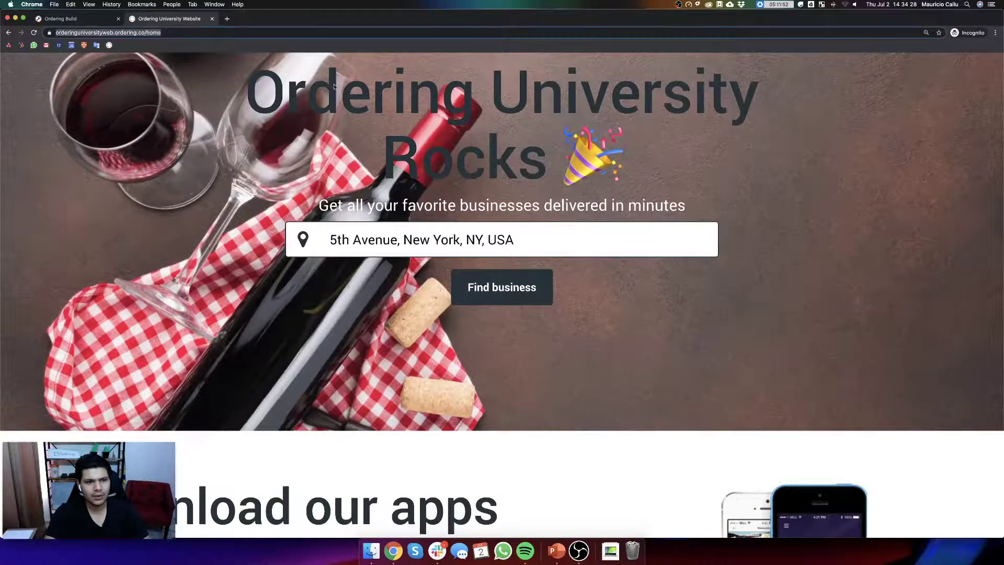
key(F11)
right_click(388, 558)
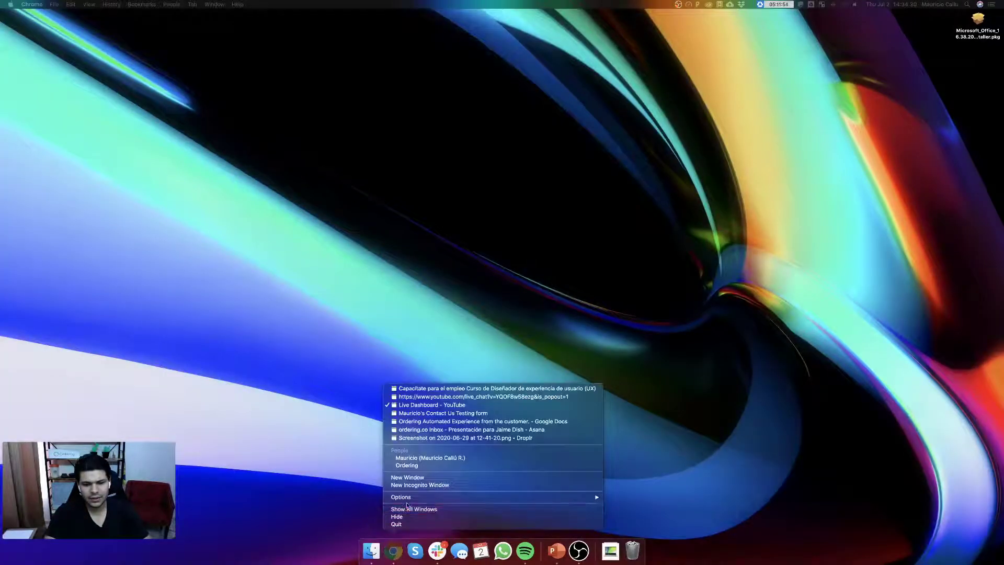
- Load the Ordering University site in a new full-screen incognito window and scroll to the apps heading
click(516, 484)
text(https://orderinguniversityweb.ordering.co/home)
key(Return)
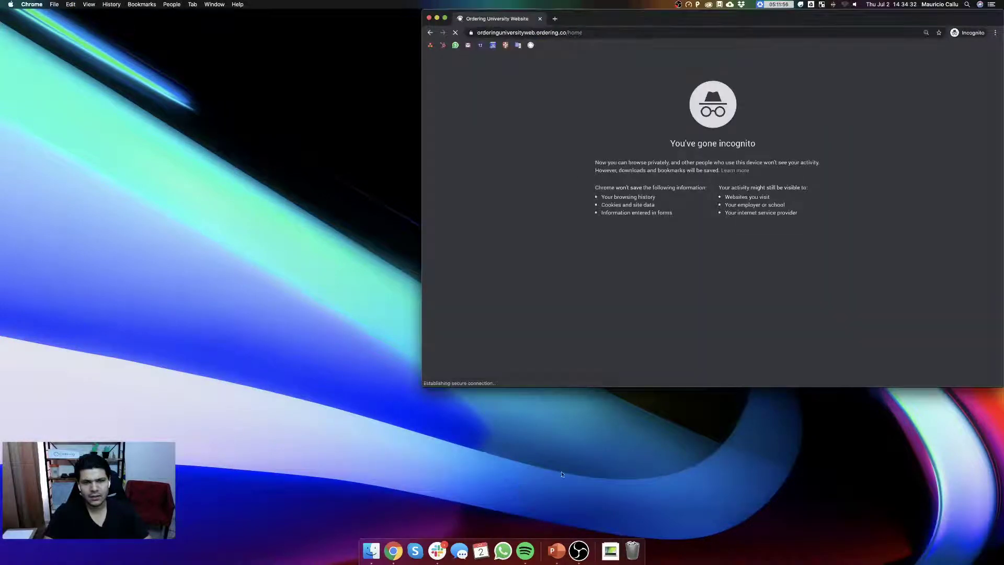
key(alt+super+f)
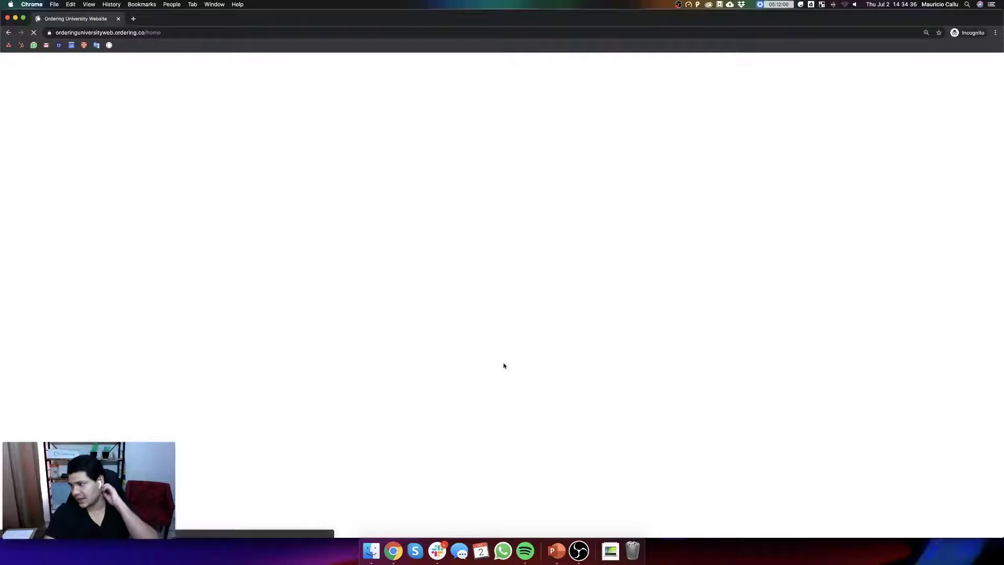
scroll(501, 368, down, 5)
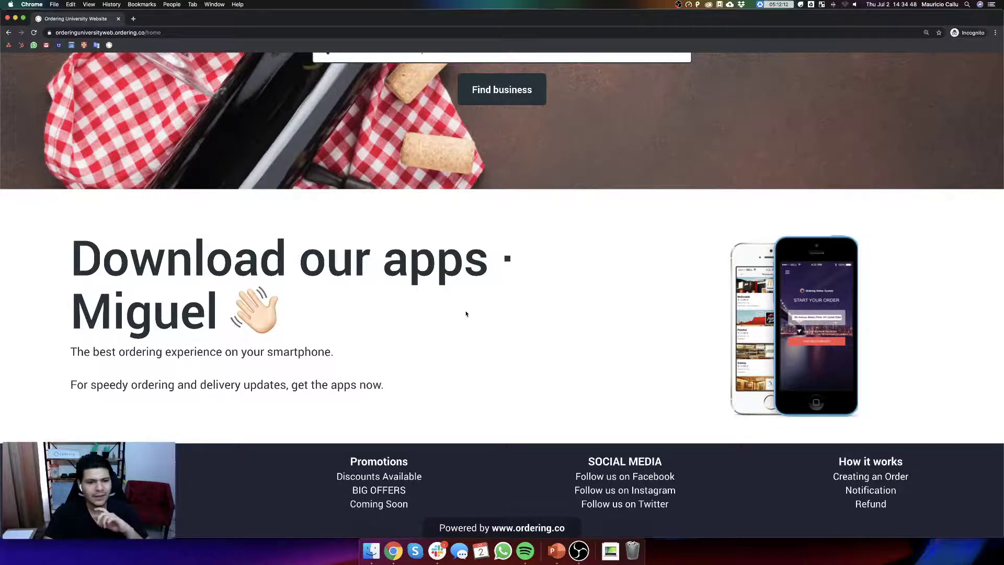
scroll(466, 313, up, 5)
scroll(520, 326, down, 2)
scroll(515, 325, up, 5)
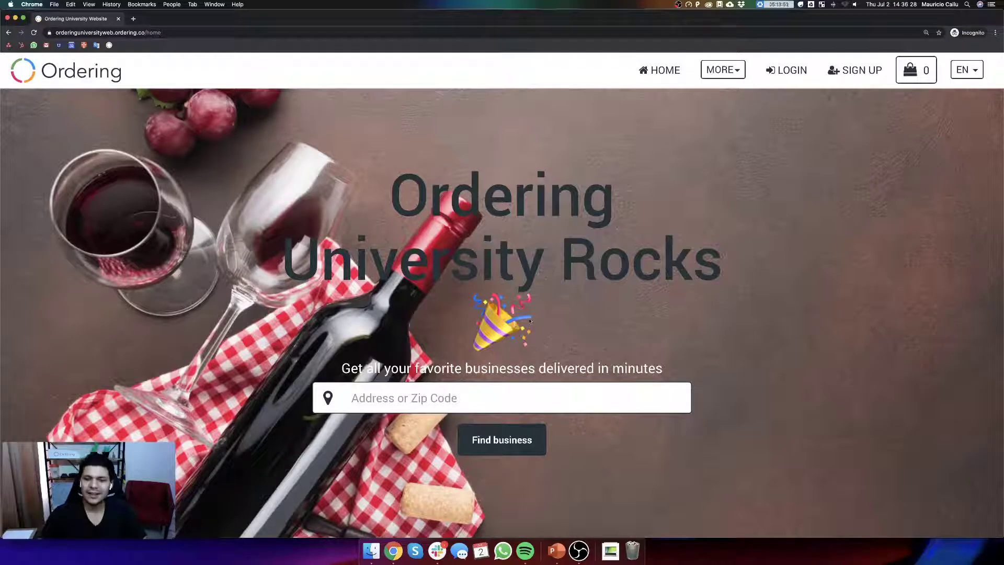
- Log in with the admin e-mail and password
click(788, 73)
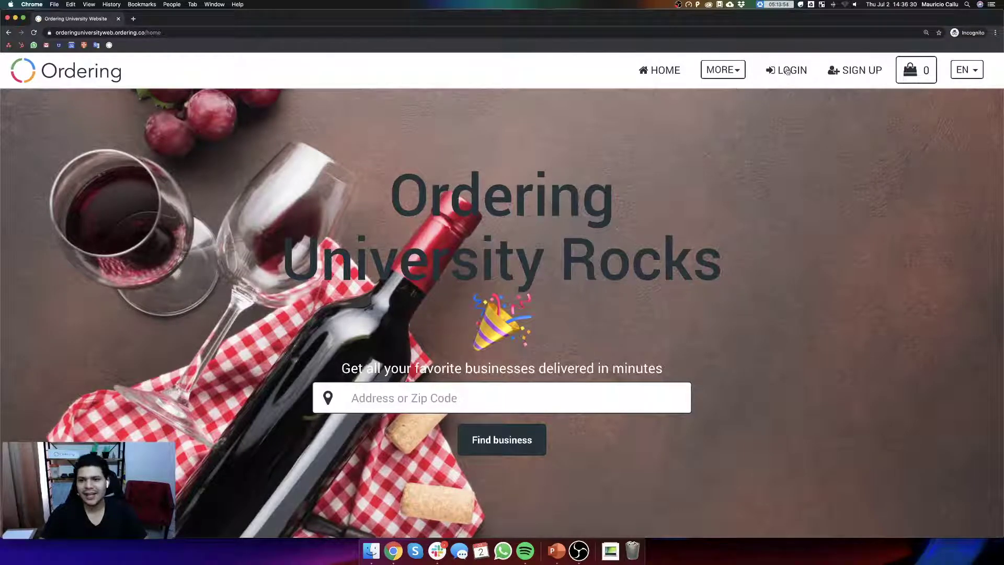
click(400, 300)
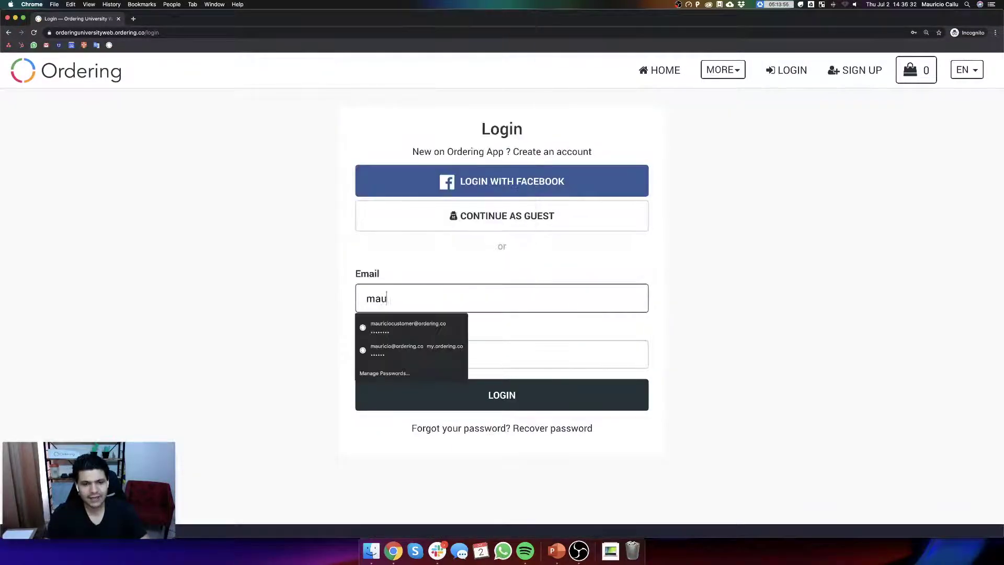
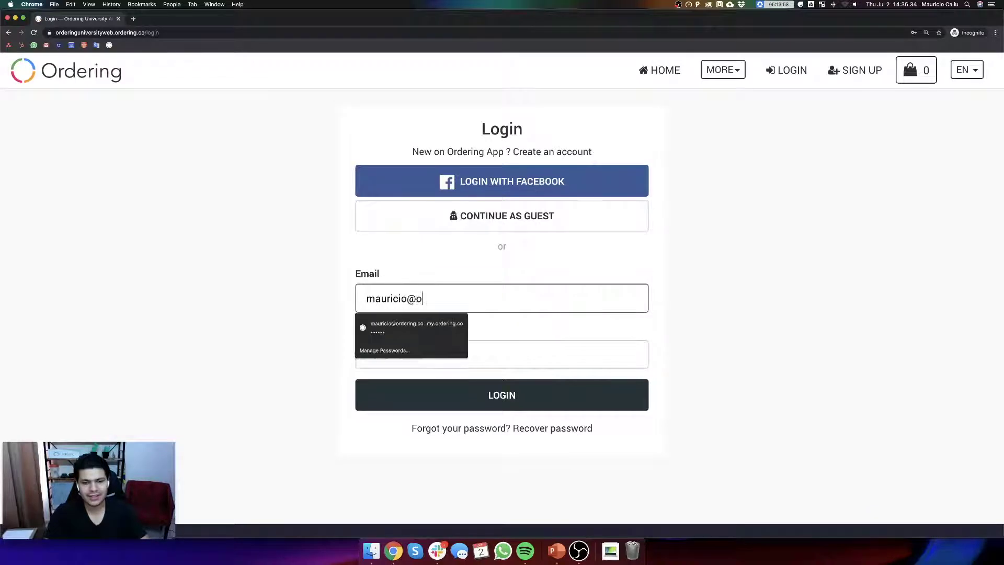
key(Tab)
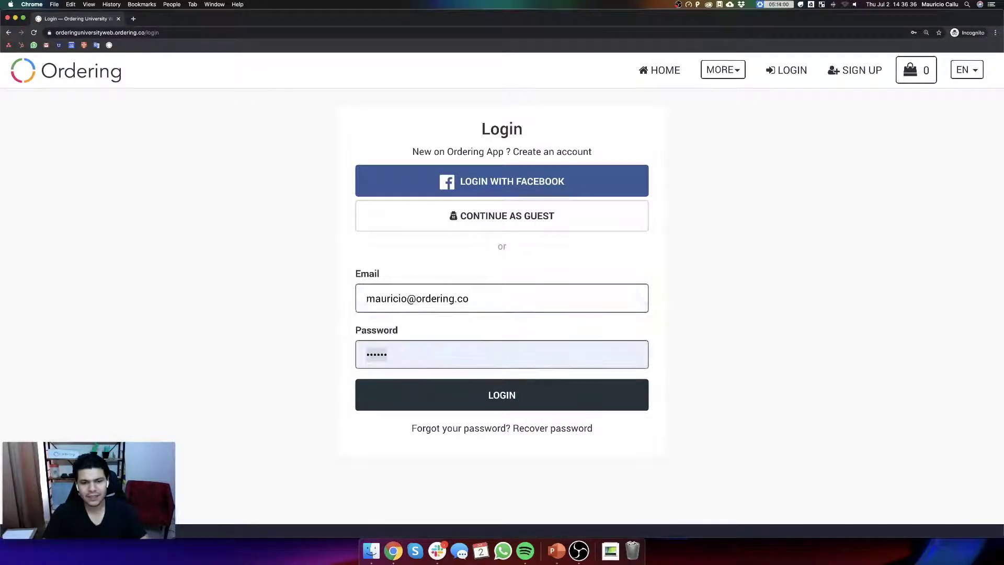
text(••••••••)
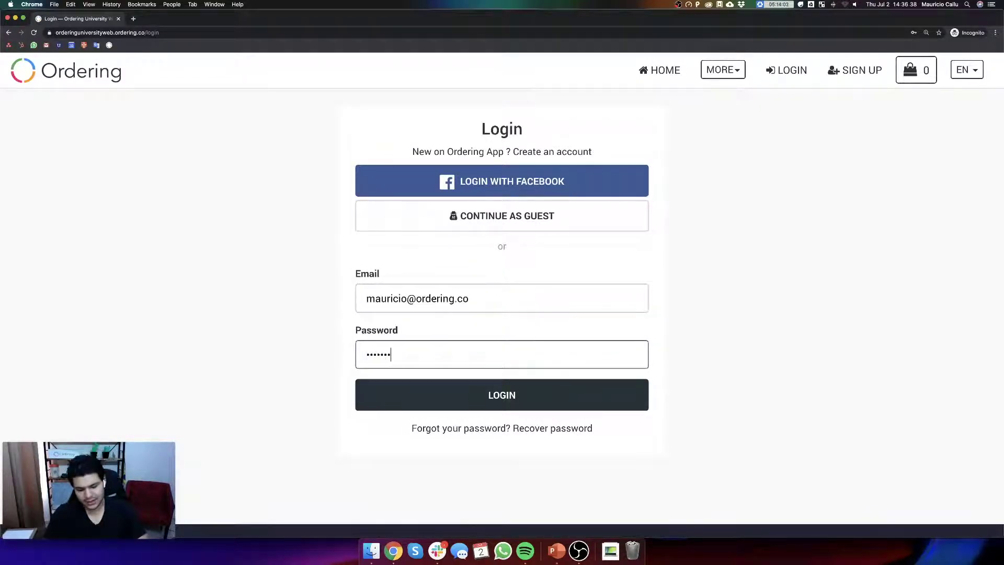
key(Return)
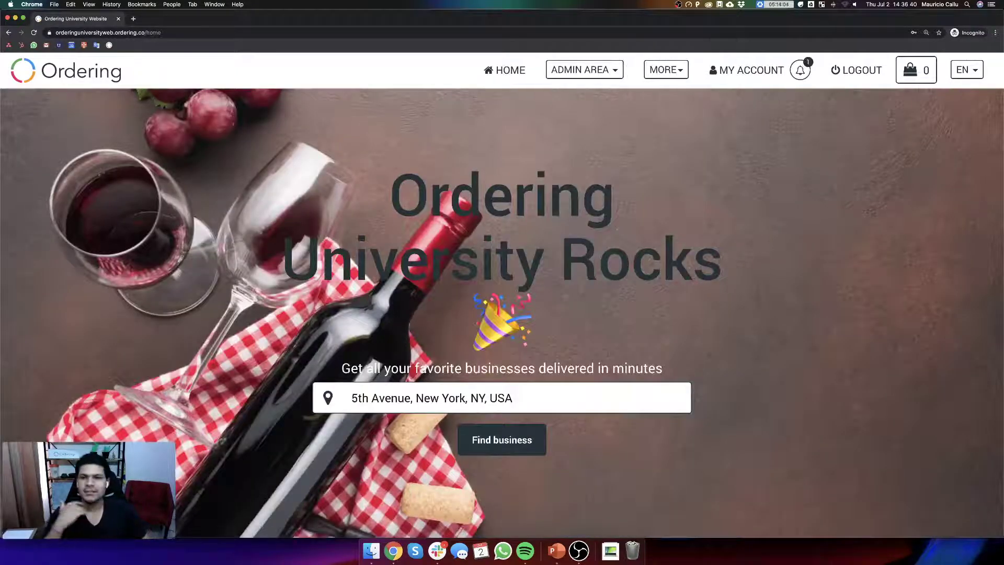
- Open My Stores from the Admin Area menu and scroll the business list
click(589, 77)
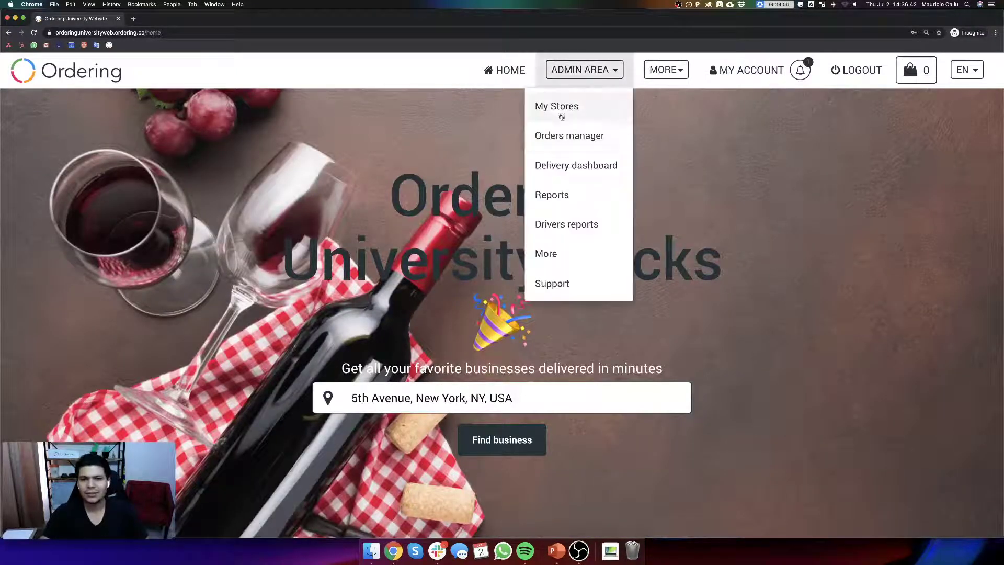
click(560, 111)
scroll(587, 314, down, 10)
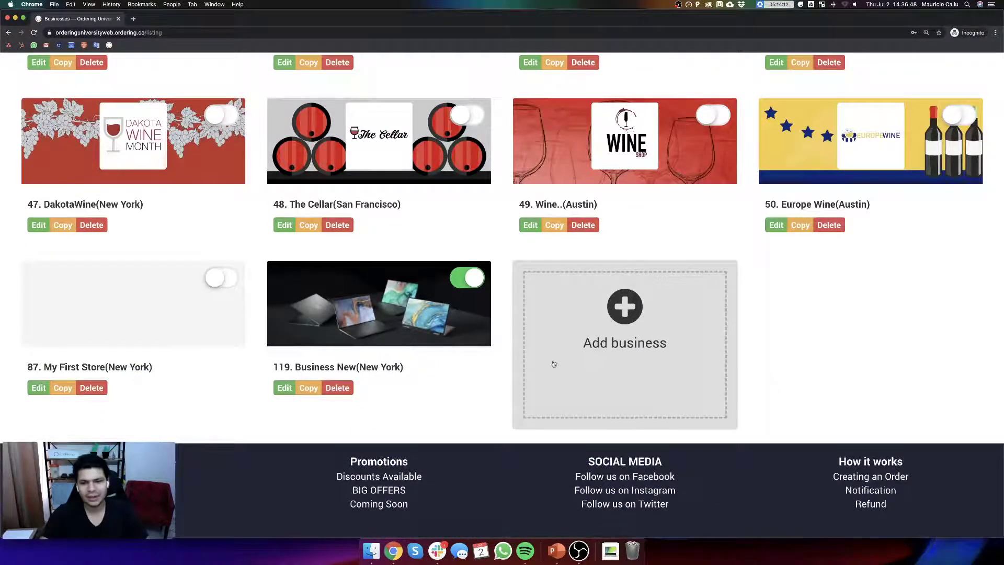
- Open the 119. Business New store editor and allow clipboard access
click(401, 342)
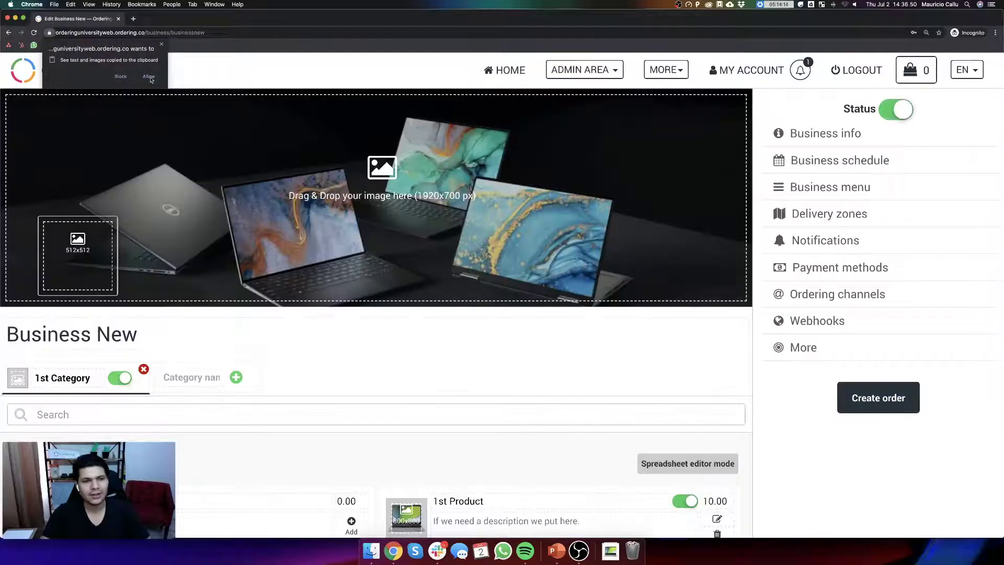
click(149, 77)
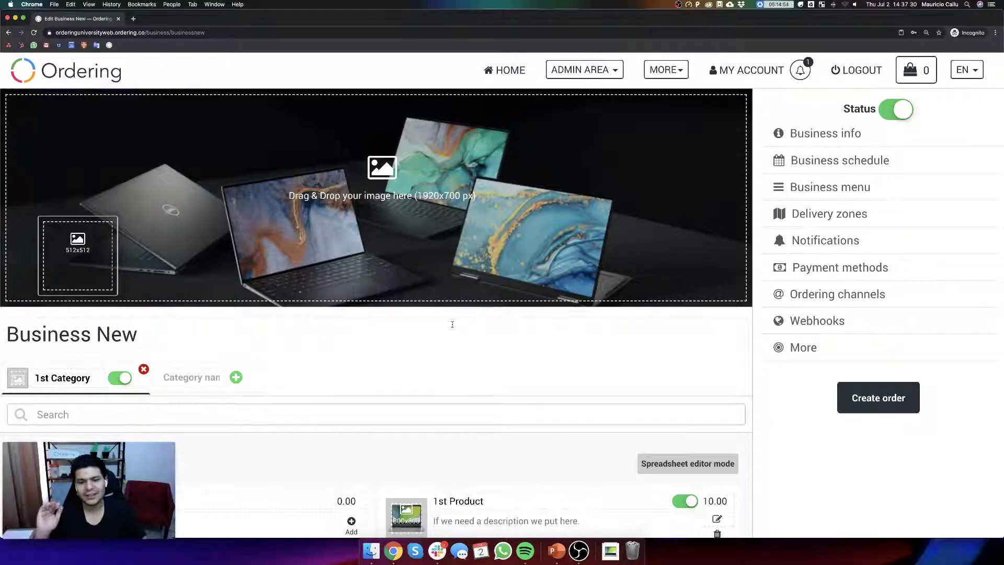
scroll(444, 335, down, 3)
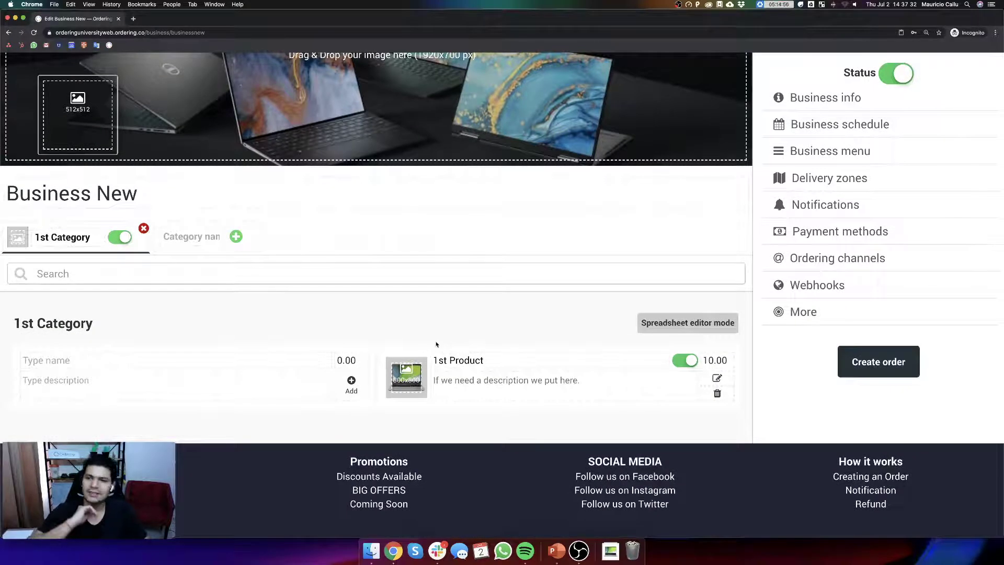
scroll(437, 344, up, 3)
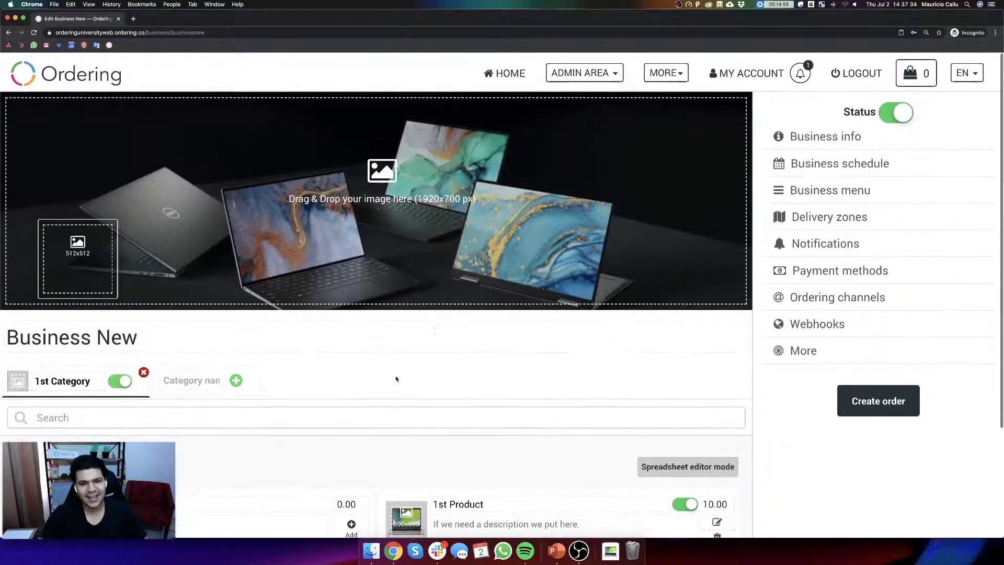